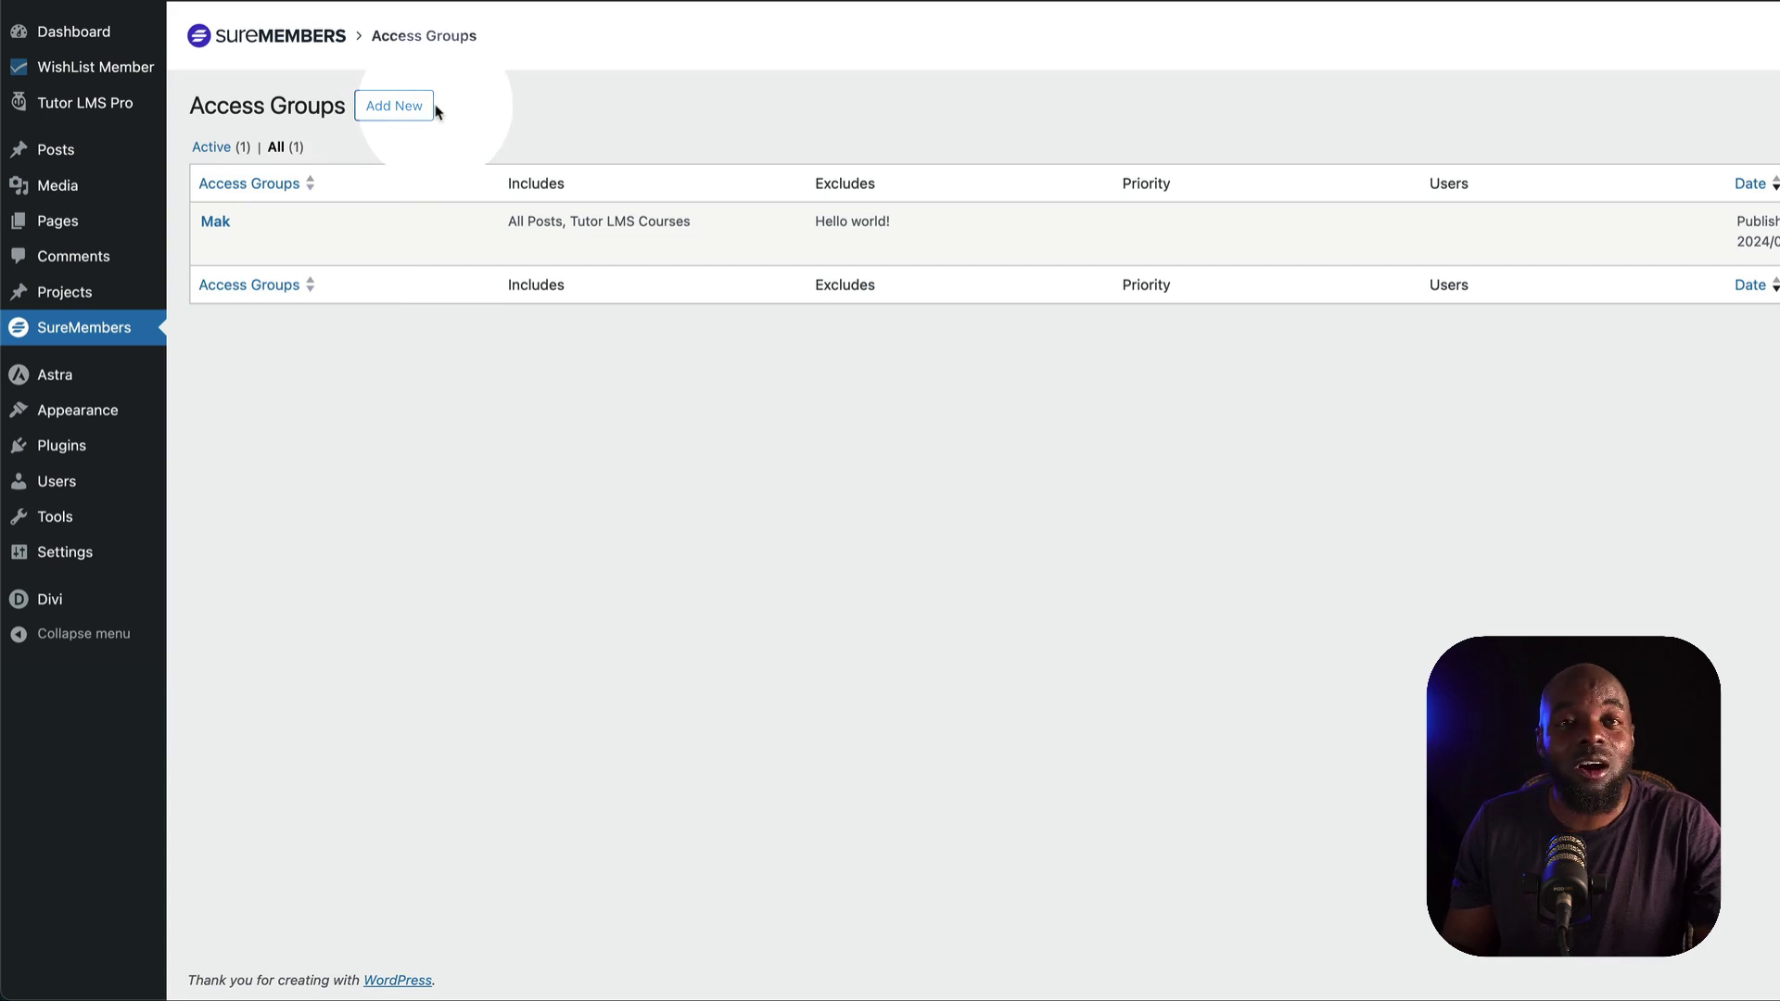
Glance at the WishList Member dashboard, then return to the SureMembers access groups list
{"action": "left_click", "coordinate": [399, 21]}
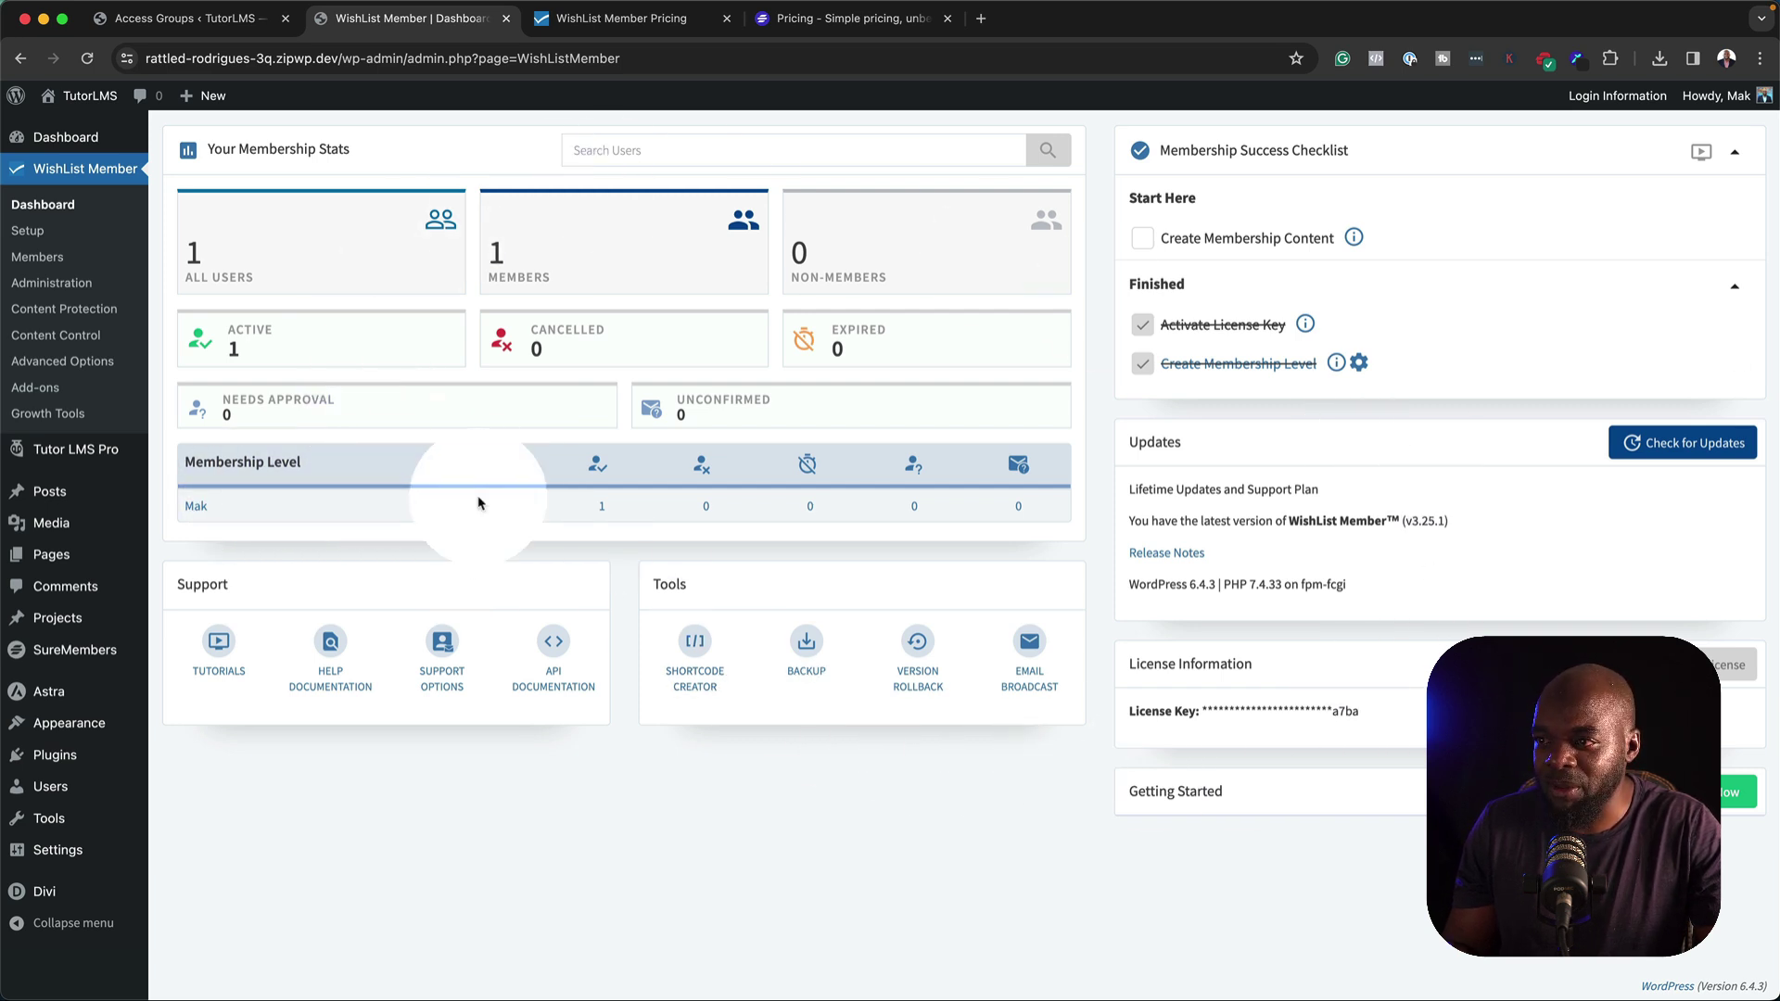
{"action": "left_click", "coordinate": [214, 18]}
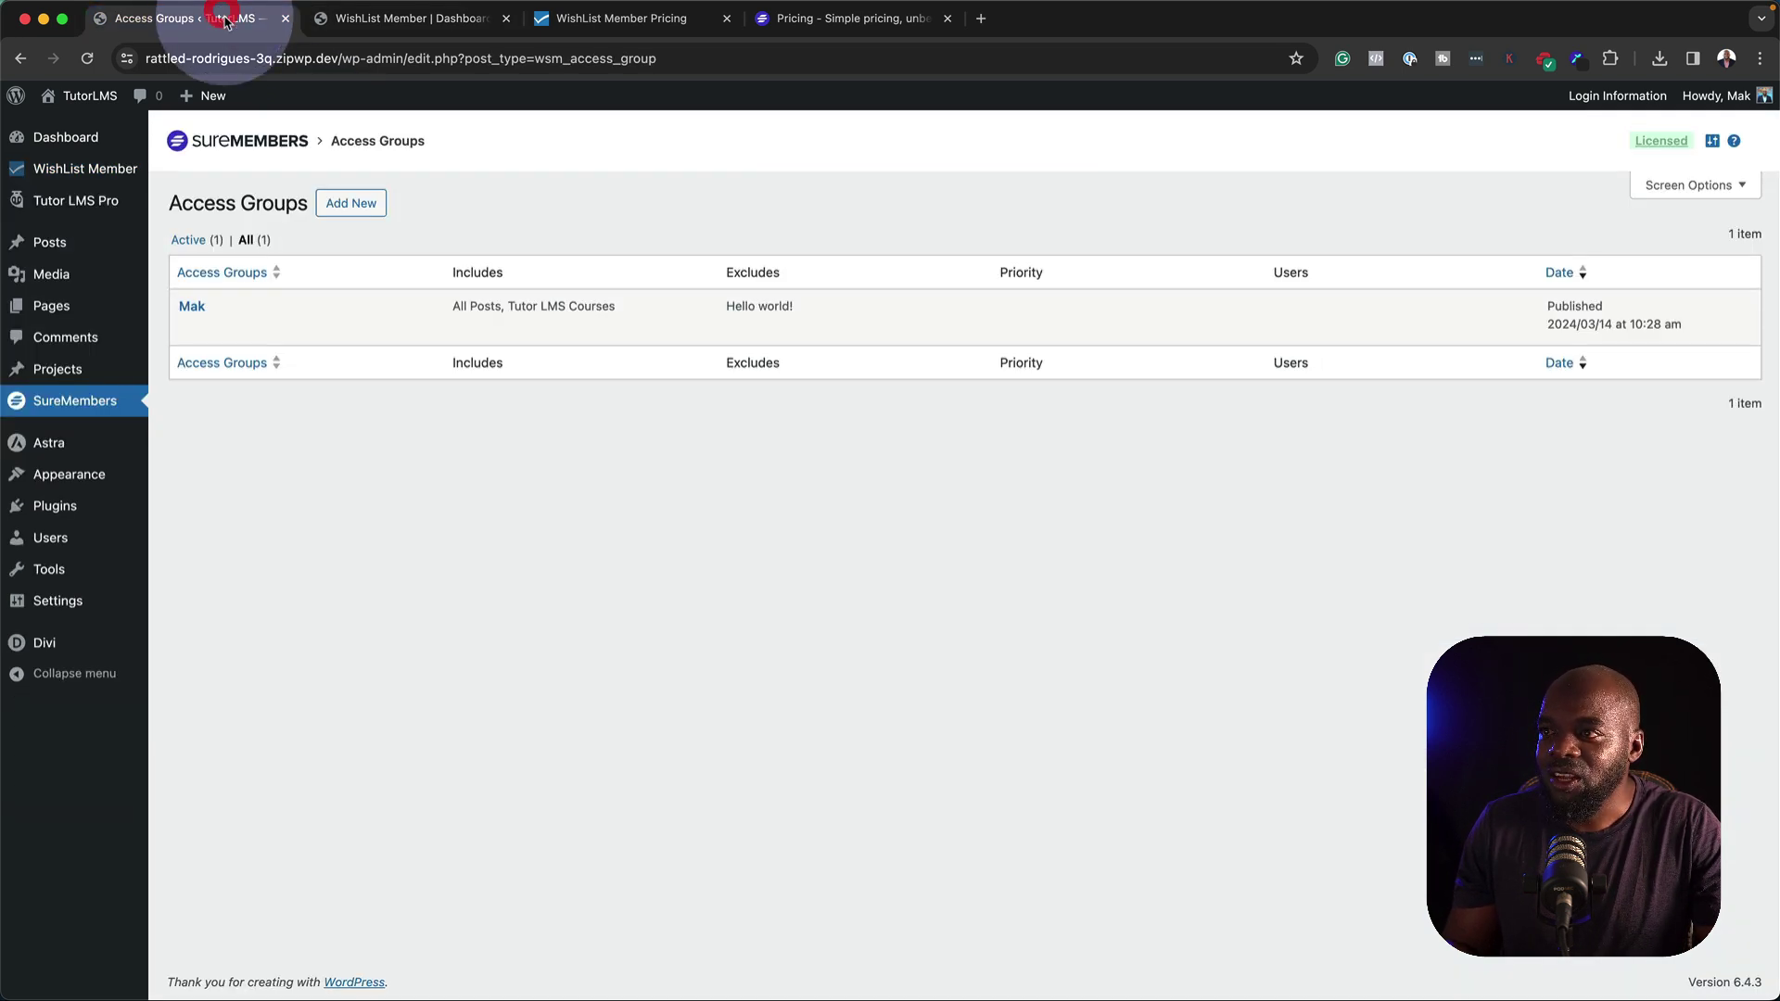
{"action": "mouse_move", "coordinate": [192, 324]}
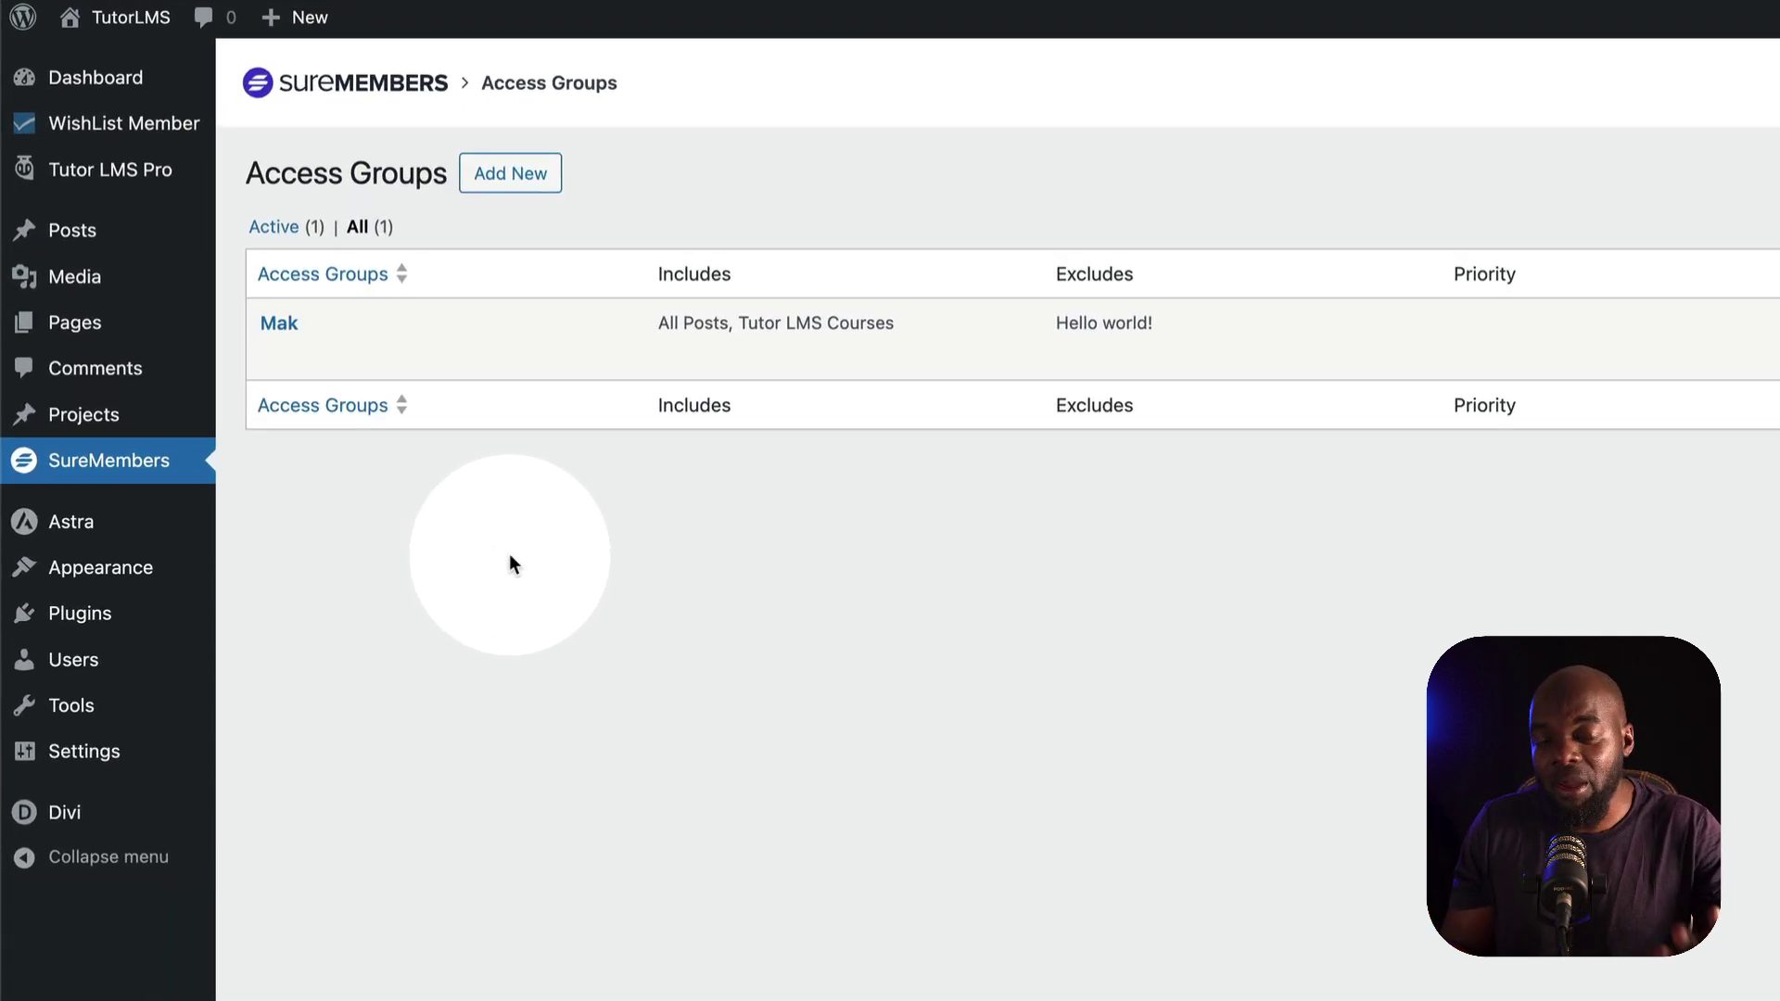
Draft a new access group named Mak Members with All Posts as protected content
{"action": "left_click", "coordinate": [523, 178]}
{"action": "left_click", "coordinate": [794, 330]}
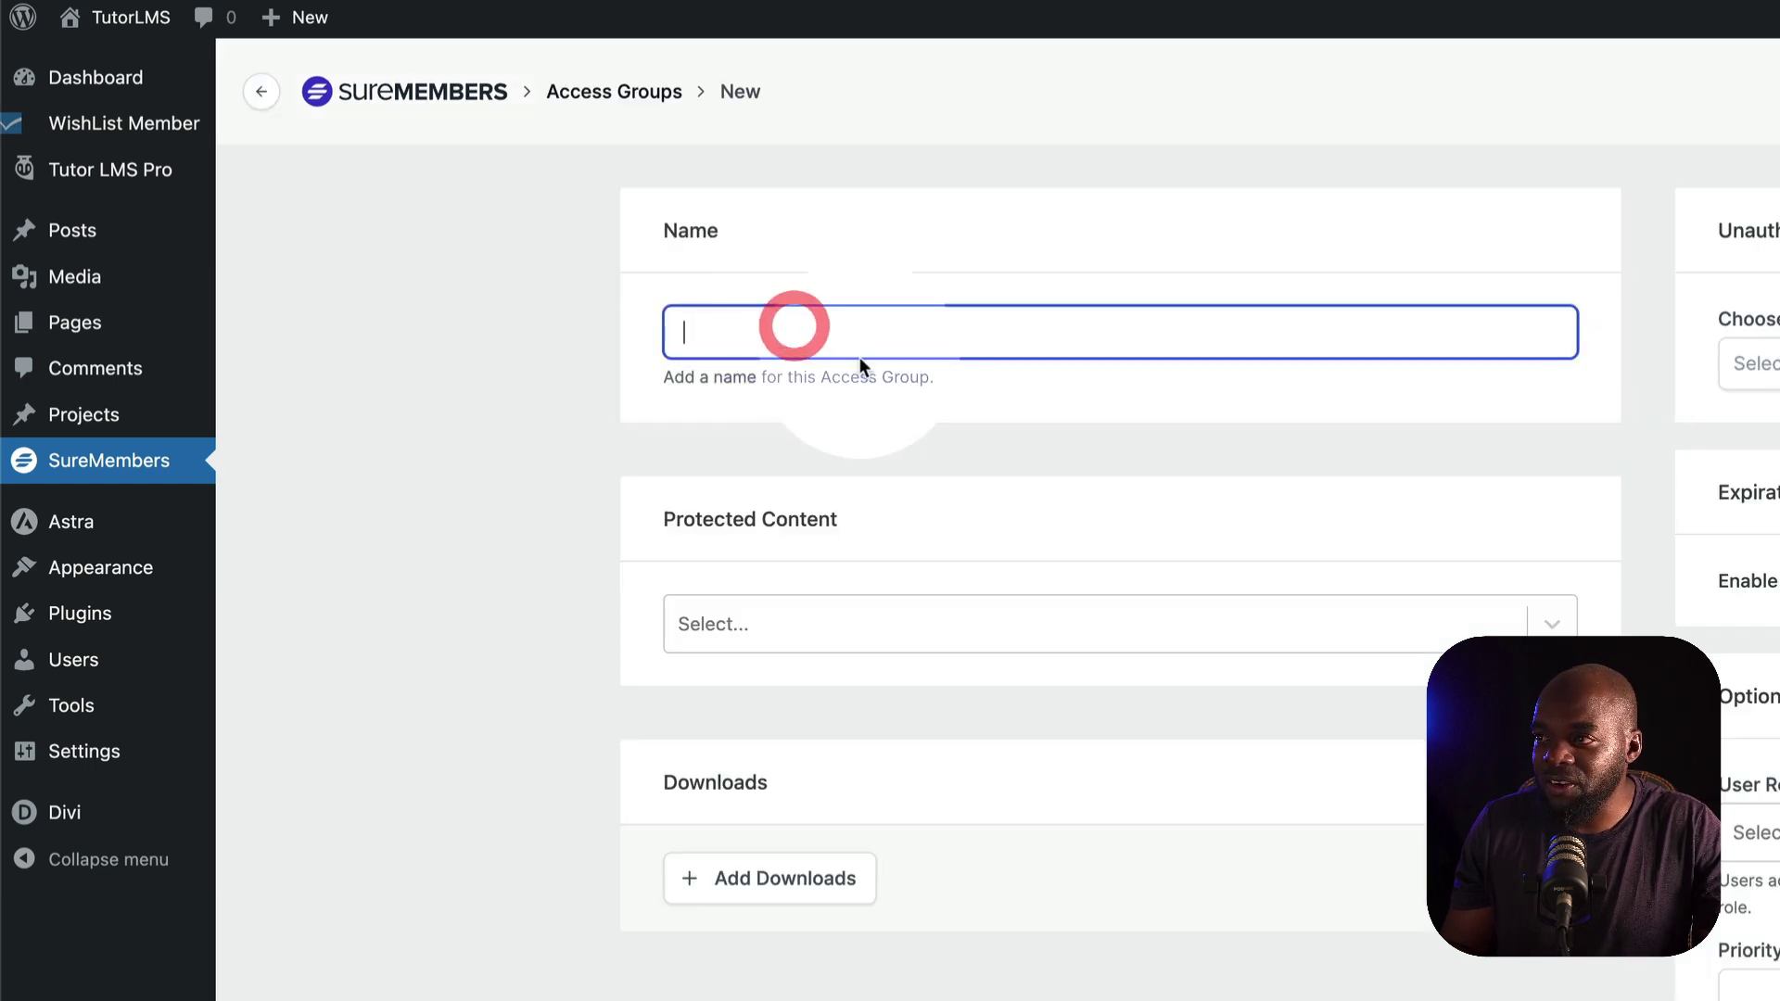
{"action": "type", "text": "mak"}
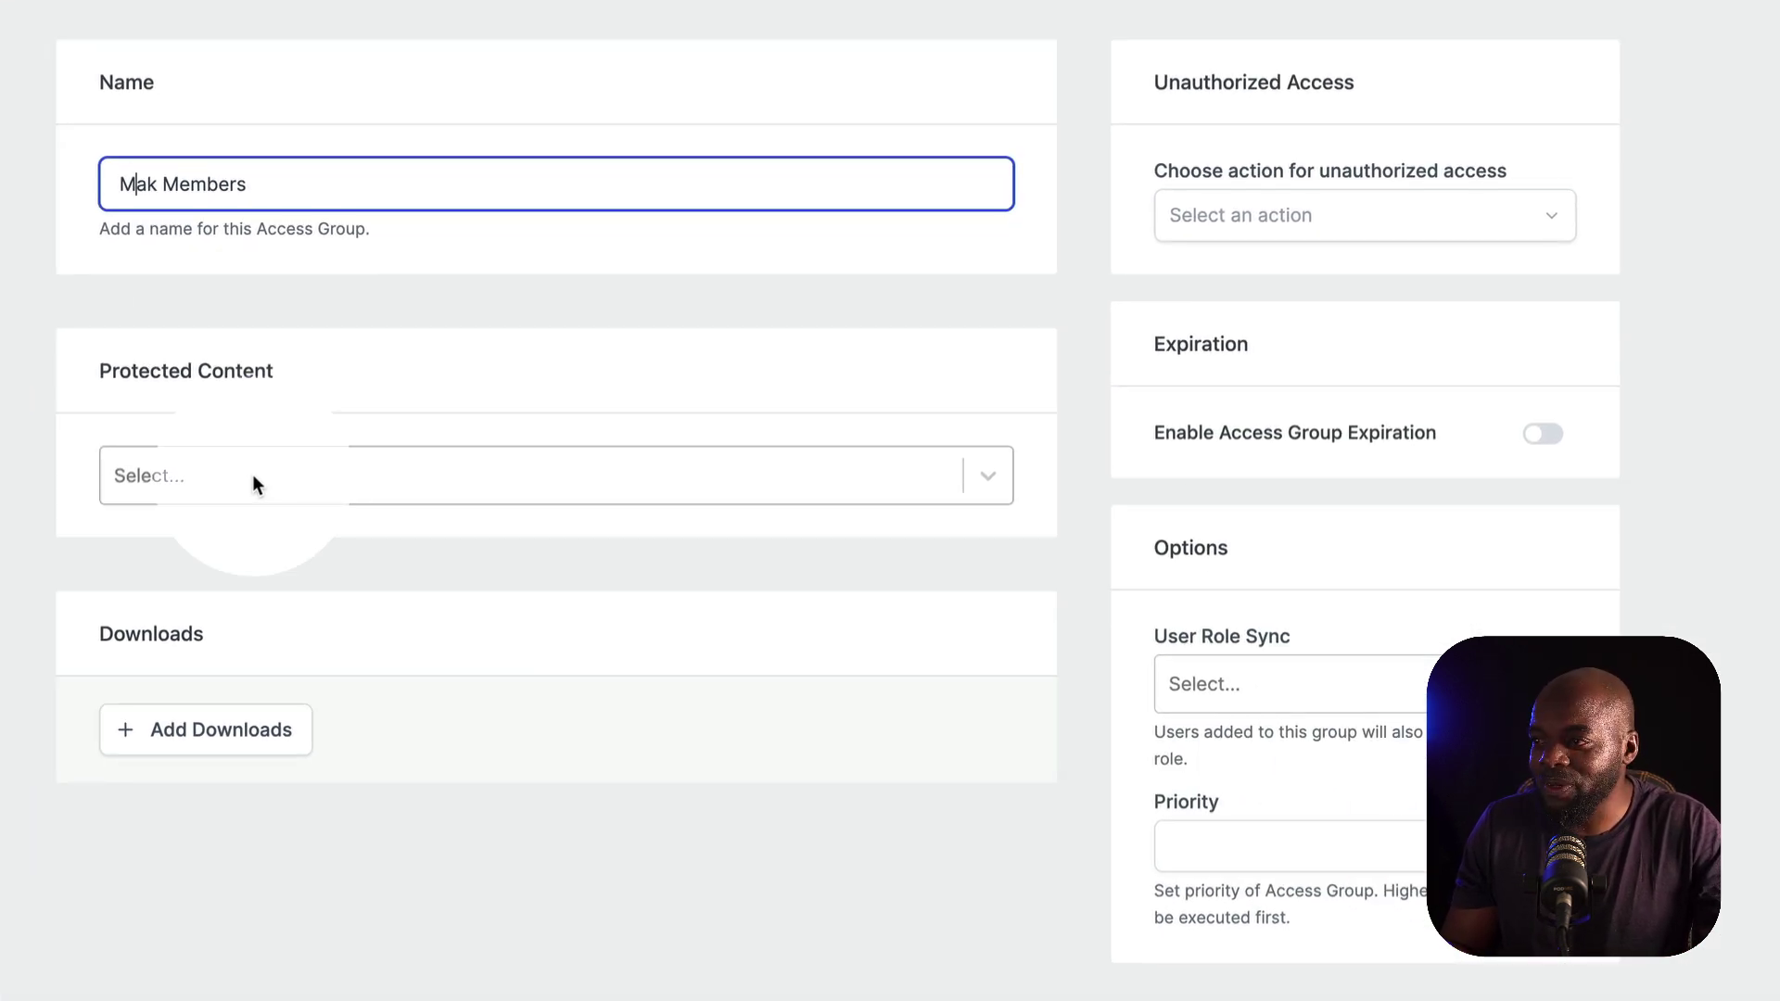
{"action": "left_click", "coordinate": [252, 474]}
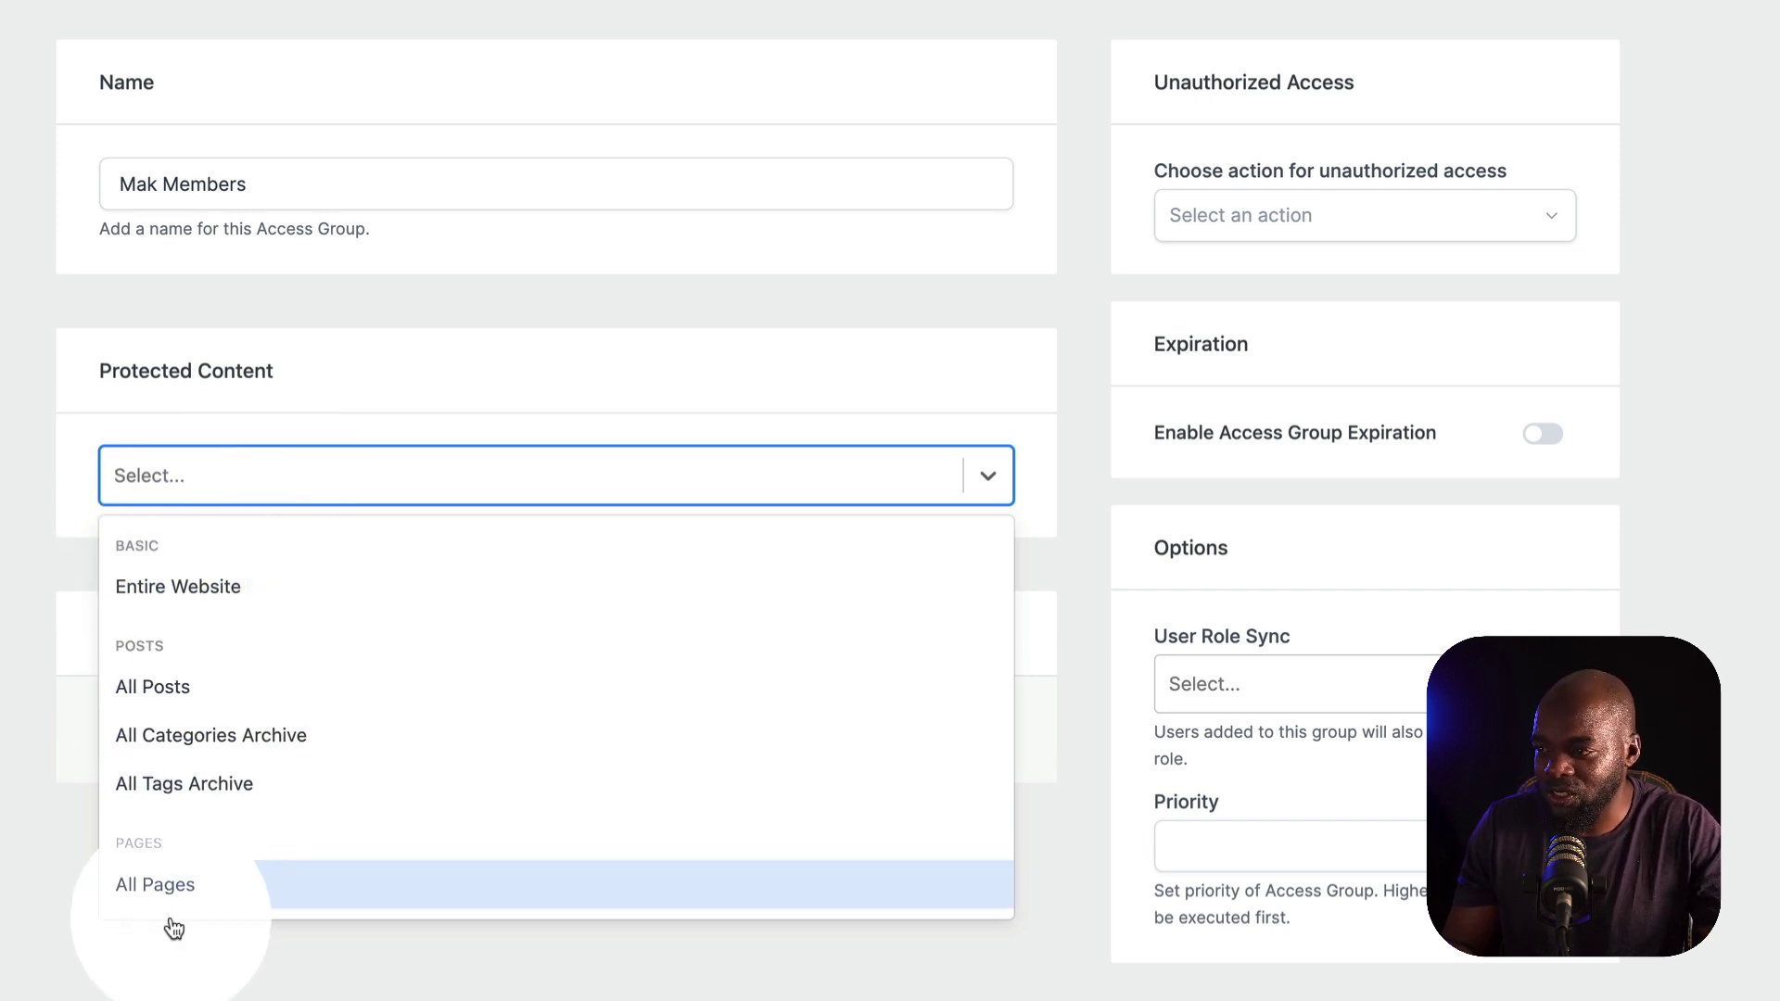
{"action": "left_click", "coordinate": [172, 693]}
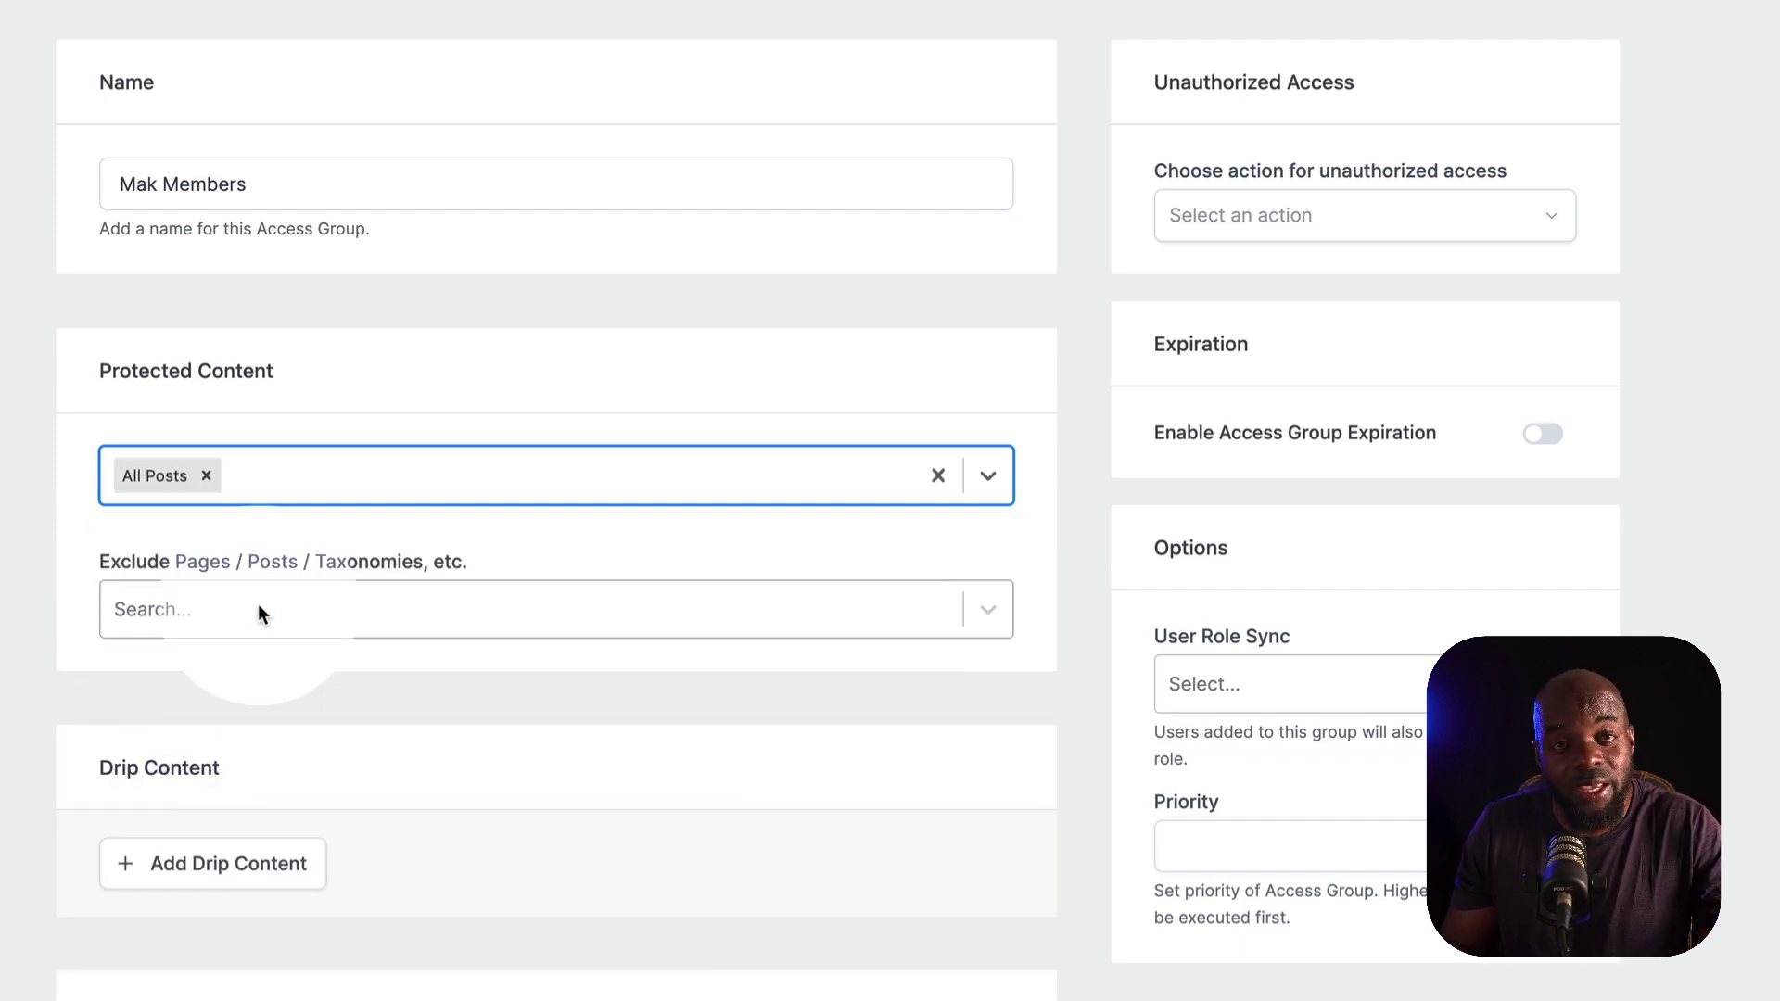
{"action": "scroll", "coordinate": [366, 697], "scroll_direction": "down", "scroll_amount": 1}
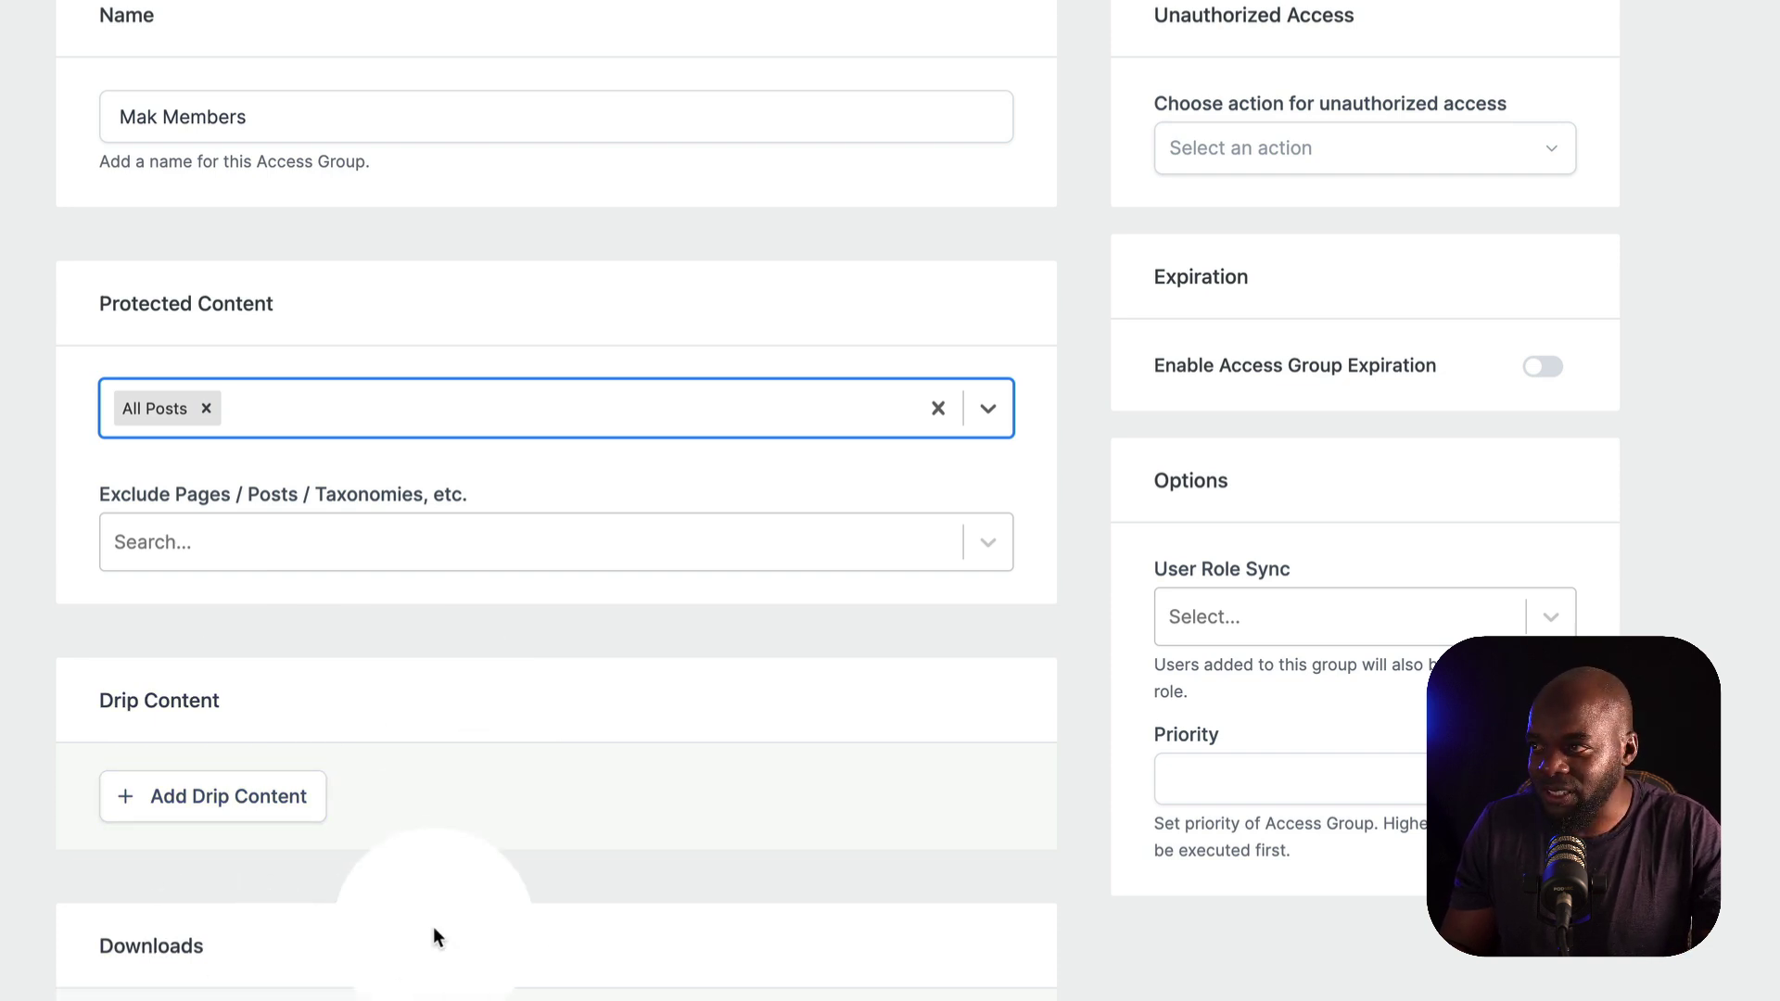
{"action": "scroll", "coordinate": [460, 908], "scroll_direction": "up", "scroll_amount": 1}
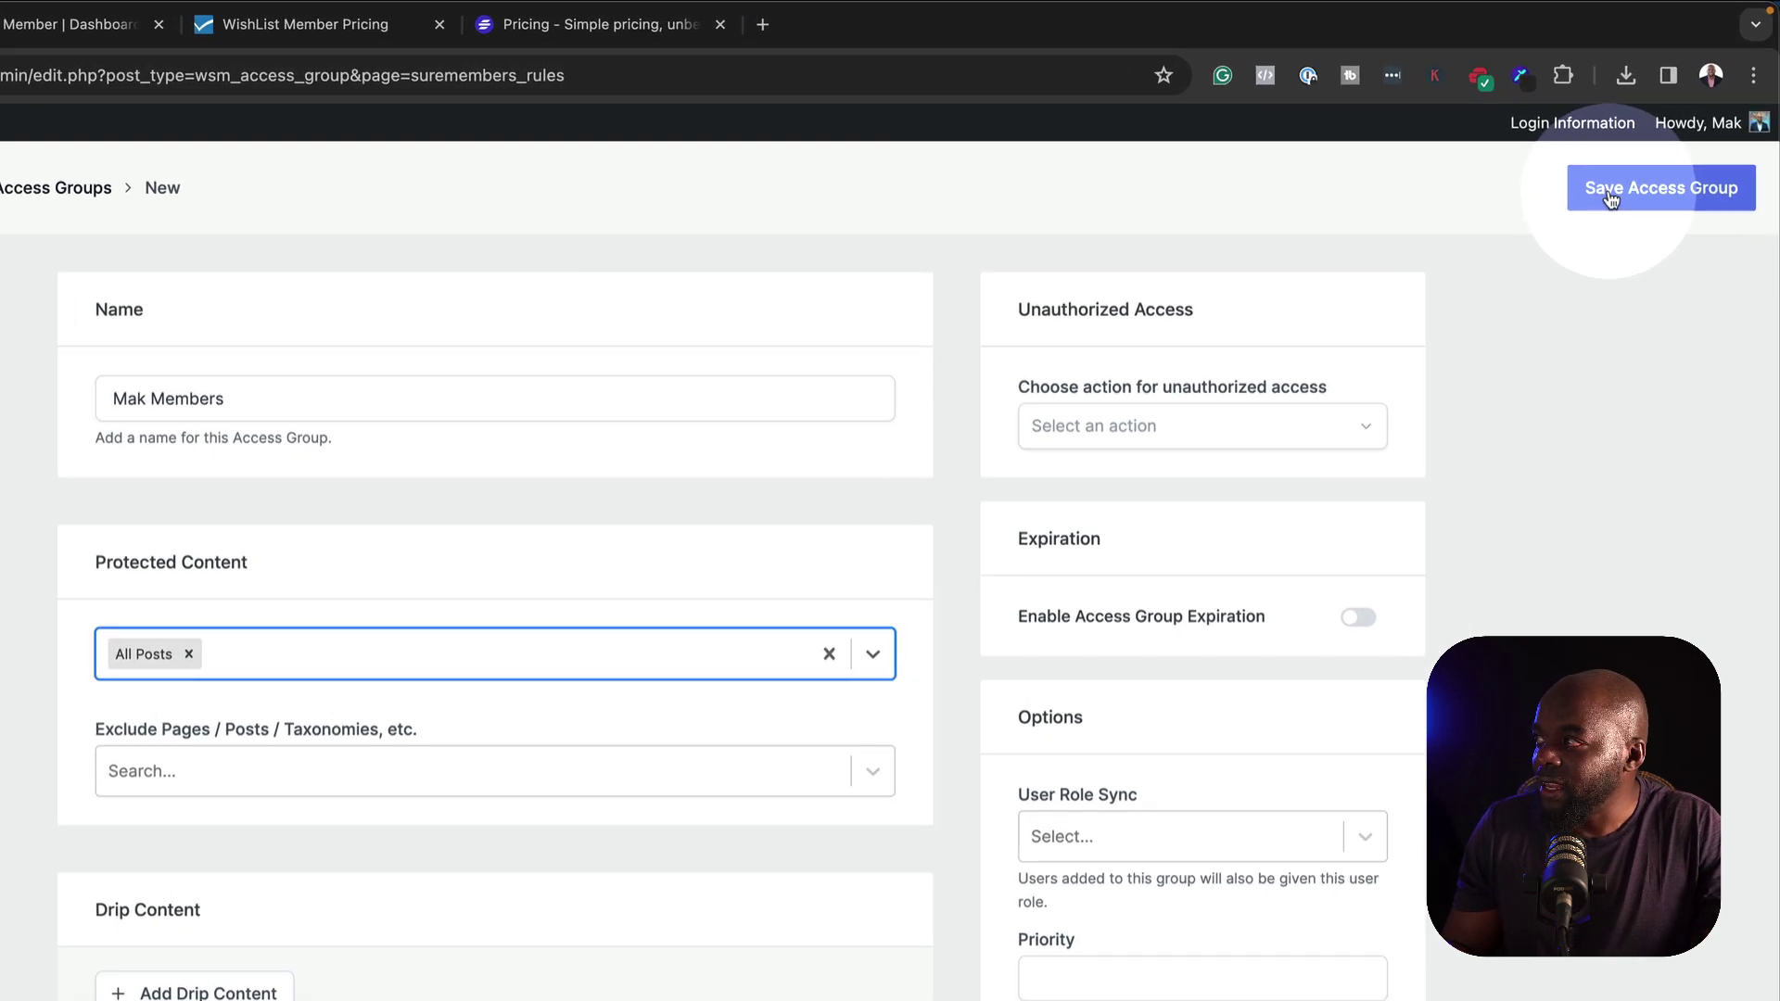
After the missing-action warning, make unauthorized visitors see a pasted lorem ipsum message
{"action": "left_click", "coordinate": [1610, 193]}
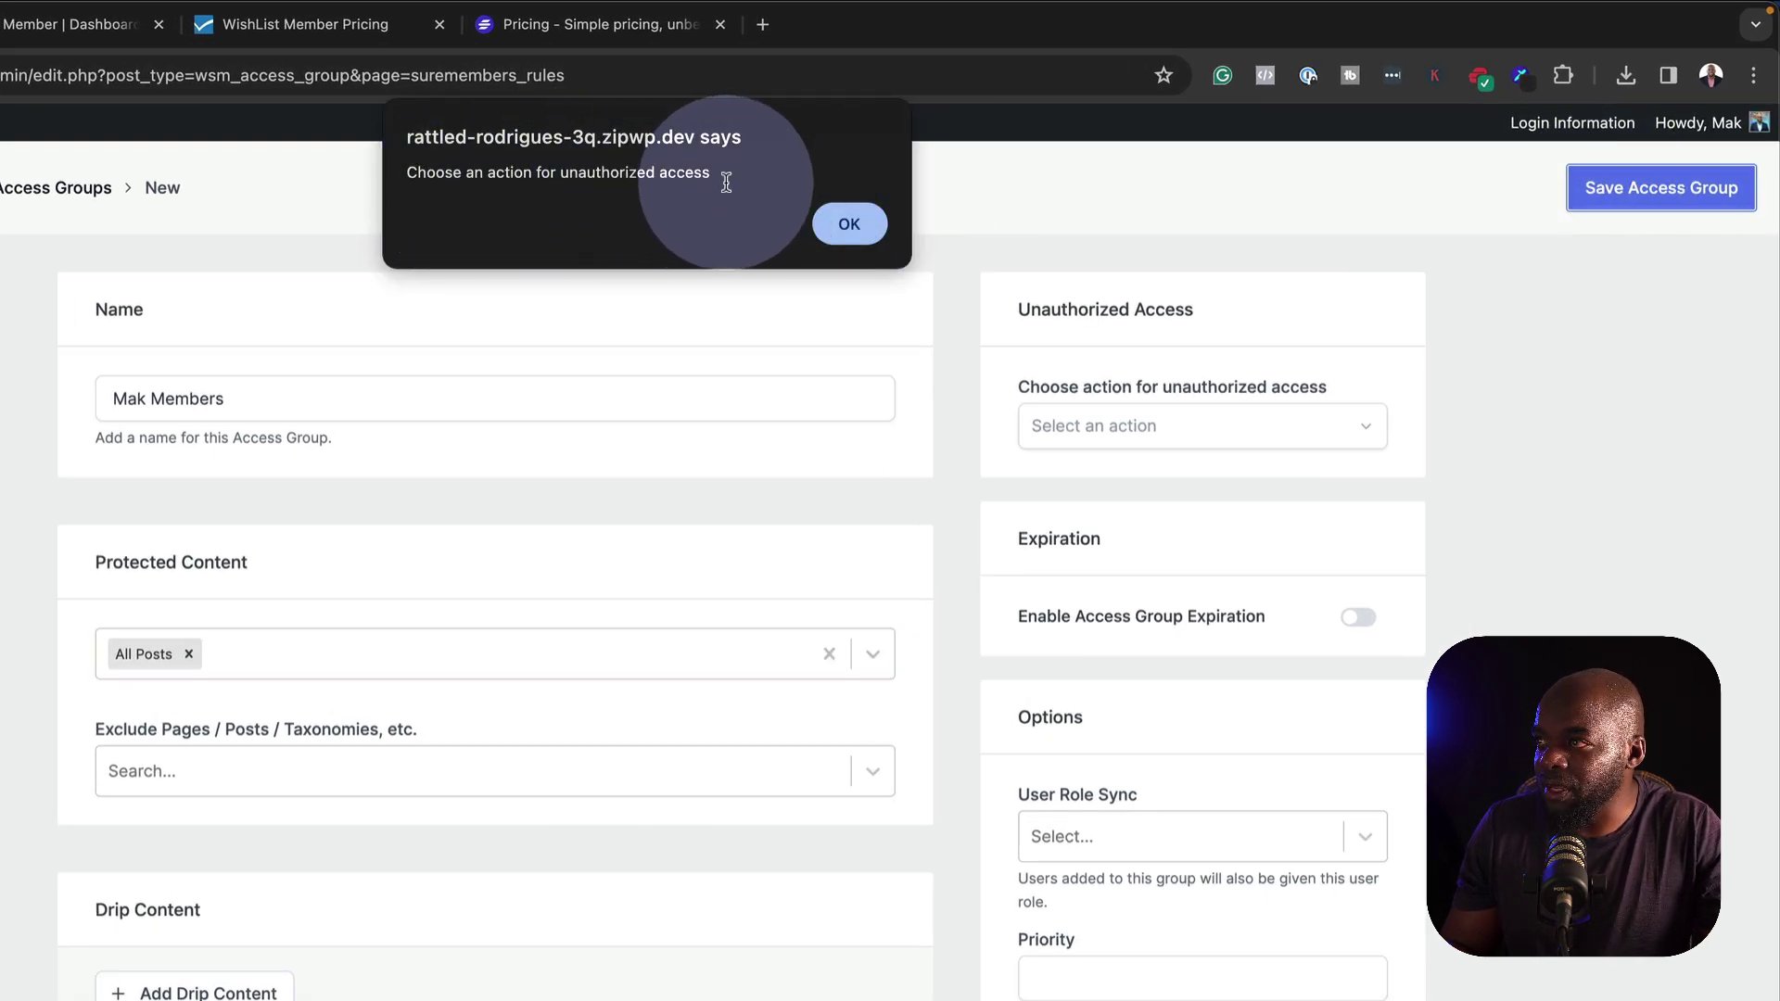
{"action": "left_click", "coordinate": [848, 223]}
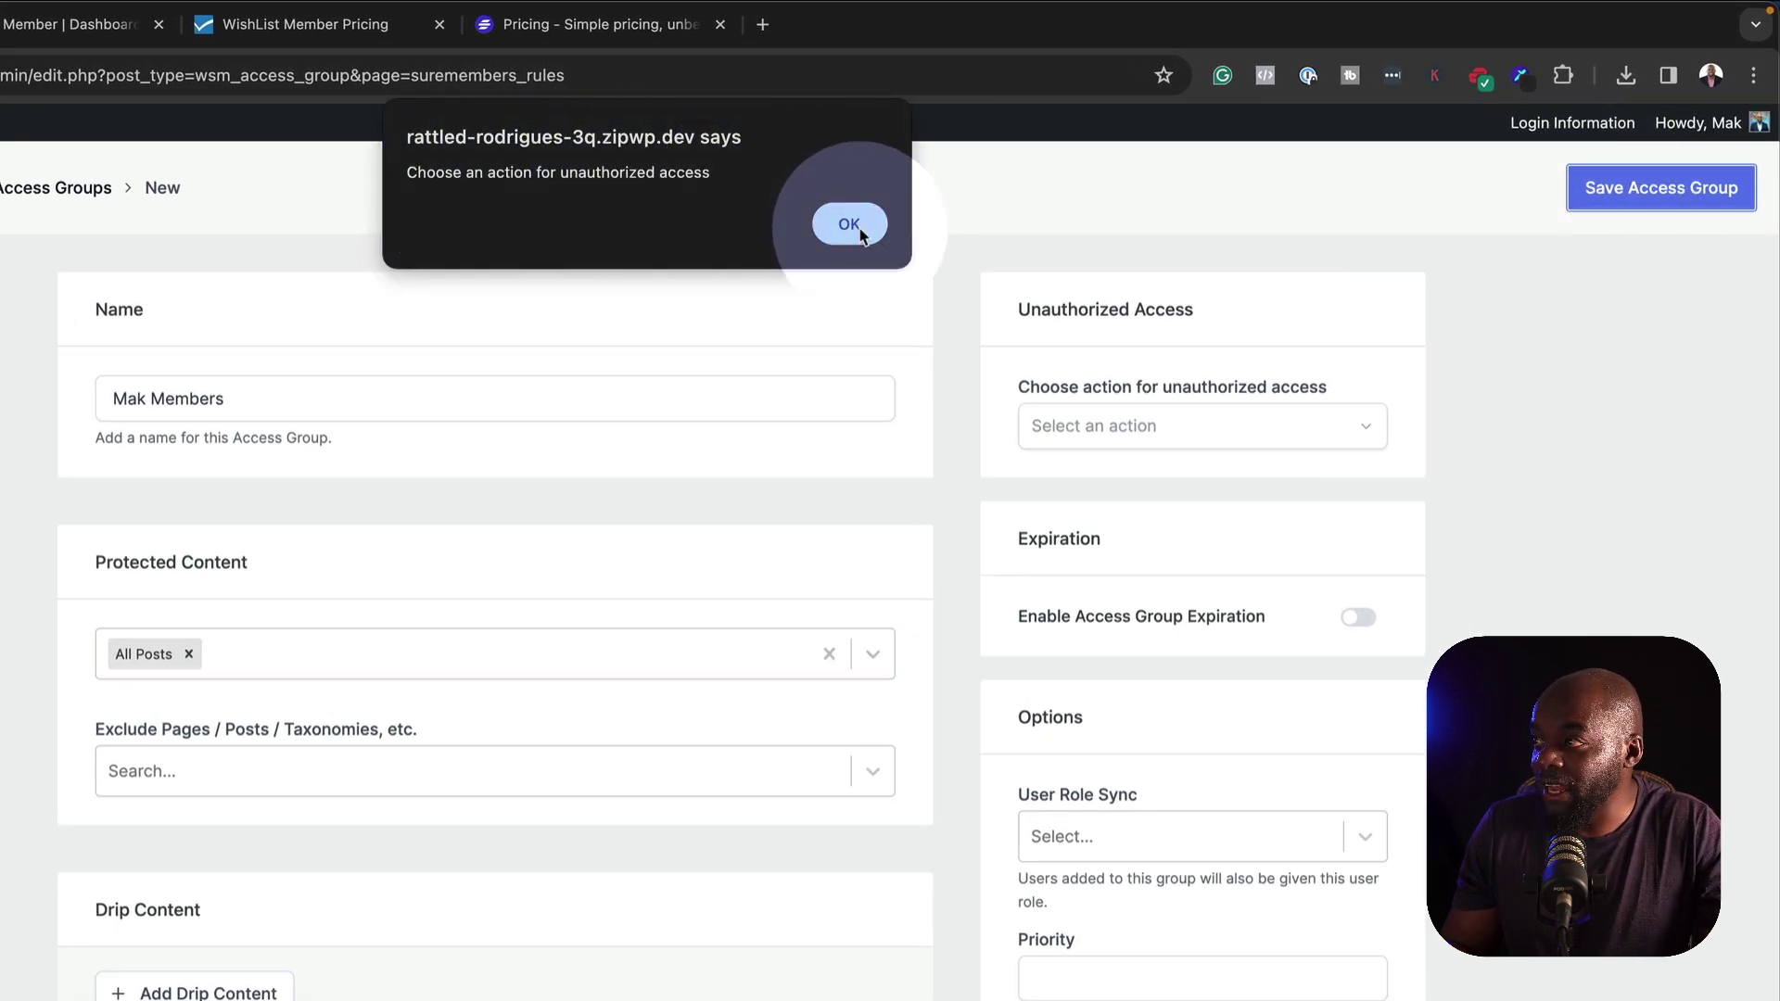
{"action": "left_click", "coordinate": [1106, 428]}
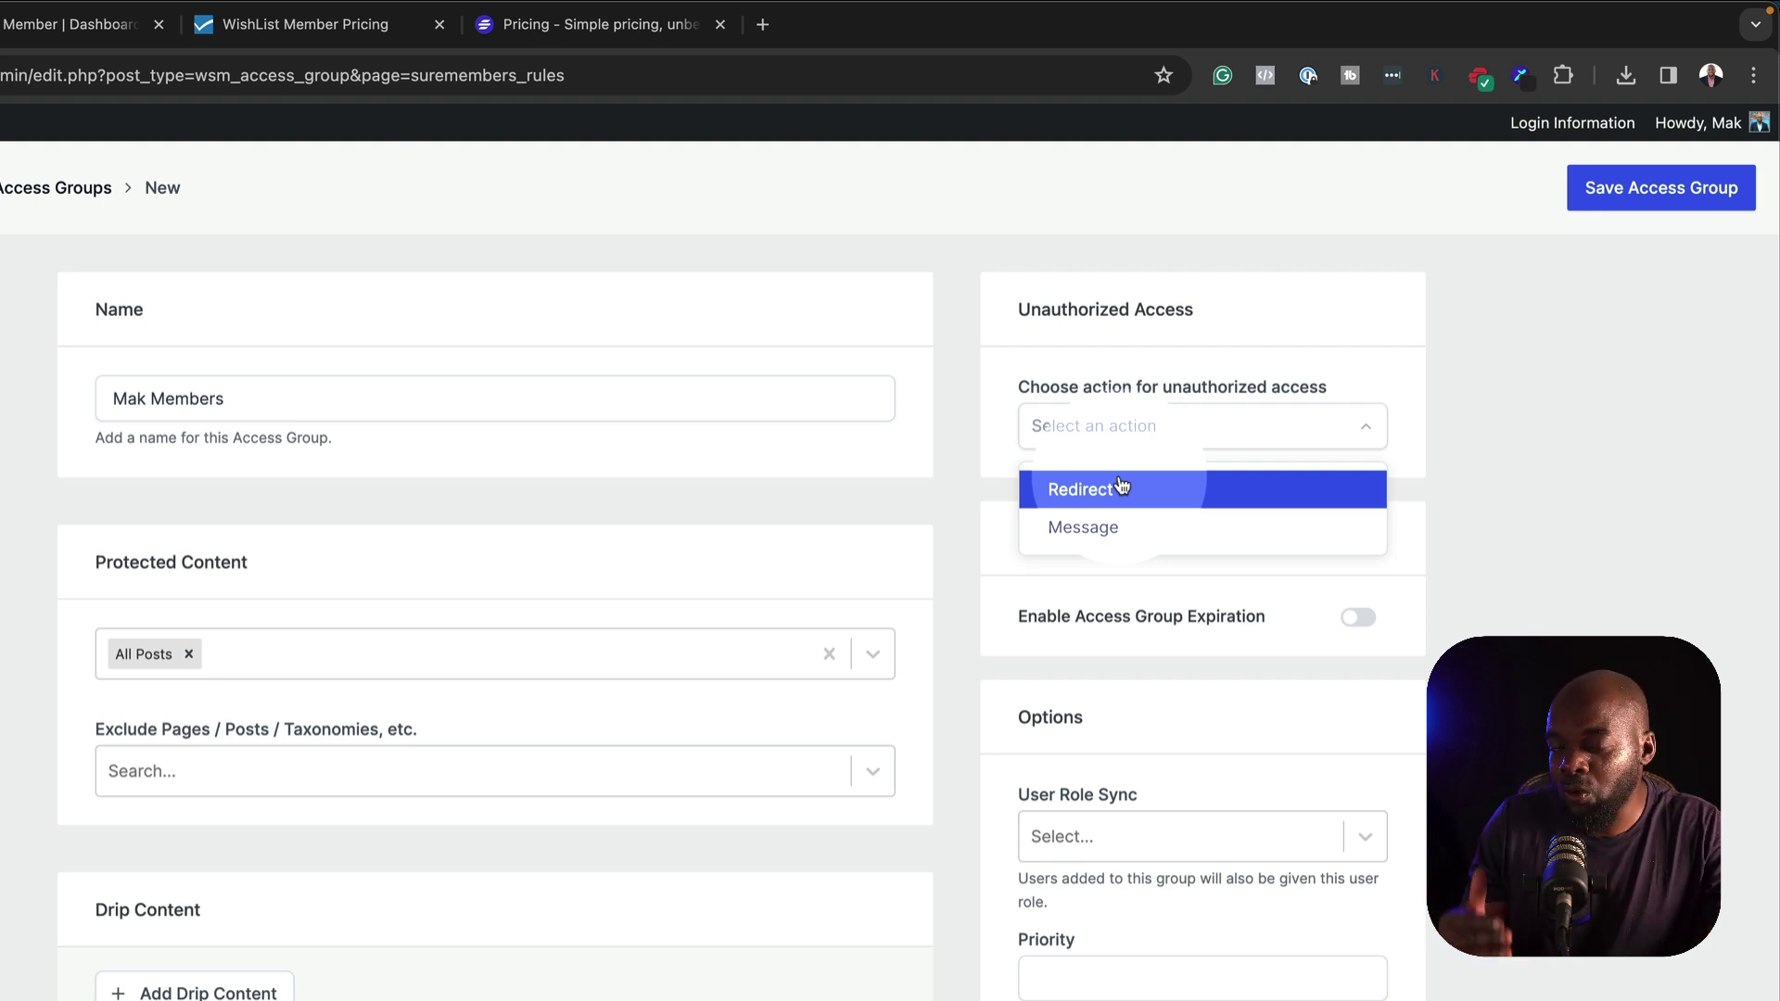
{"action": "left_click", "coordinate": [1095, 526]}
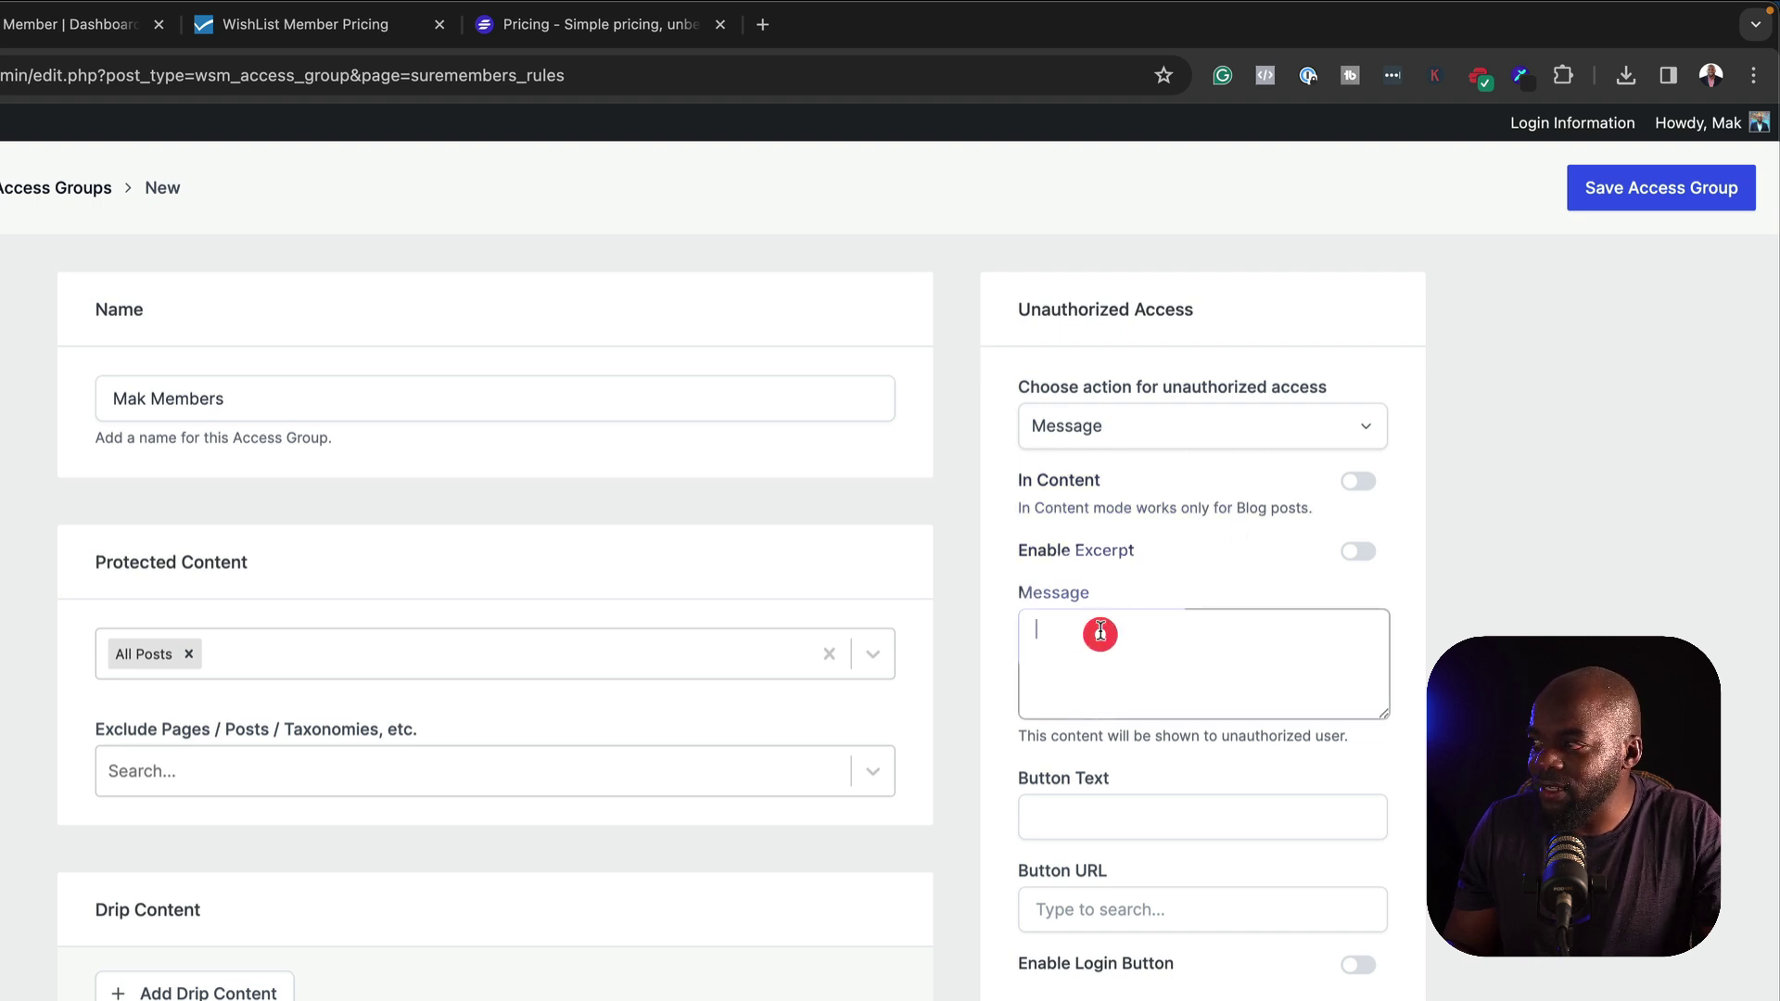
{"action": "type", "text": "Lorem ipsum dolor sit amet, consectetuer adipiscing elit. Donec odio. Quisque volutpat mattis eros."}
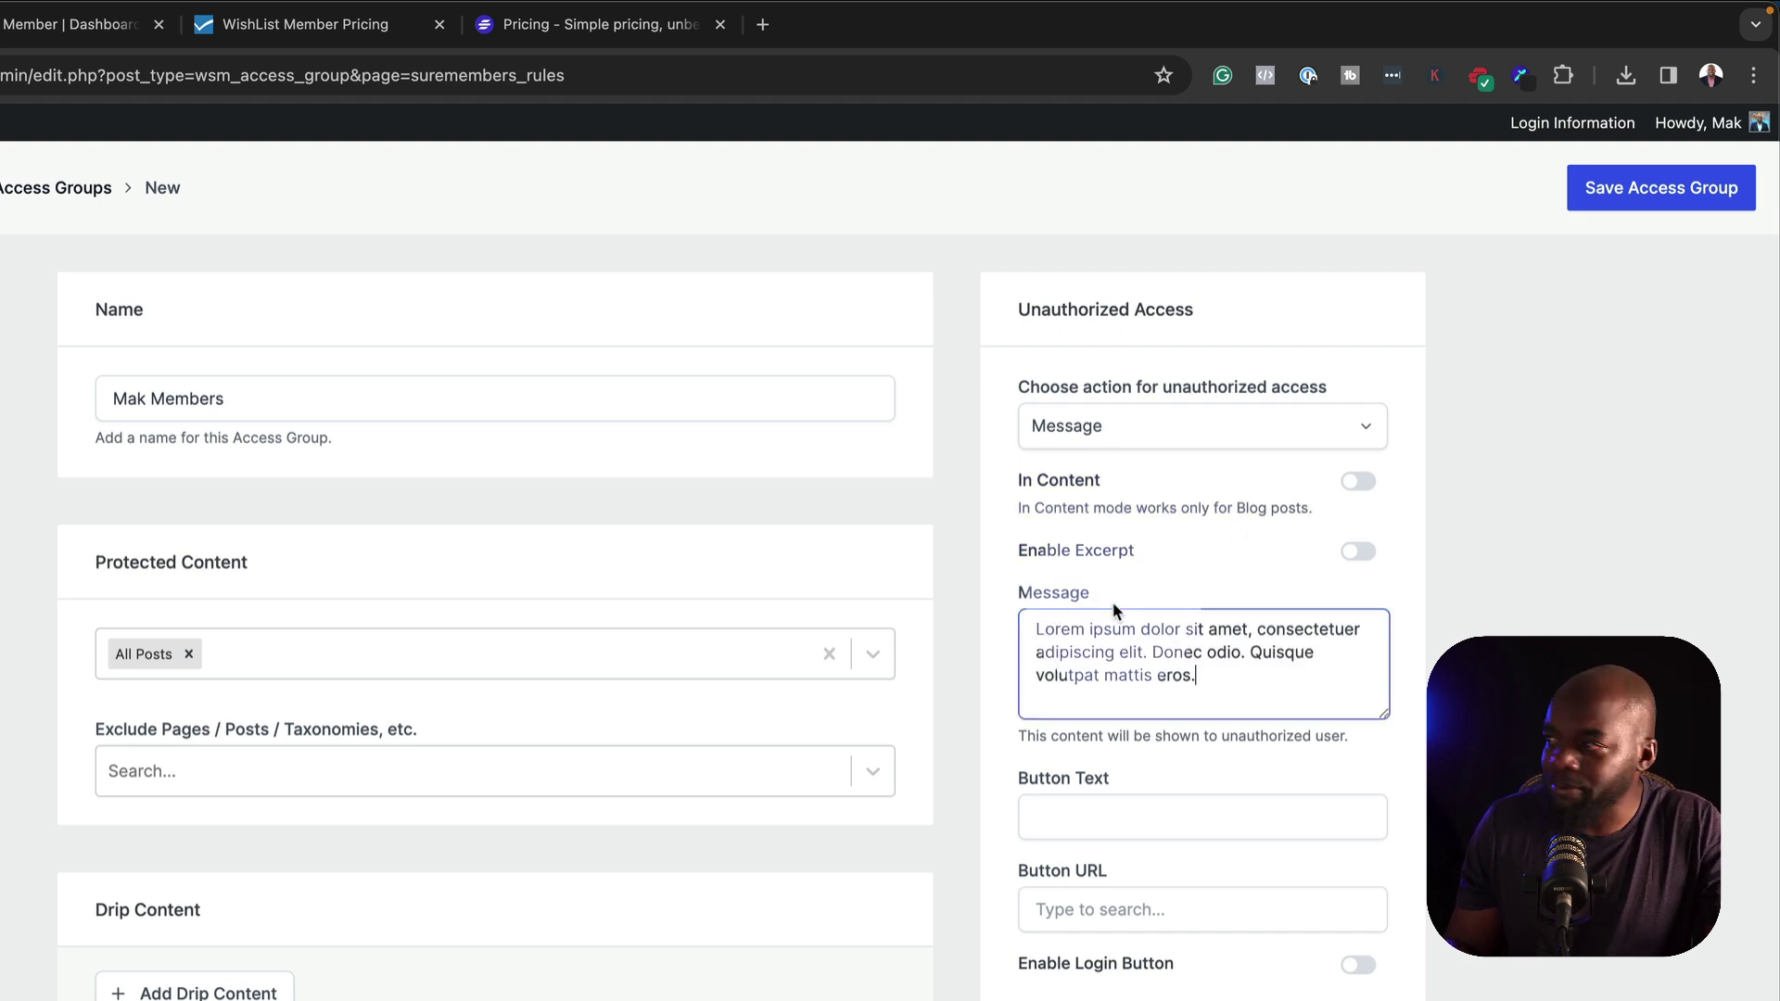
Give the message a 'Sign Up' button linking to '#', and save the access group
{"action": "left_click", "coordinate": [1097, 812]}
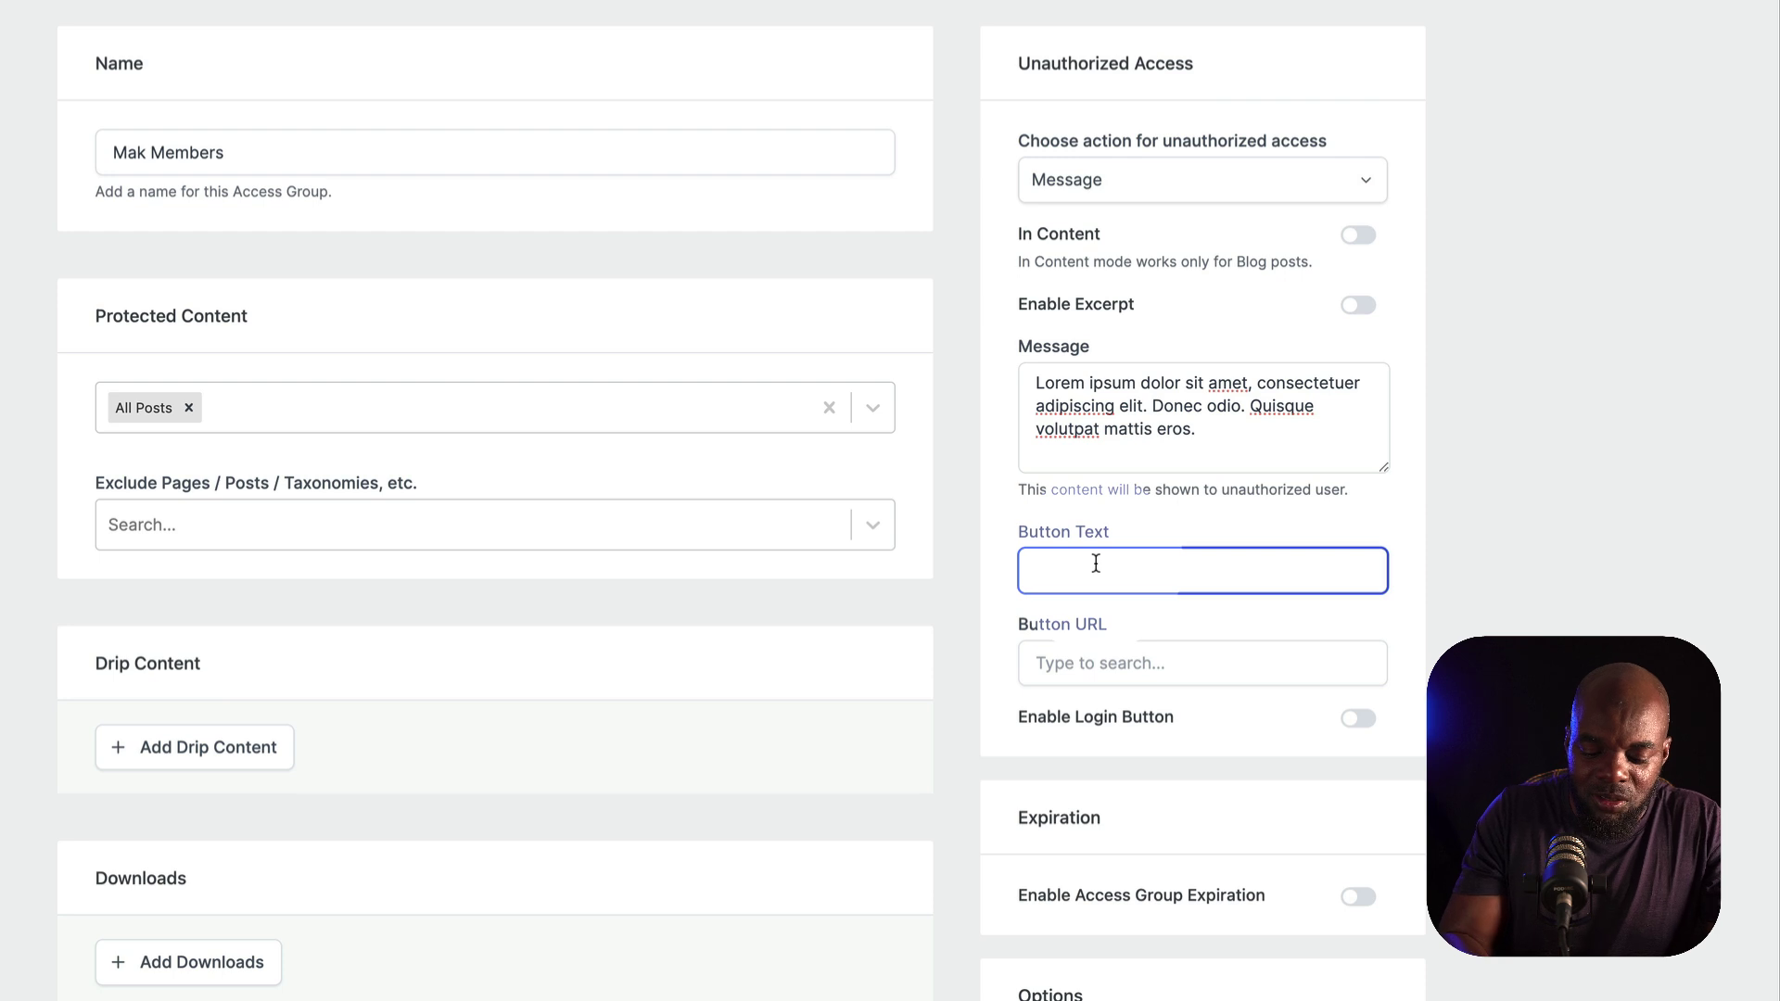
{"action": "type", "text": "Sign Up"}
{"action": "left_click", "coordinate": [1043, 654]}
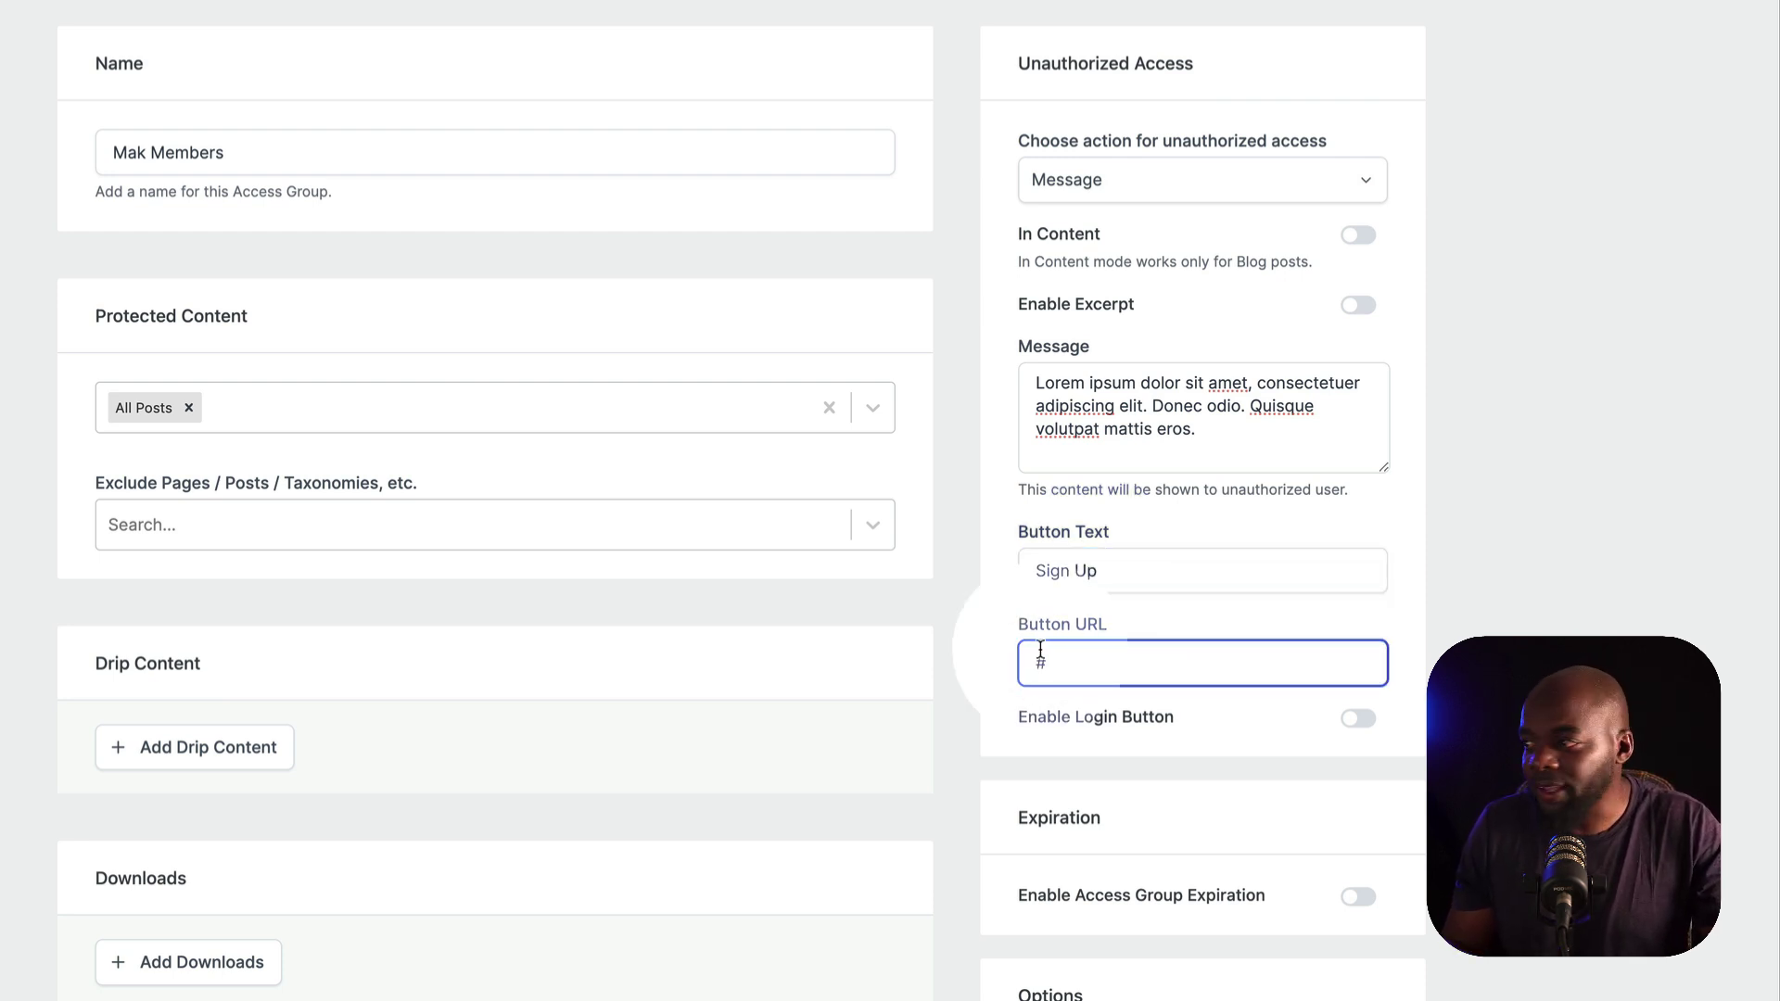
{"action": "left_click", "coordinate": [1566, 17]}
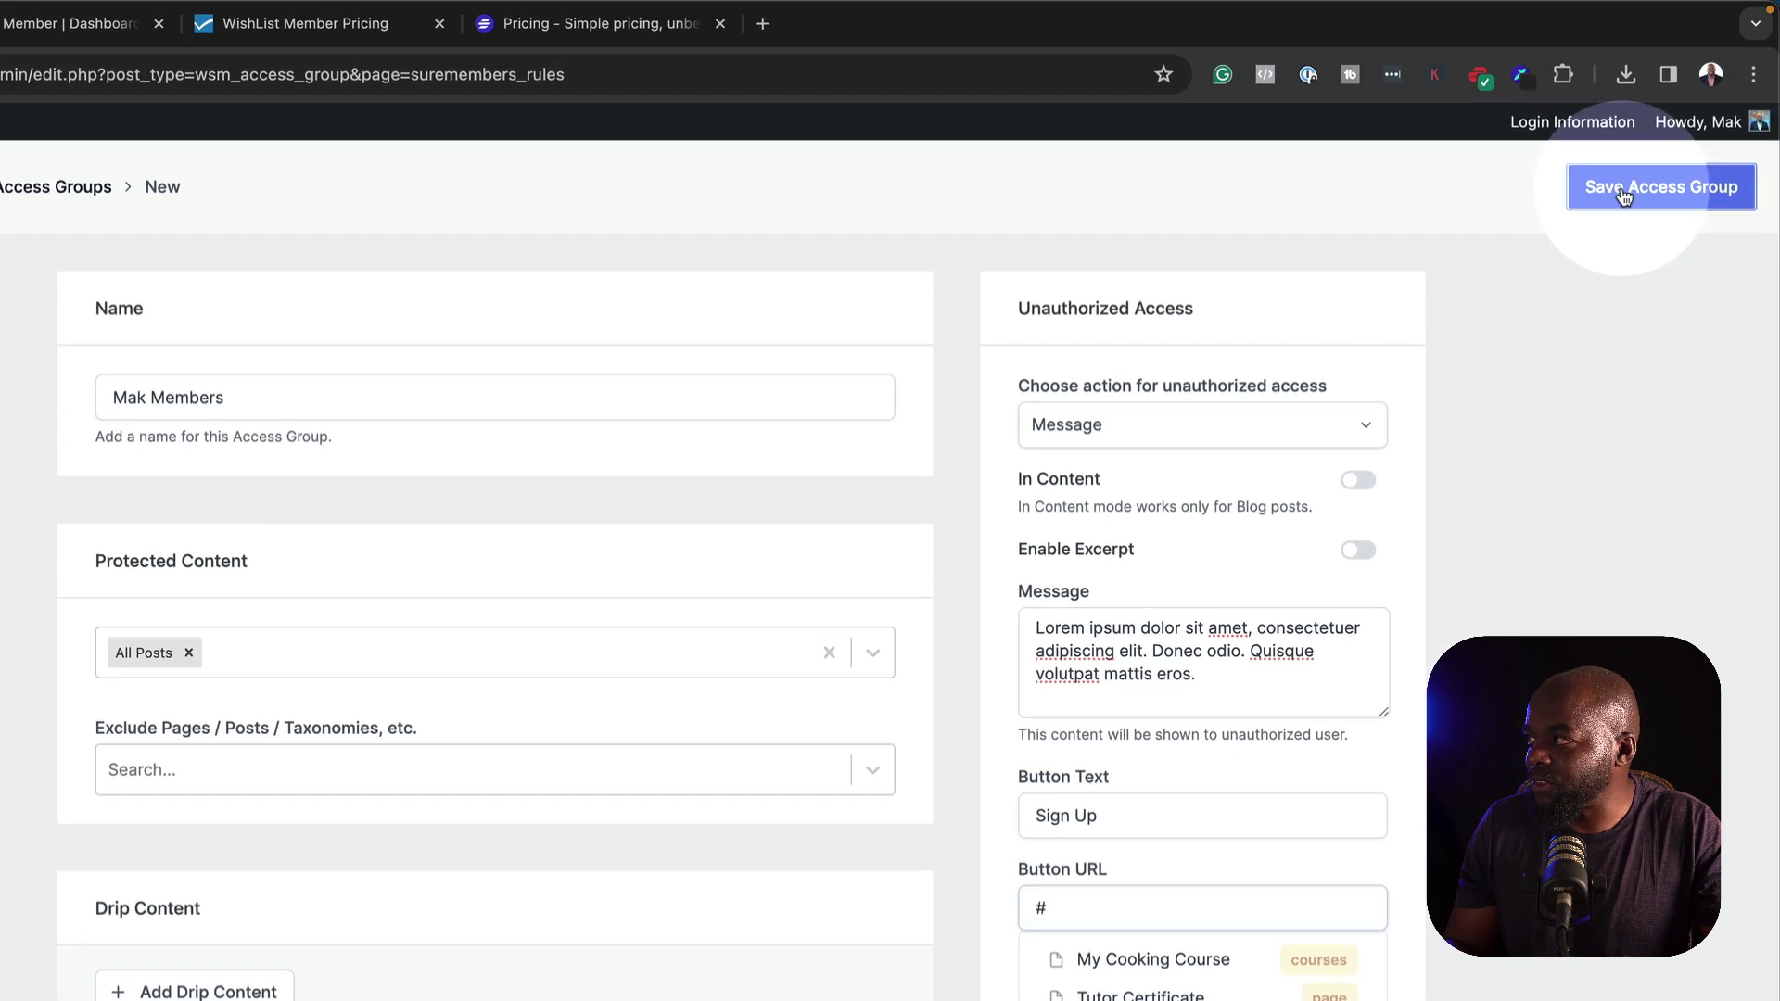
{"action": "left_click", "coordinate": [1621, 186]}
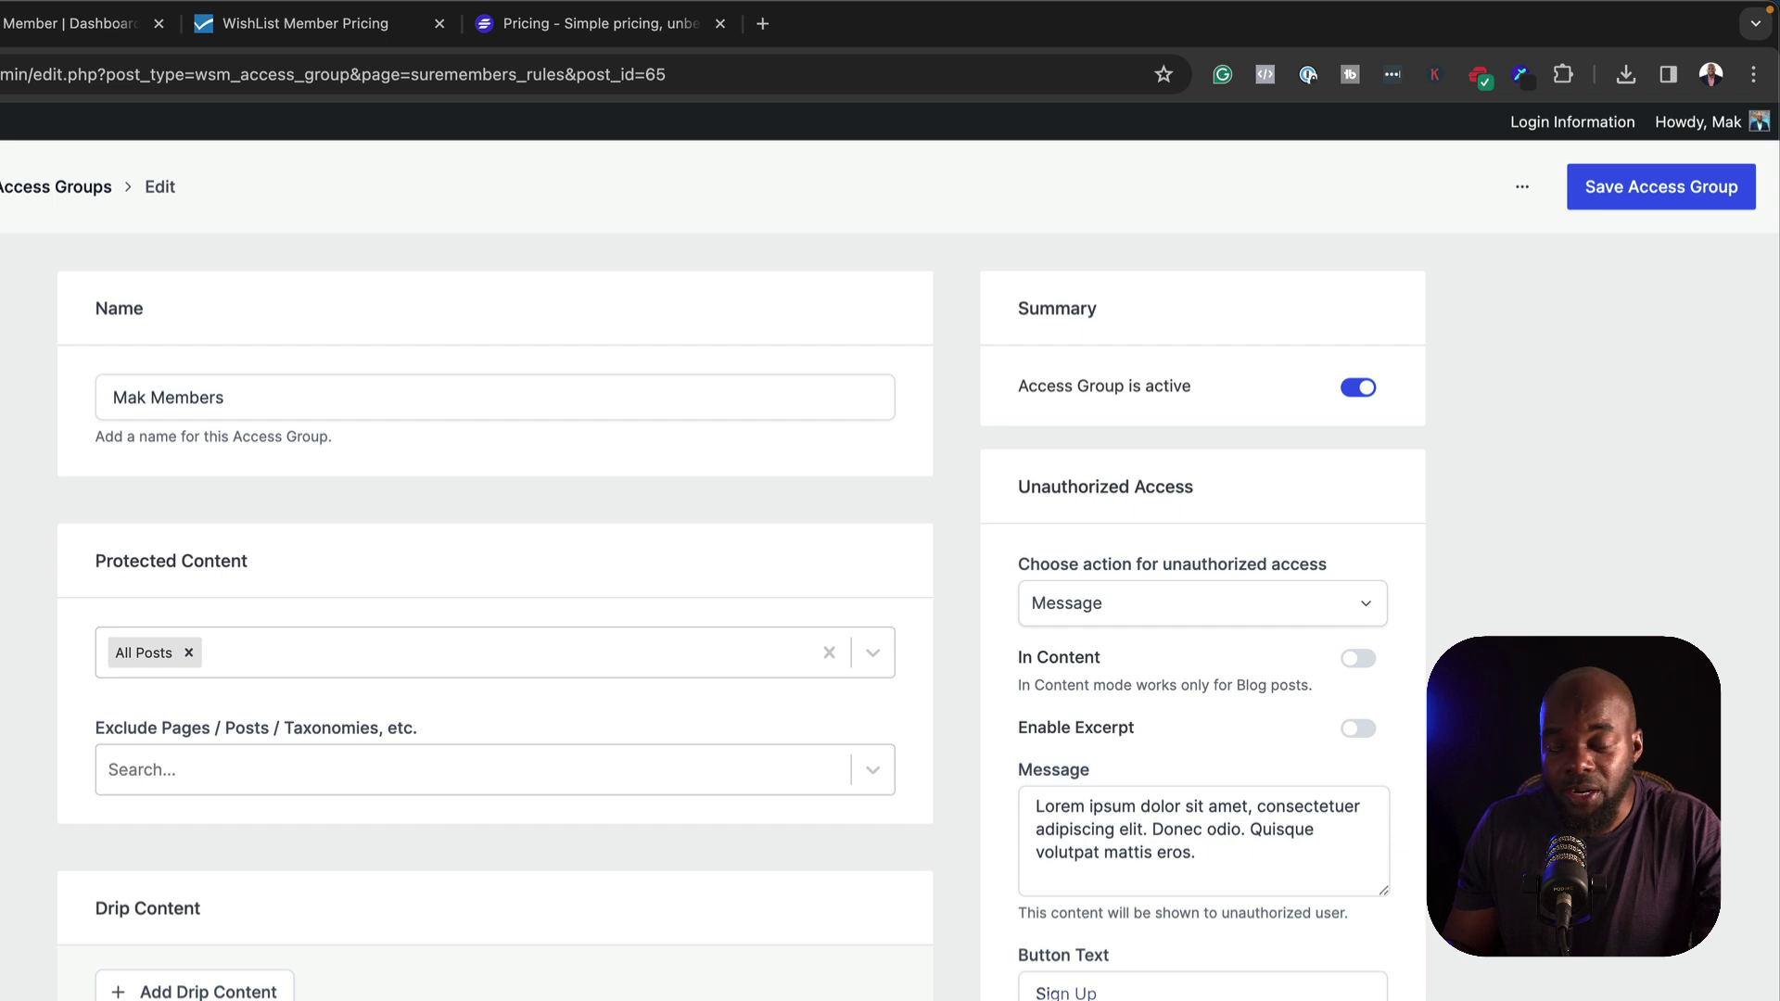
{"action": "scroll", "coordinate": [1151, 848], "scroll_direction": "down", "scroll_amount": 3}
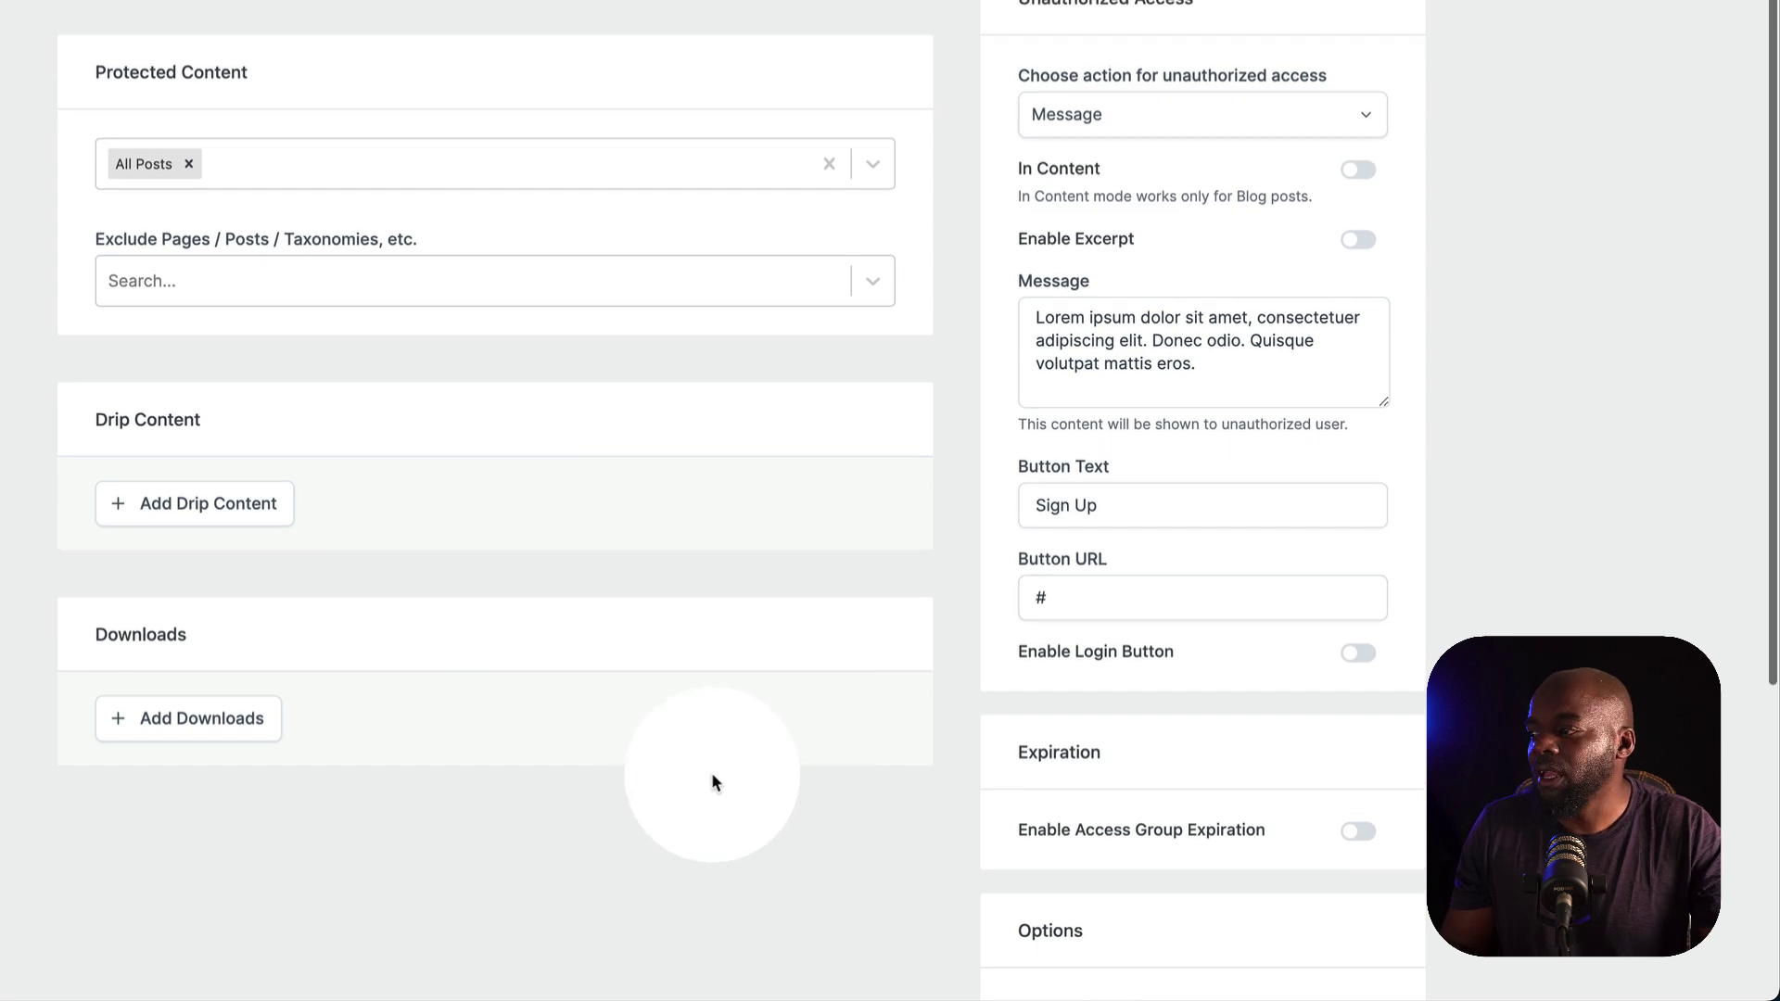
{"action": "scroll", "coordinate": [710, 771], "scroll_direction": "up", "scroll_amount": 3}
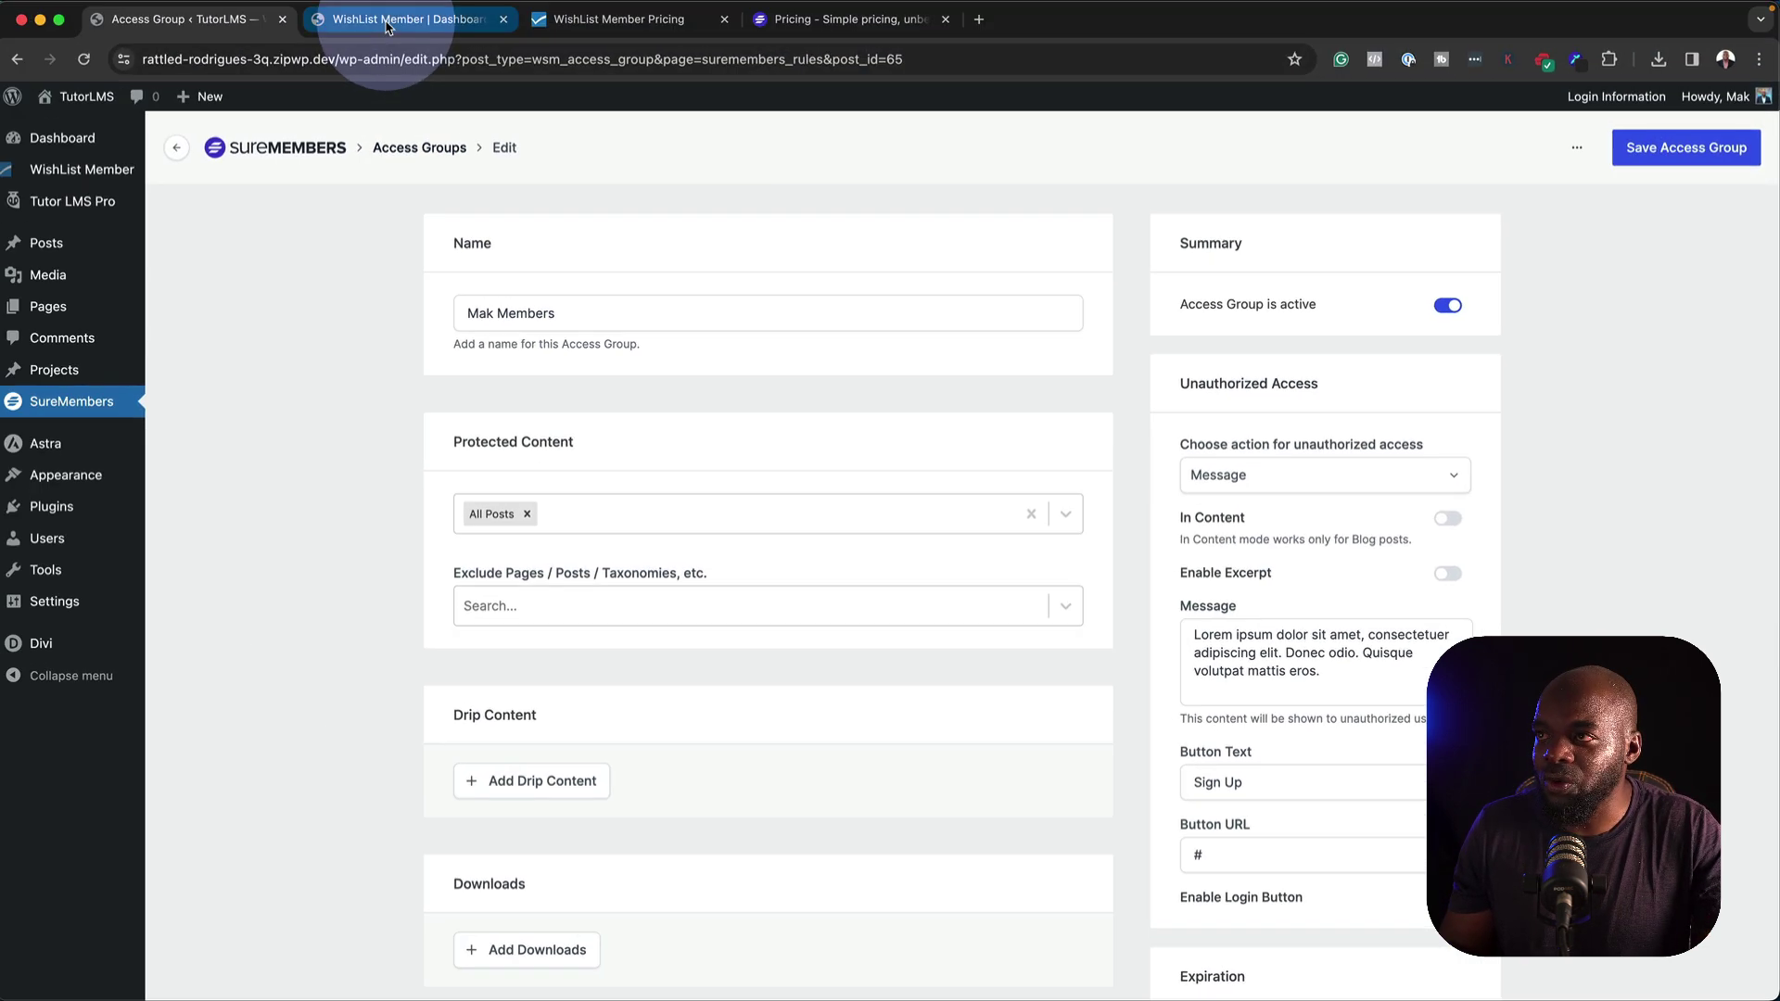
Create the WishList Member level 'Mak Membership' and return to the dashboard
{"action": "left_click", "coordinate": [388, 28]}
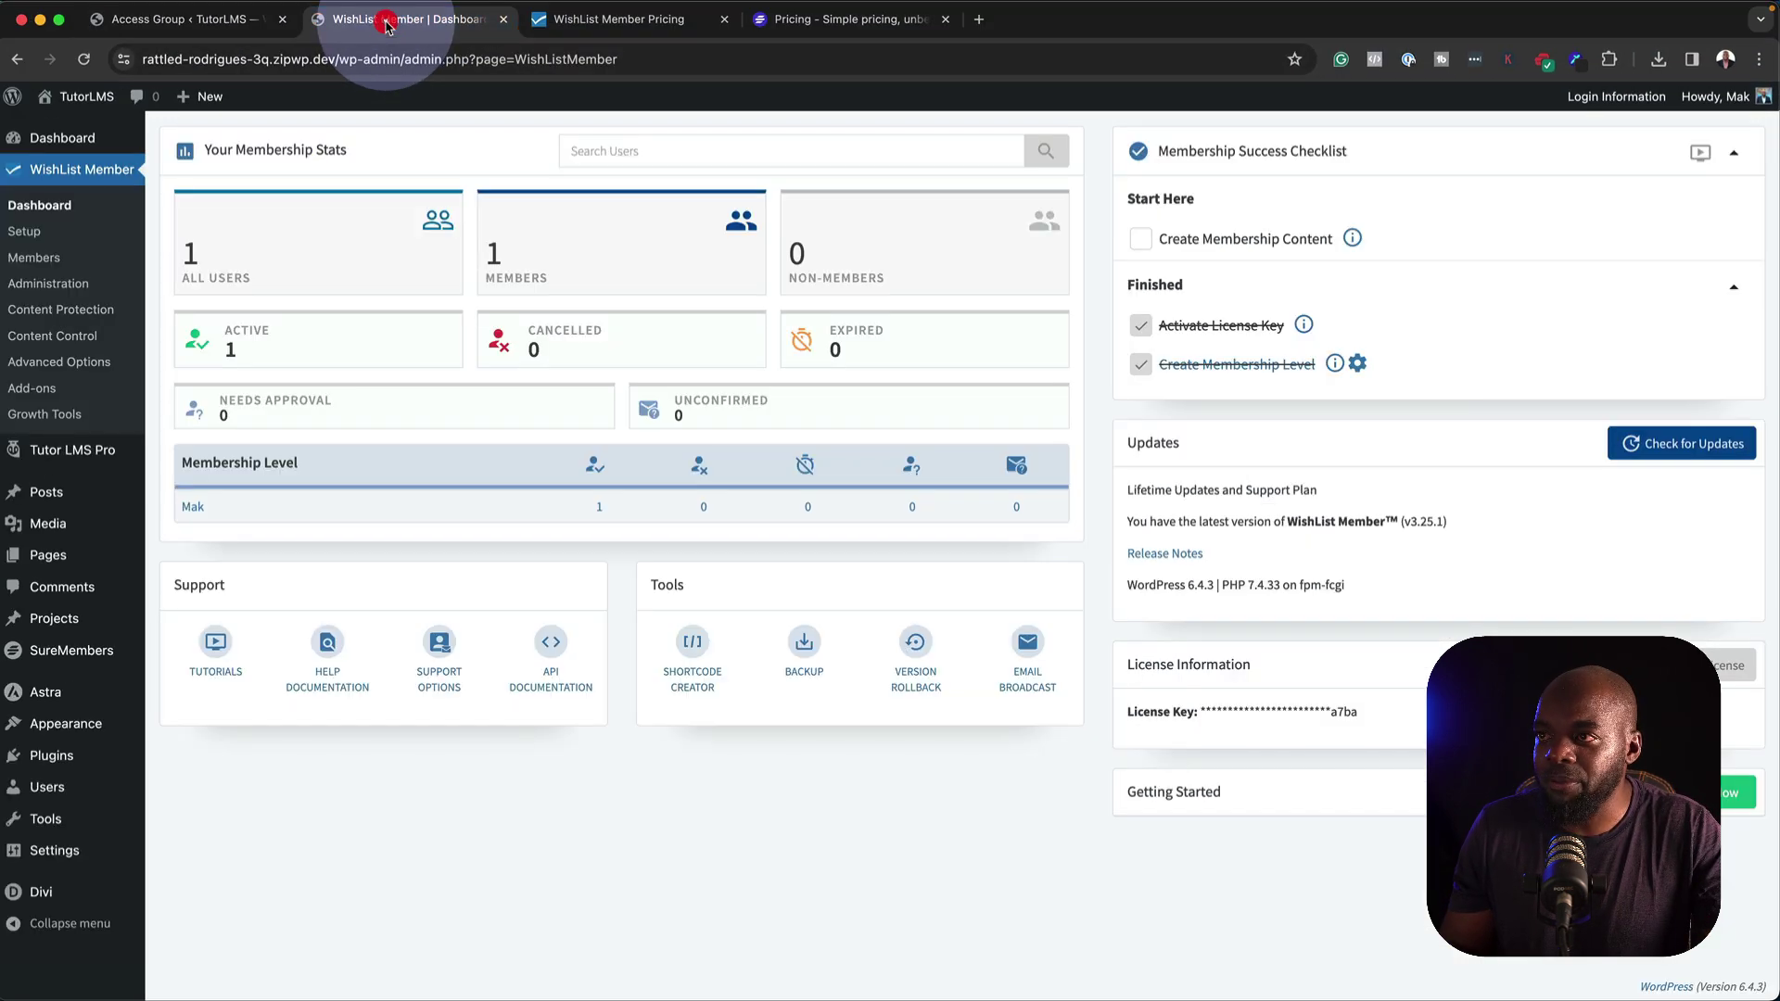
{"action": "left_click", "coordinate": [40, 234]}
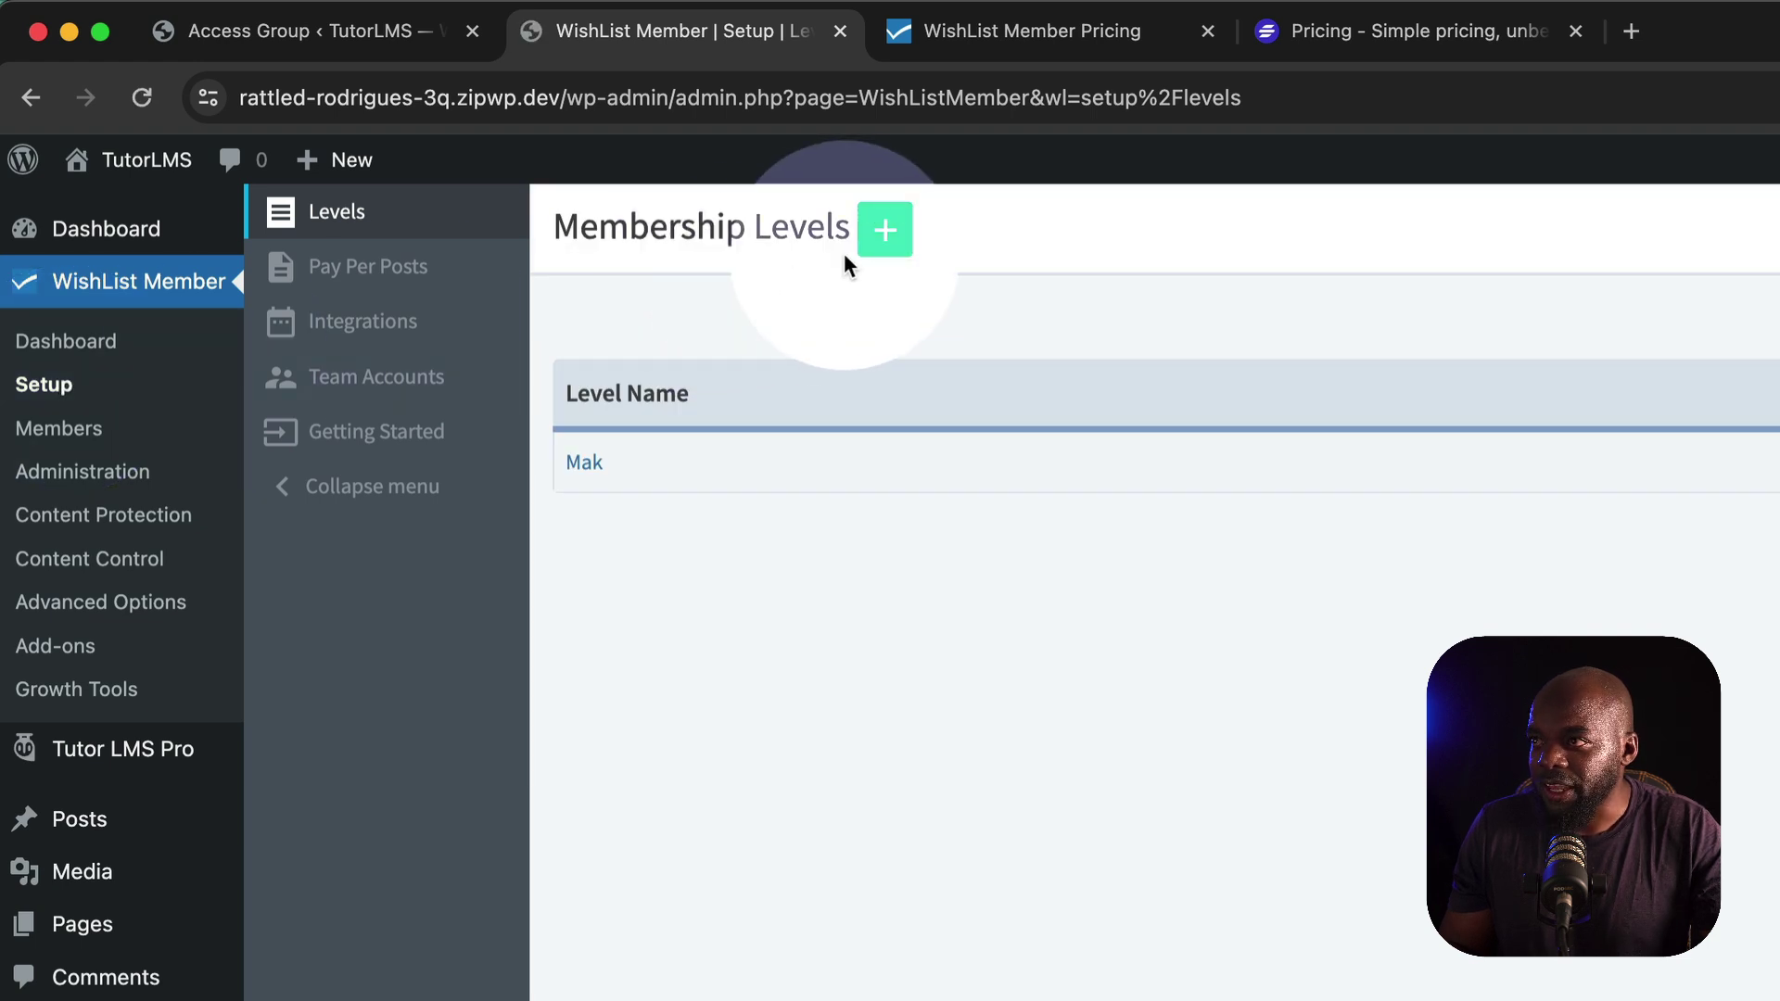
{"action": "left_click", "coordinate": [887, 239]}
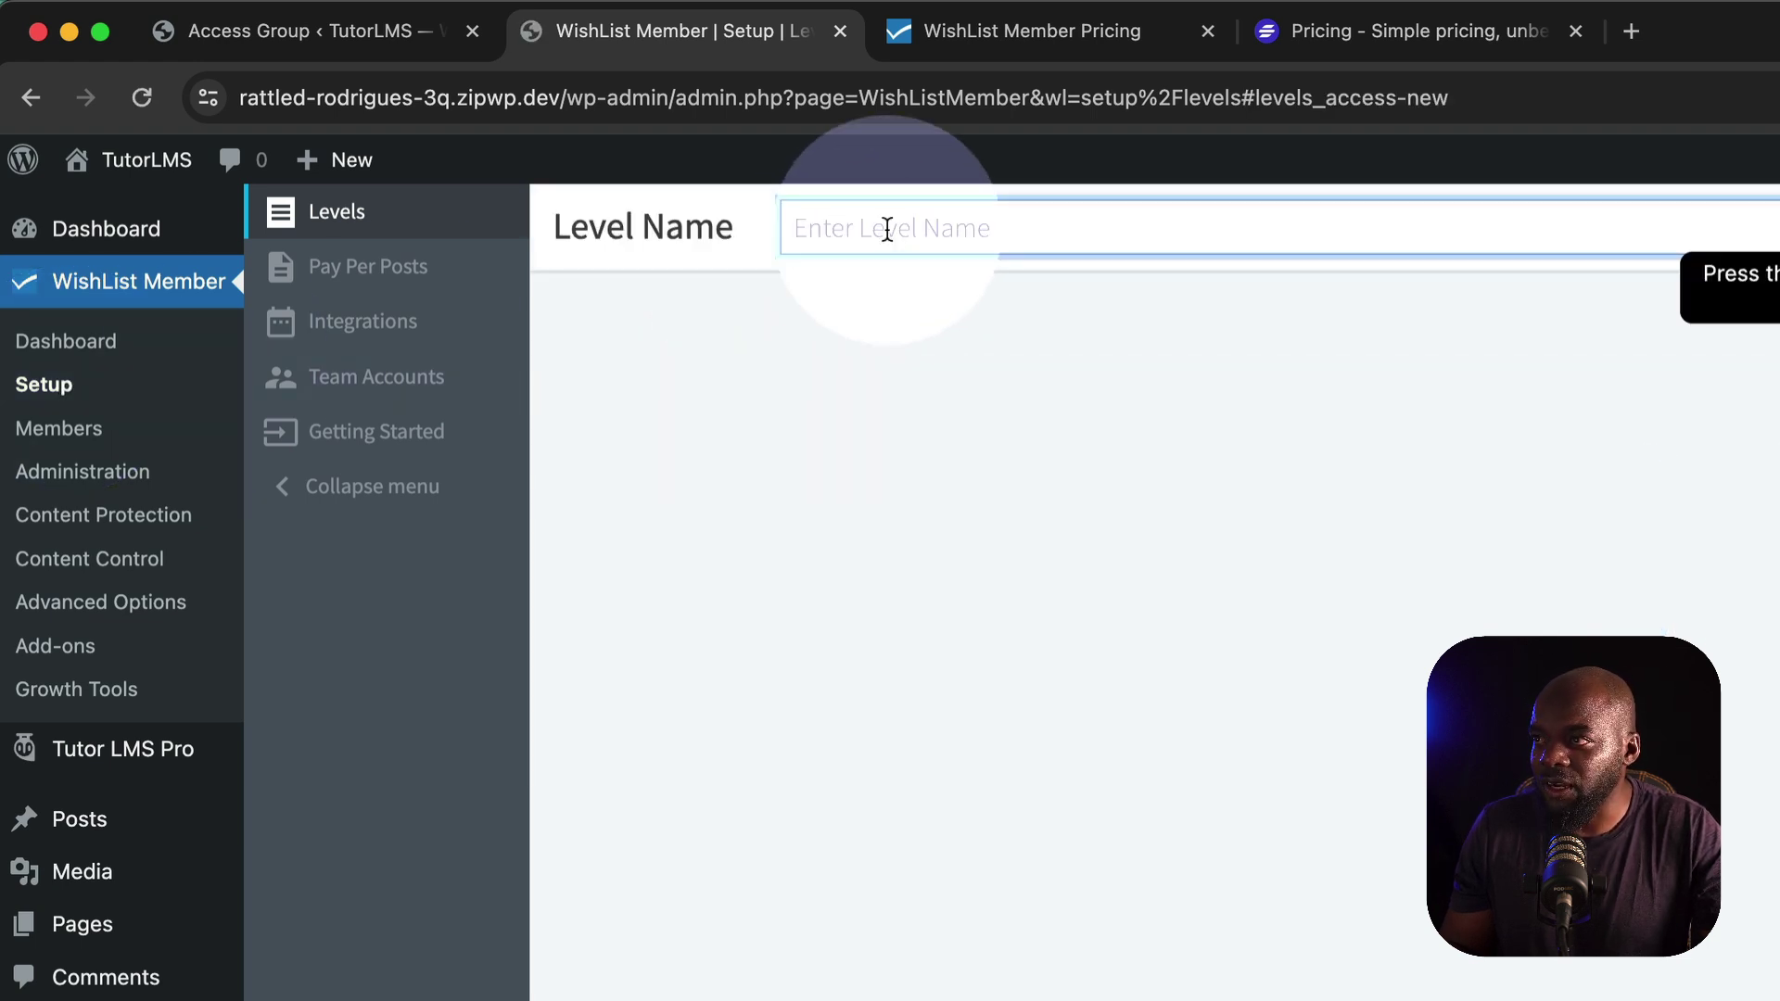
{"action": "left_click", "coordinate": [885, 228]}
{"action": "type", "text": "Mak Membership"}
{"action": "left_click", "coordinate": [1775, 230]}
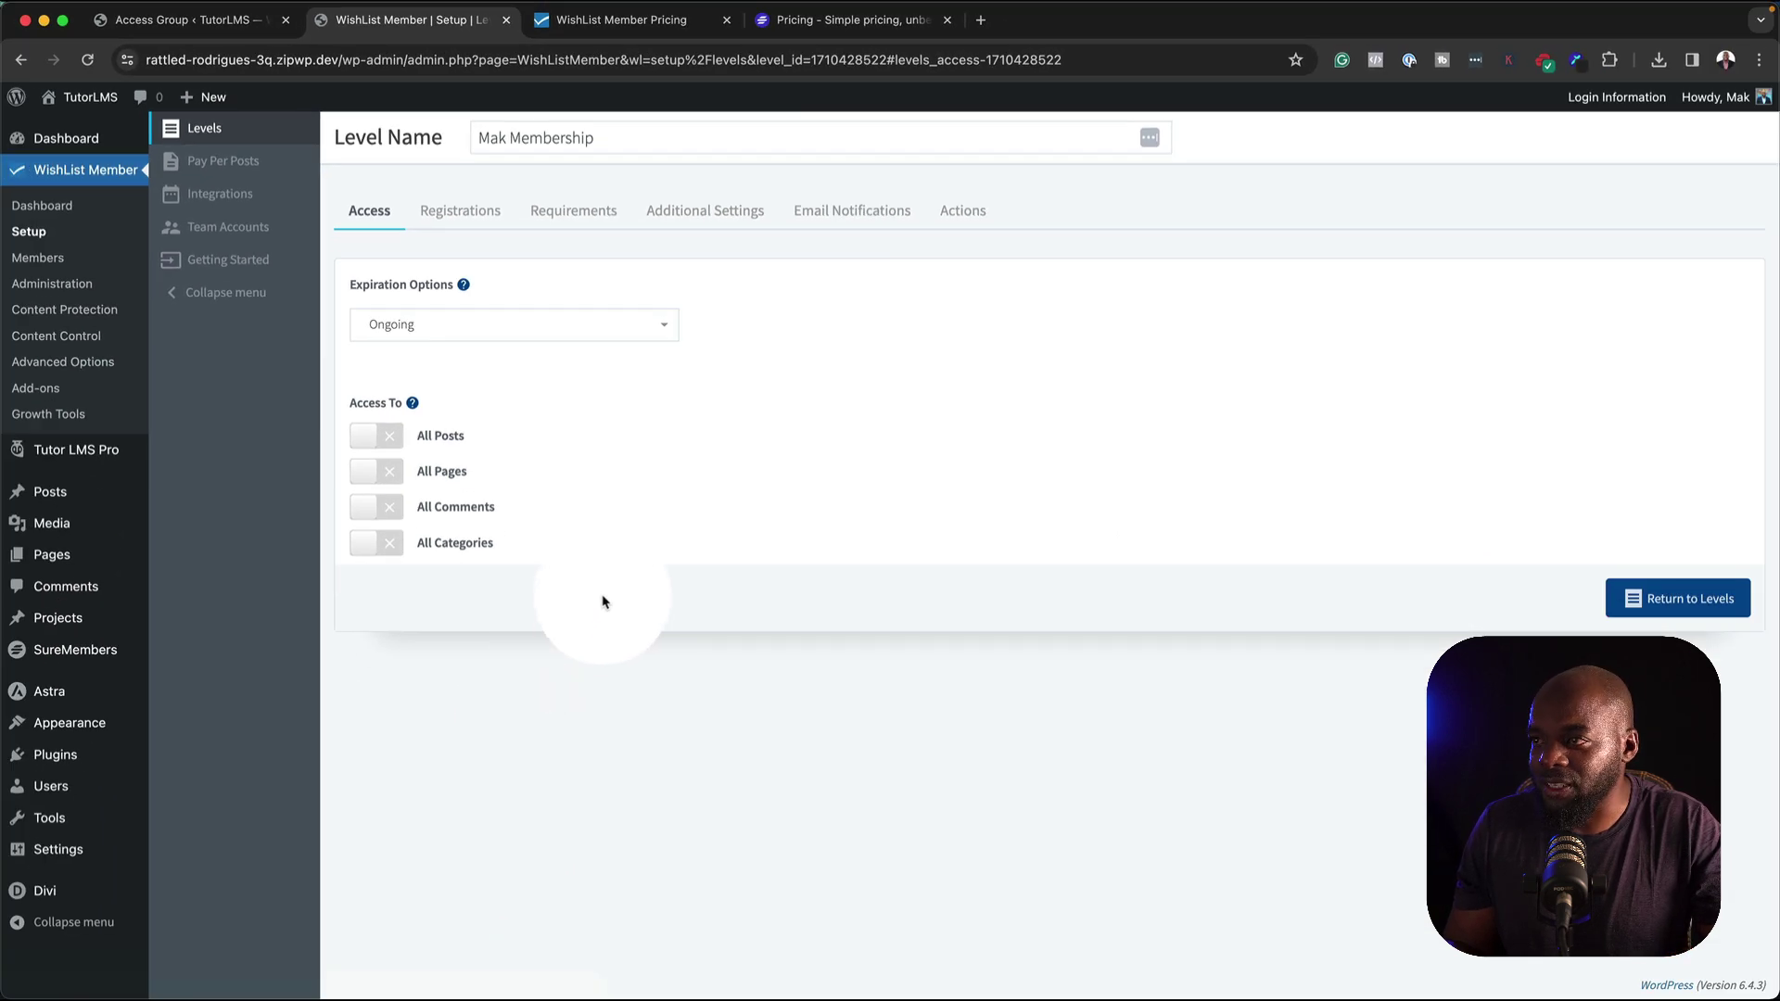
{"action": "left_click", "coordinate": [98, 177]}
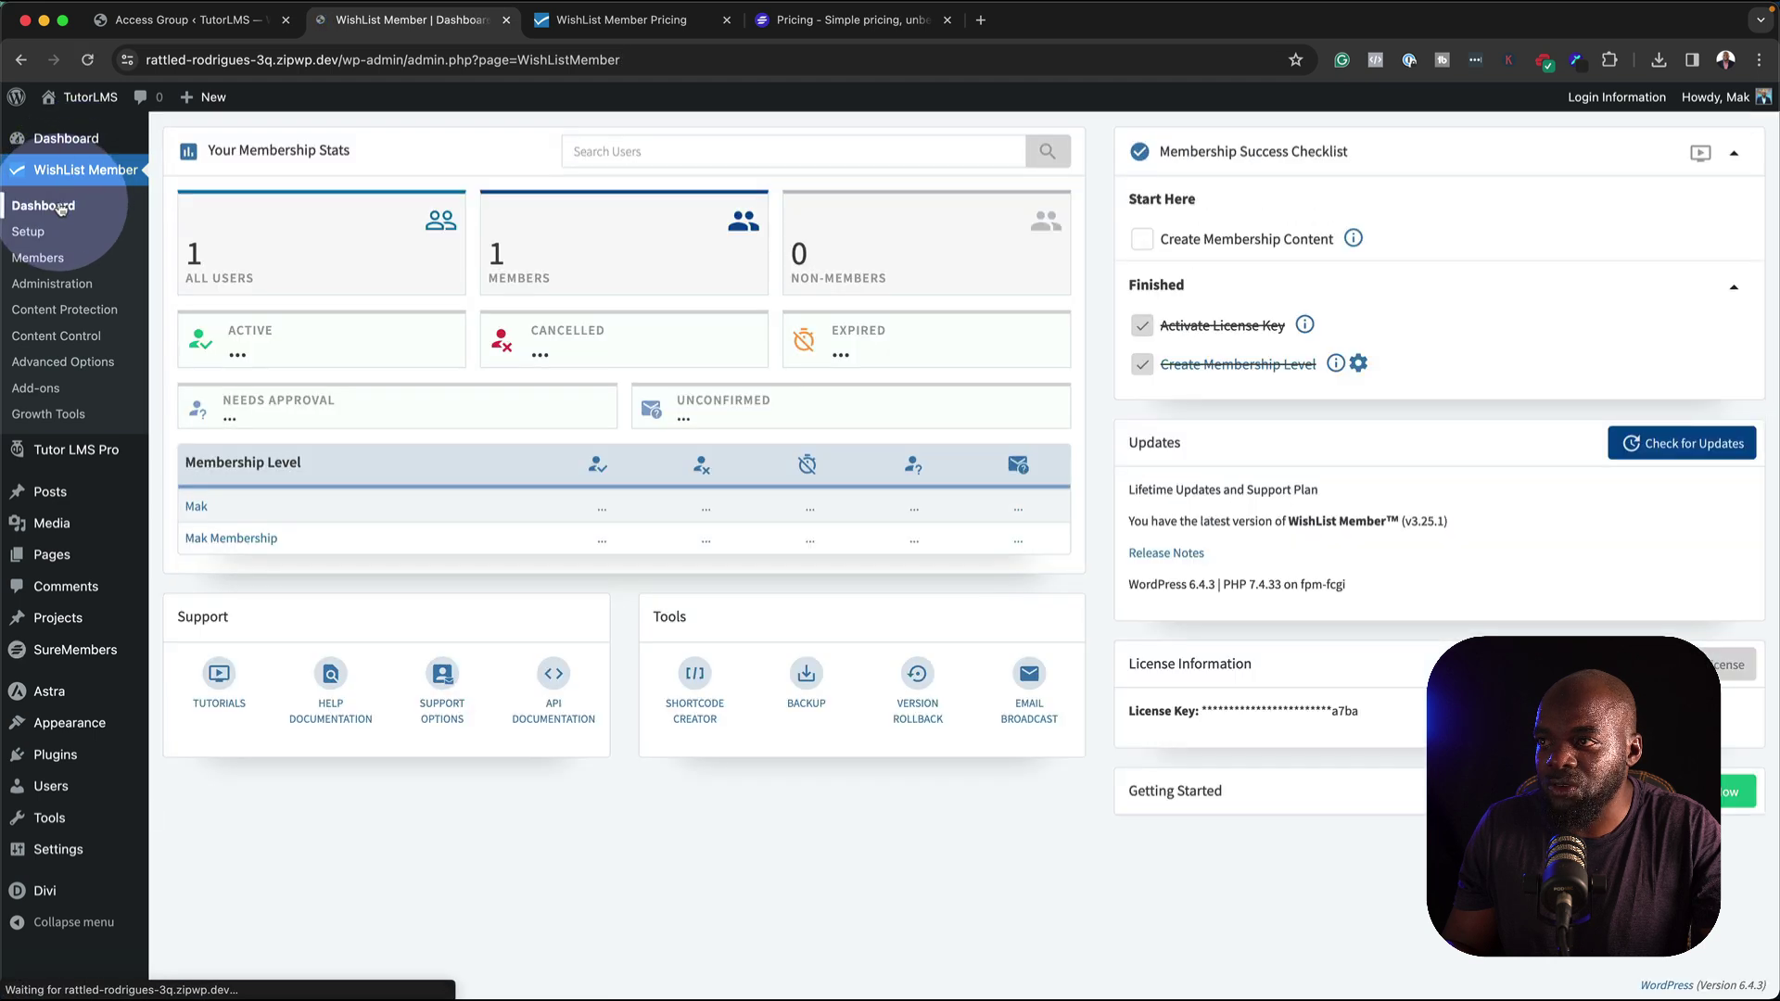
Show the posts protection list and select Hello world! for the add-levels bulk action
{"action": "left_click", "coordinate": [60, 207]}
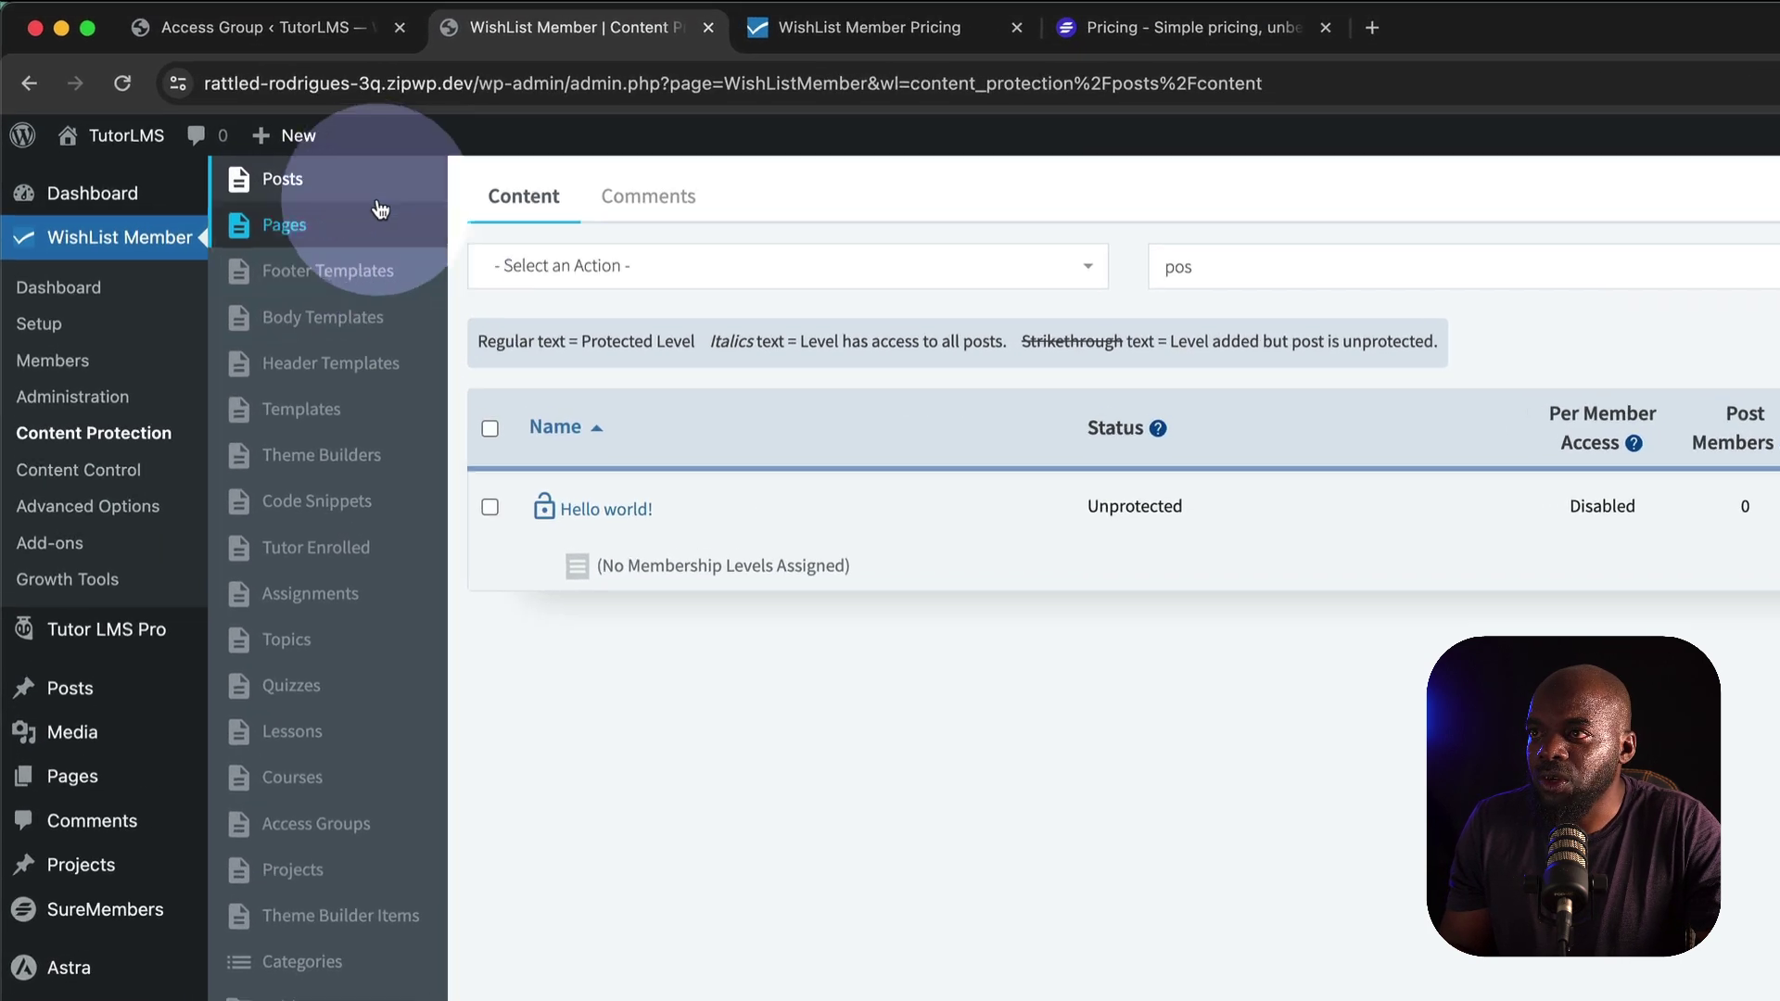
{"action": "left_click", "coordinate": [371, 180]}
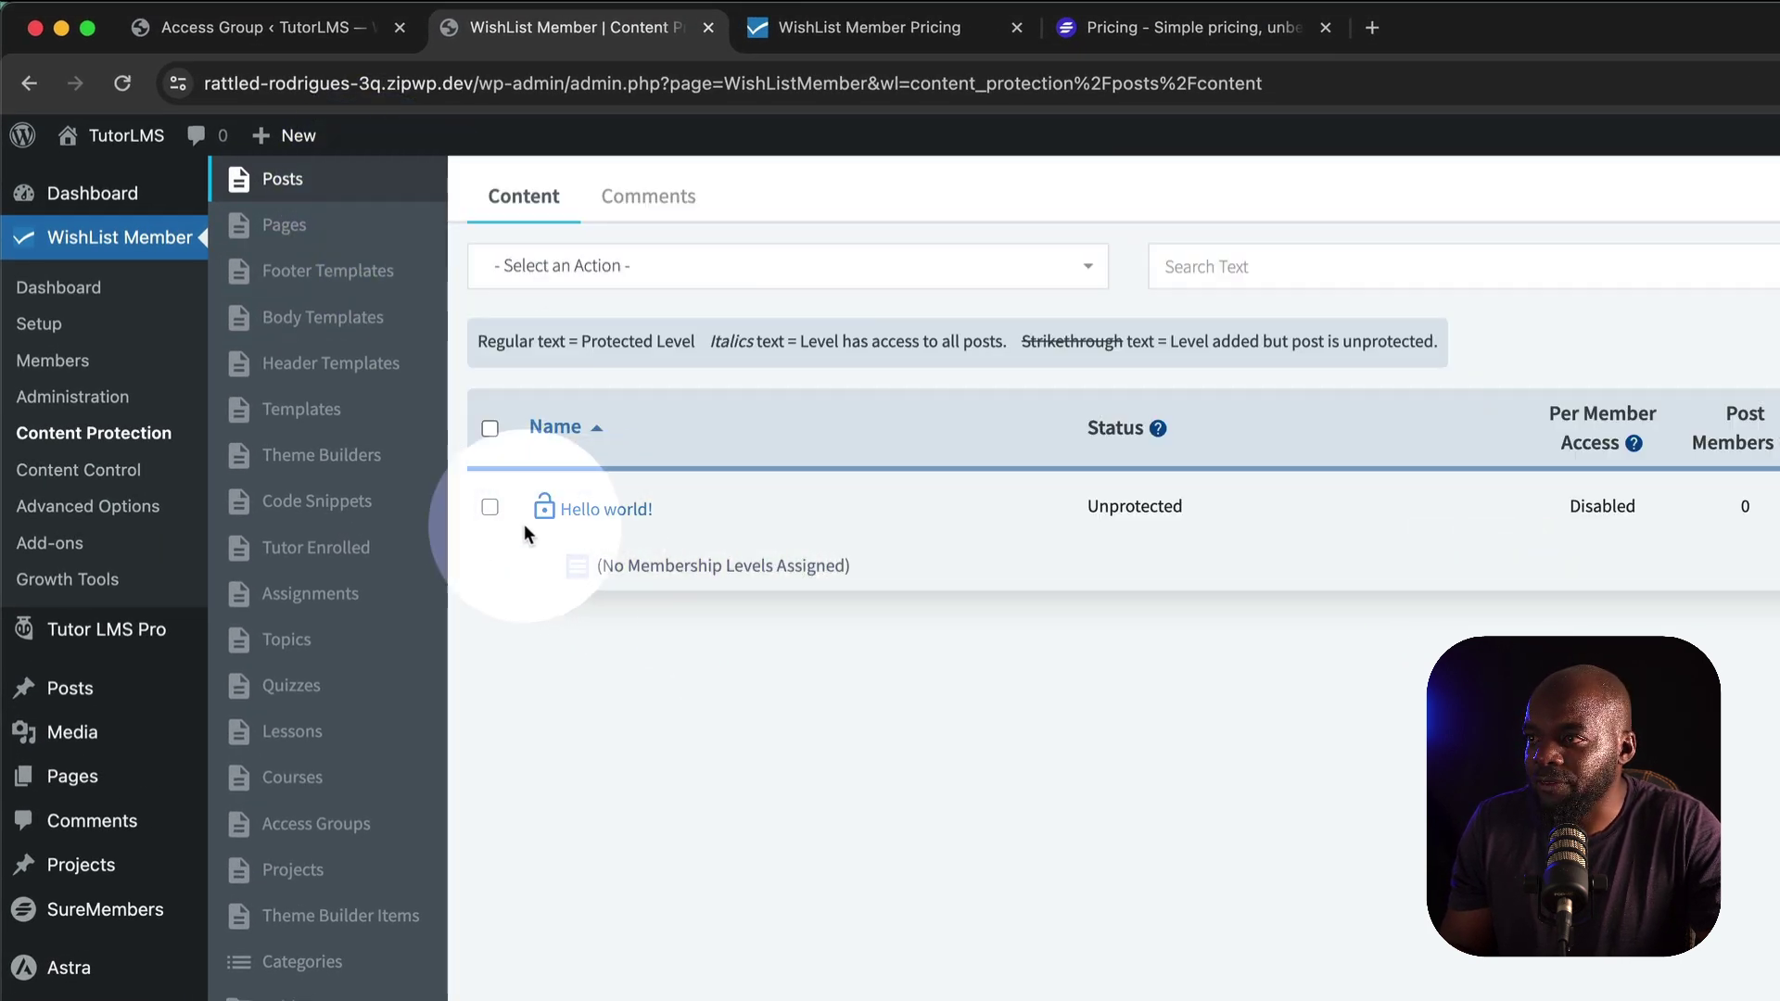
{"action": "left_click", "coordinate": [883, 276]}
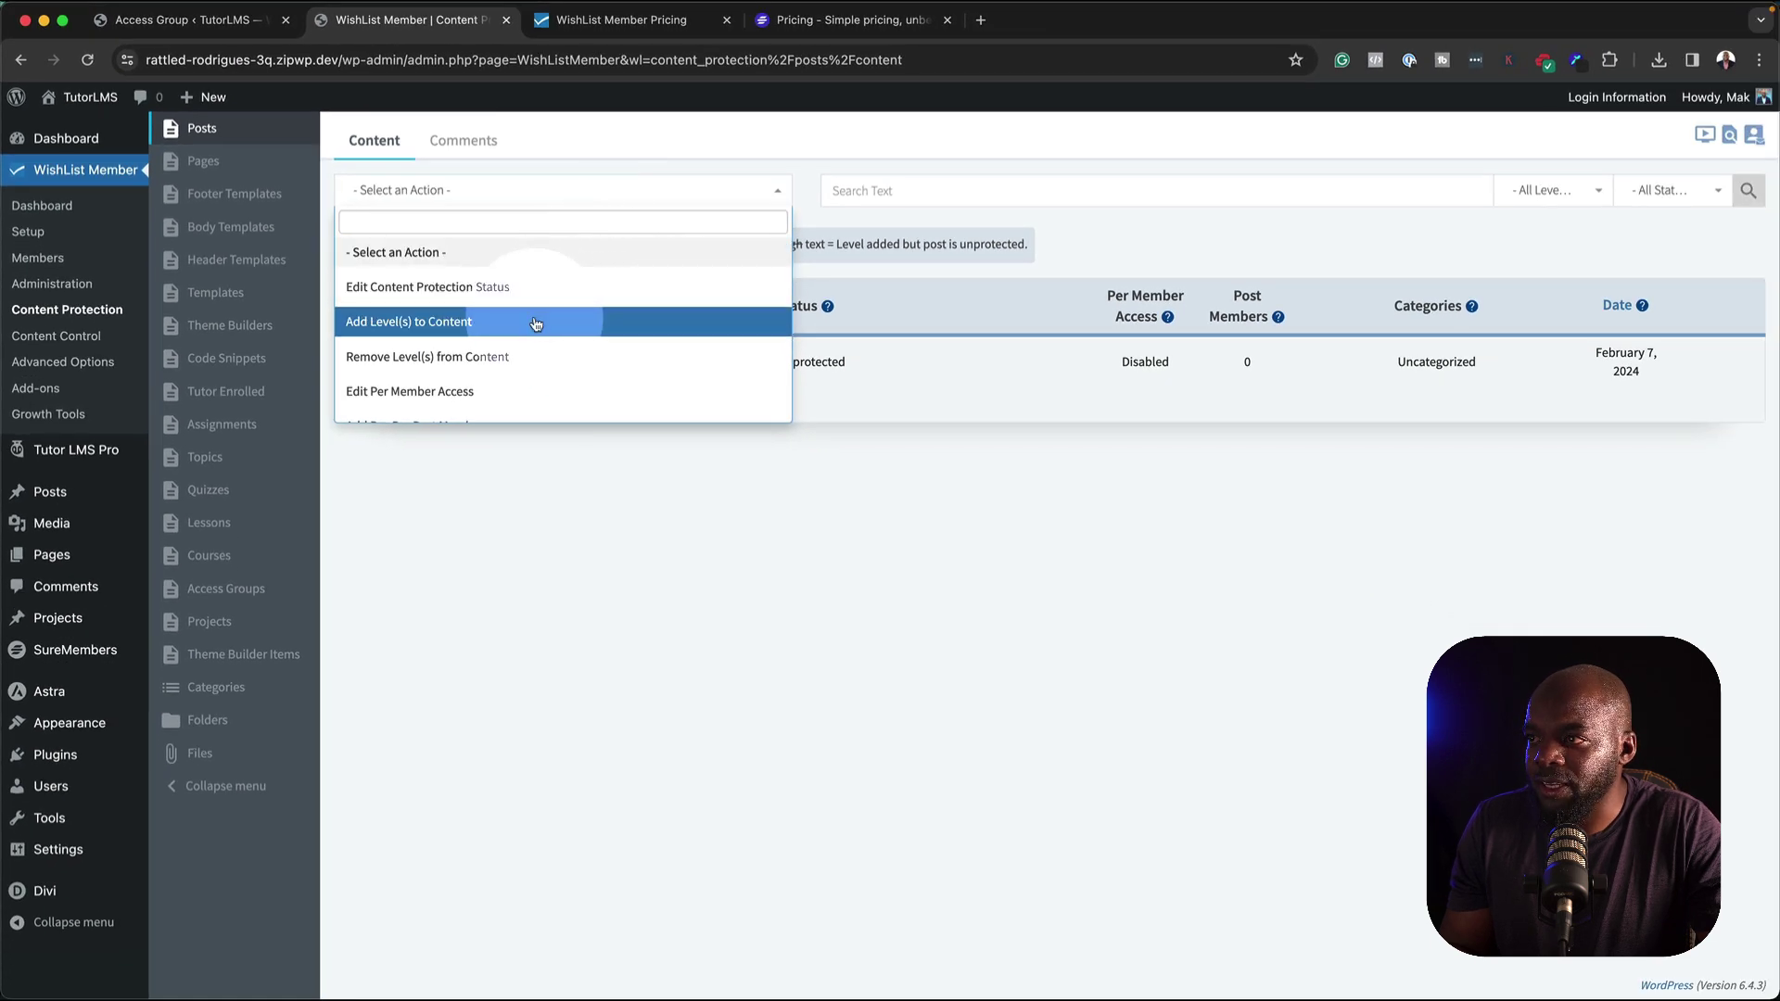
{"action": "left_click", "coordinate": [534, 318]}
{"action": "left_click", "coordinate": [350, 306]}
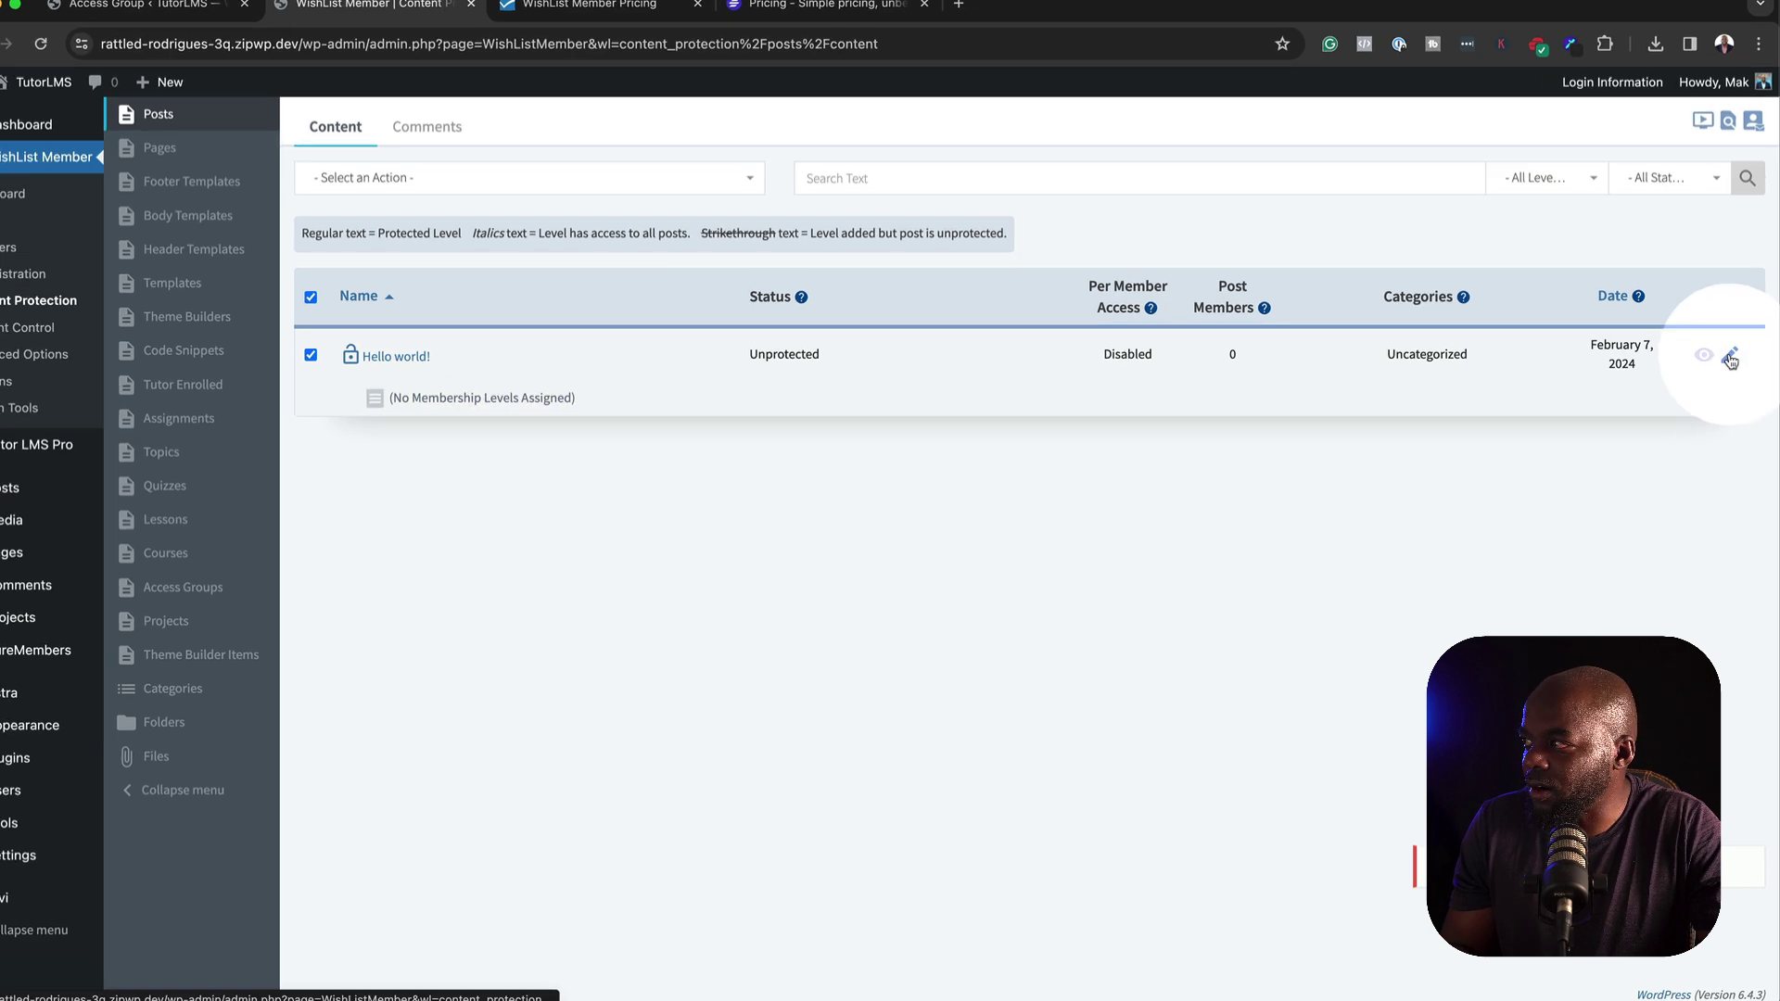
Set Hello world! to Protected and add the Mak Membership level to it
{"action": "left_click", "coordinate": [1730, 358]}
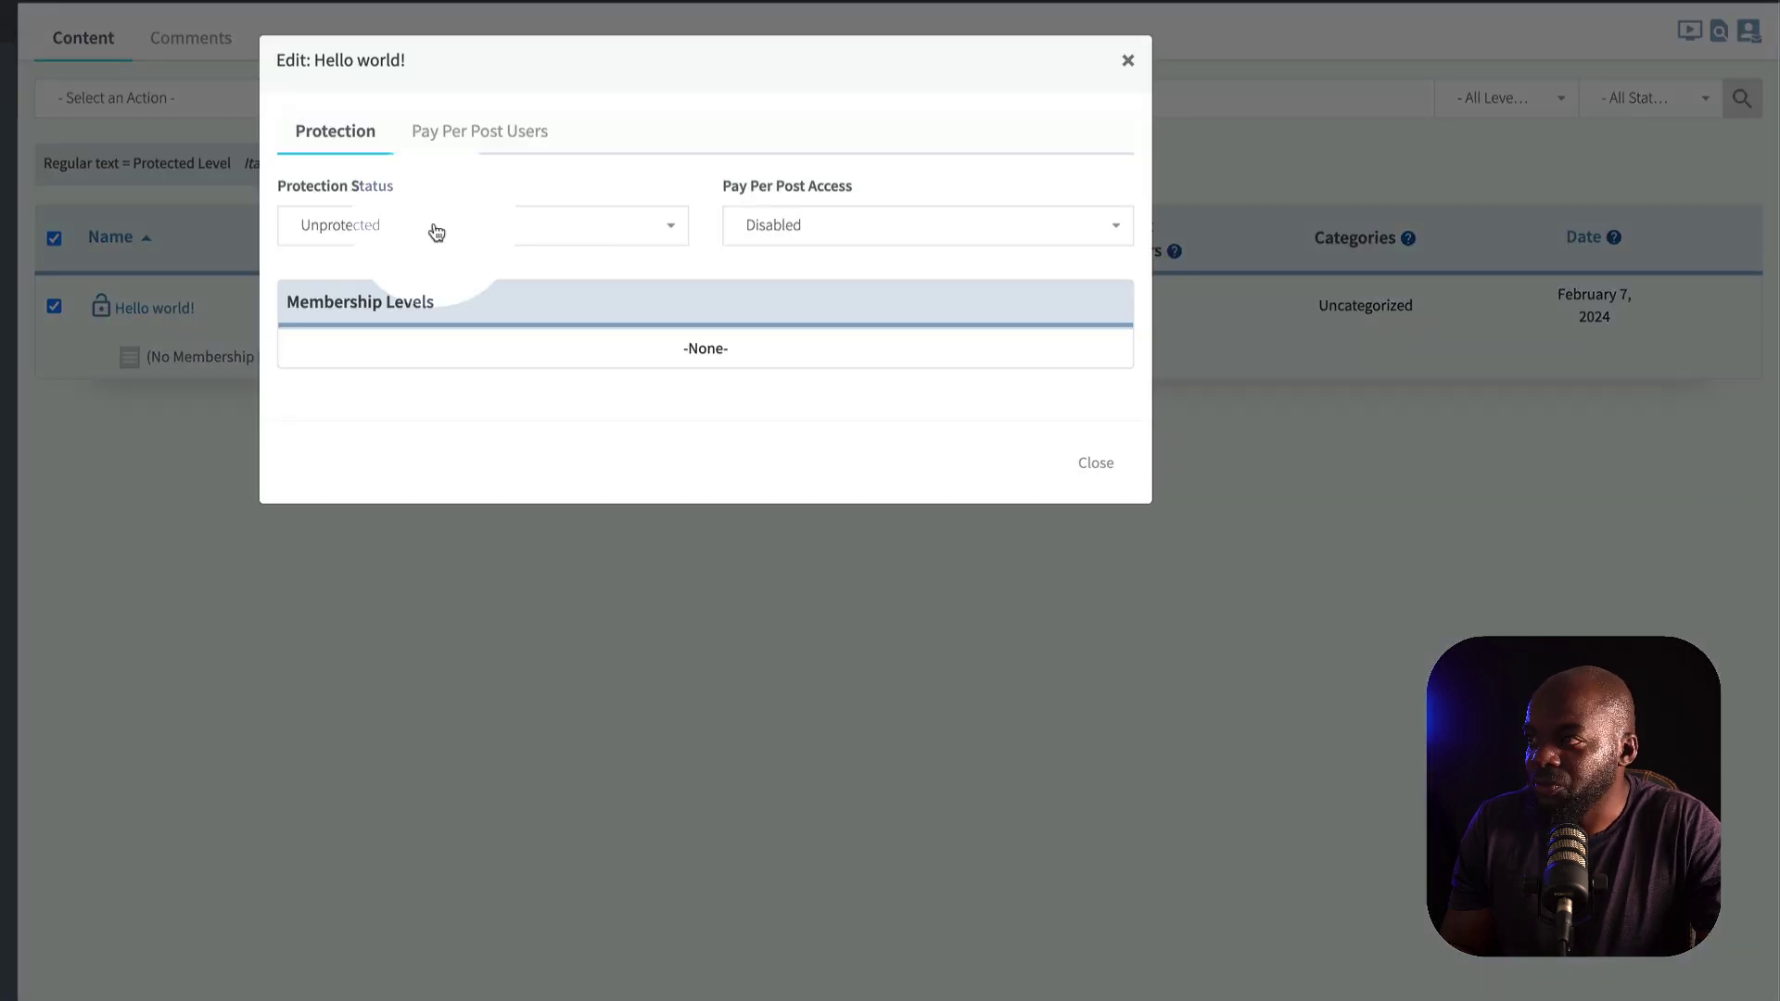
{"action": "left_click", "coordinate": [436, 232]}
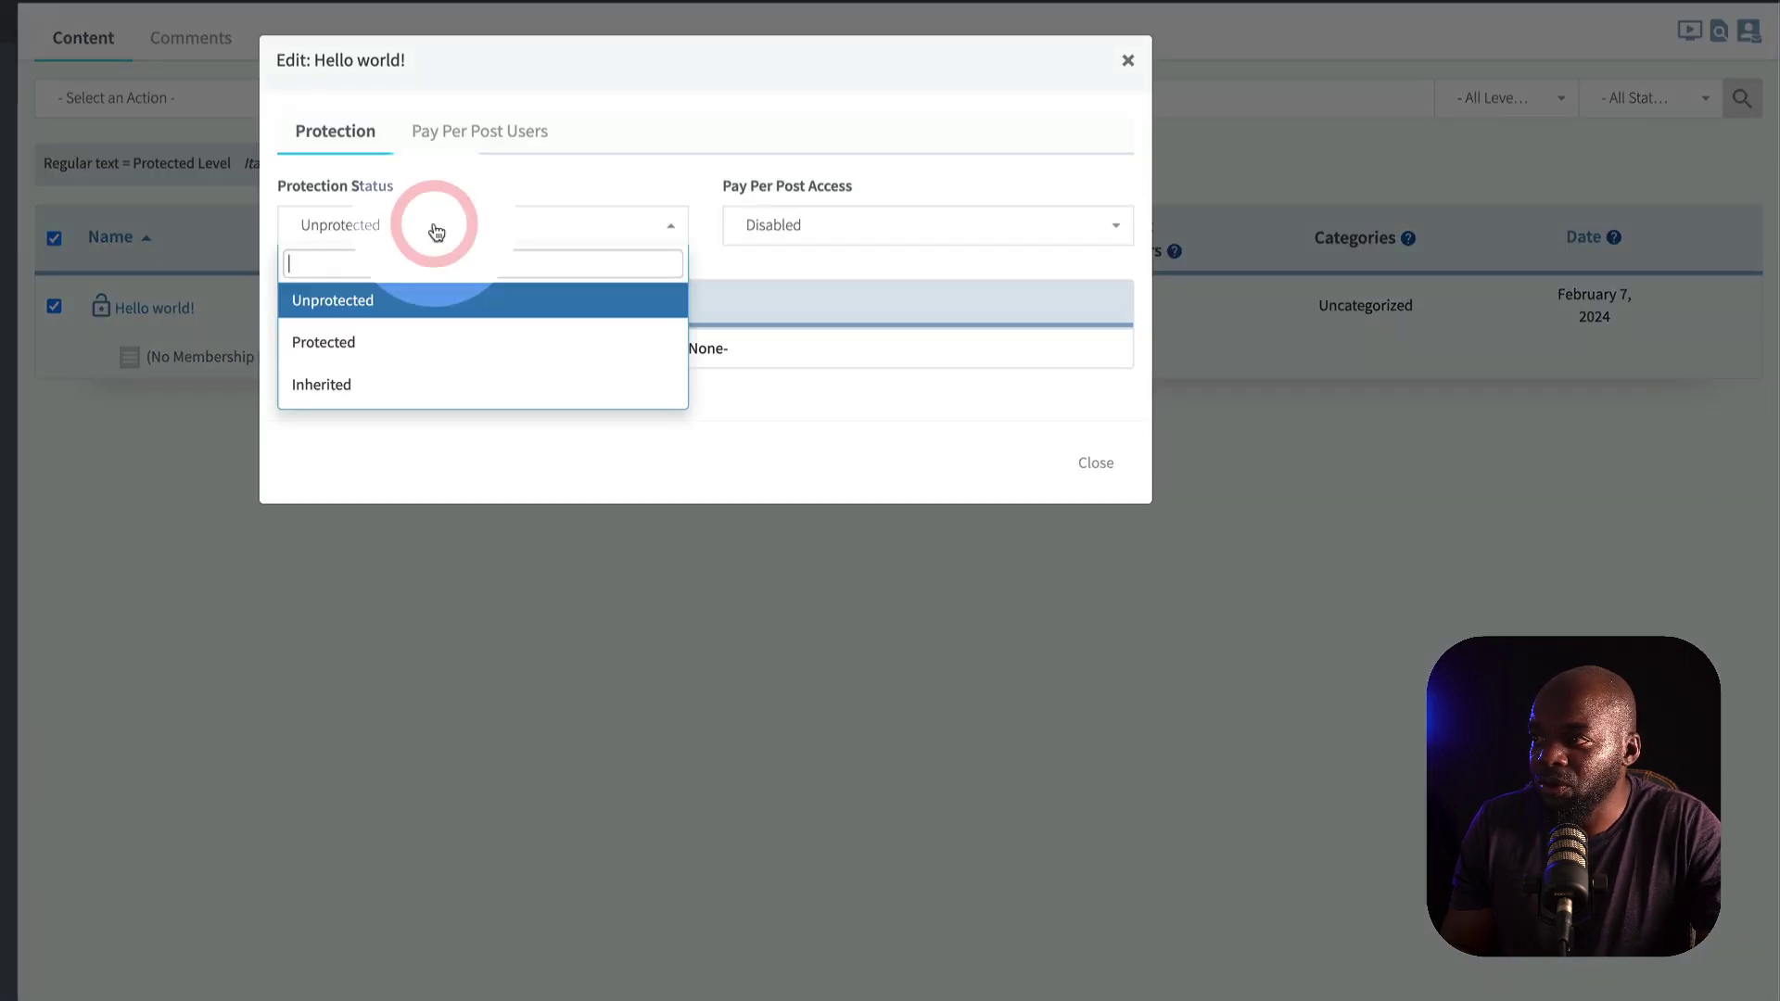
{"action": "left_click", "coordinate": [366, 343]}
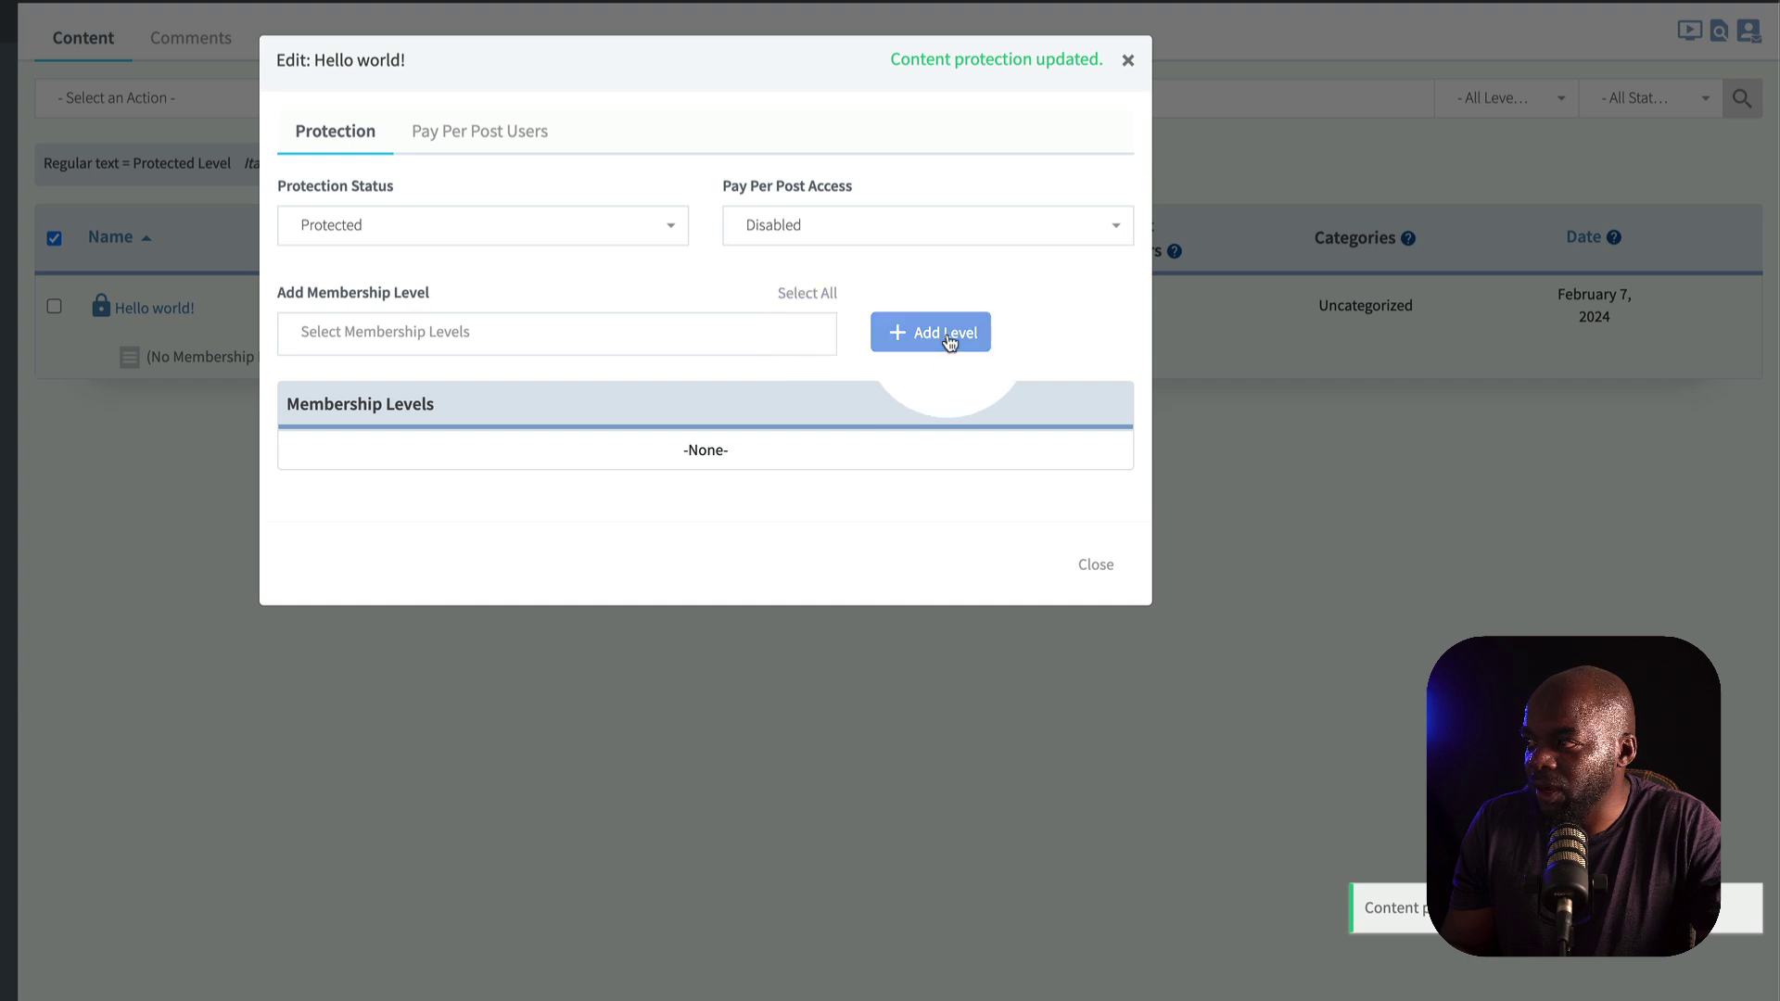
{"action": "left_click", "coordinate": [749, 331]}
{"action": "left_click", "coordinate": [461, 414]}
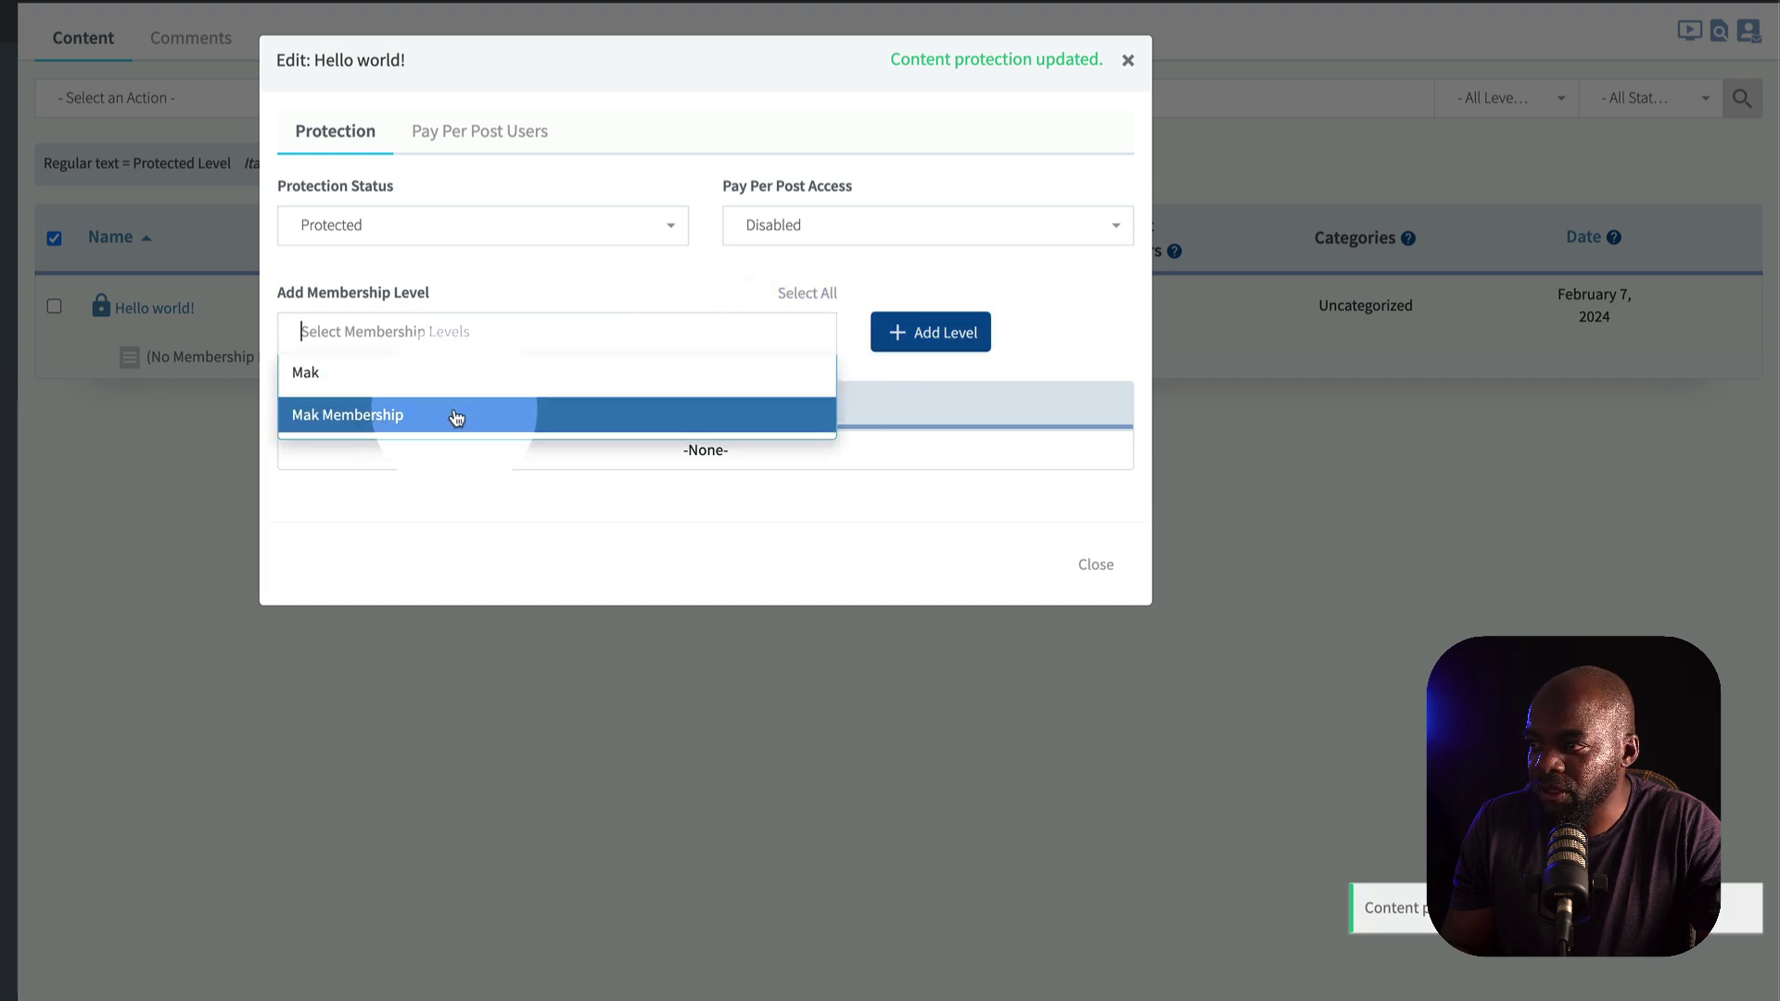
{"action": "left_click", "coordinate": [935, 335]}
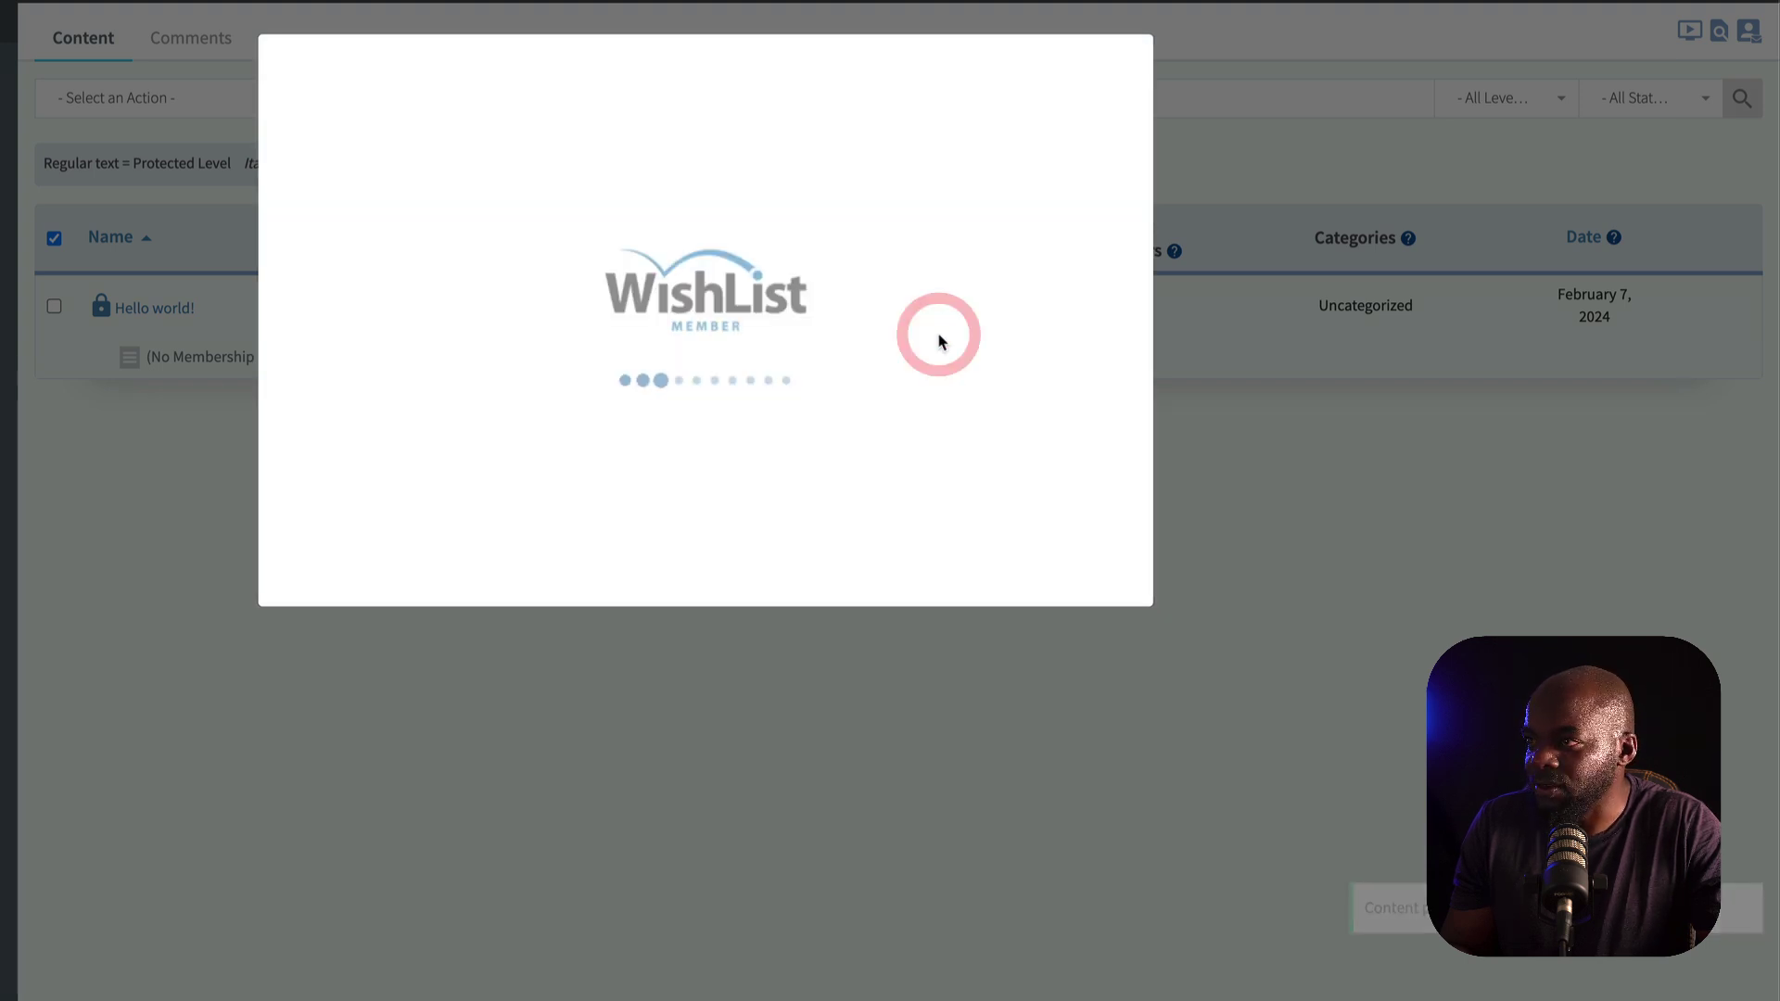
{"action": "left_click", "coordinate": [1125, 78]}
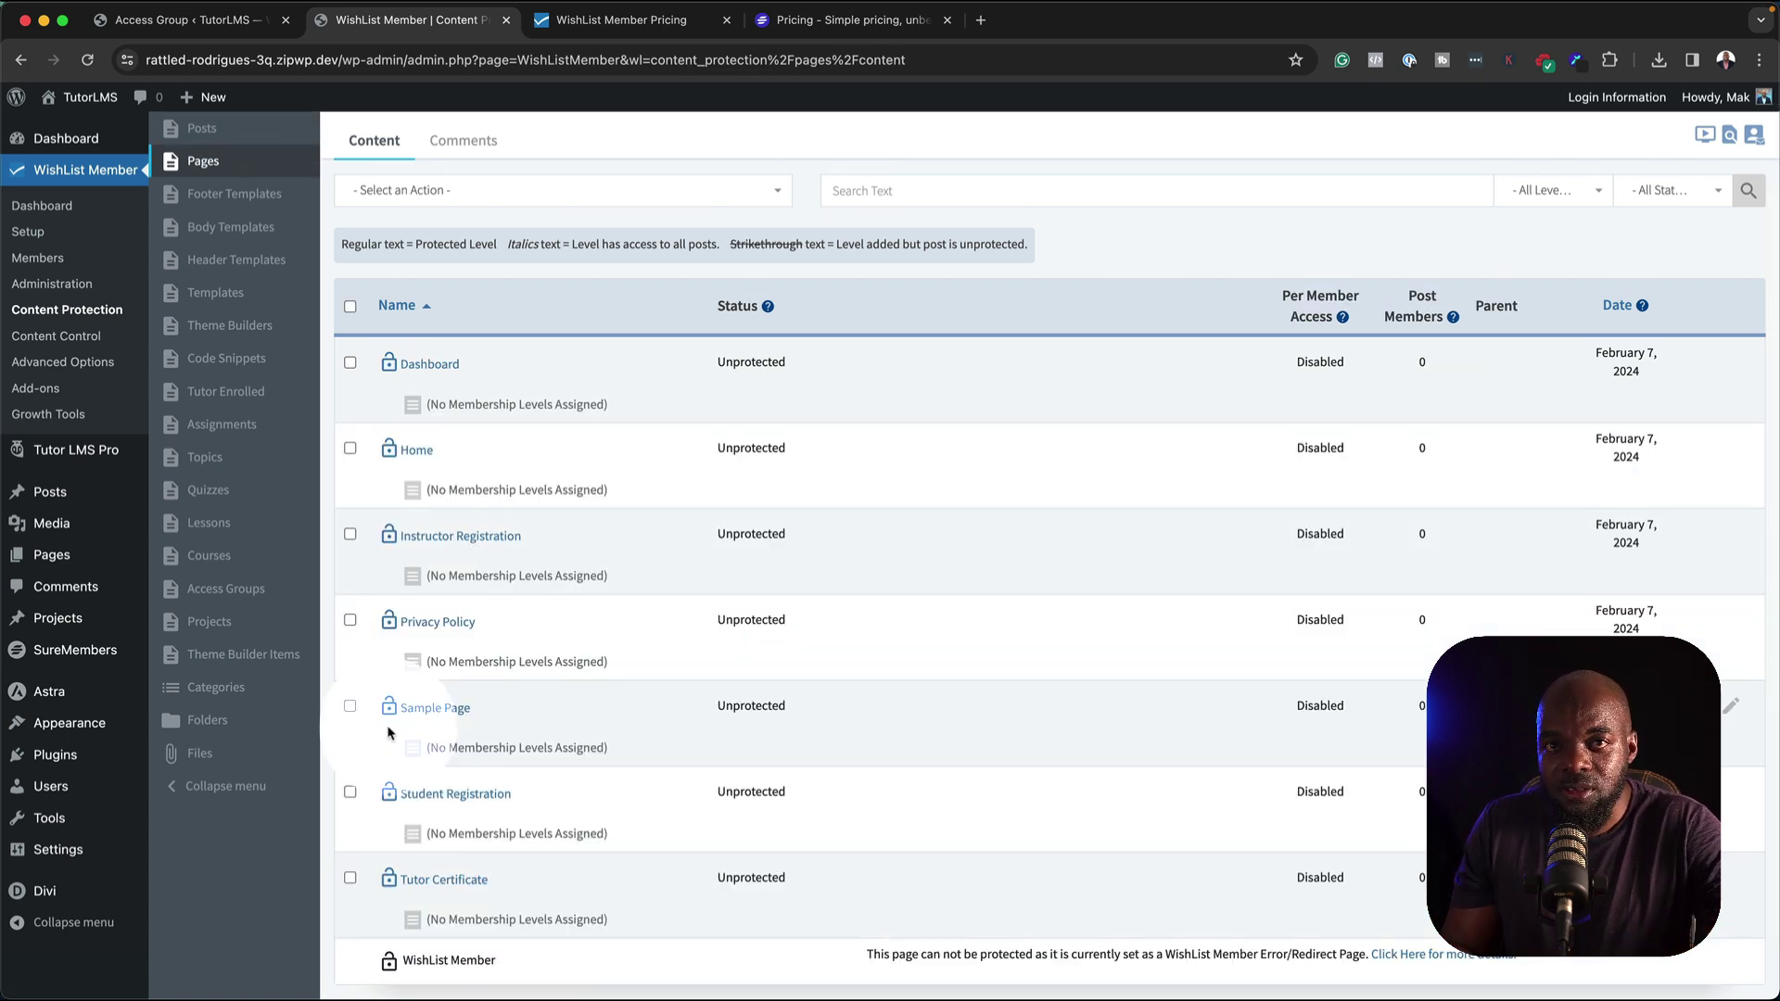
{"action": "mouse_move", "coordinate": [122, 460]}
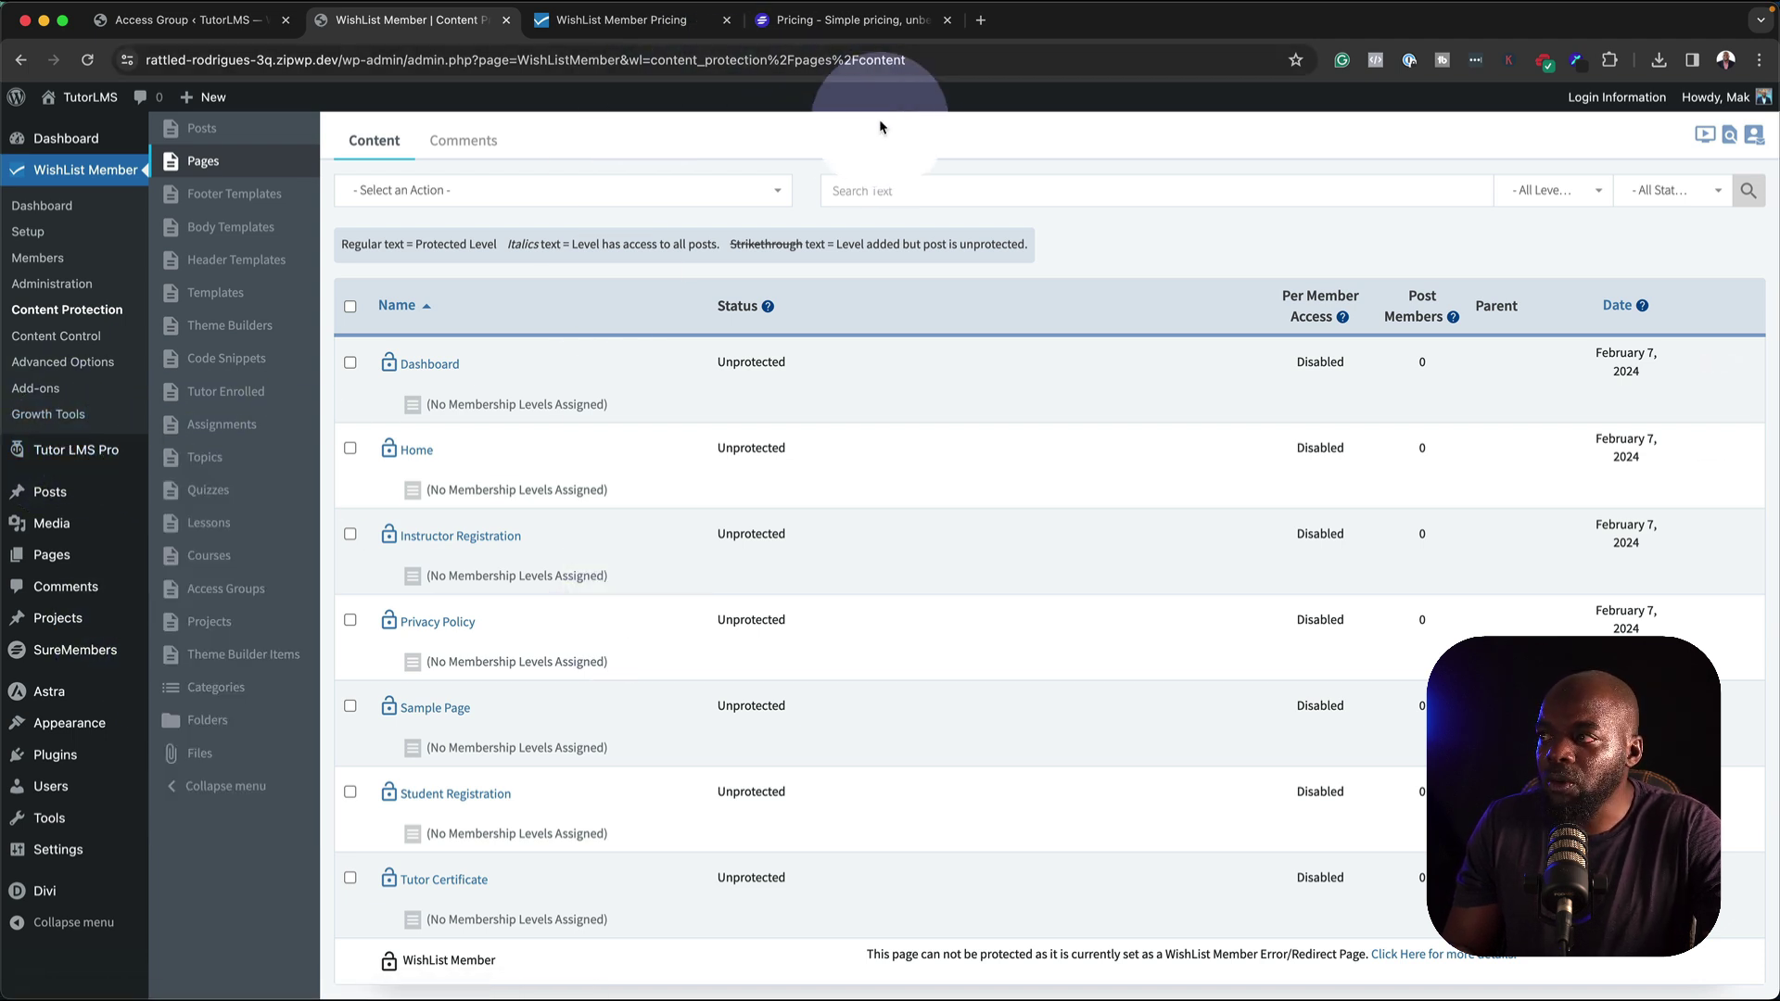
Return to SureMembers and open the Mak Members access group for editing
{"action": "left_click", "coordinate": [157, 27]}
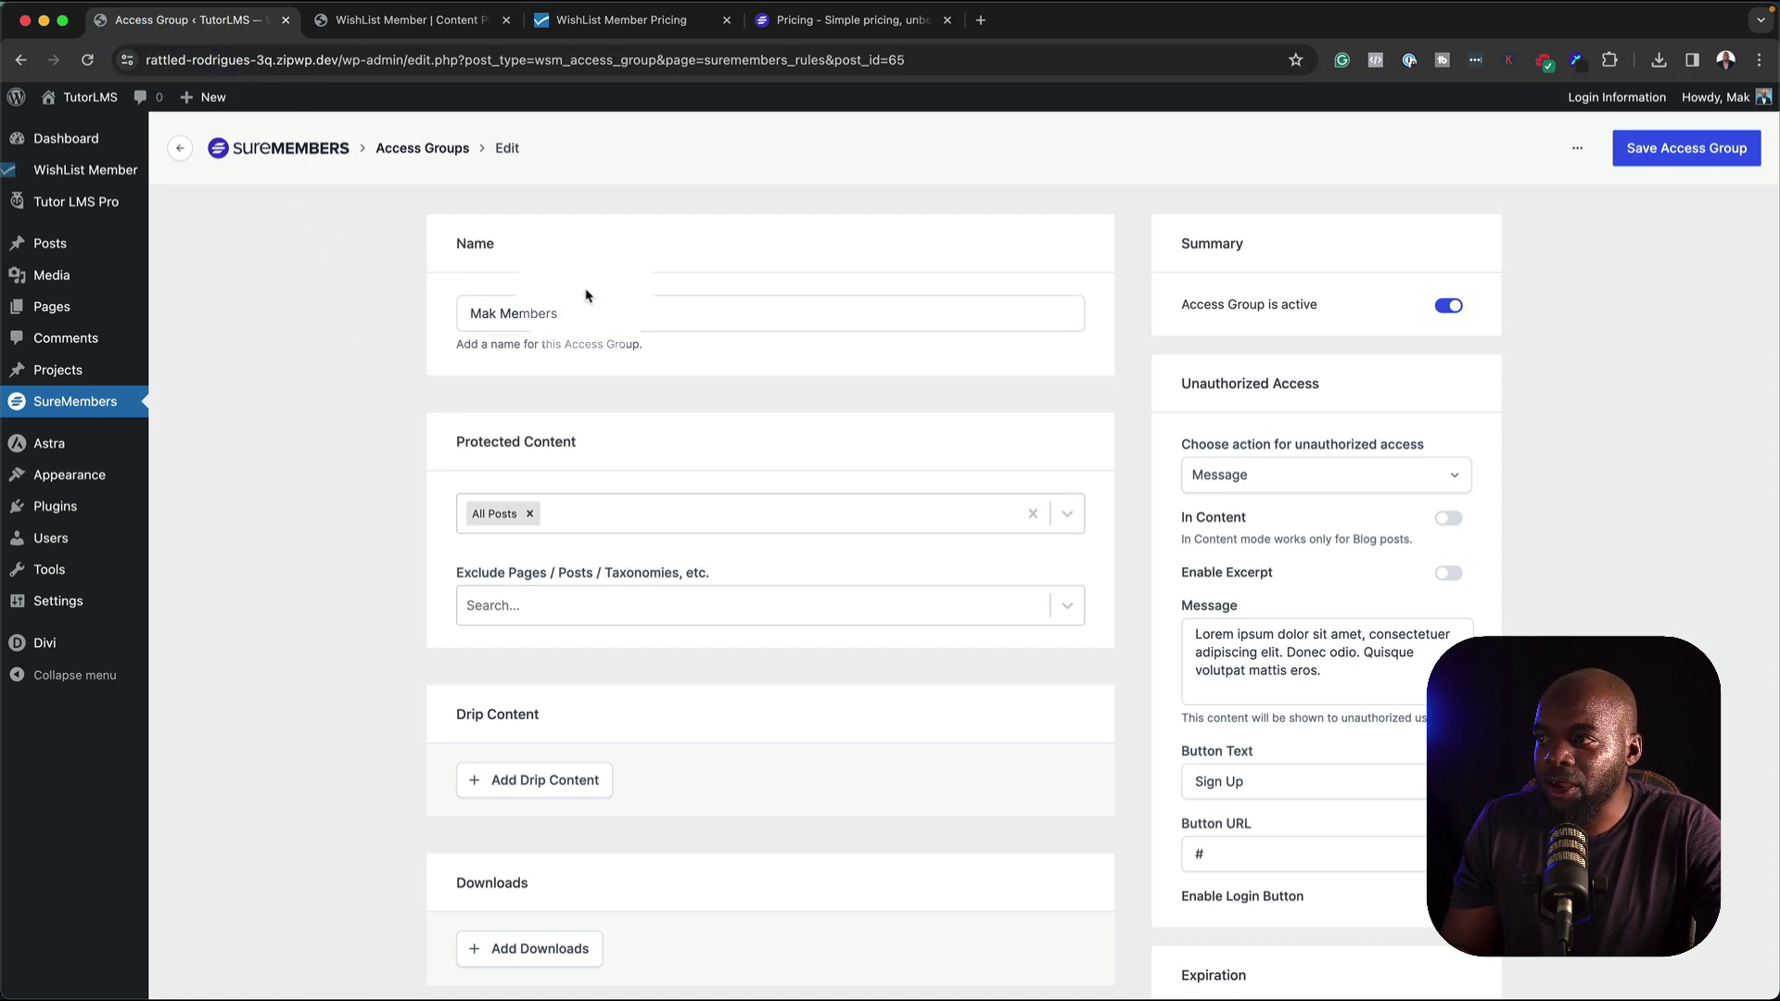
{"action": "left_click", "coordinate": [542, 314]}
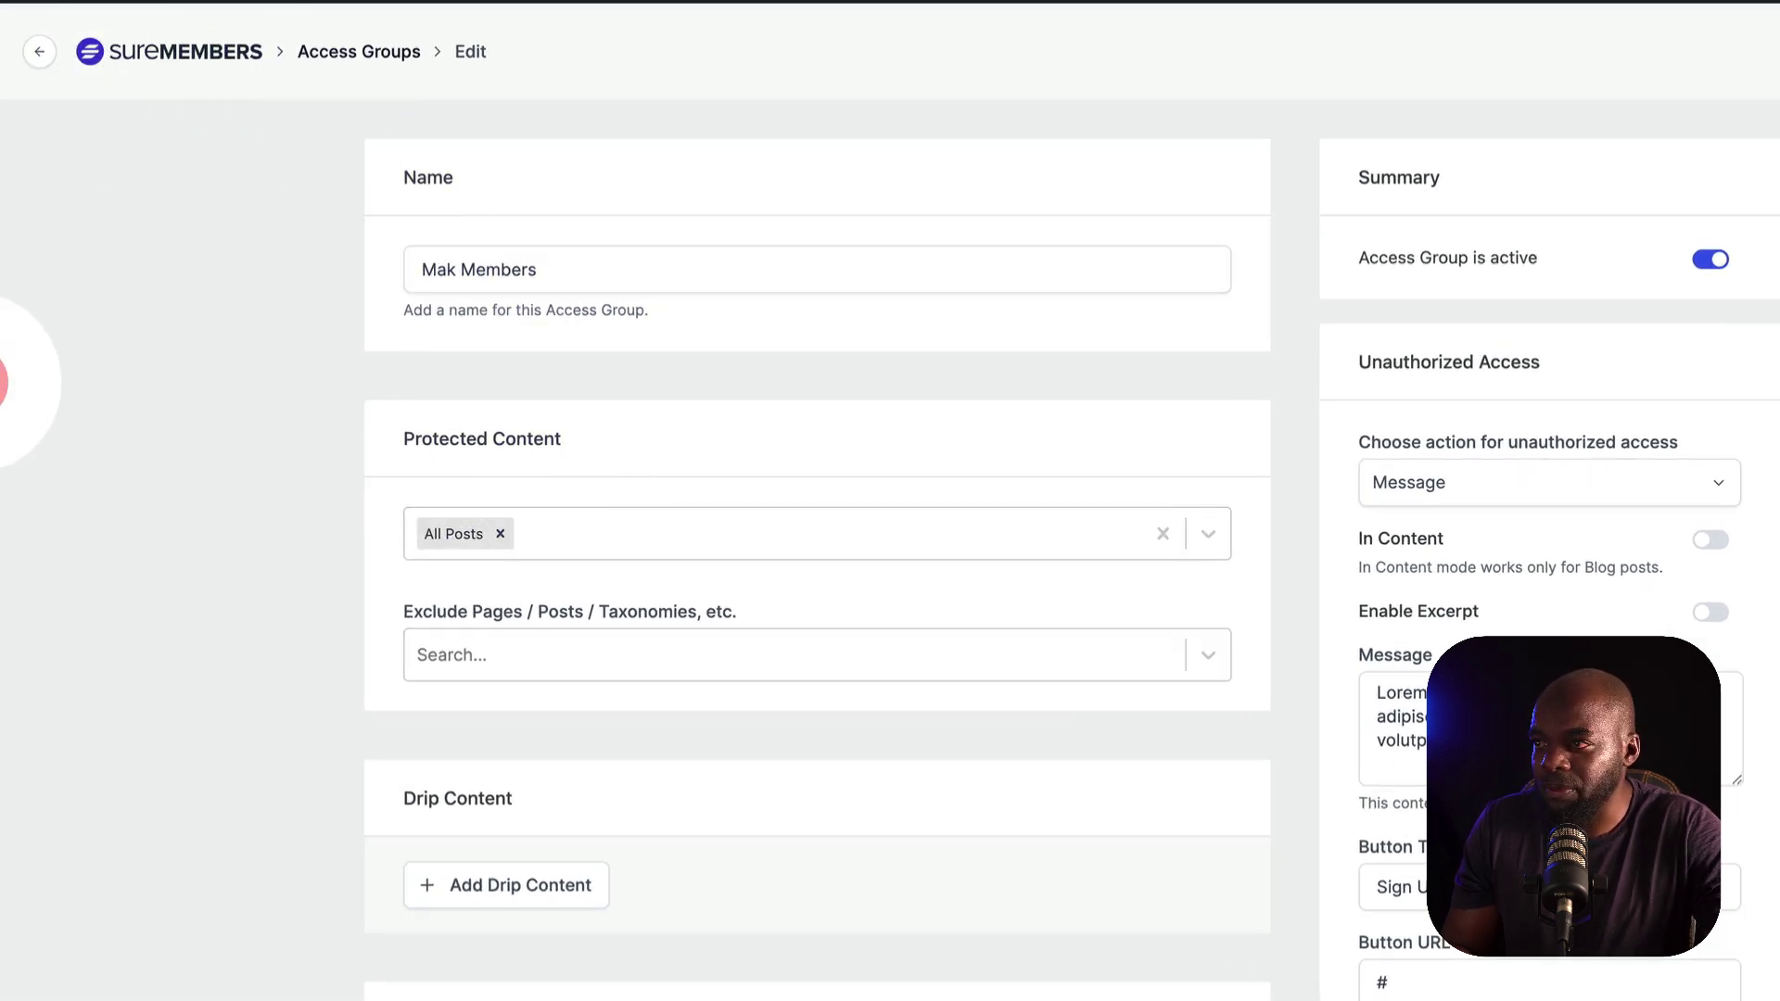
{"action": "left_click", "coordinate": [4, 380]}
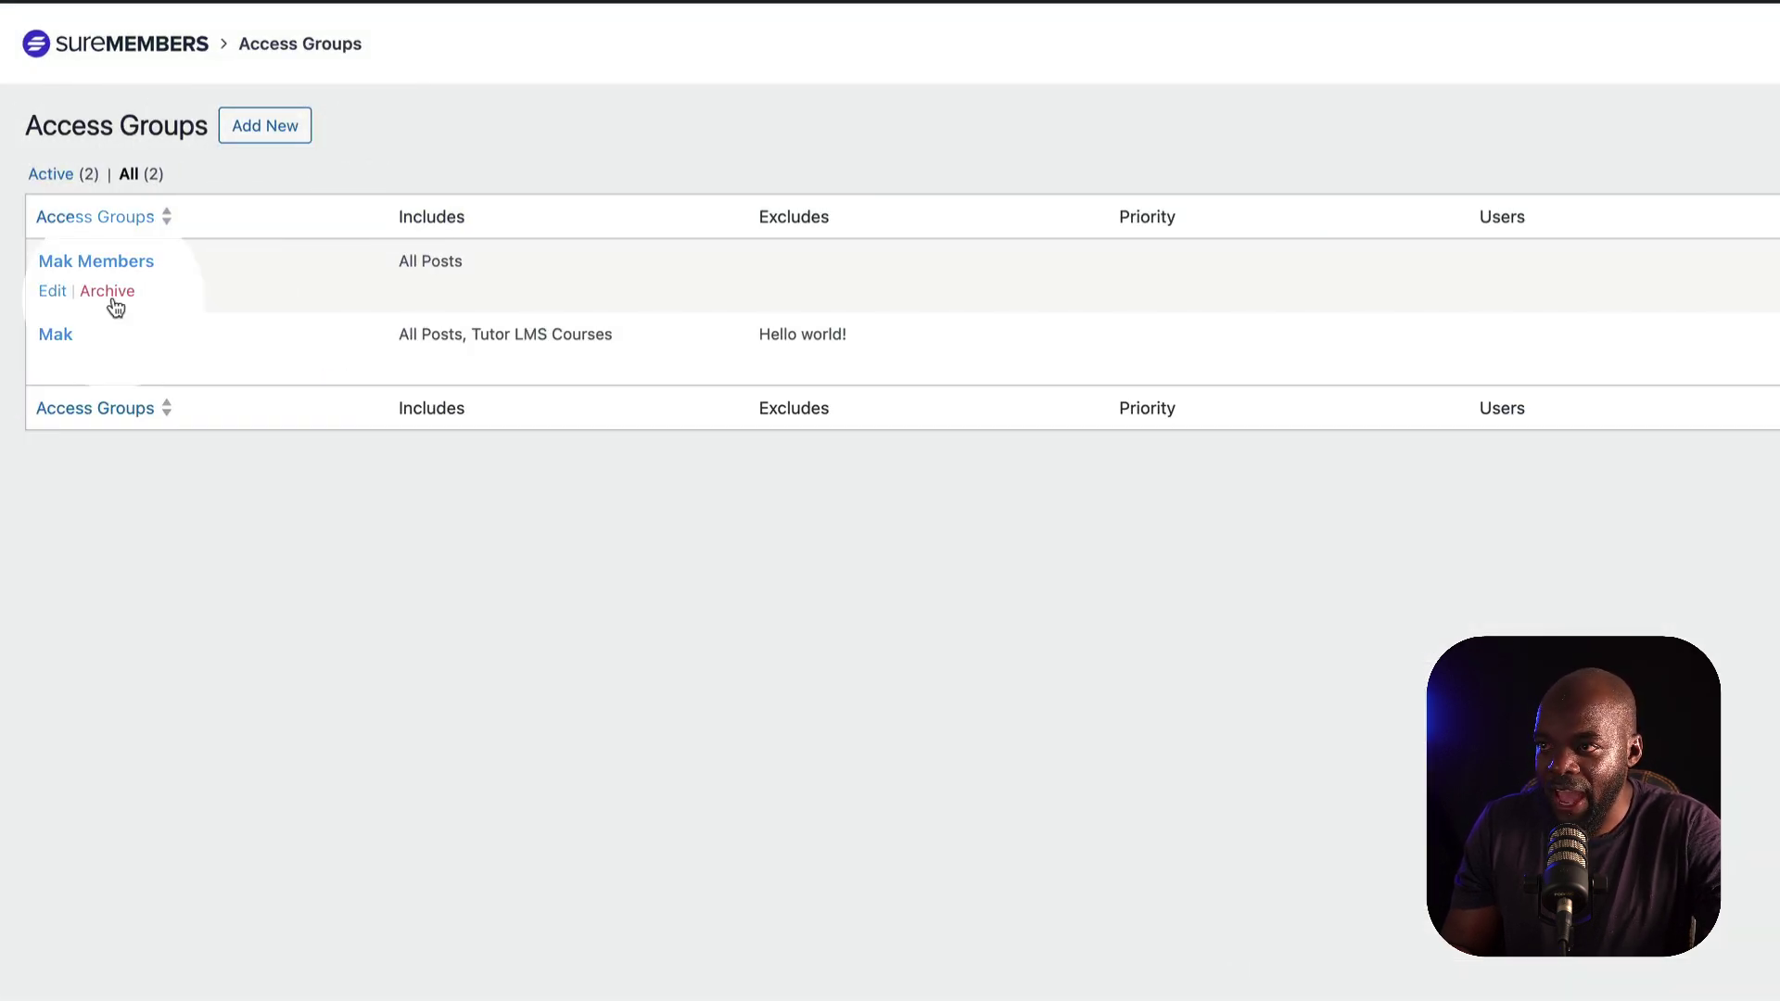
{"action": "left_click", "coordinate": [52, 291]}
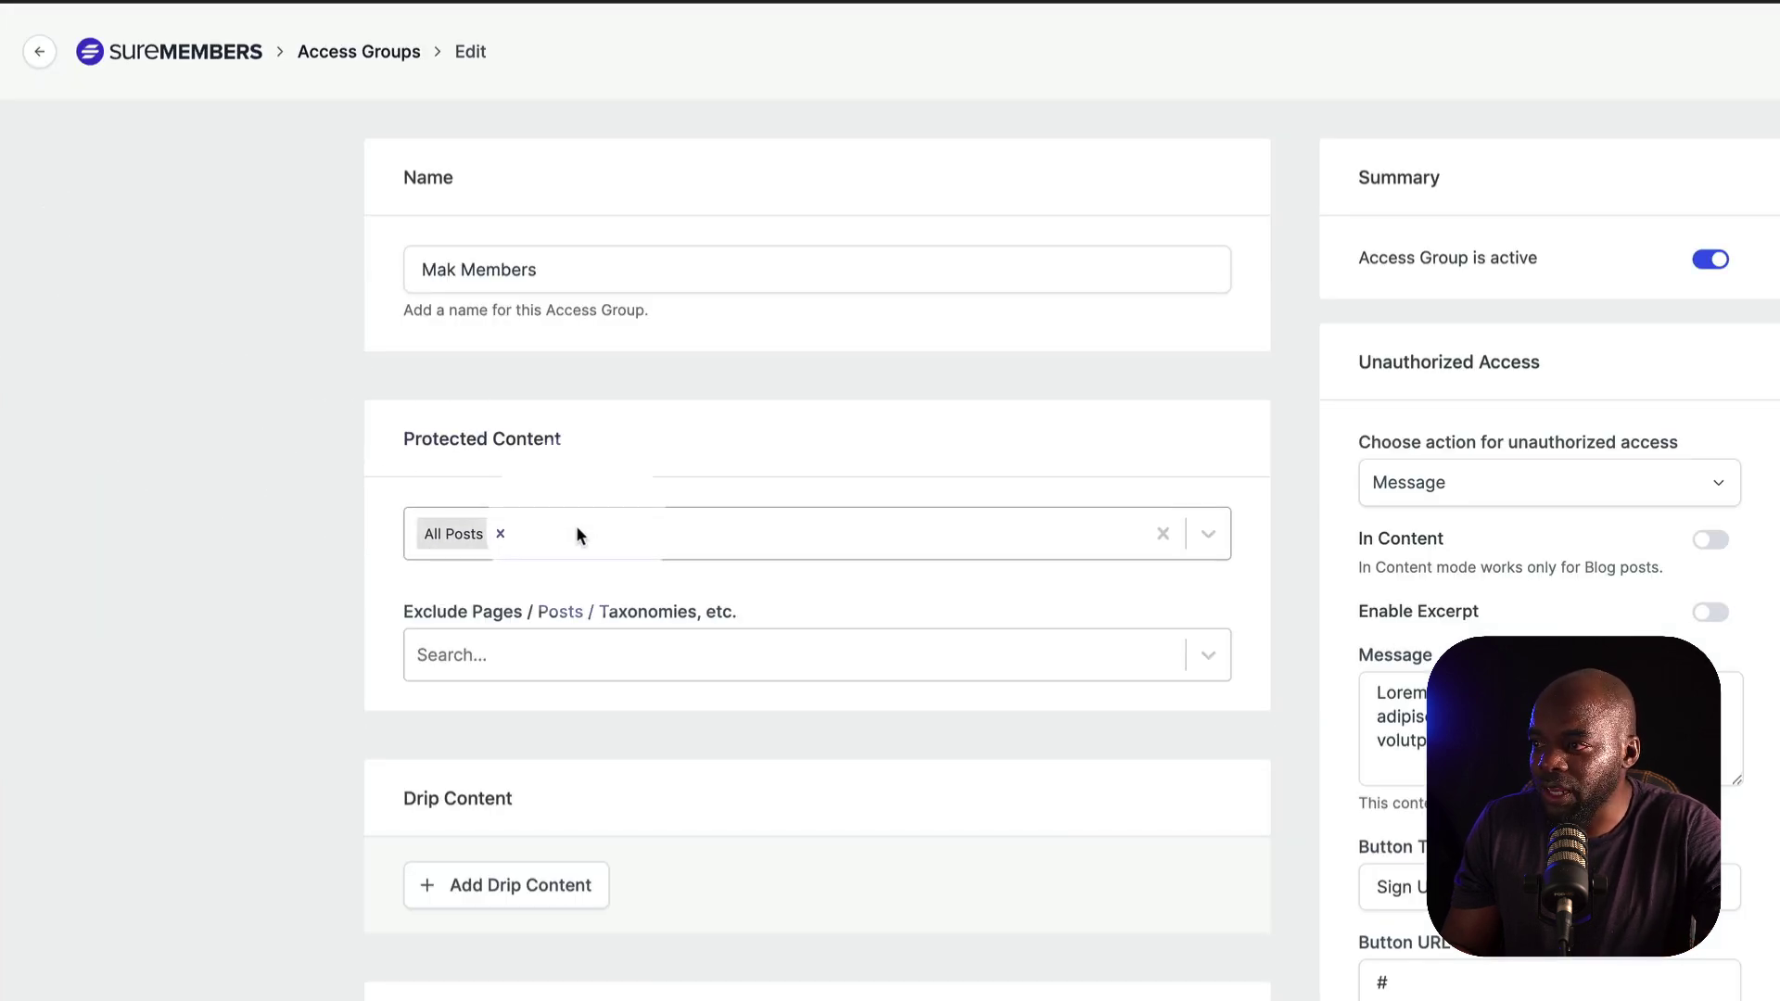
Add Tutor LMS Courses limited to My Cooking Course, and save the group
{"action": "left_click", "coordinate": [574, 536]}
{"action": "scroll", "coordinate": [597, 683], "scroll_direction": "down", "scroll_amount": 5}
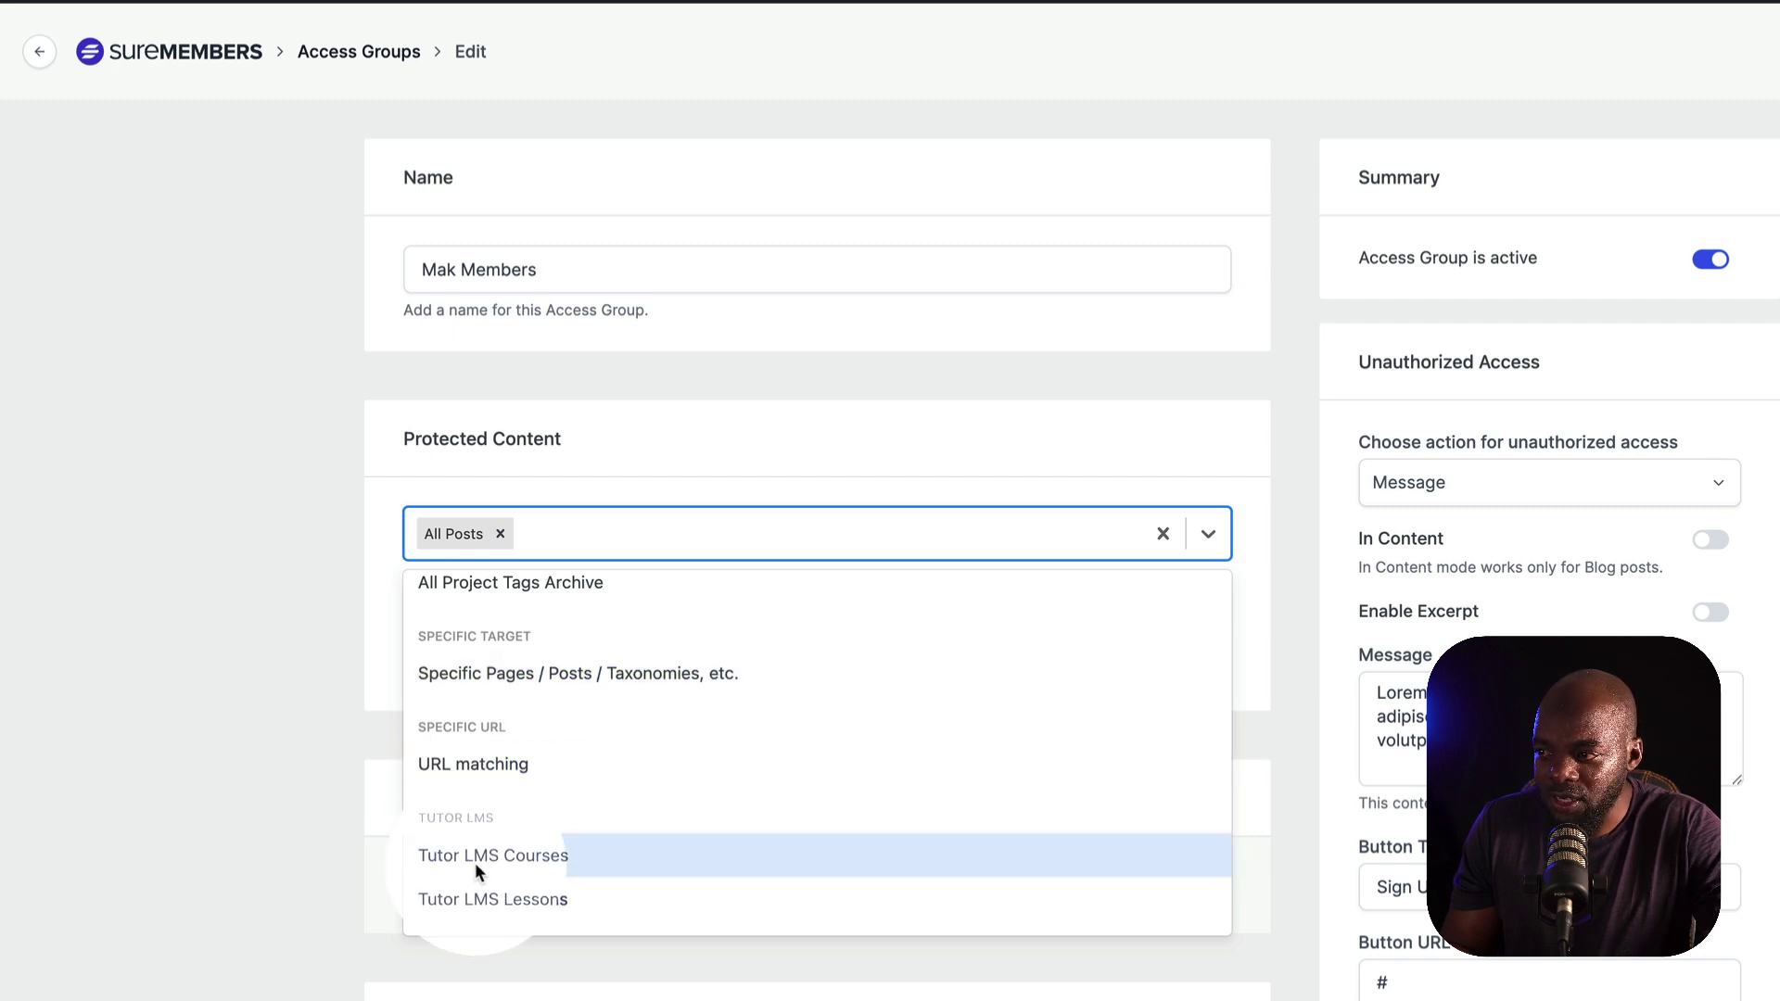
{"action": "left_click", "coordinate": [530, 860]}
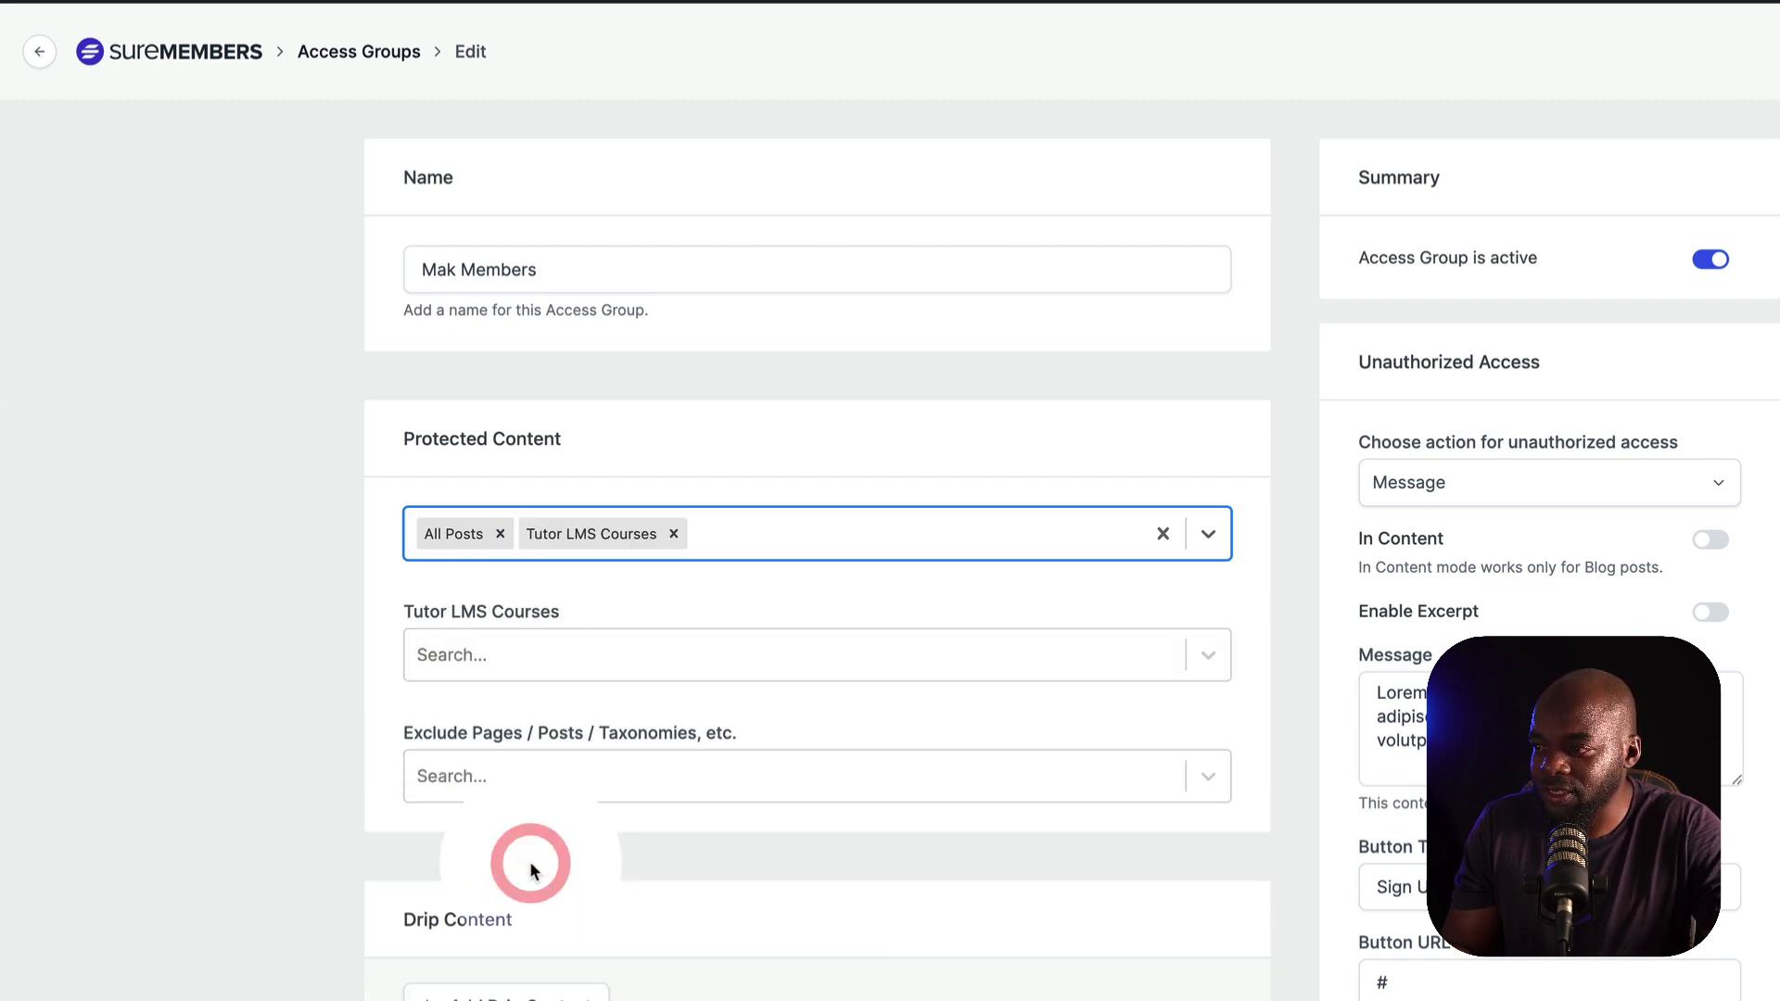
{"action": "left_click", "coordinate": [514, 656]}
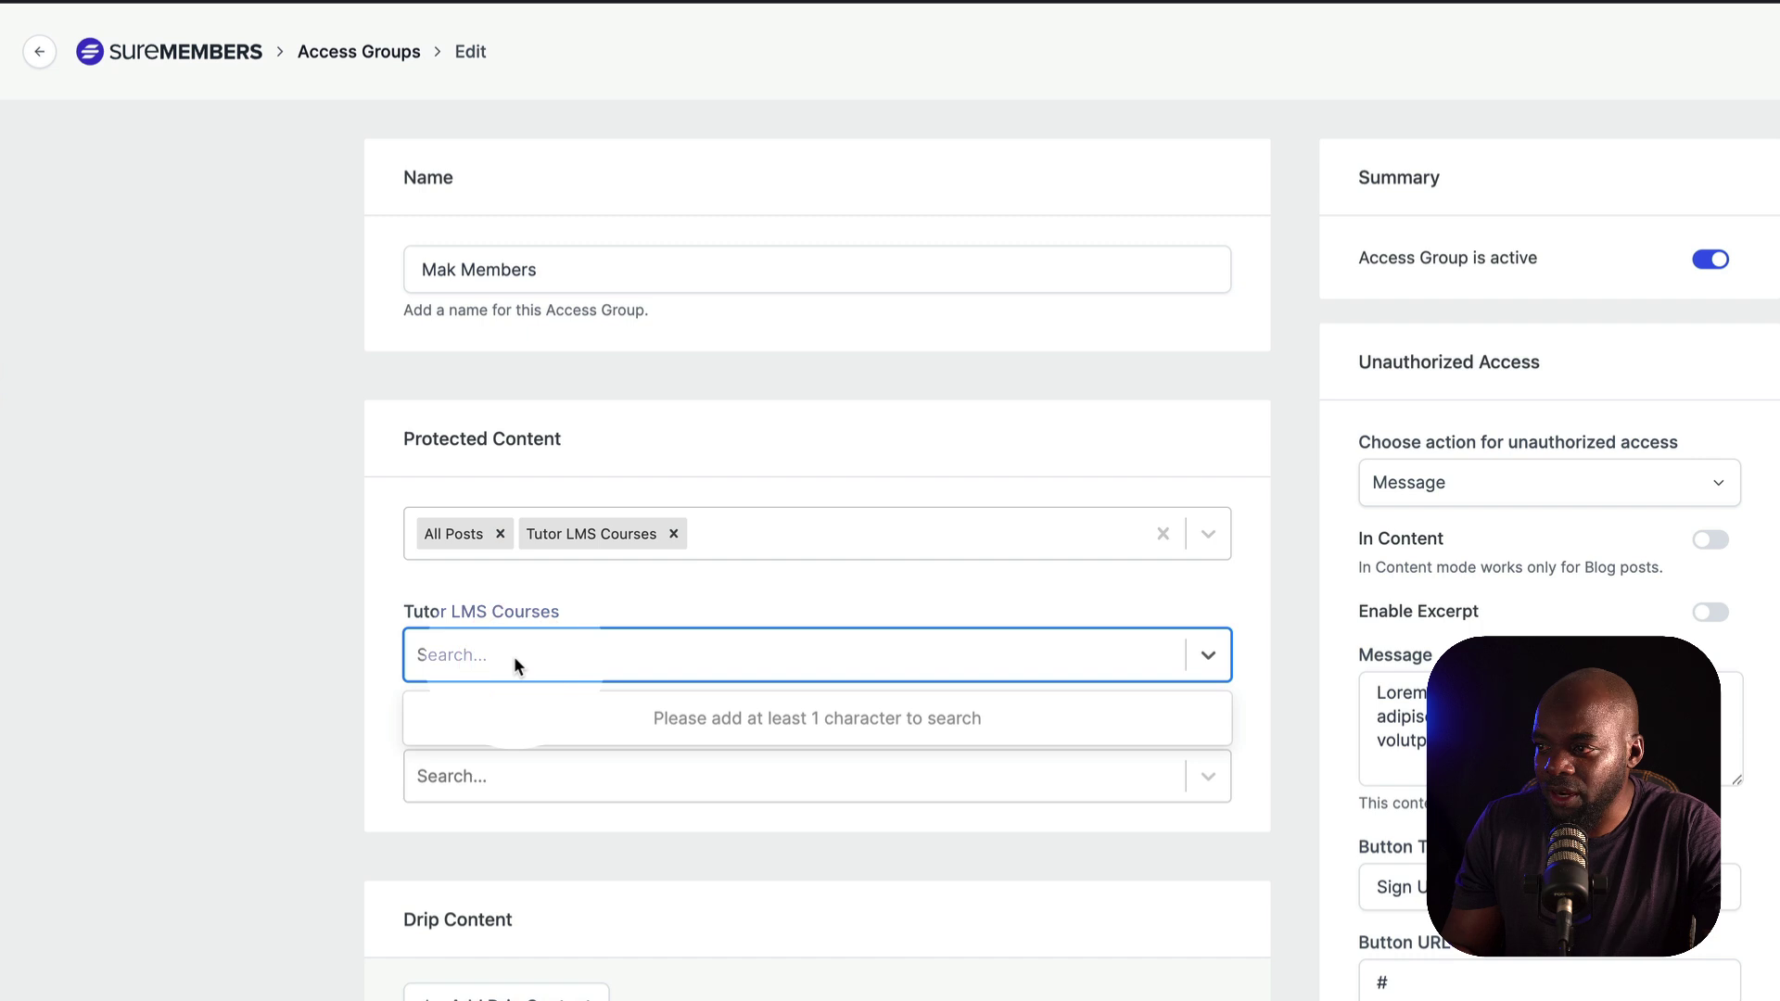
{"action": "type", "text": "my"}
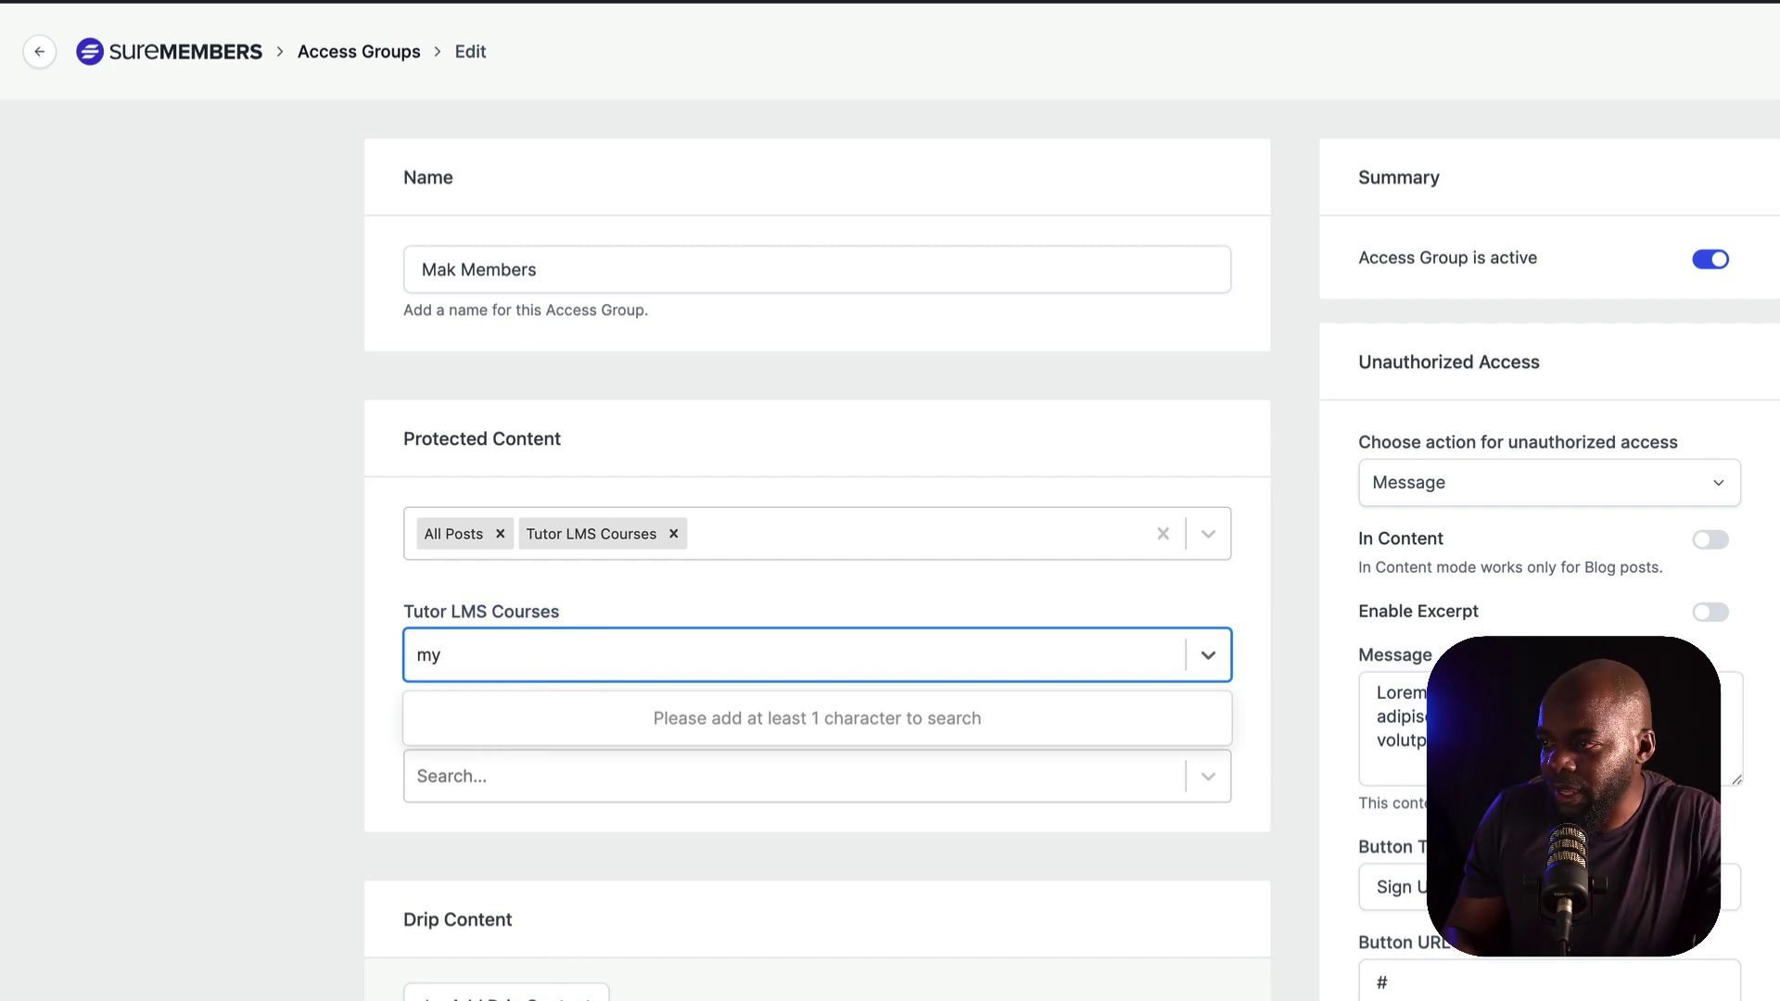
{"action": "left_click", "coordinate": [580, 762]}
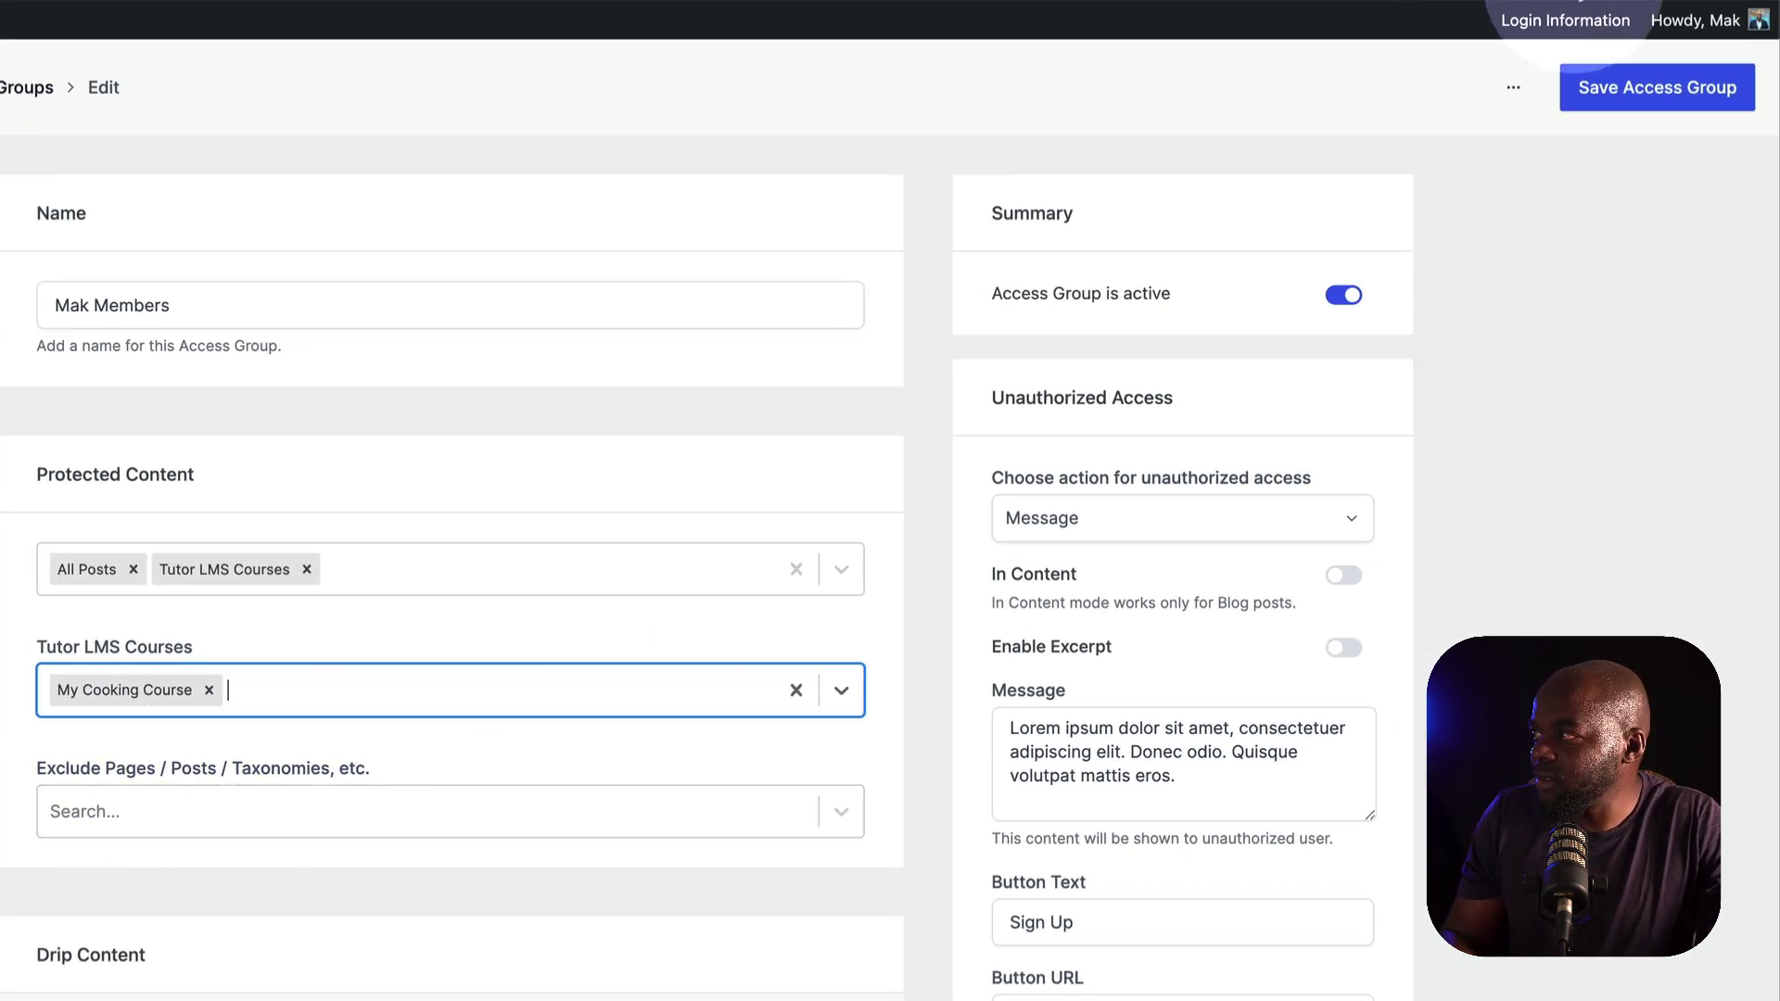
{"action": "left_click", "coordinate": [1649, 87]}
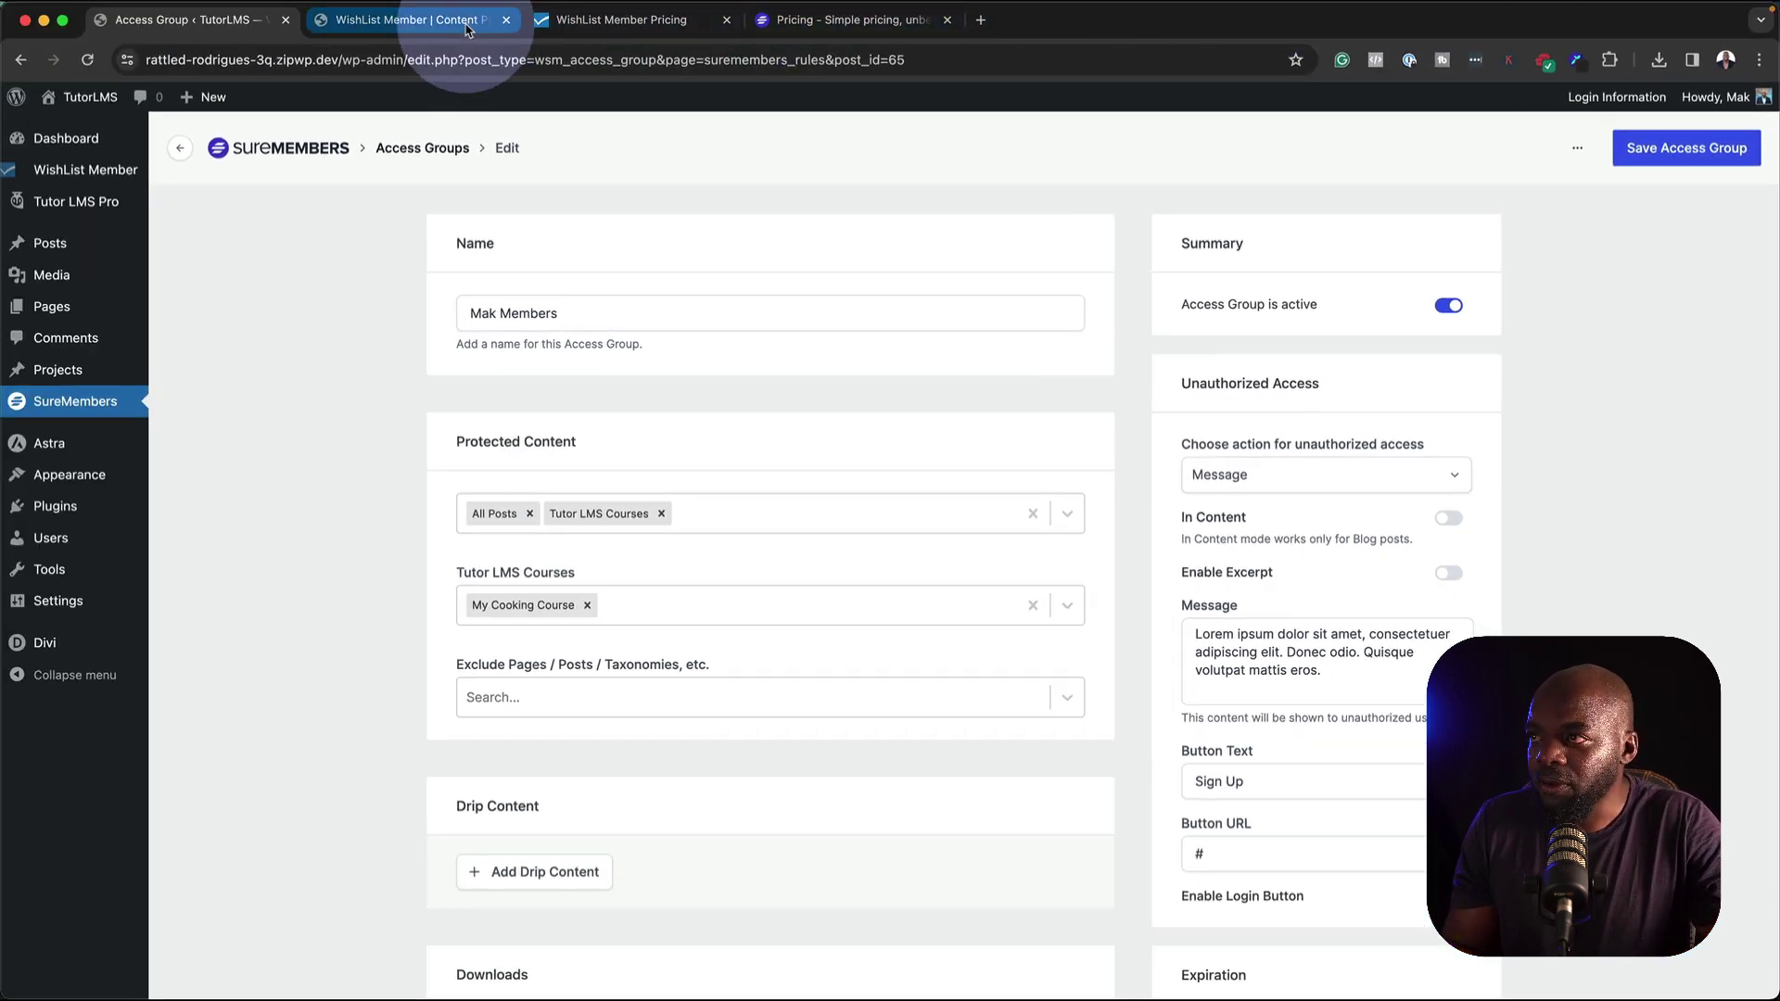
In the courses protection list, add the Mak Membership level to My Cooking Course
{"action": "left_click", "coordinate": [408, 19]}
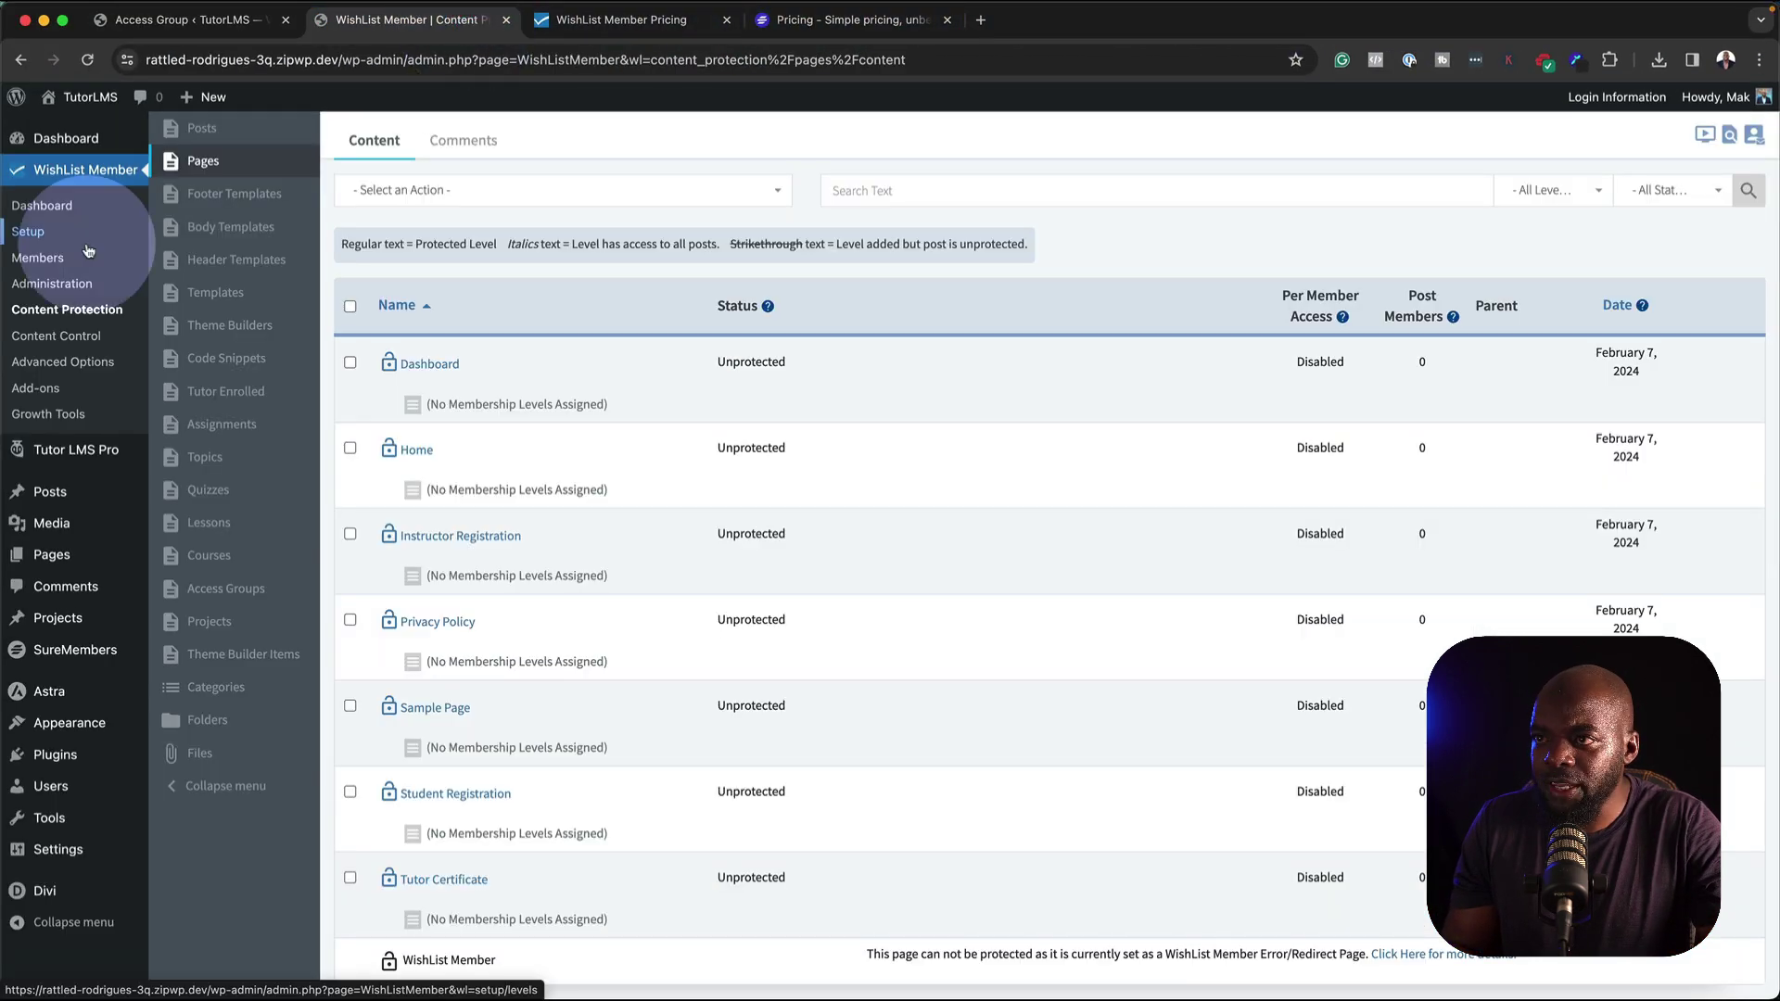
{"action": "left_click", "coordinate": [71, 312]}
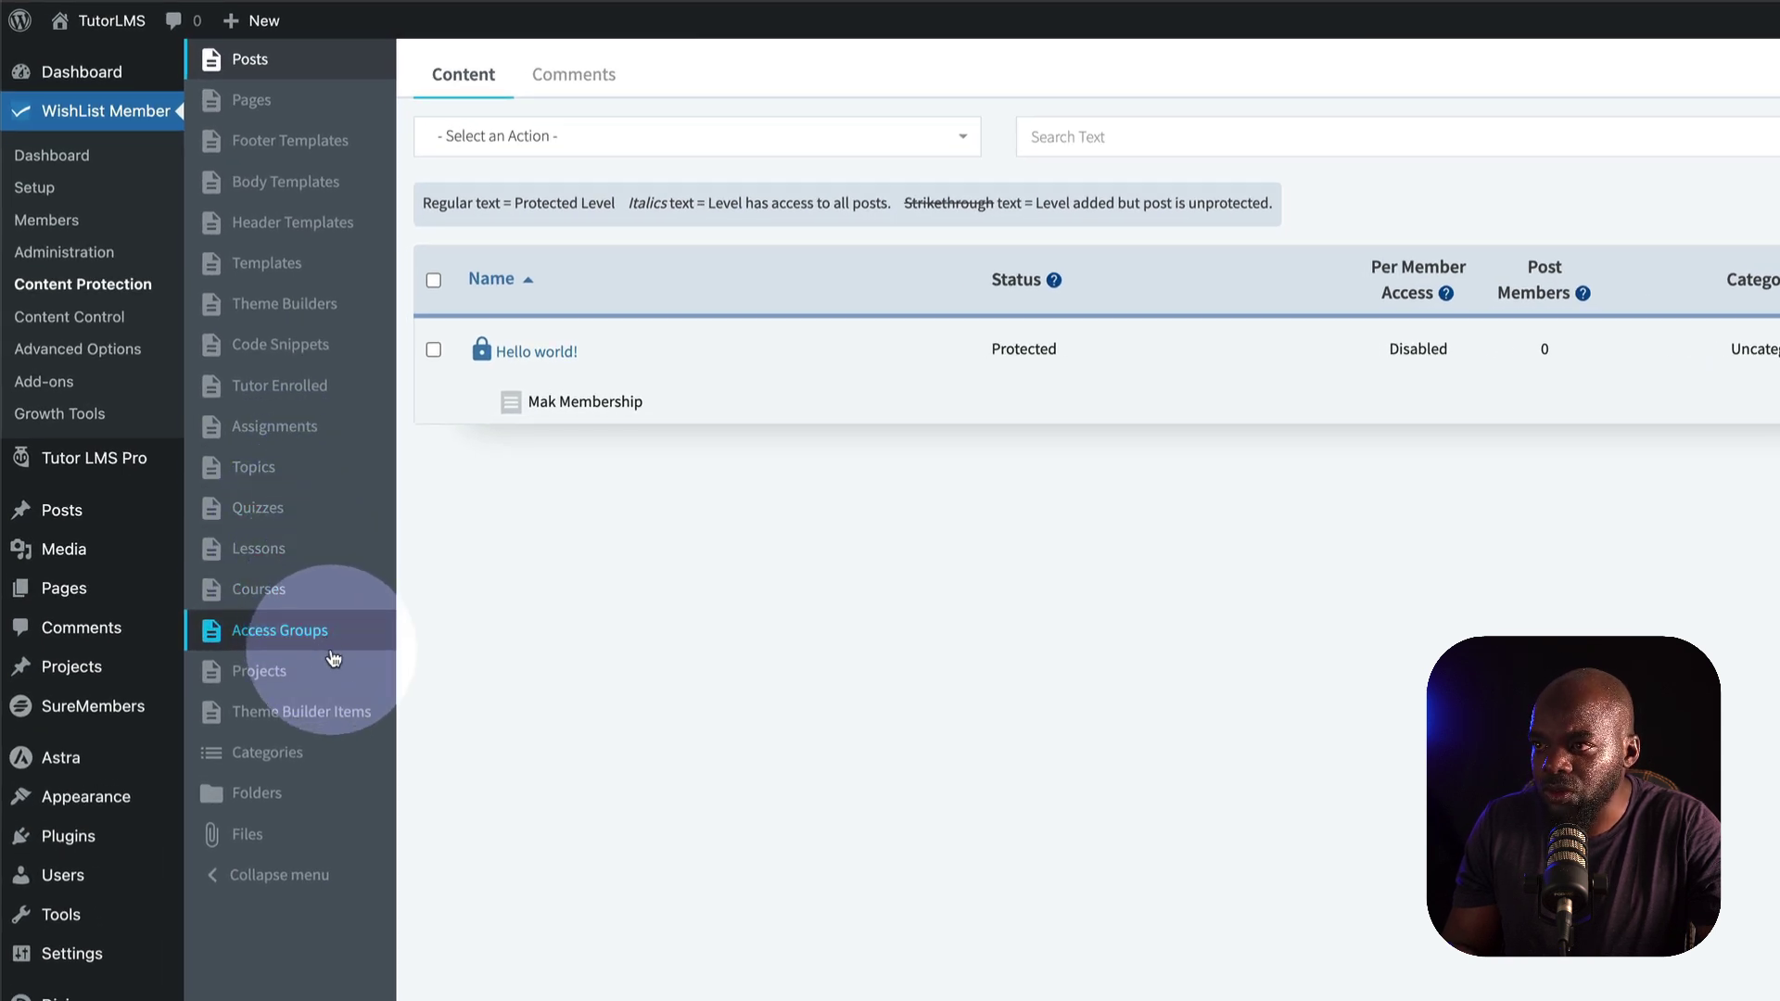
{"action": "left_click", "coordinate": [315, 591]}
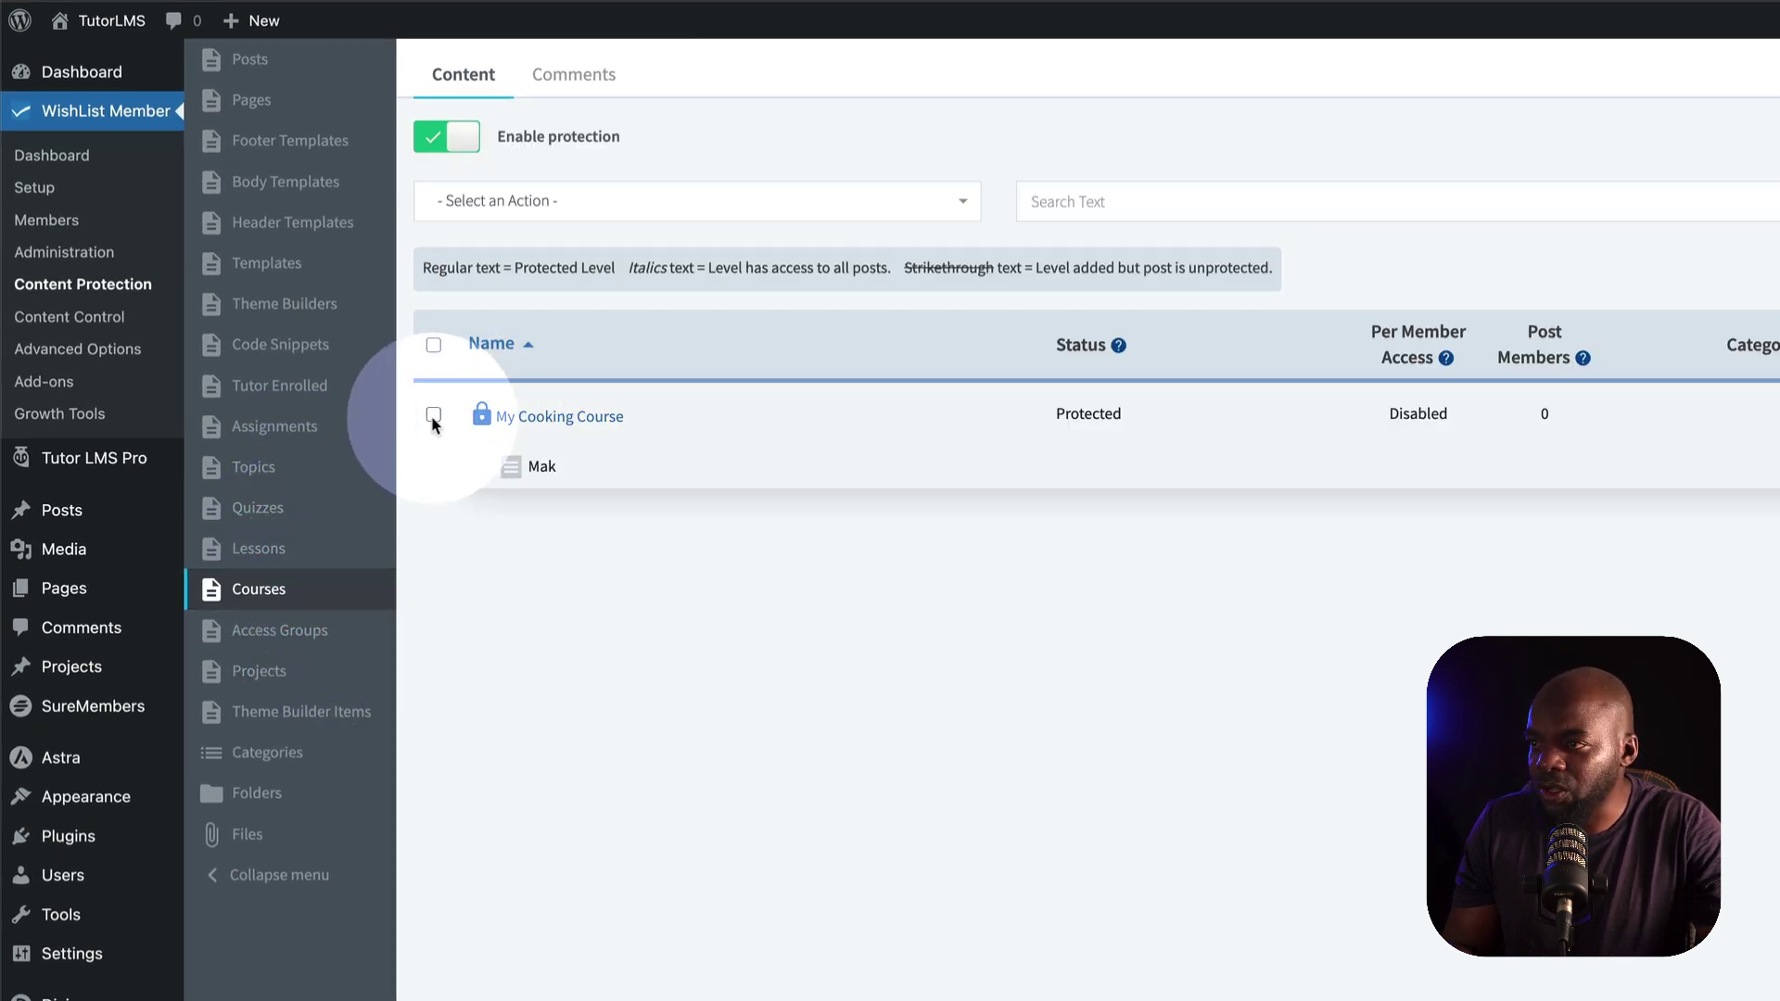
{"action": "left_click", "coordinate": [618, 202]}
{"action": "left_click", "coordinate": [714, 378]}
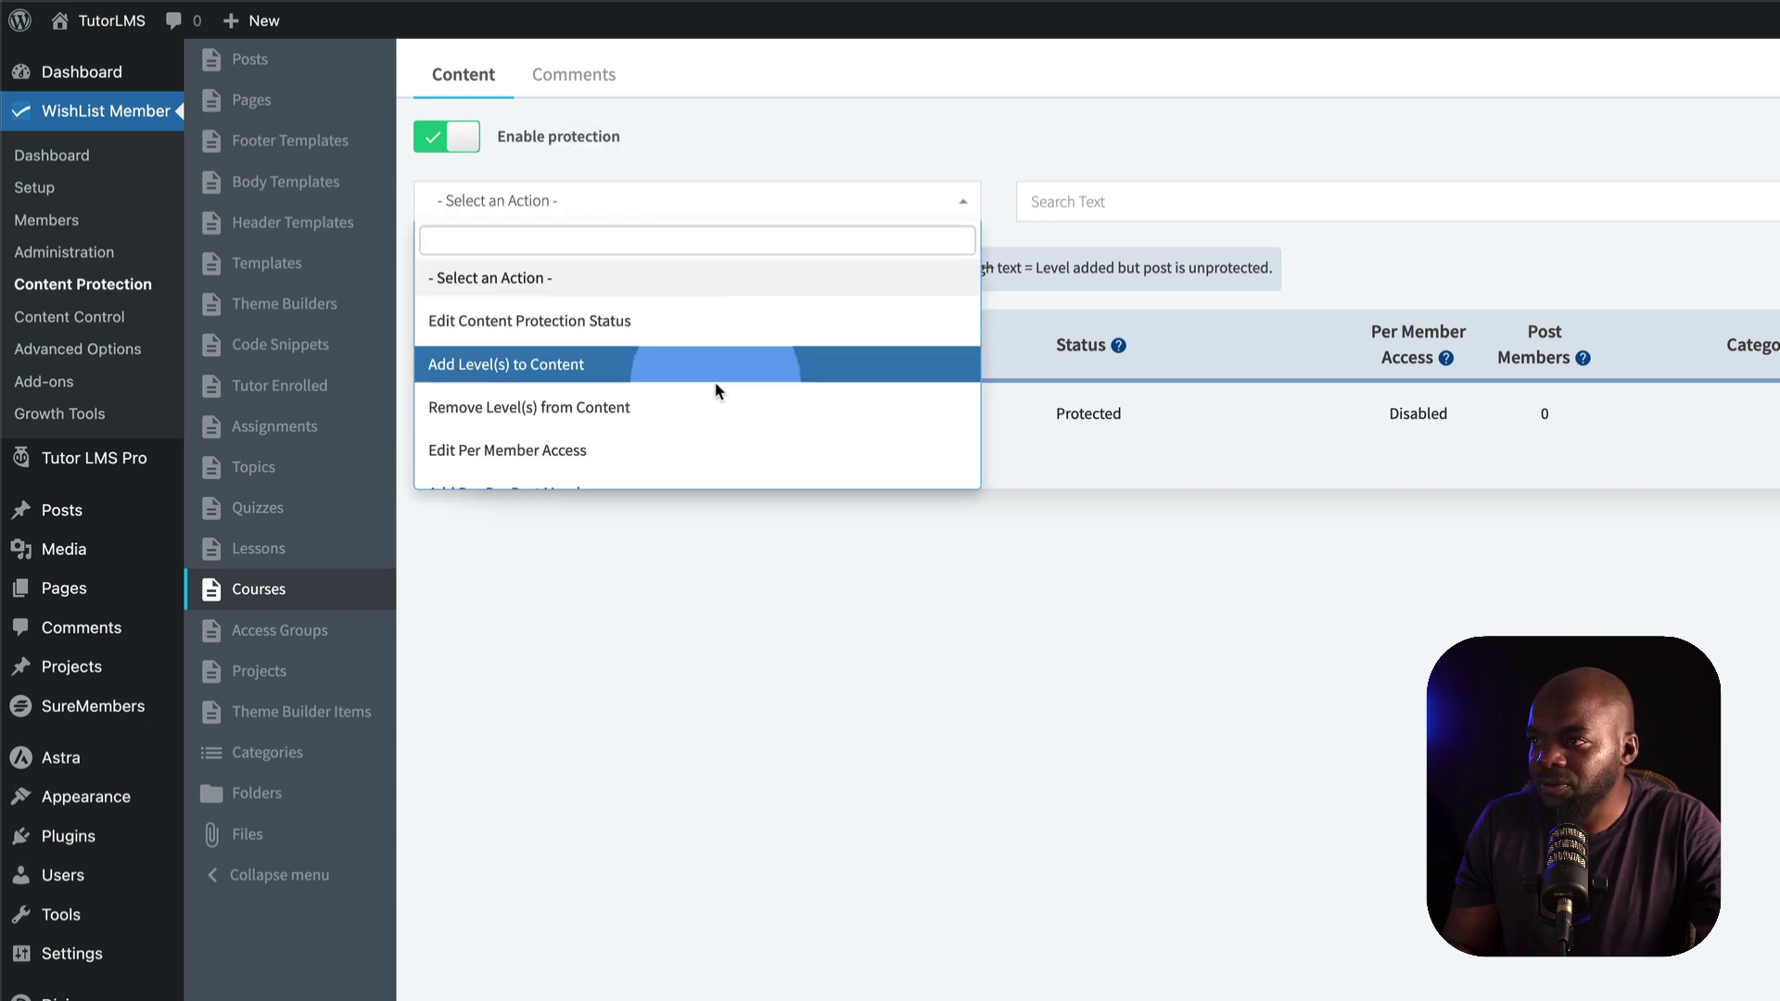
{"action": "left_click", "coordinate": [1128, 195]}
{"action": "left_click", "coordinate": [1108, 280]}
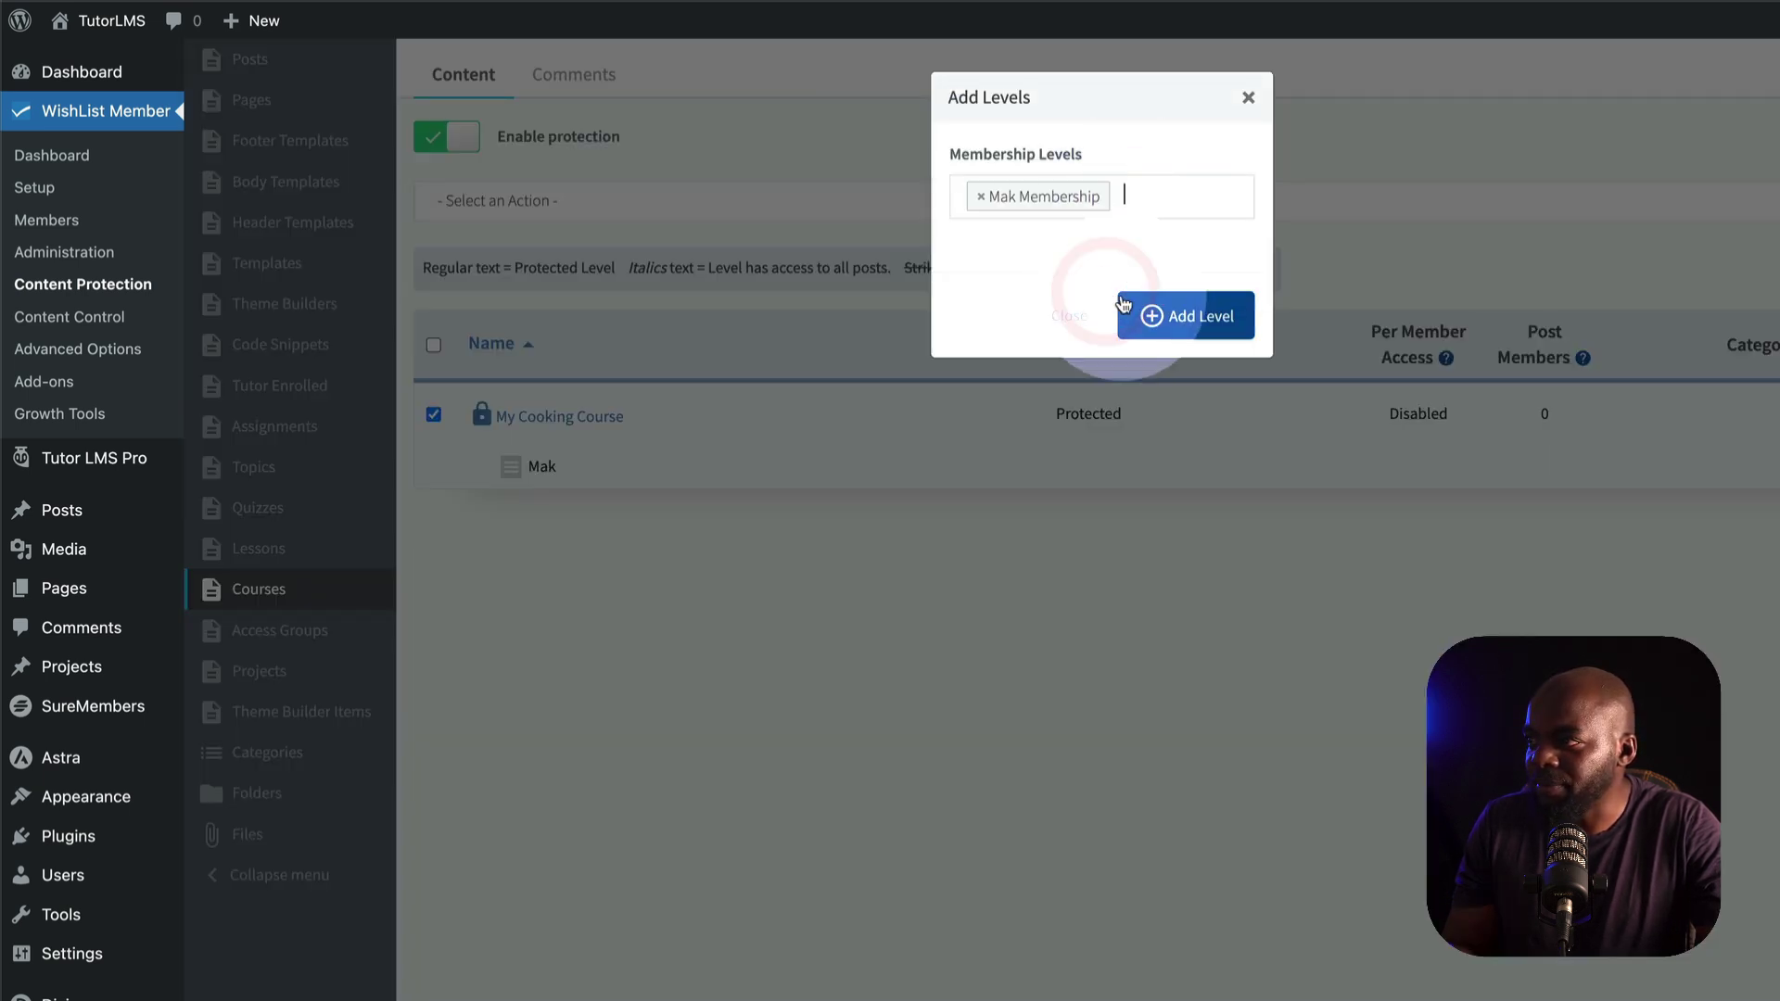
{"action": "left_click", "coordinate": [1212, 318]}
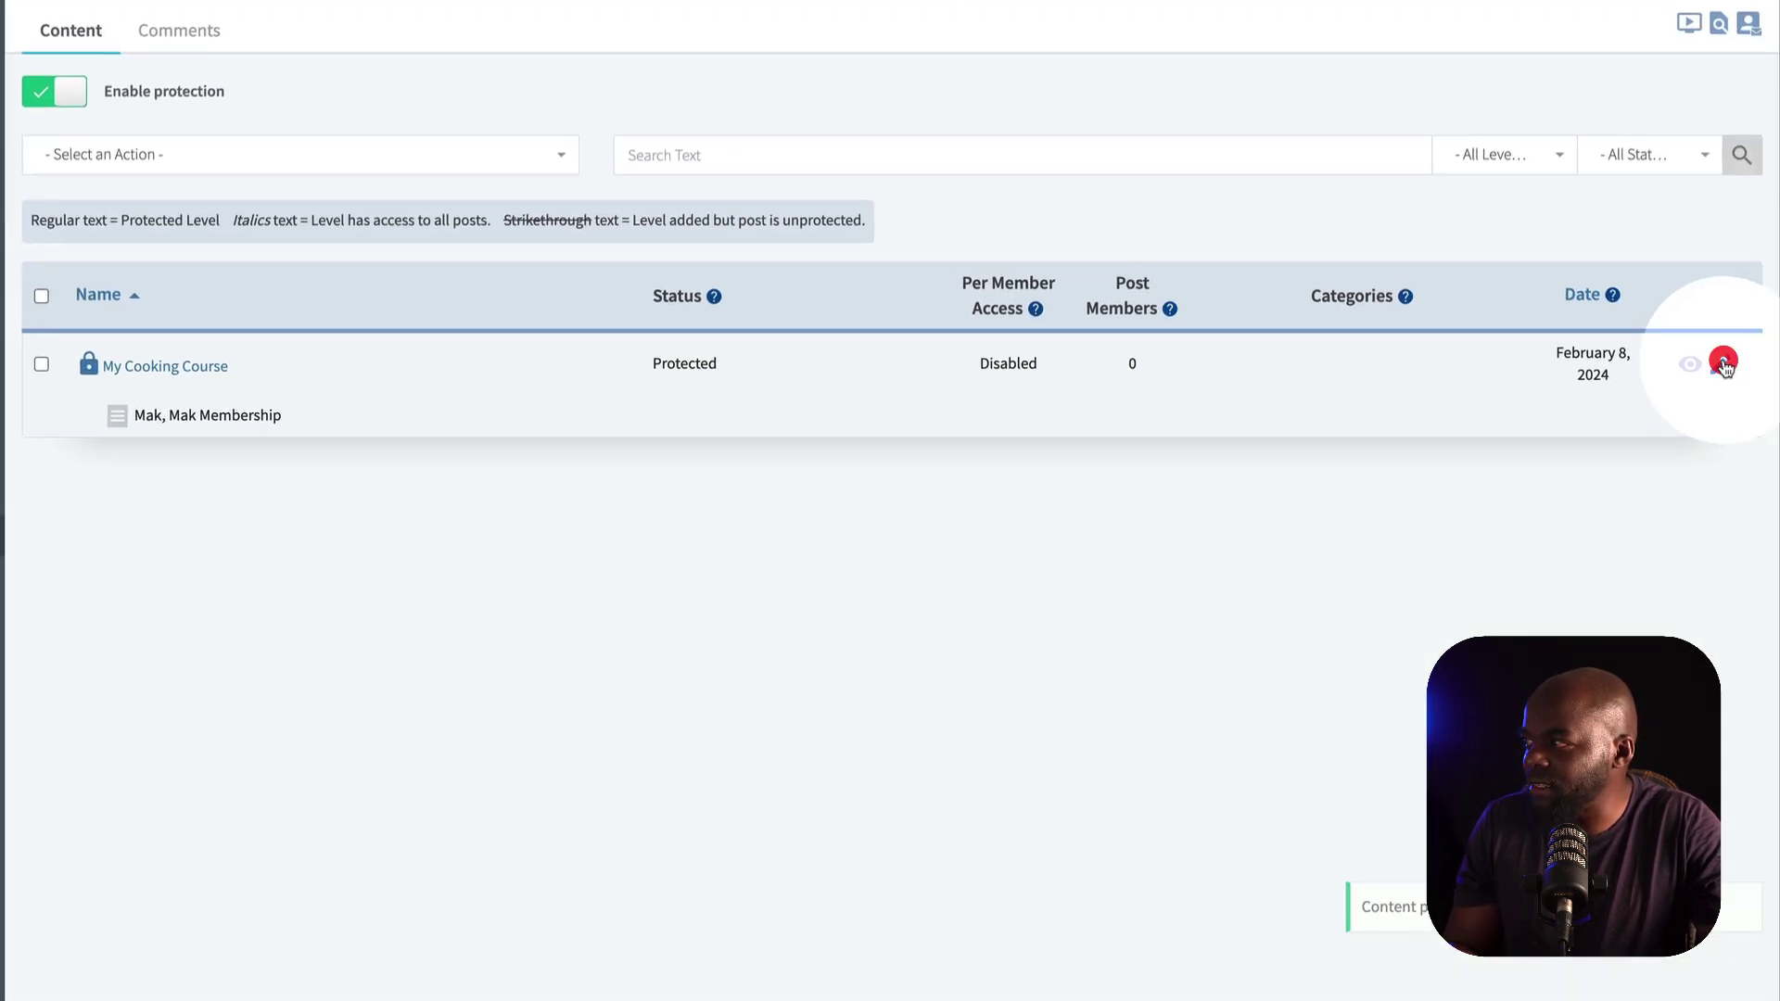
Delete the Mak level from My Cooking Course's protection settings
{"action": "left_click", "coordinate": [1723, 364]}
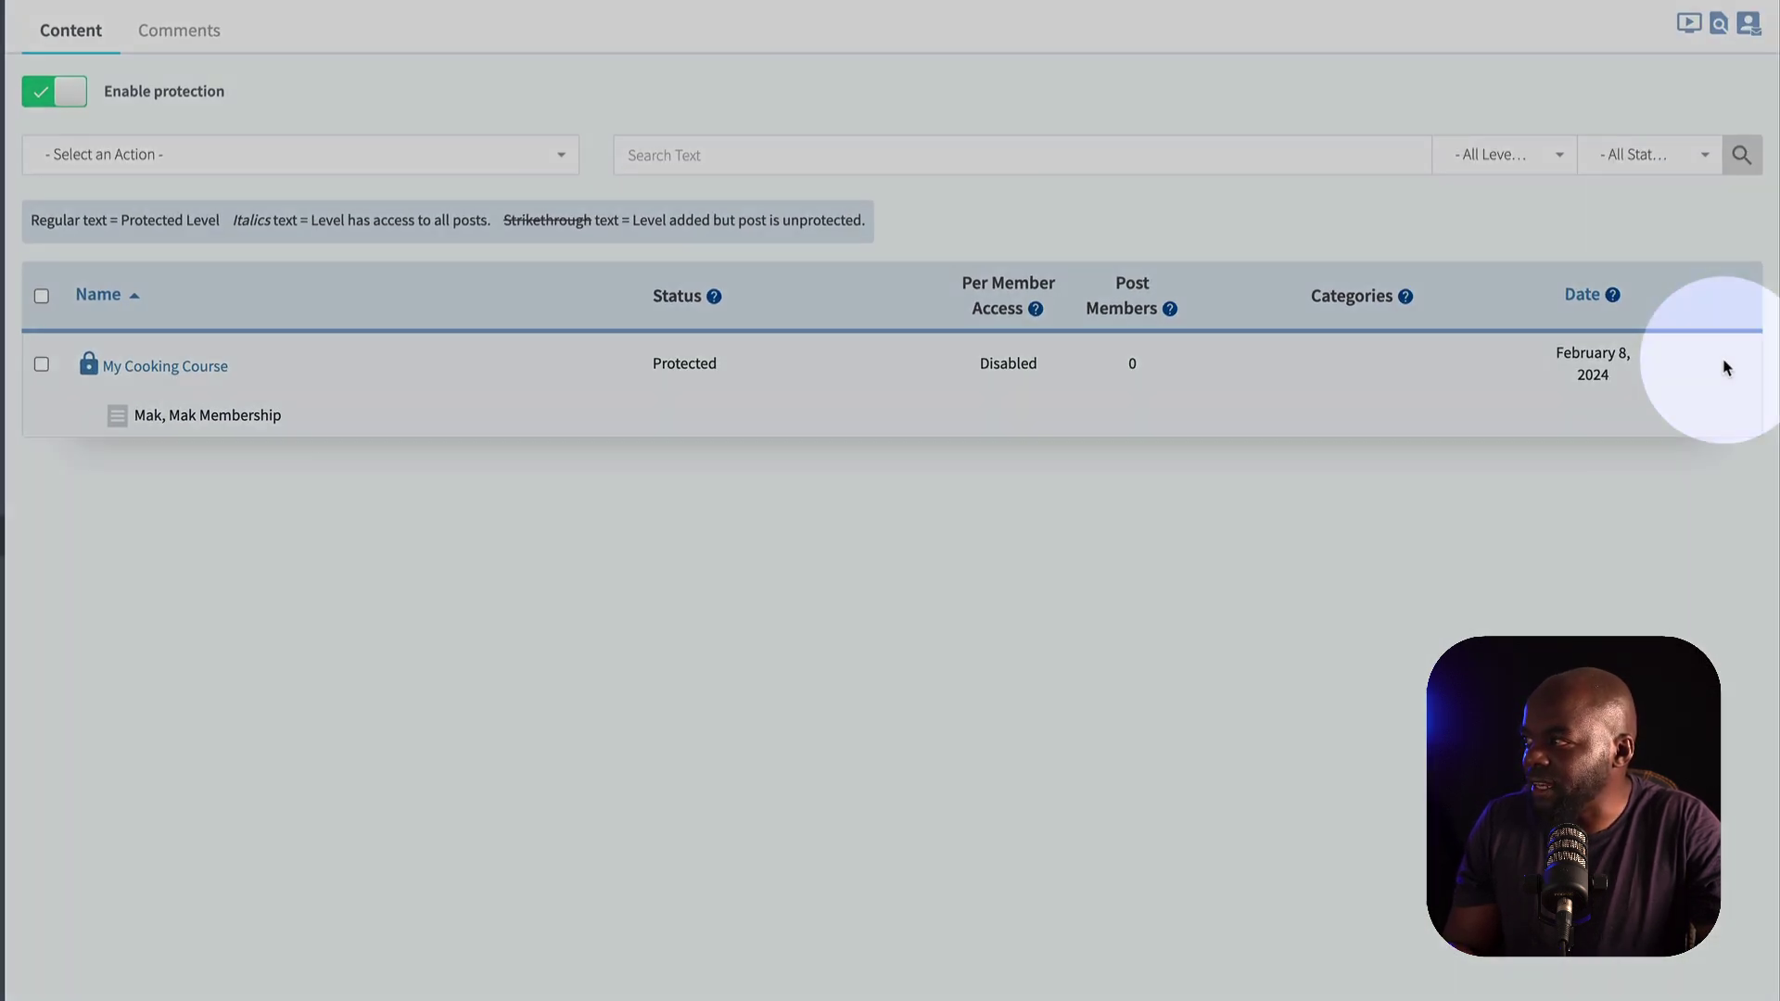
{"action": "mouse_move", "coordinate": [1086, 456]}
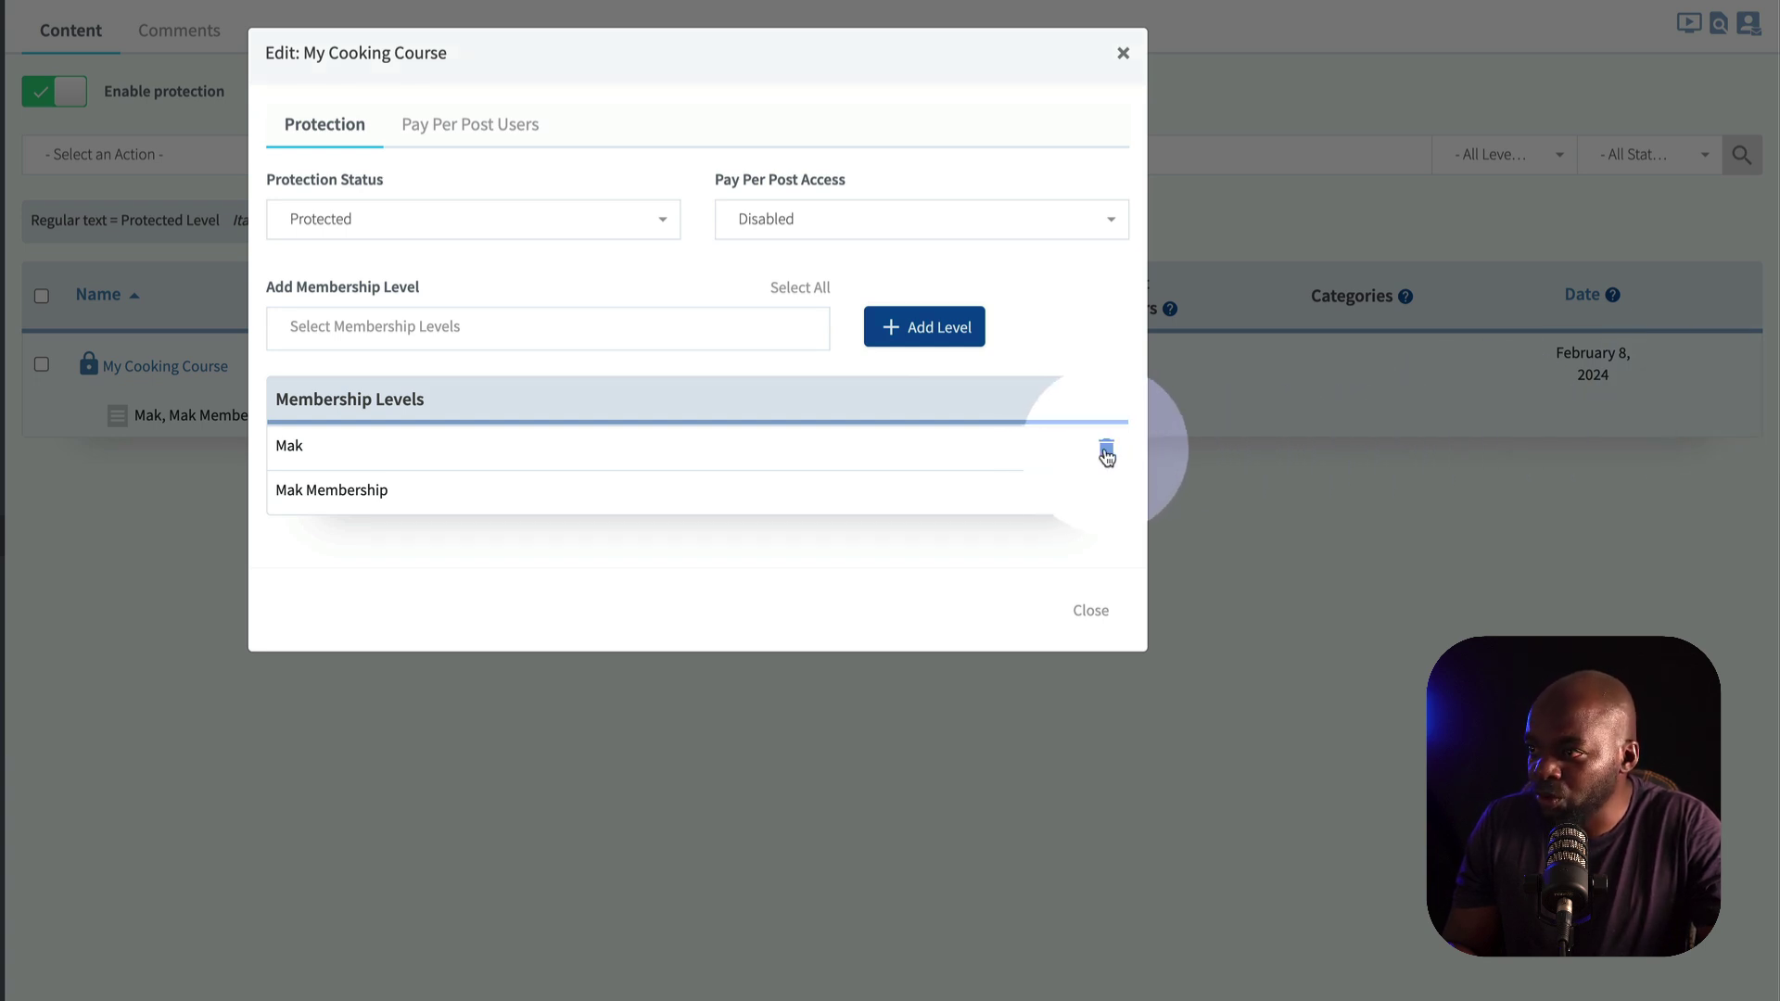
{"action": "left_click", "coordinate": [1106, 454]}
{"action": "left_click", "coordinate": [1002, 464]}
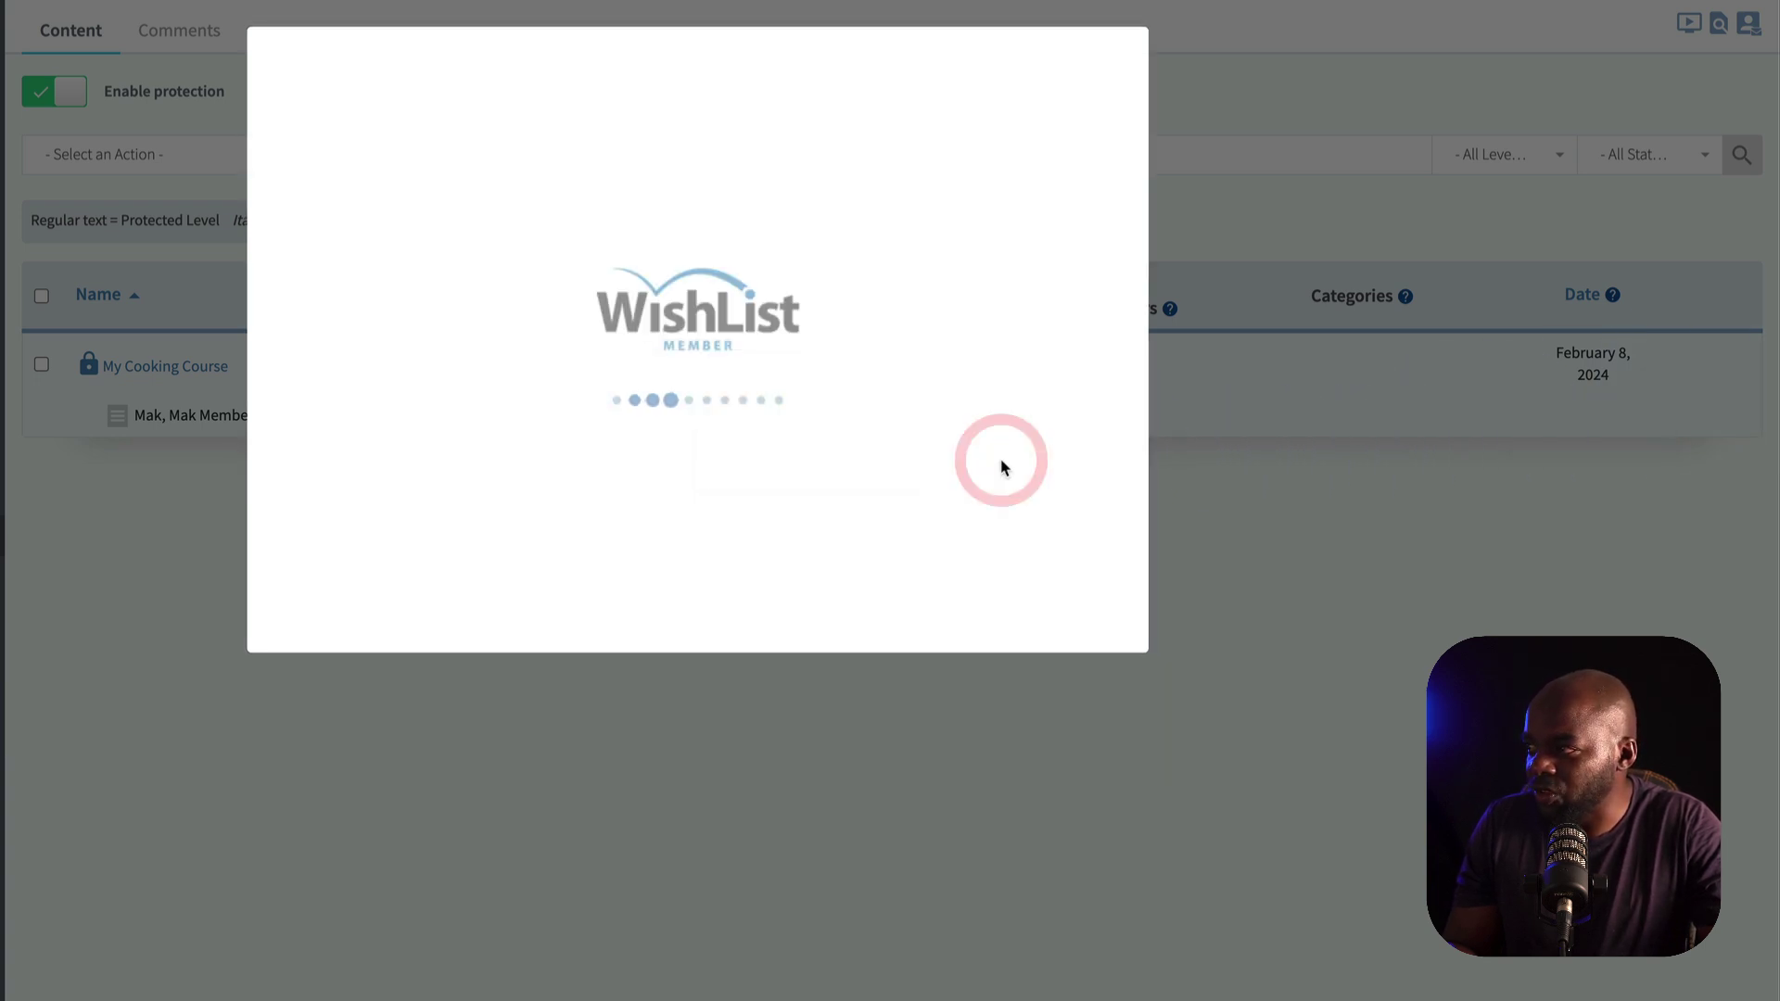
{"action": "left_click", "coordinate": [1164, 509]}
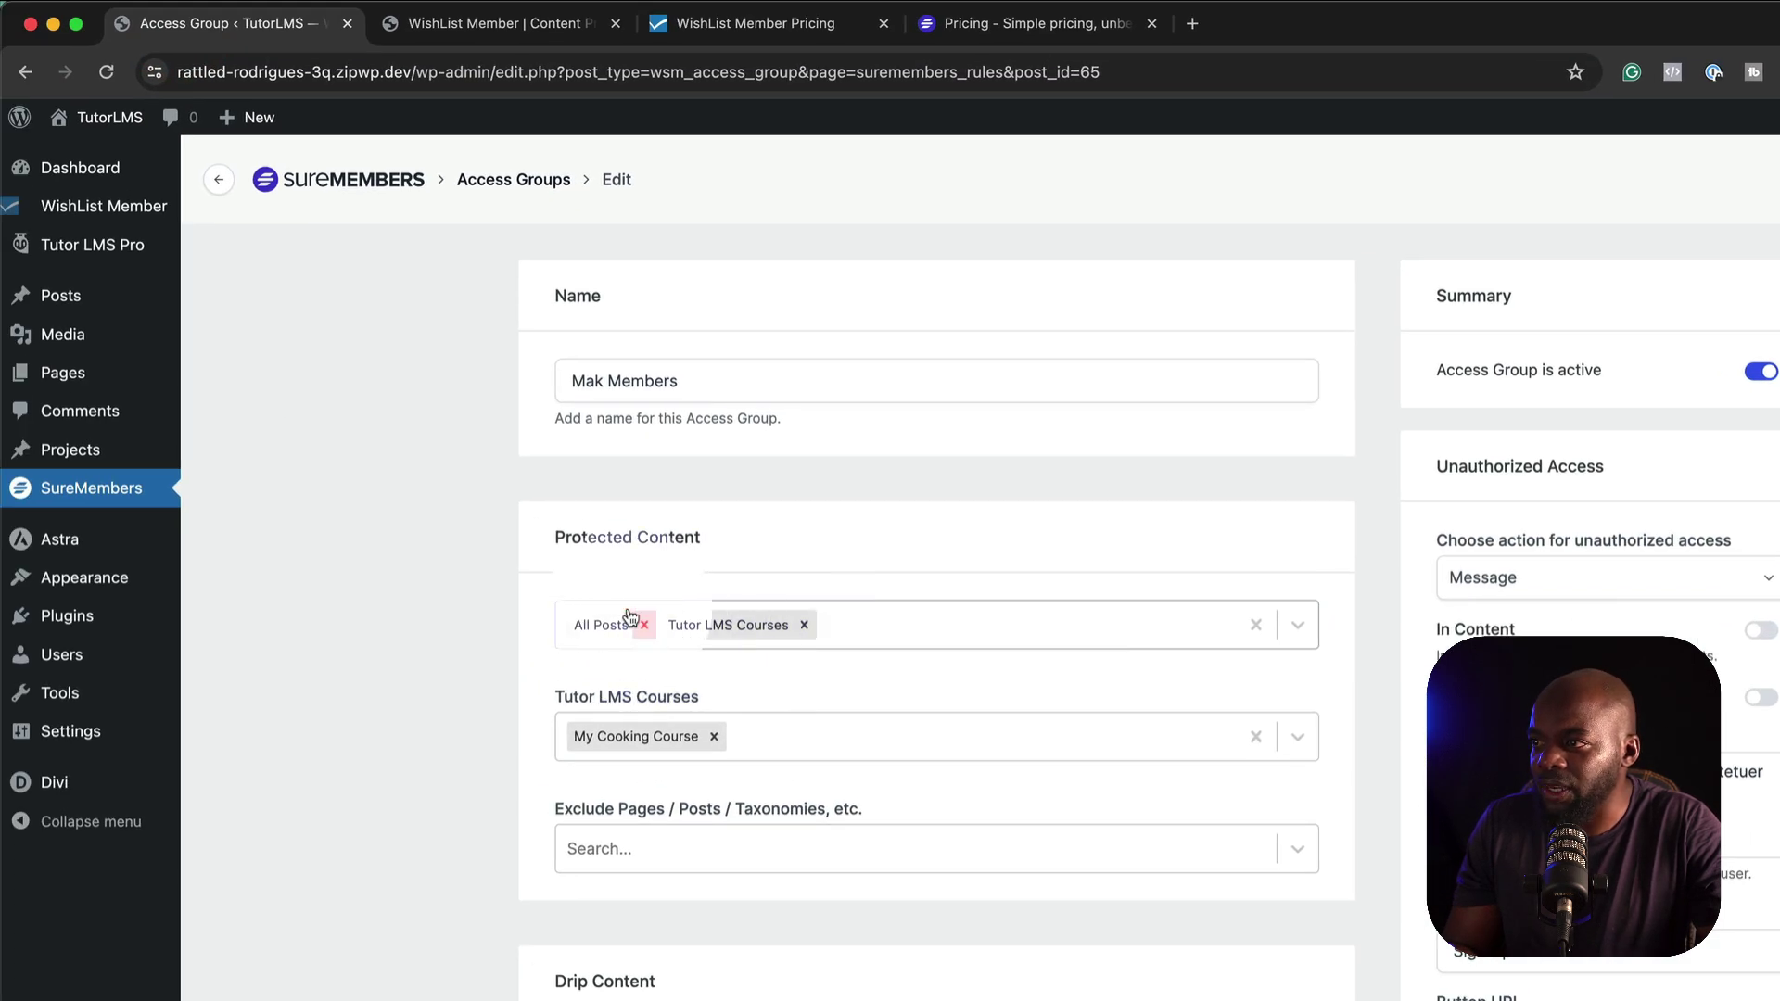
Drop Tutor LMS Courses from Mak Members' protected content and save the group
{"action": "left_click", "coordinate": [311, 183]}
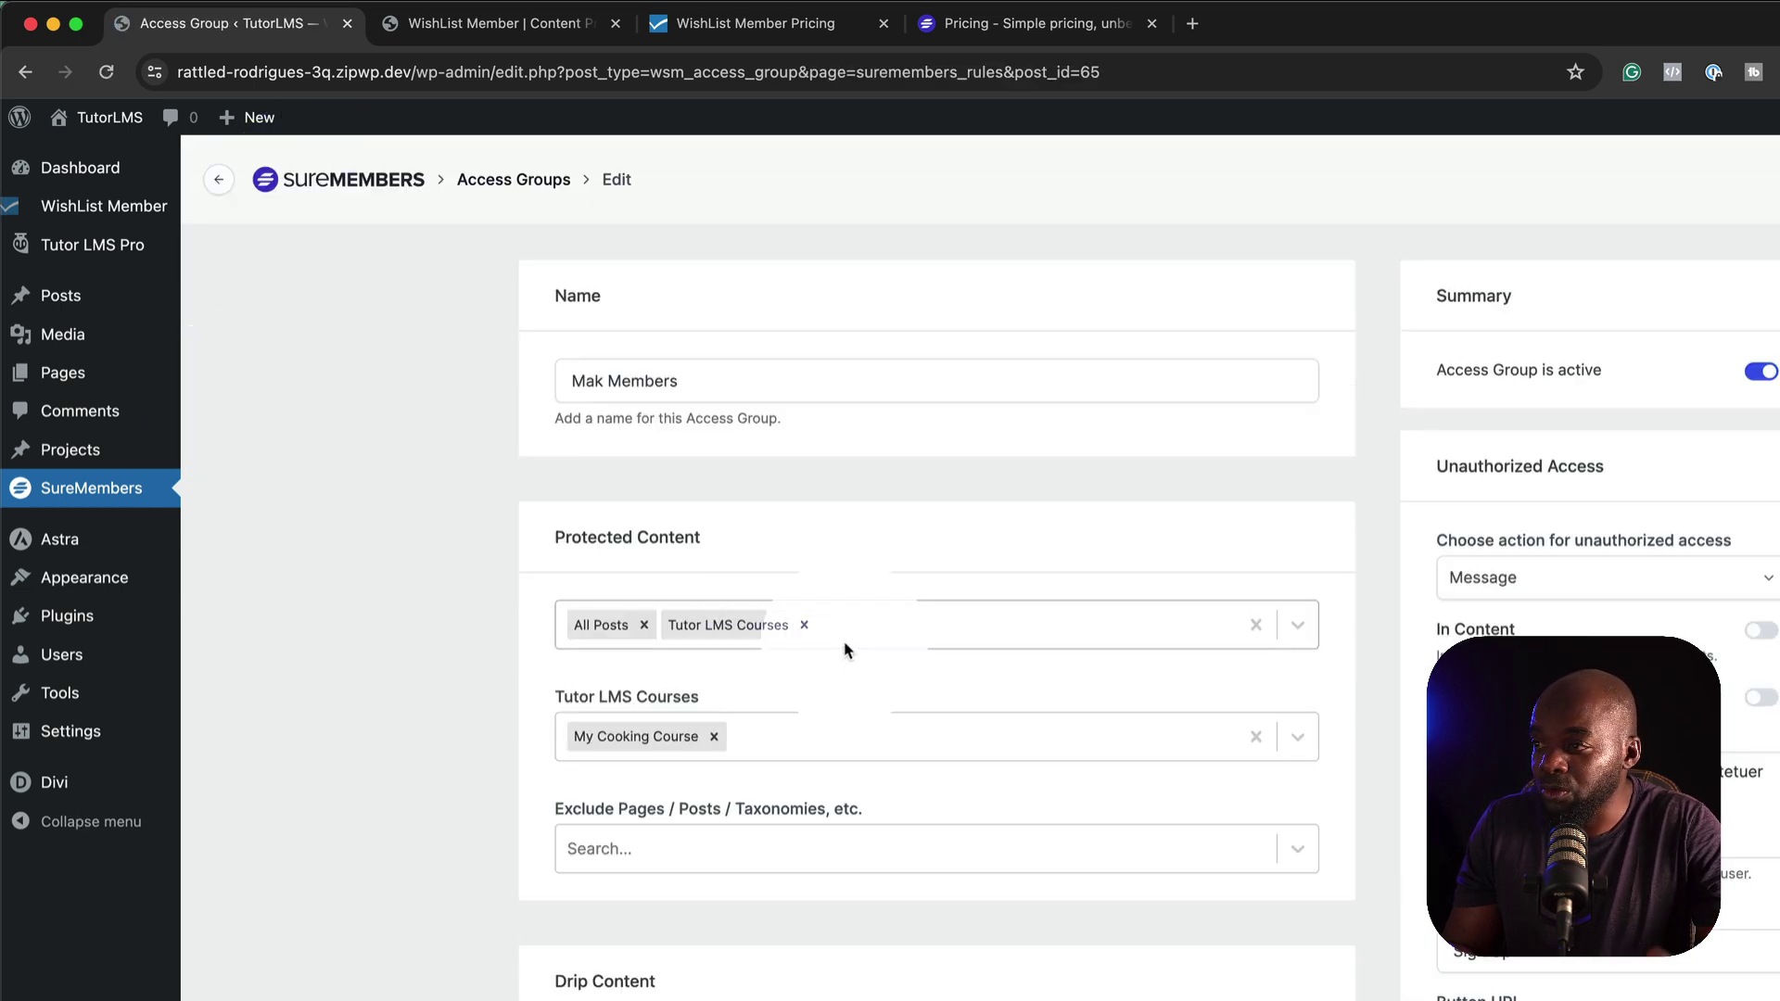
{"action": "left_click", "coordinate": [804, 628]}
{"action": "left_click", "coordinate": [1737, 177]}
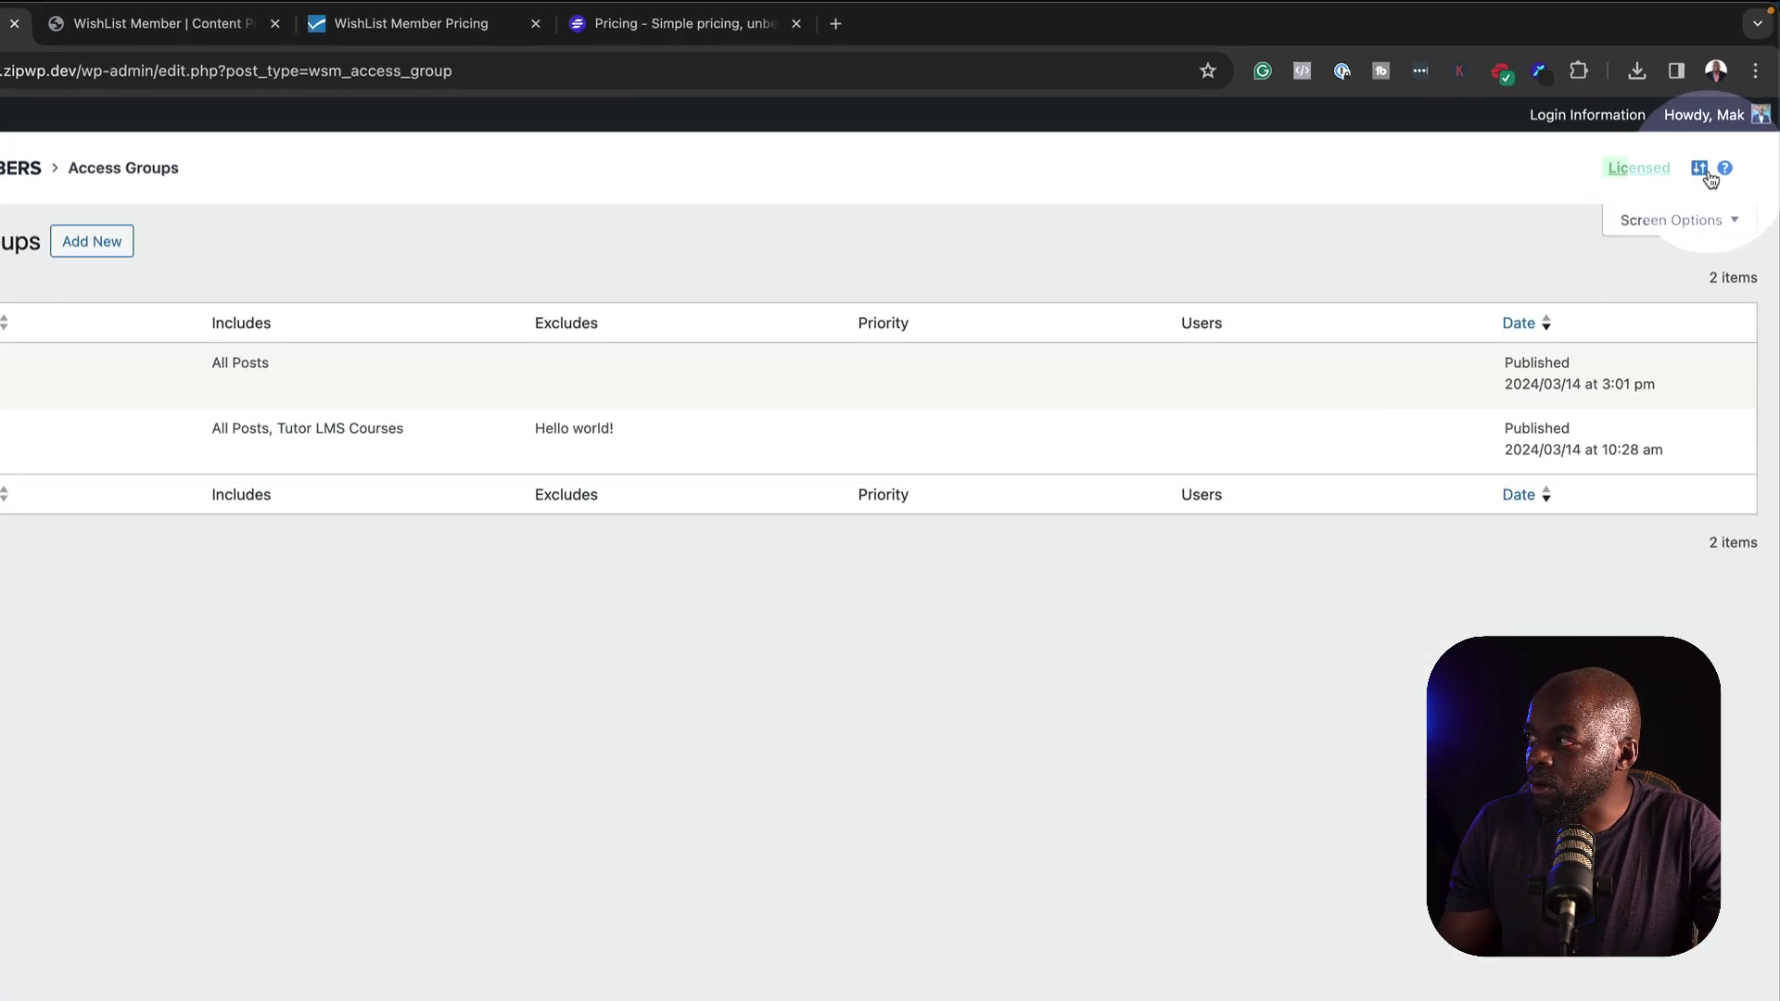
Create a custom user role named 'students' in SureMembers settings
{"action": "left_click", "coordinate": [1704, 144]}
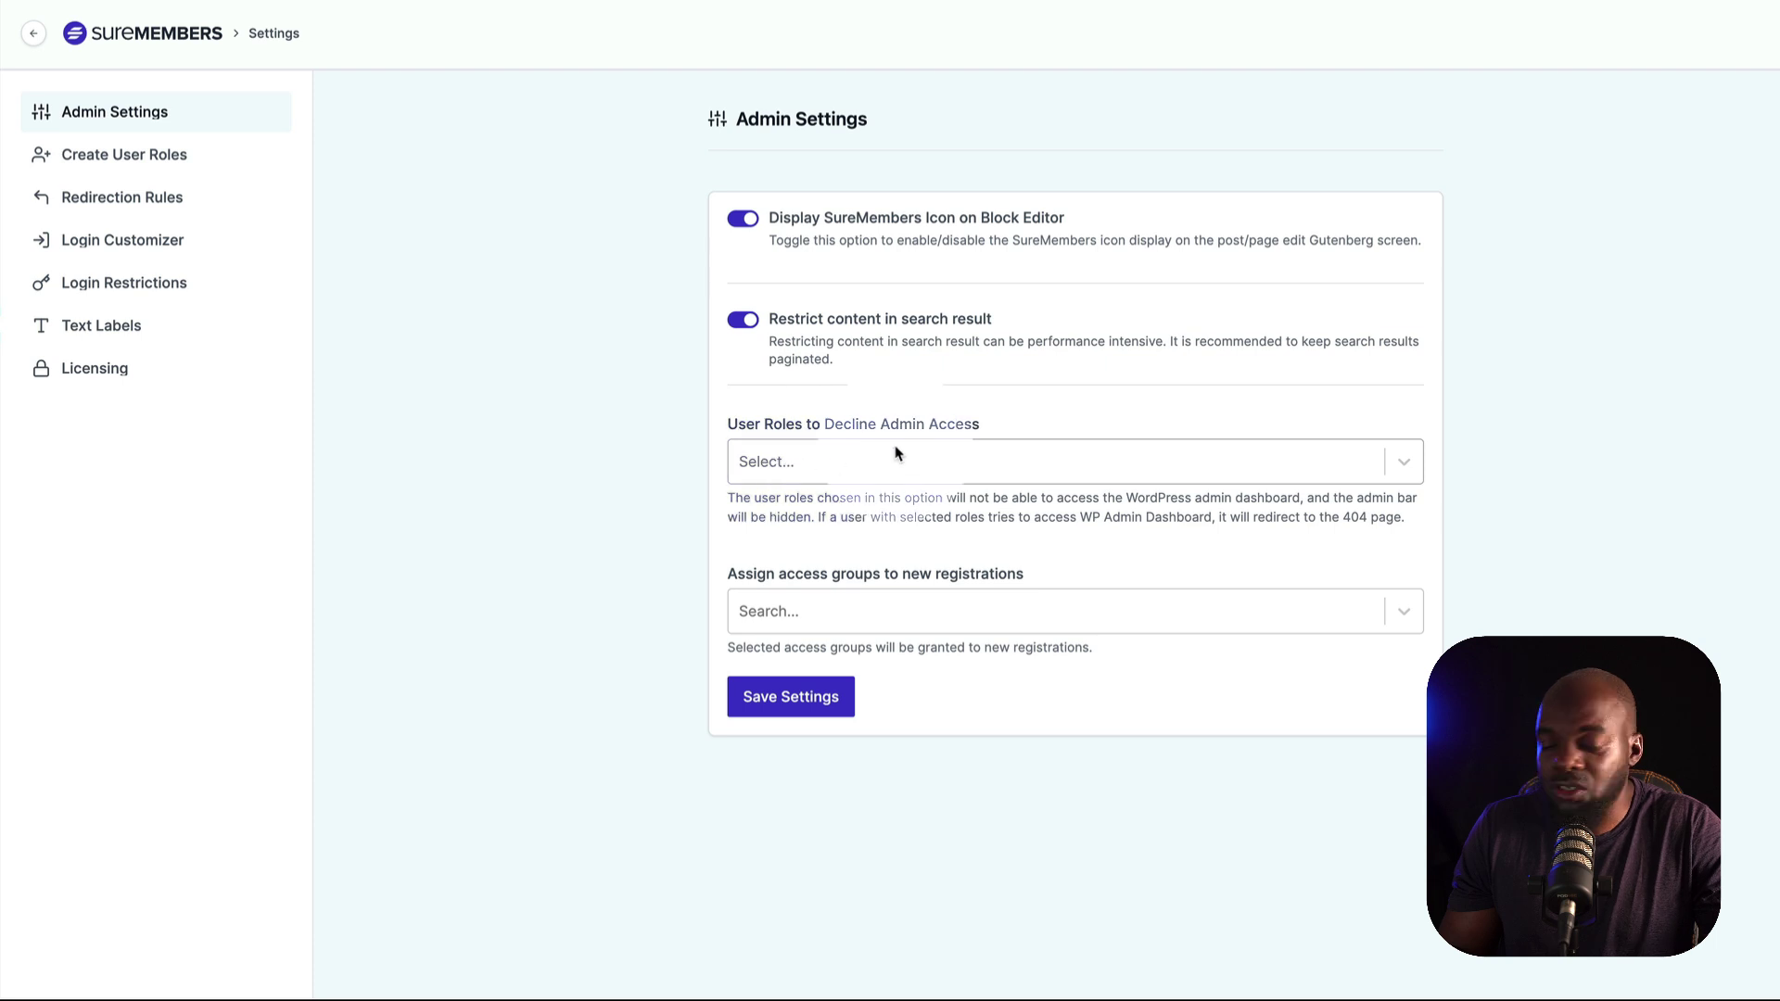
{"action": "left_click", "coordinate": [114, 156]}
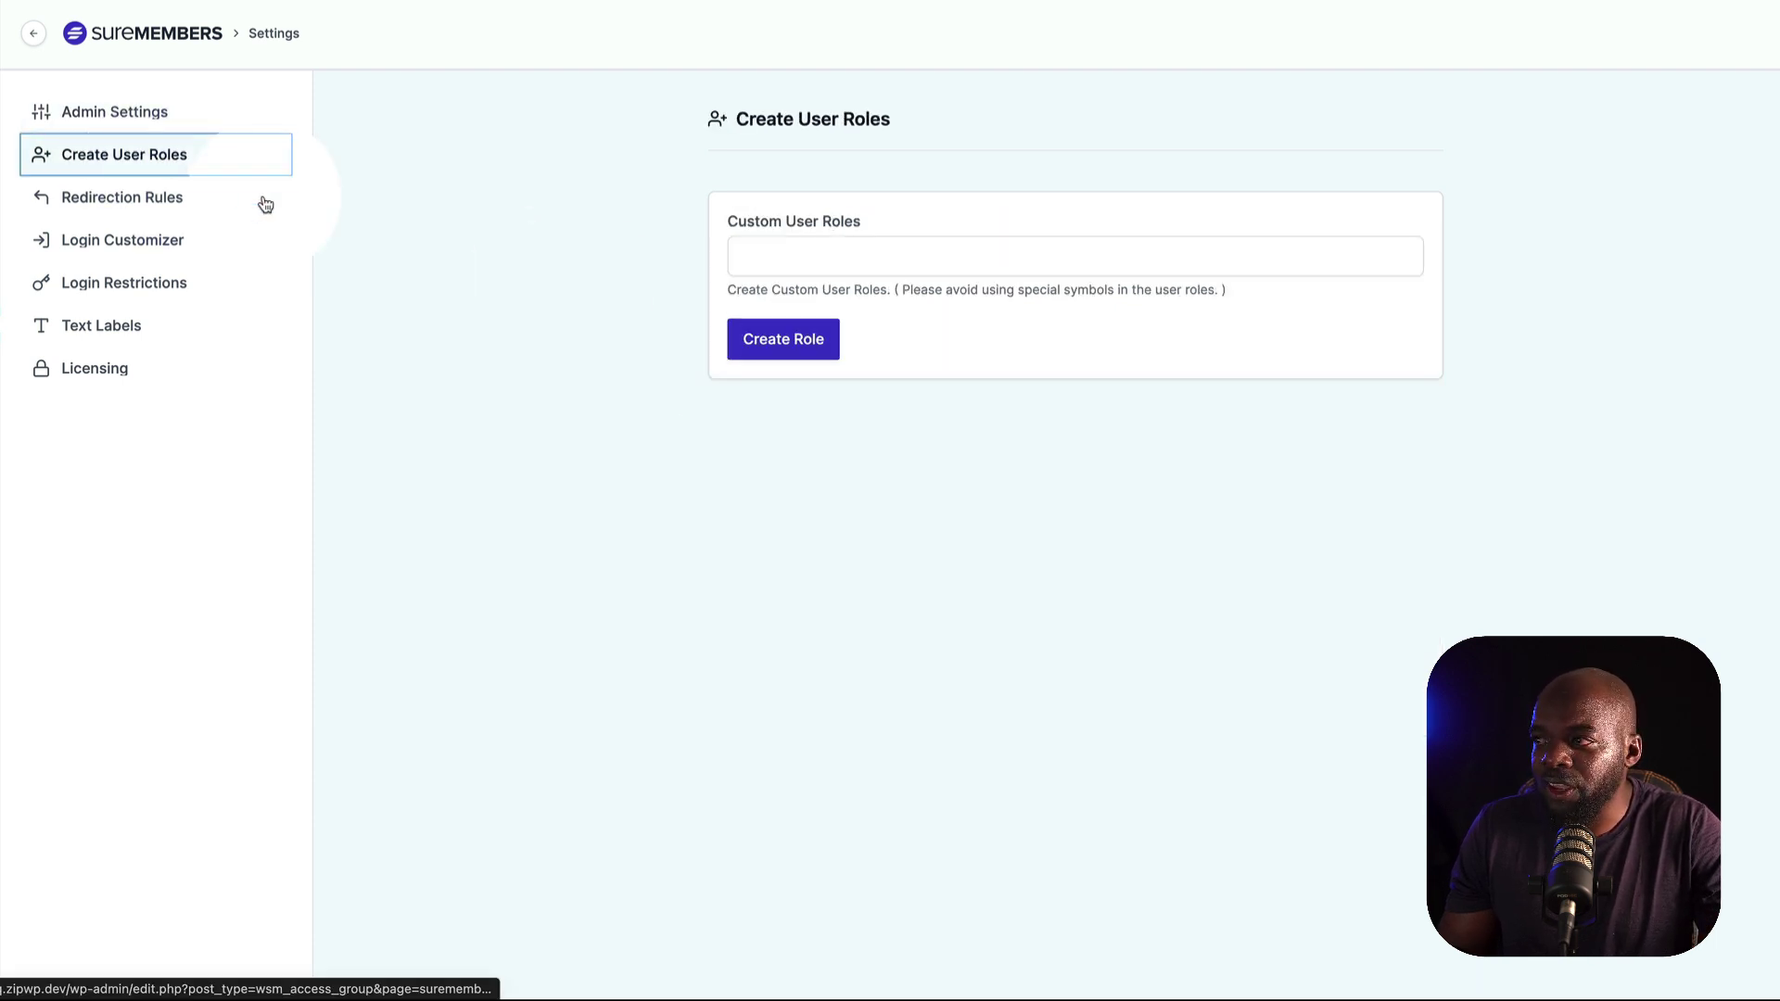
{"action": "left_click", "coordinate": [797, 260]}
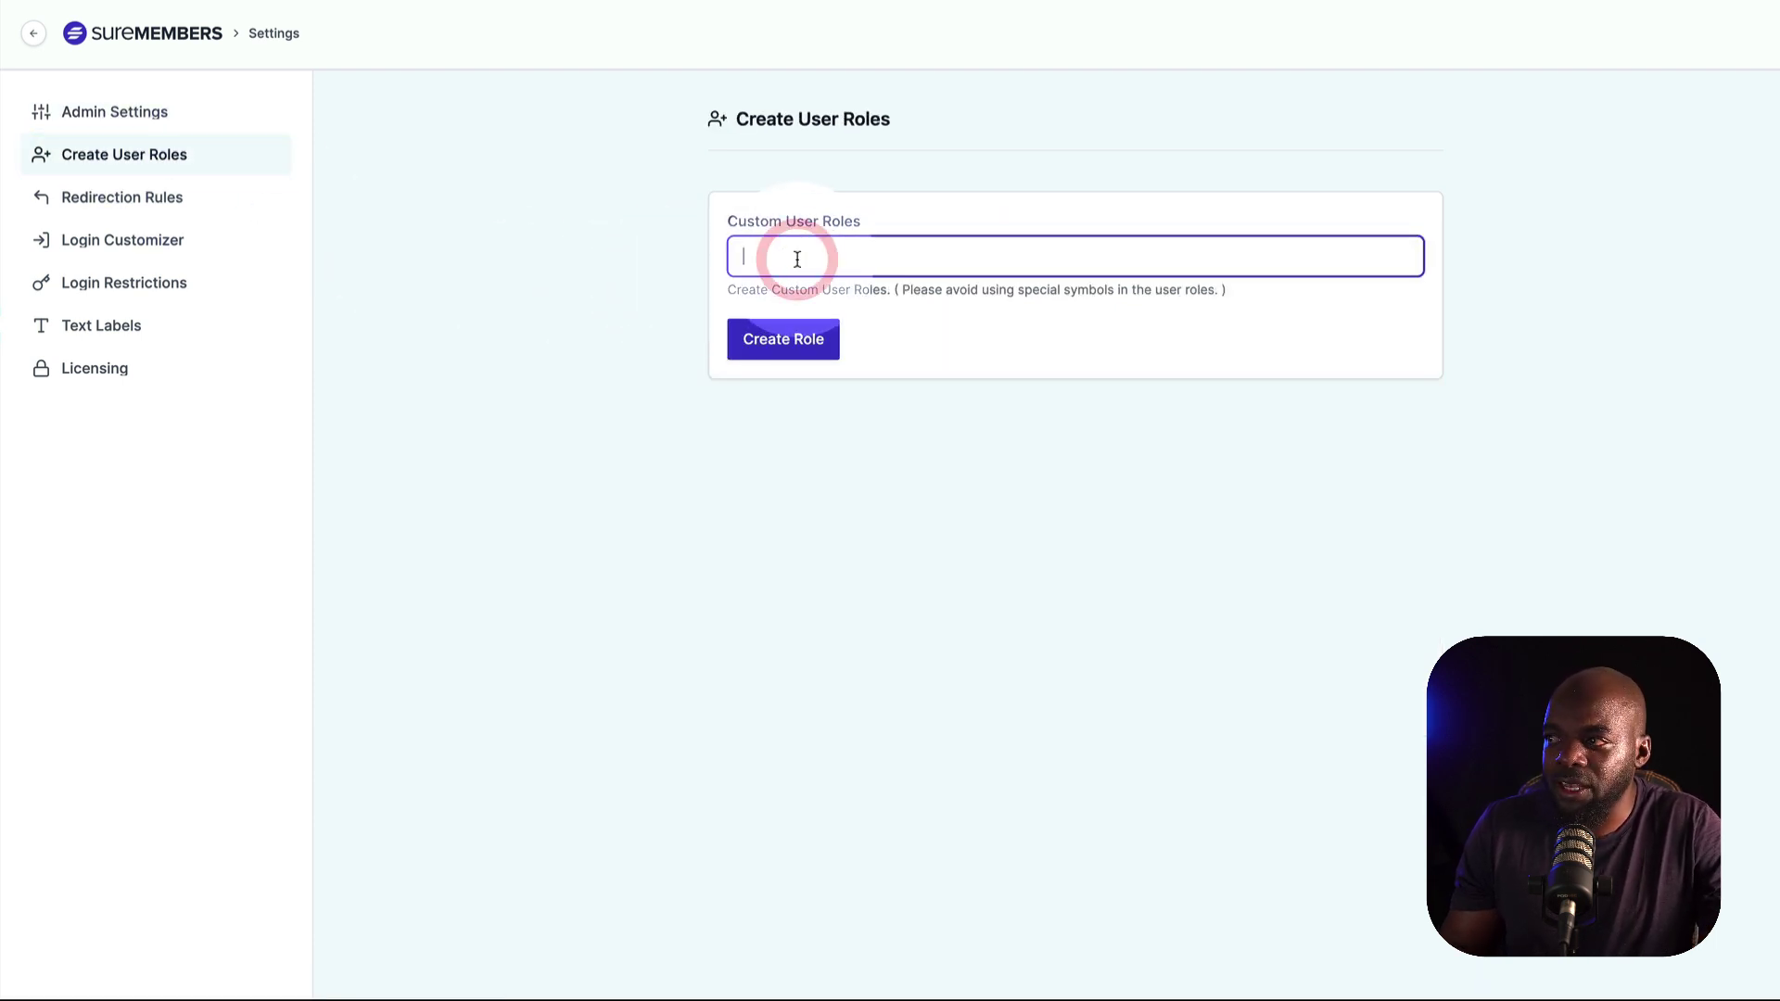
{"action": "type", "text": "students"}
{"action": "left_click", "coordinate": [777, 342]}
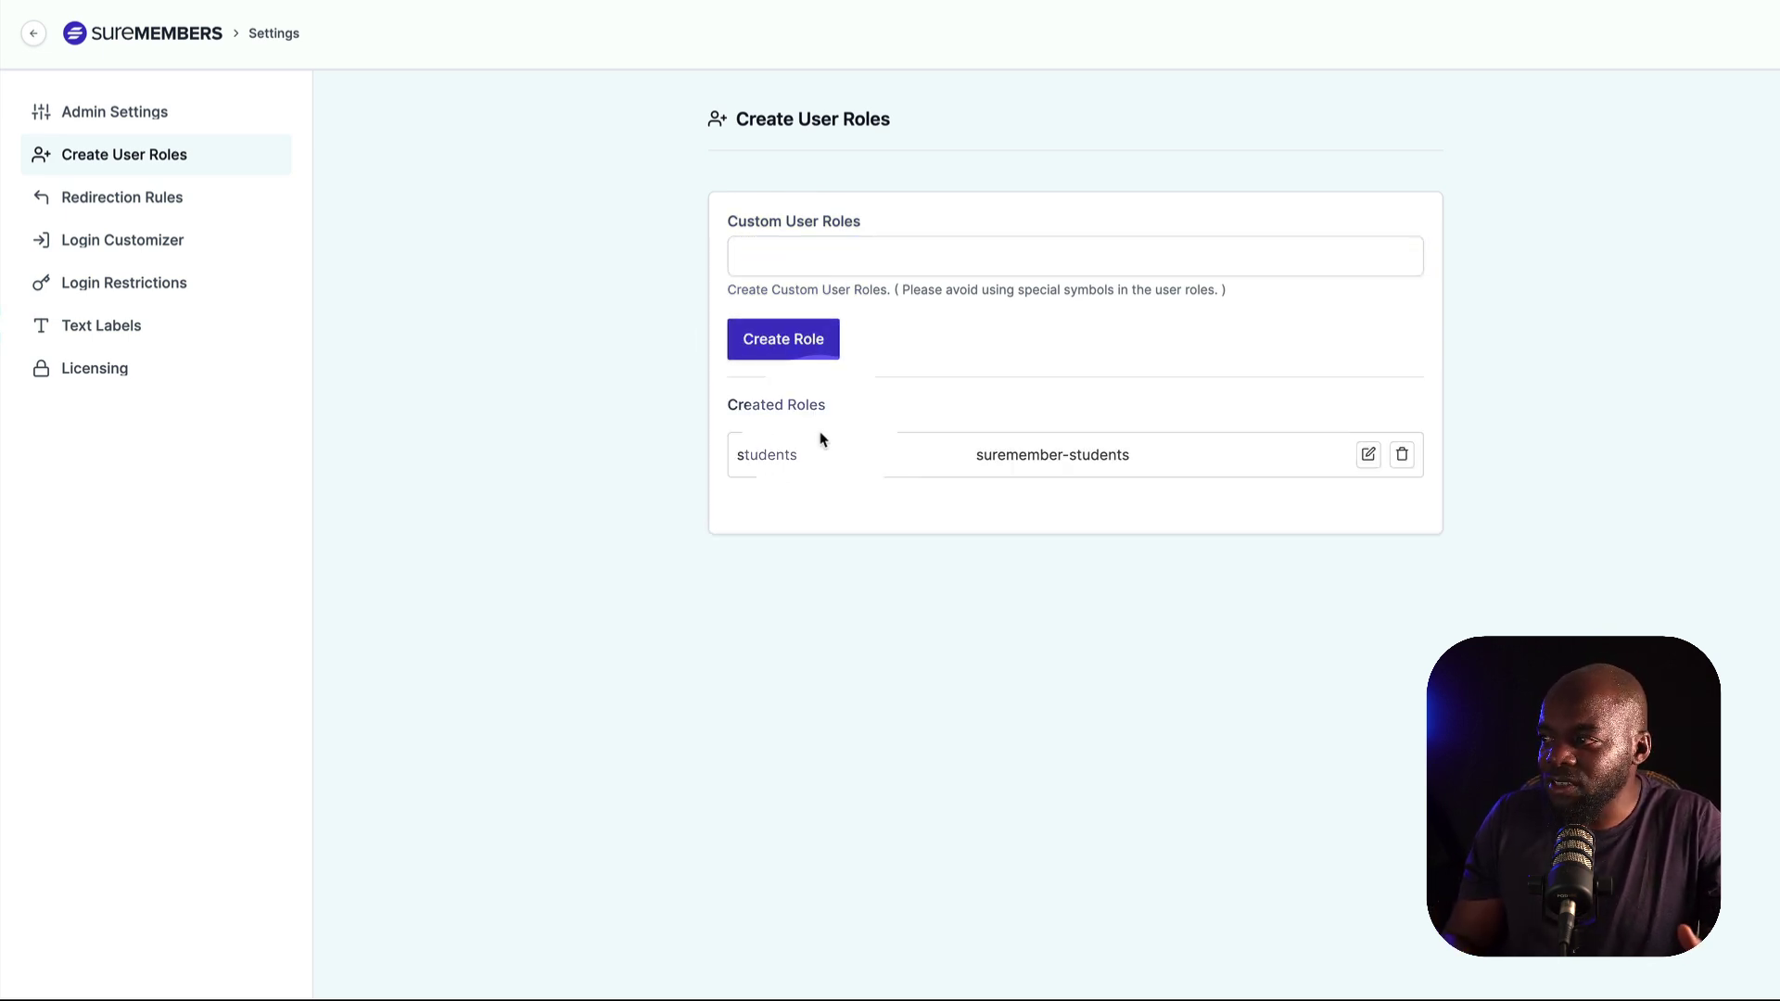
Browse Redirection Rules and Login Customizer, toggling the custom login URL on and off
{"action": "left_click", "coordinate": [178, 197]}
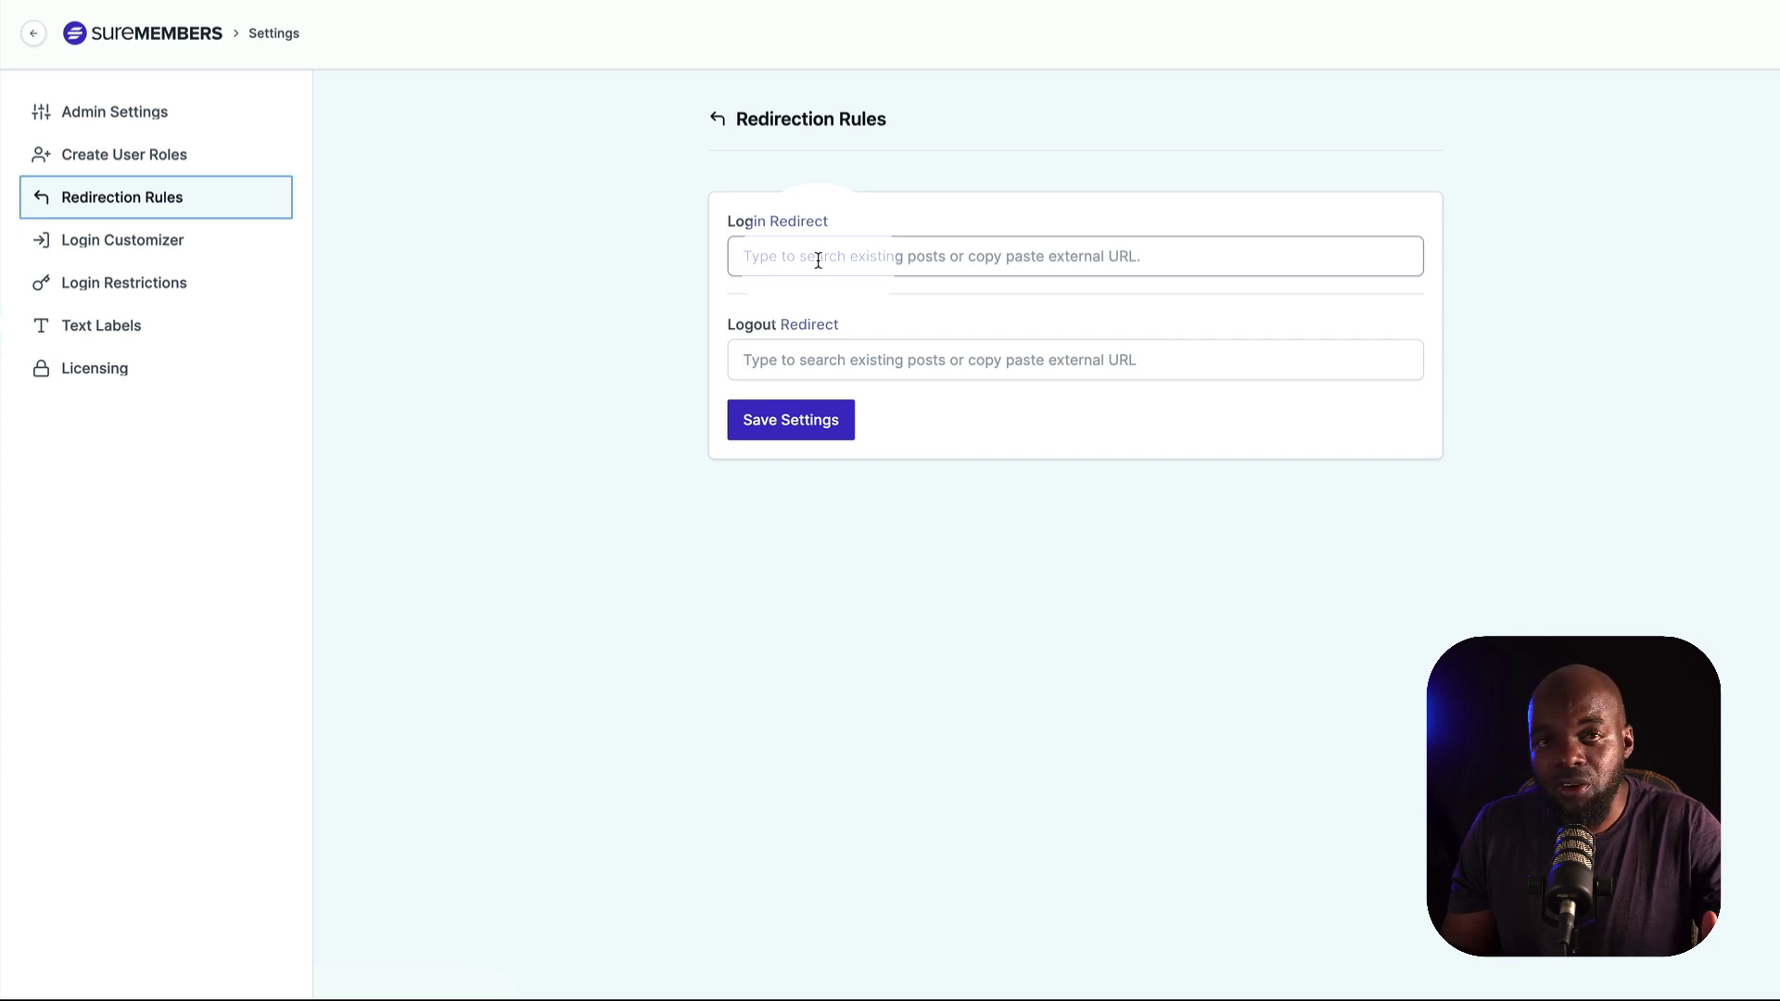
{"action": "left_click", "coordinate": [113, 246]}
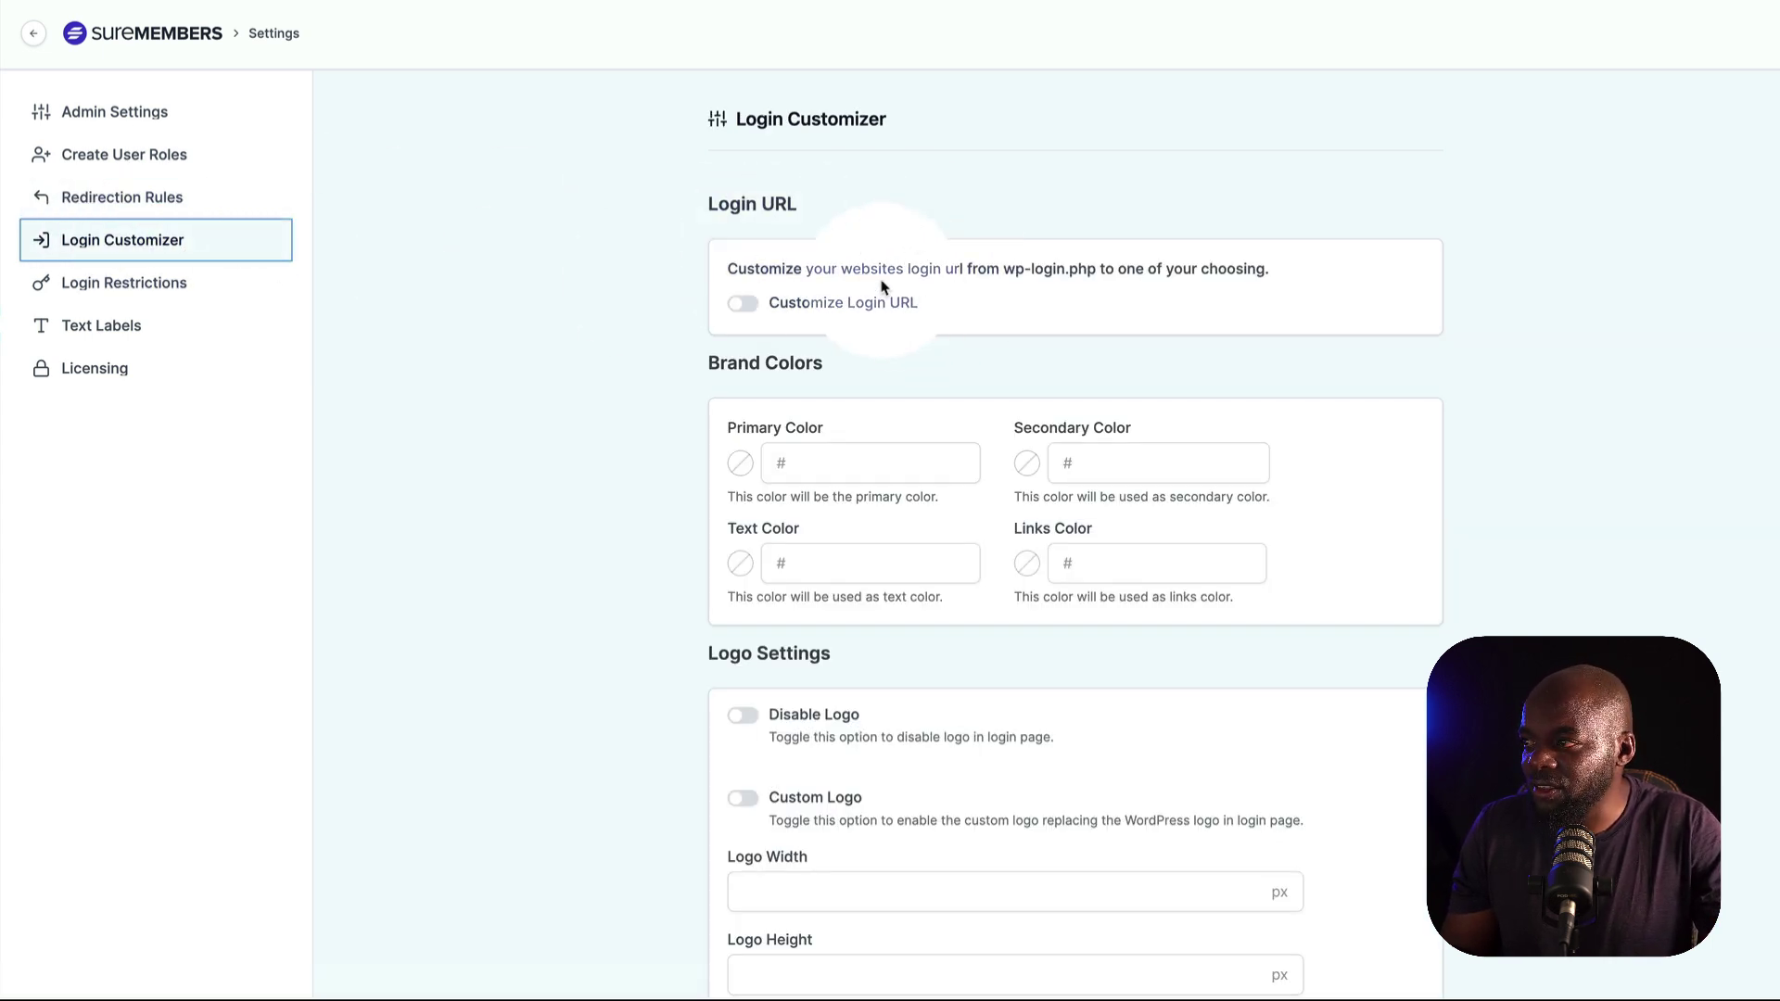
{"action": "left_click", "coordinate": [753, 305]}
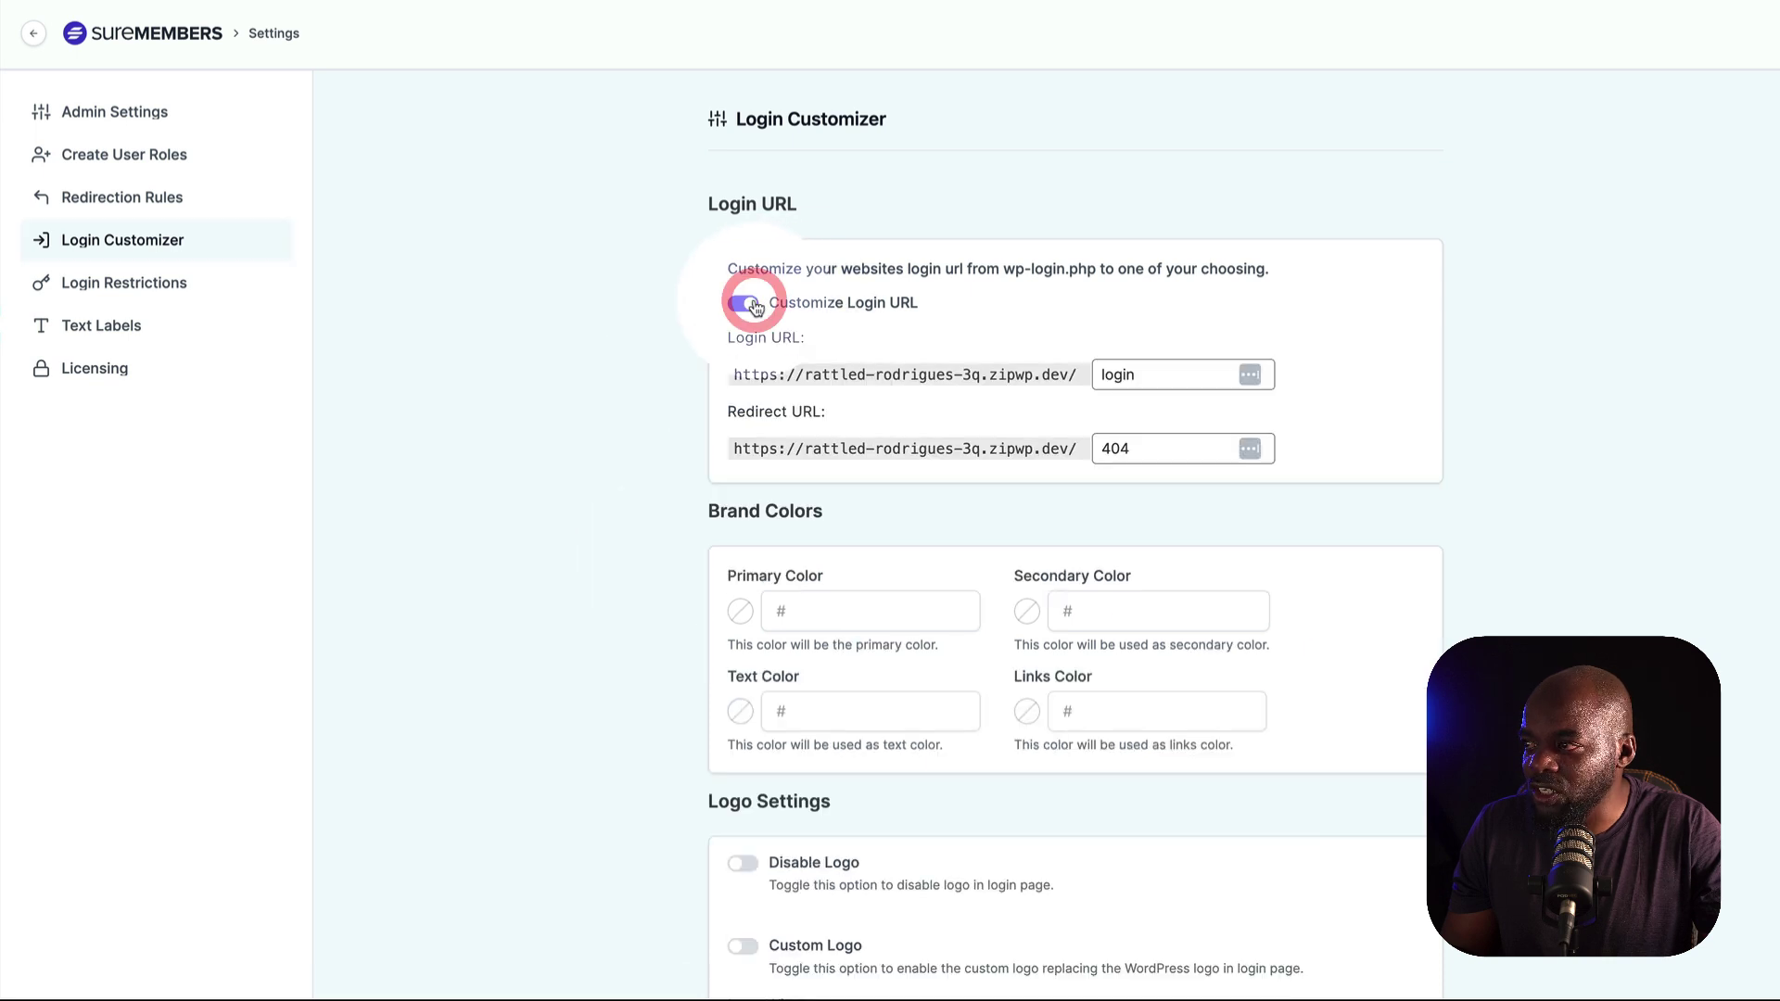
{"action": "left_click_drag", "start_coordinate": [1149, 373], "coordinate": [1084, 380]}
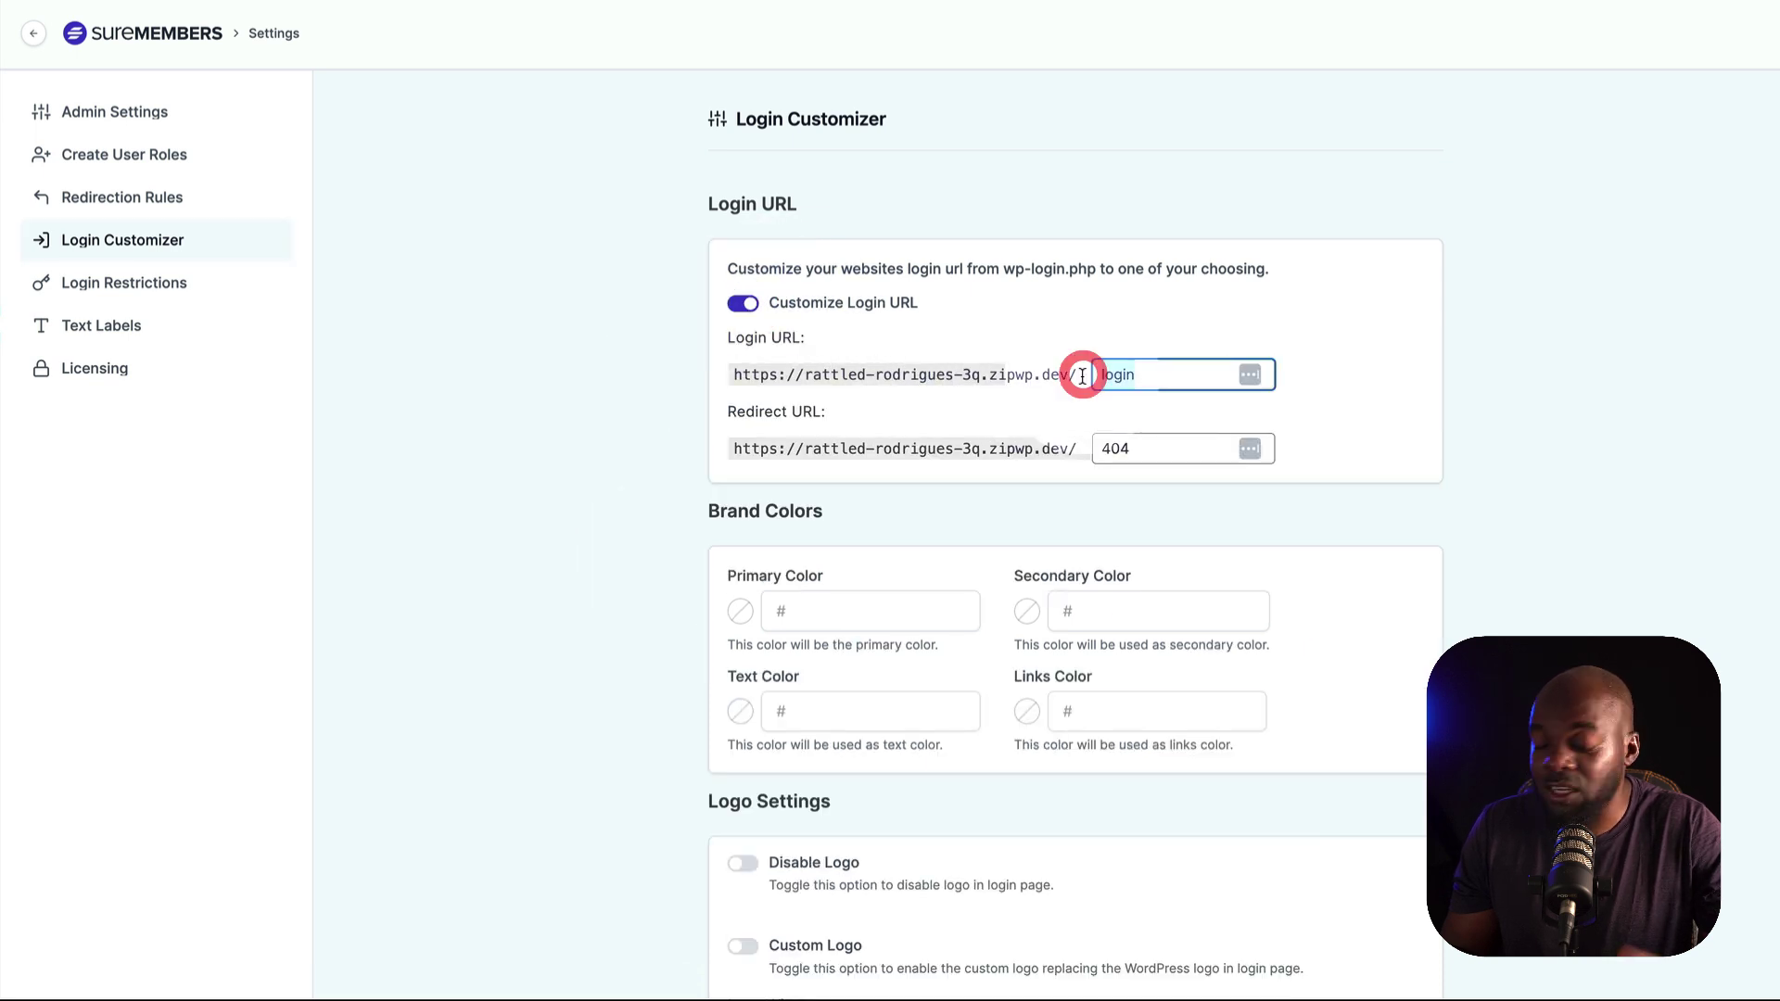
{"action": "left_click", "coordinate": [742, 303]}
{"action": "scroll", "coordinate": [649, 417], "scroll_direction": "down", "scroll_amount": 4}
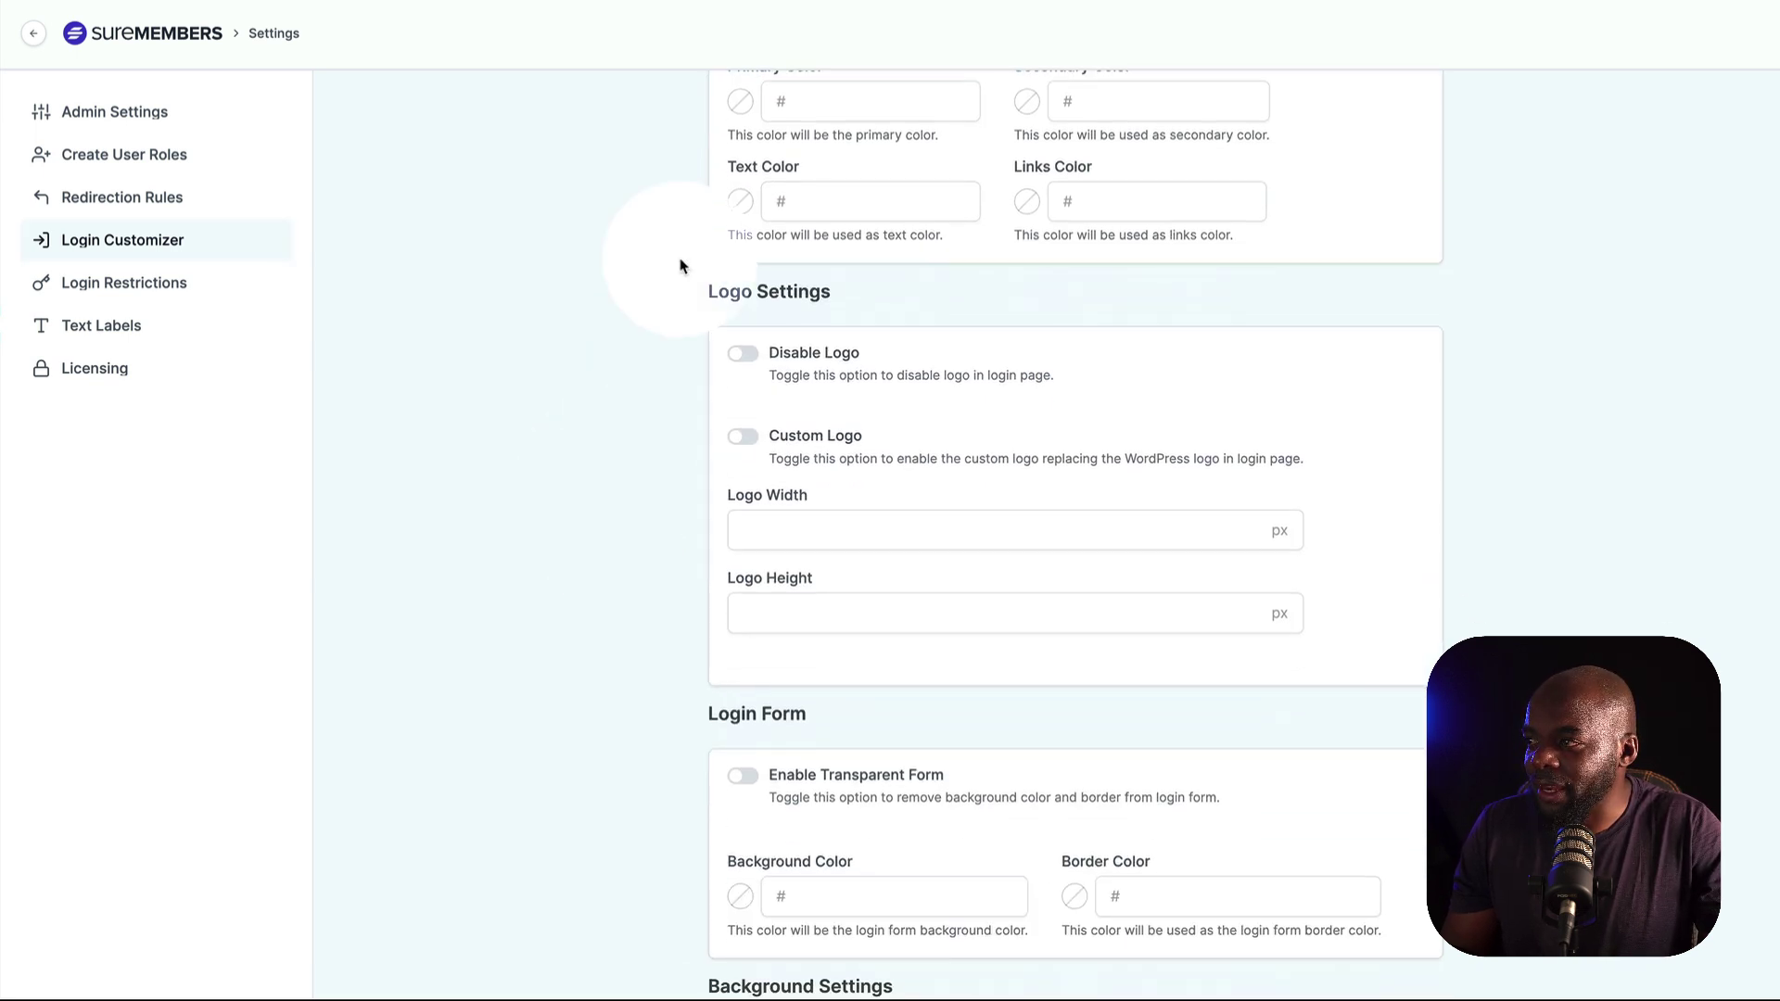
{"action": "scroll", "coordinate": [714, 445], "scroll_direction": "up", "scroll_amount": 1}
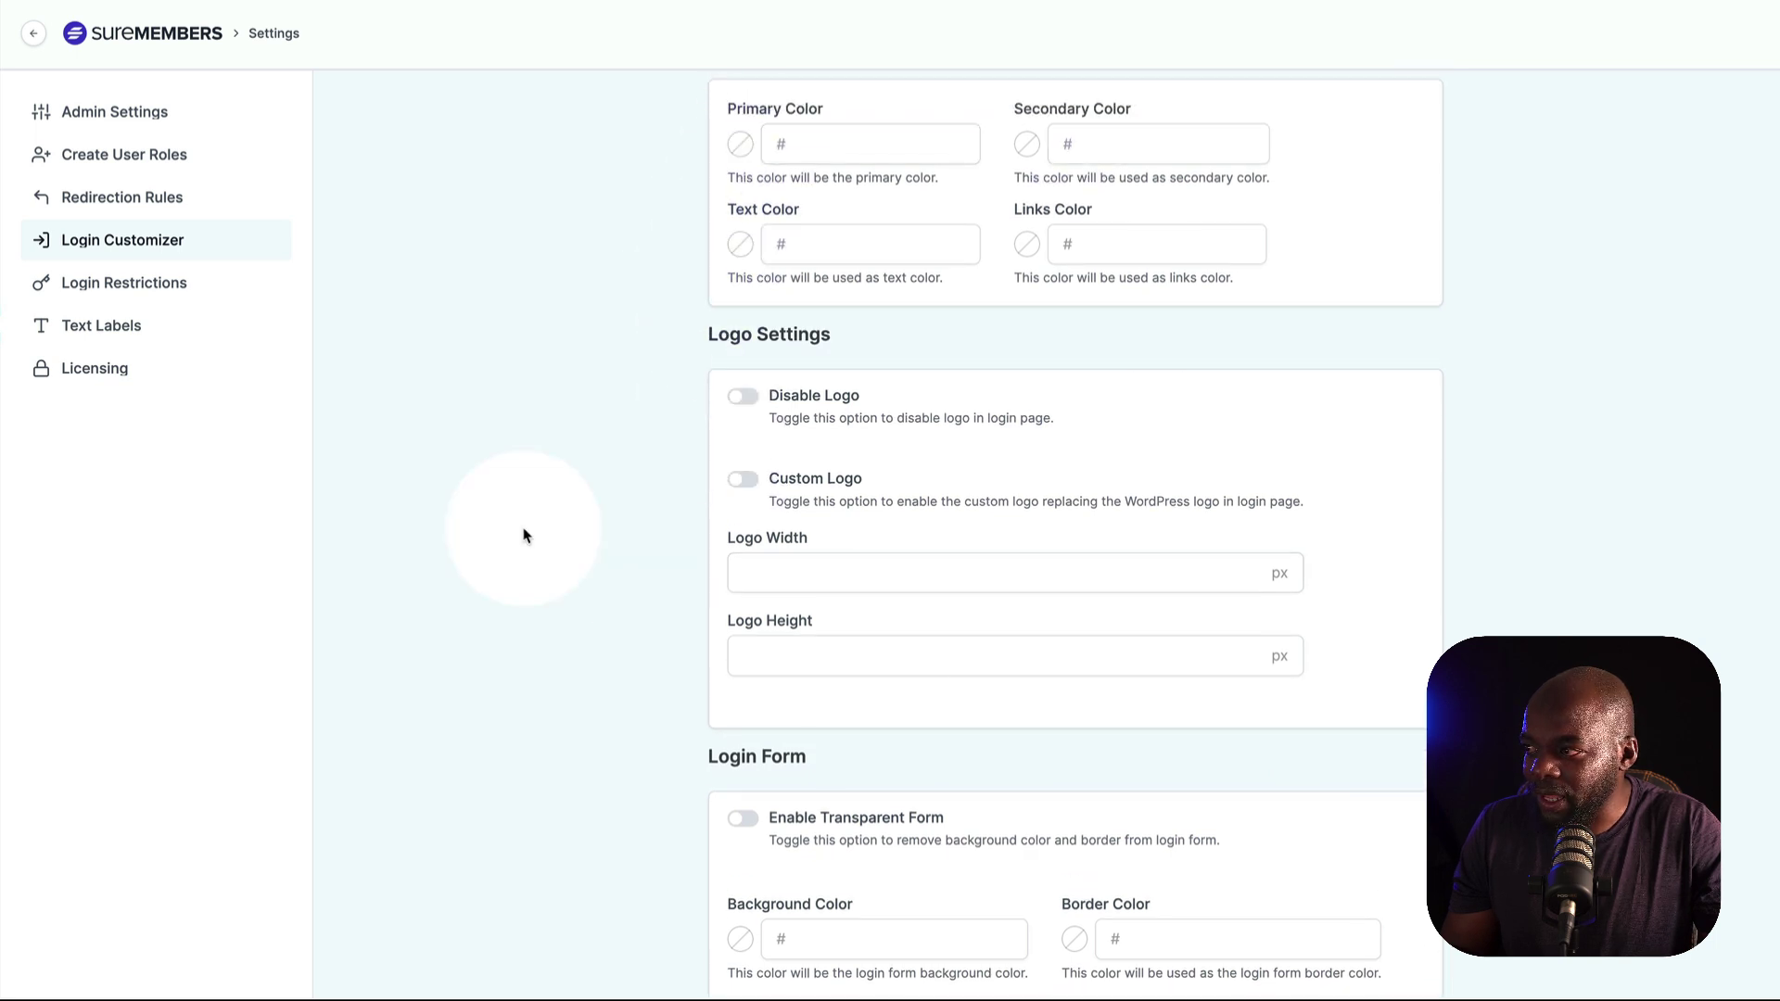
{"action": "left_click", "coordinate": [178, 285]}
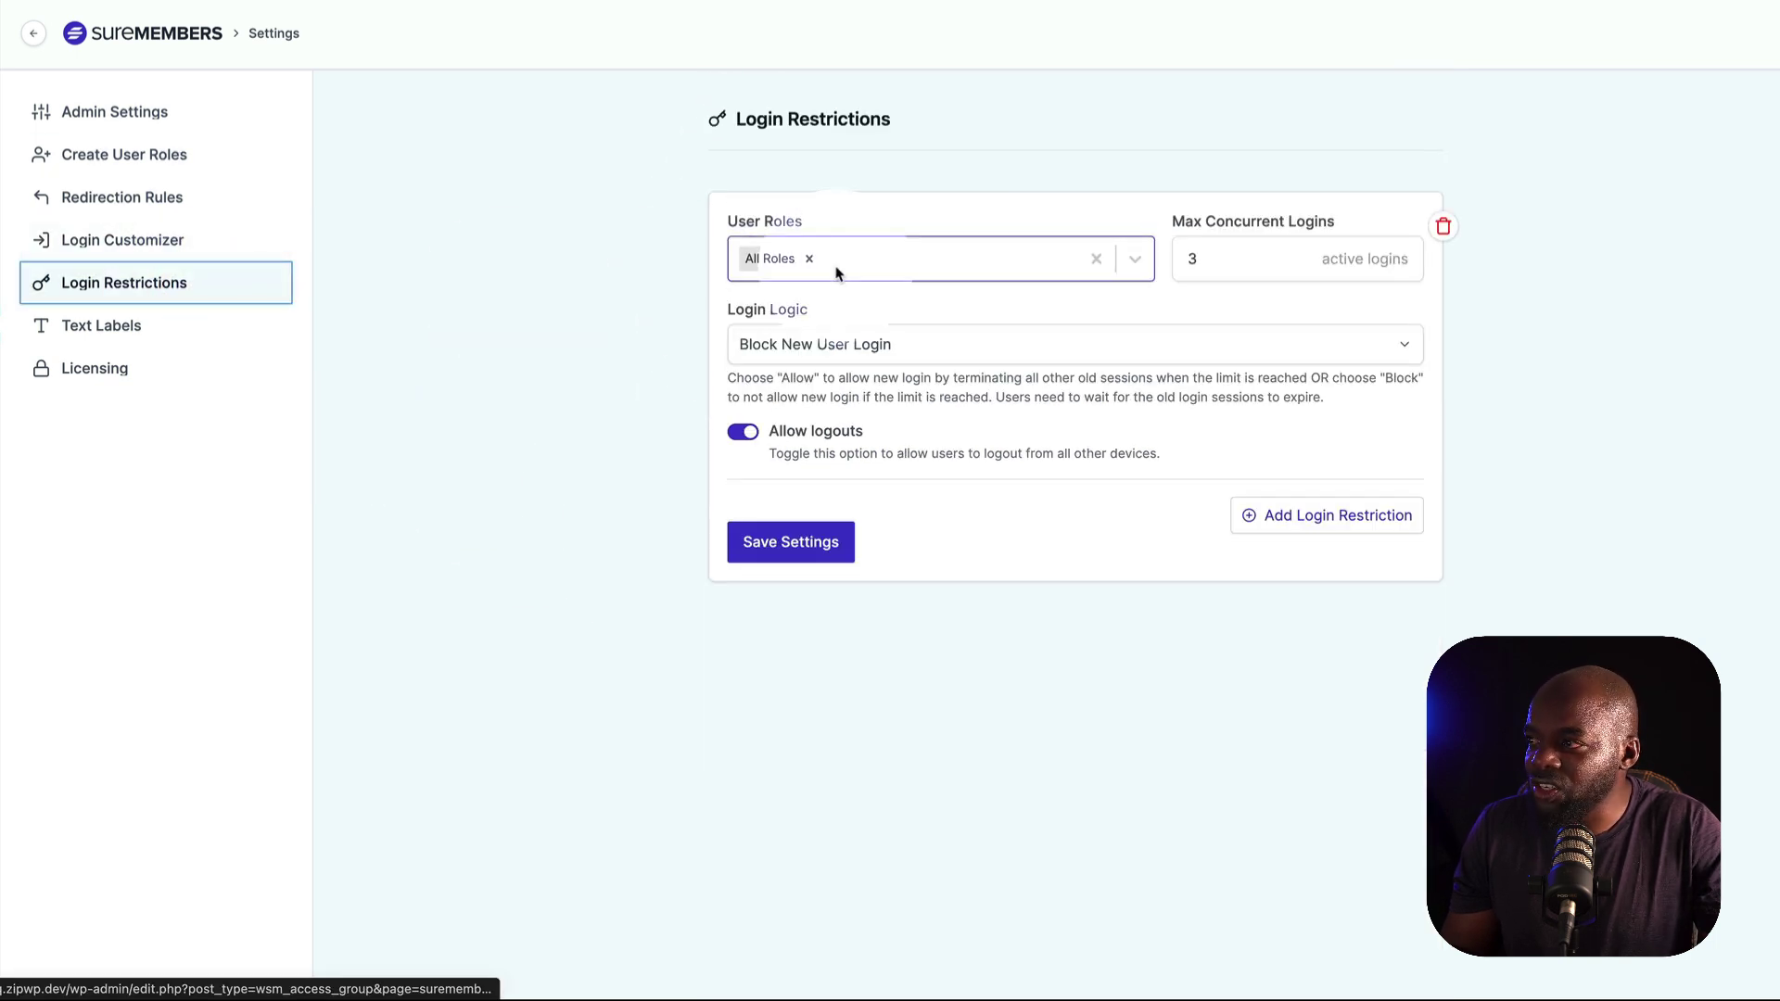
Change Max Concurrent Logins for All Roles from 3 to 2 and save settings
{"action": "left_click", "coordinate": [1217, 261]}
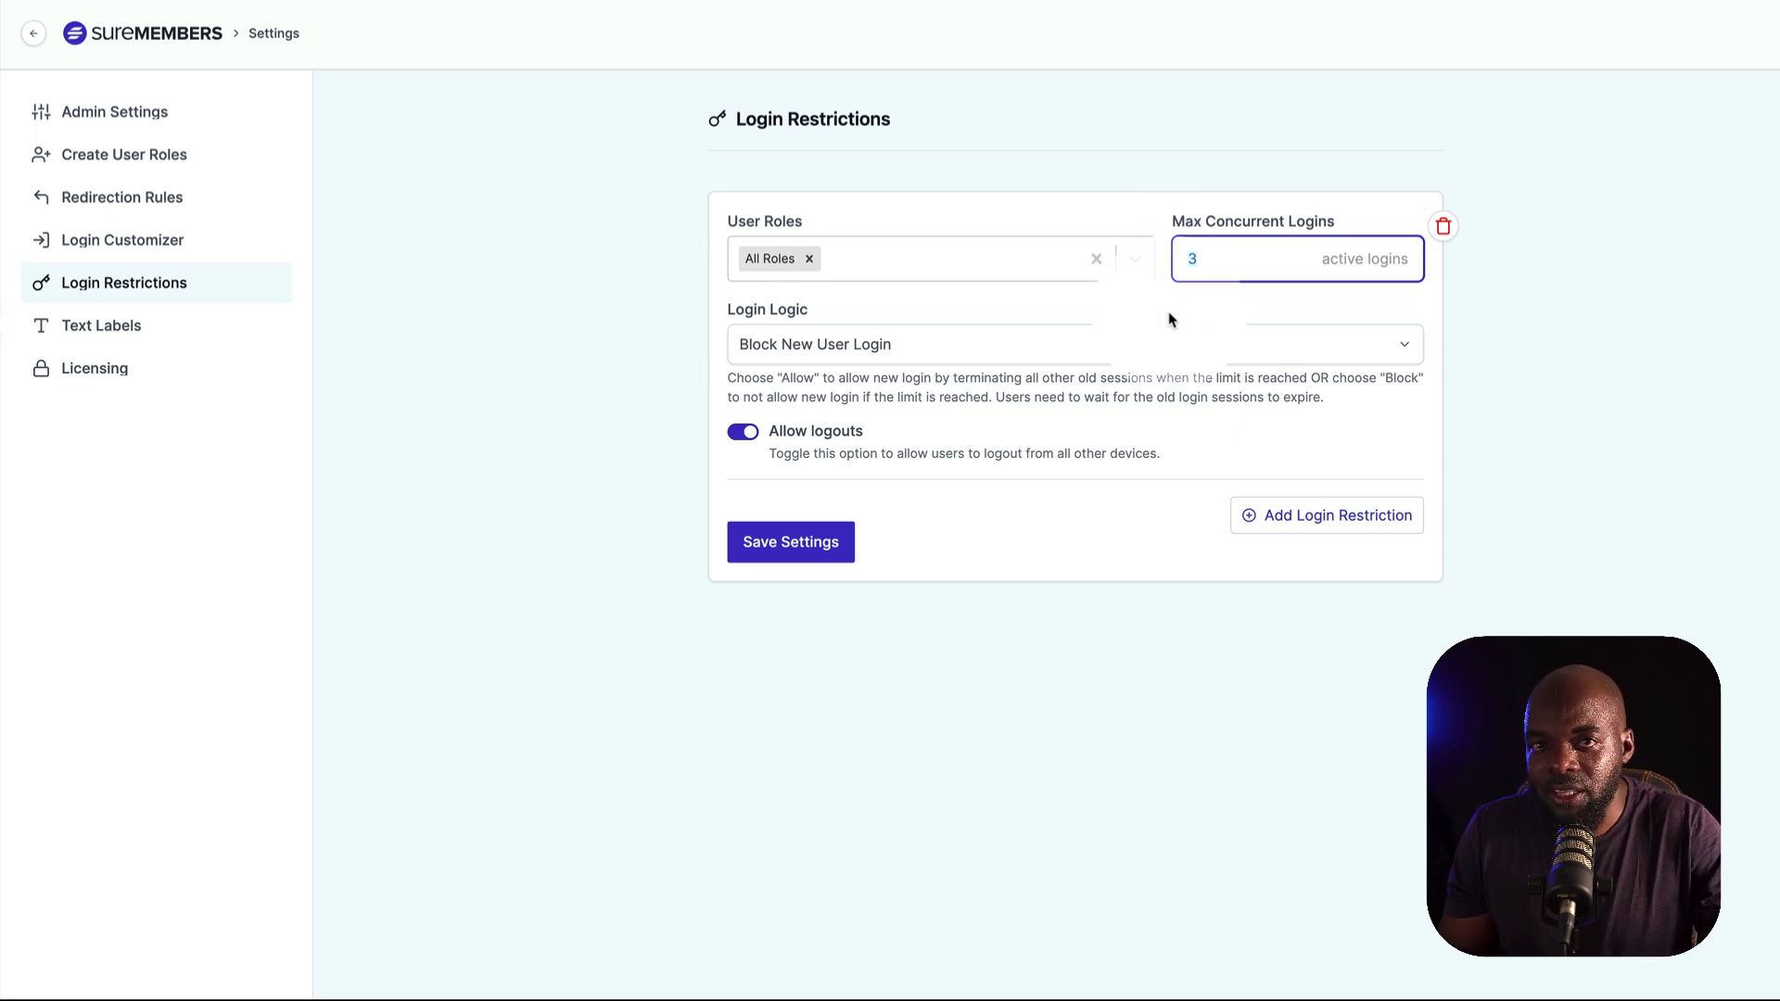
{"action": "key", "text": "ctrl+a"}
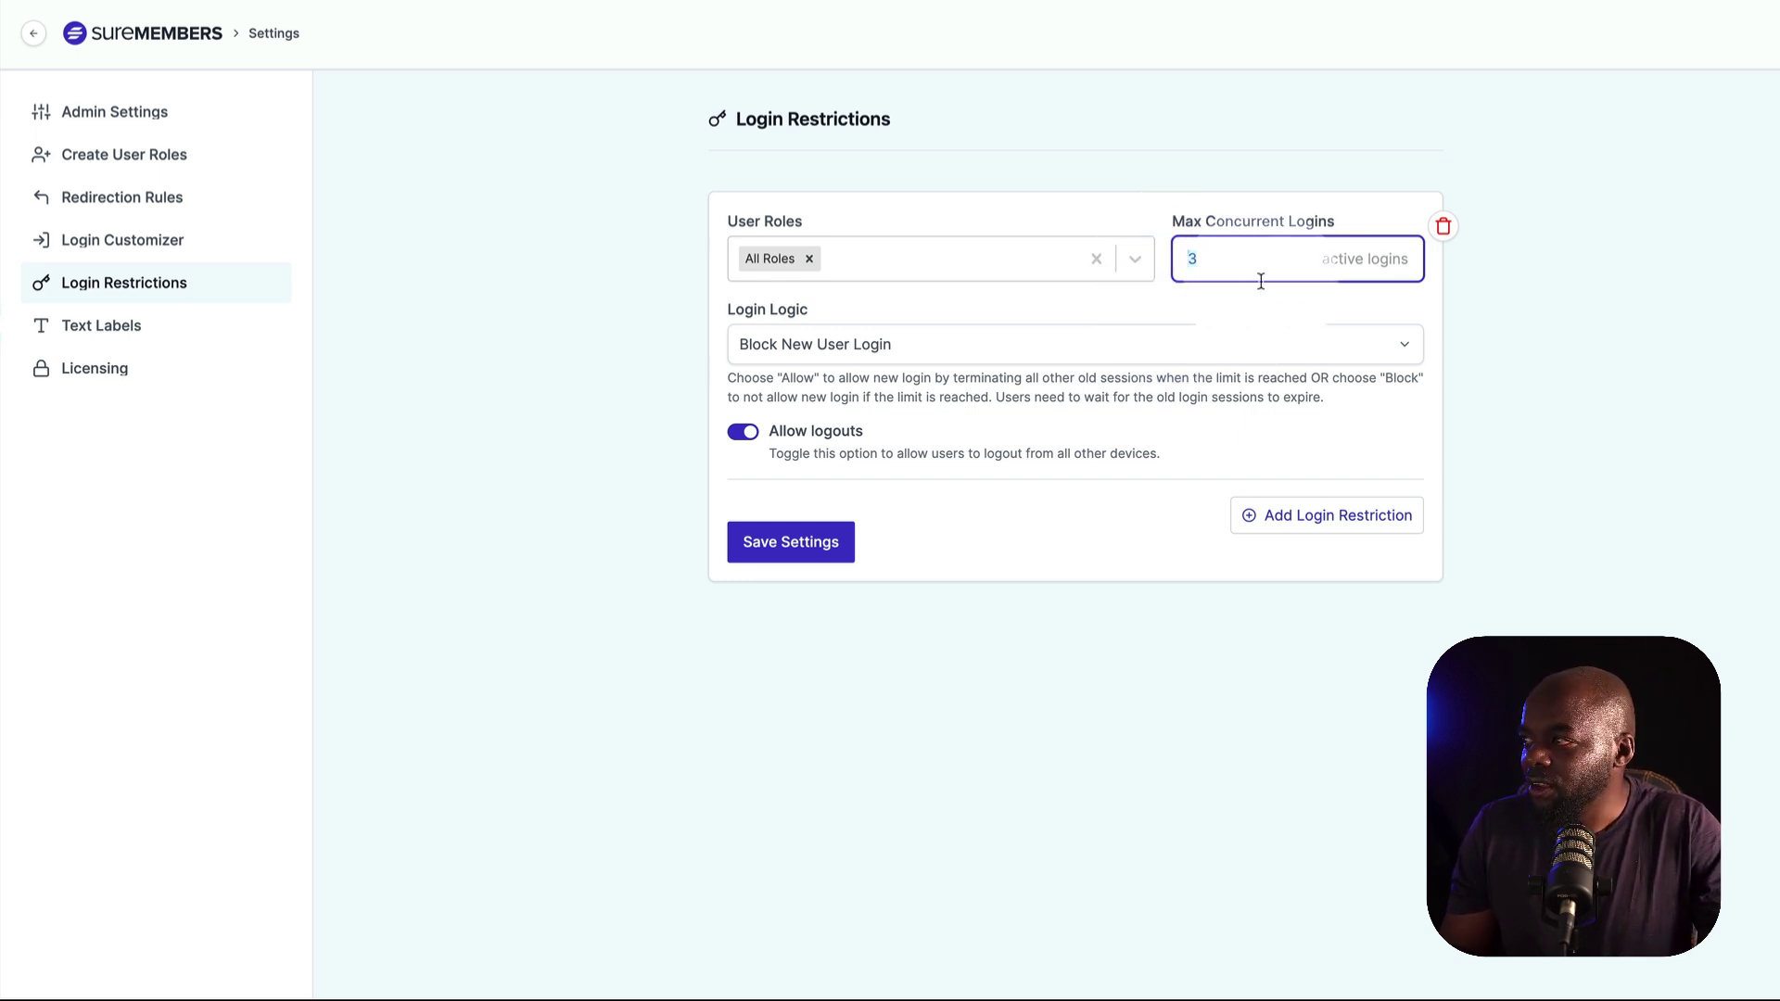
{"action": "left_click", "coordinate": [674, 264]}
{"action": "left_click", "coordinate": [820, 550]}
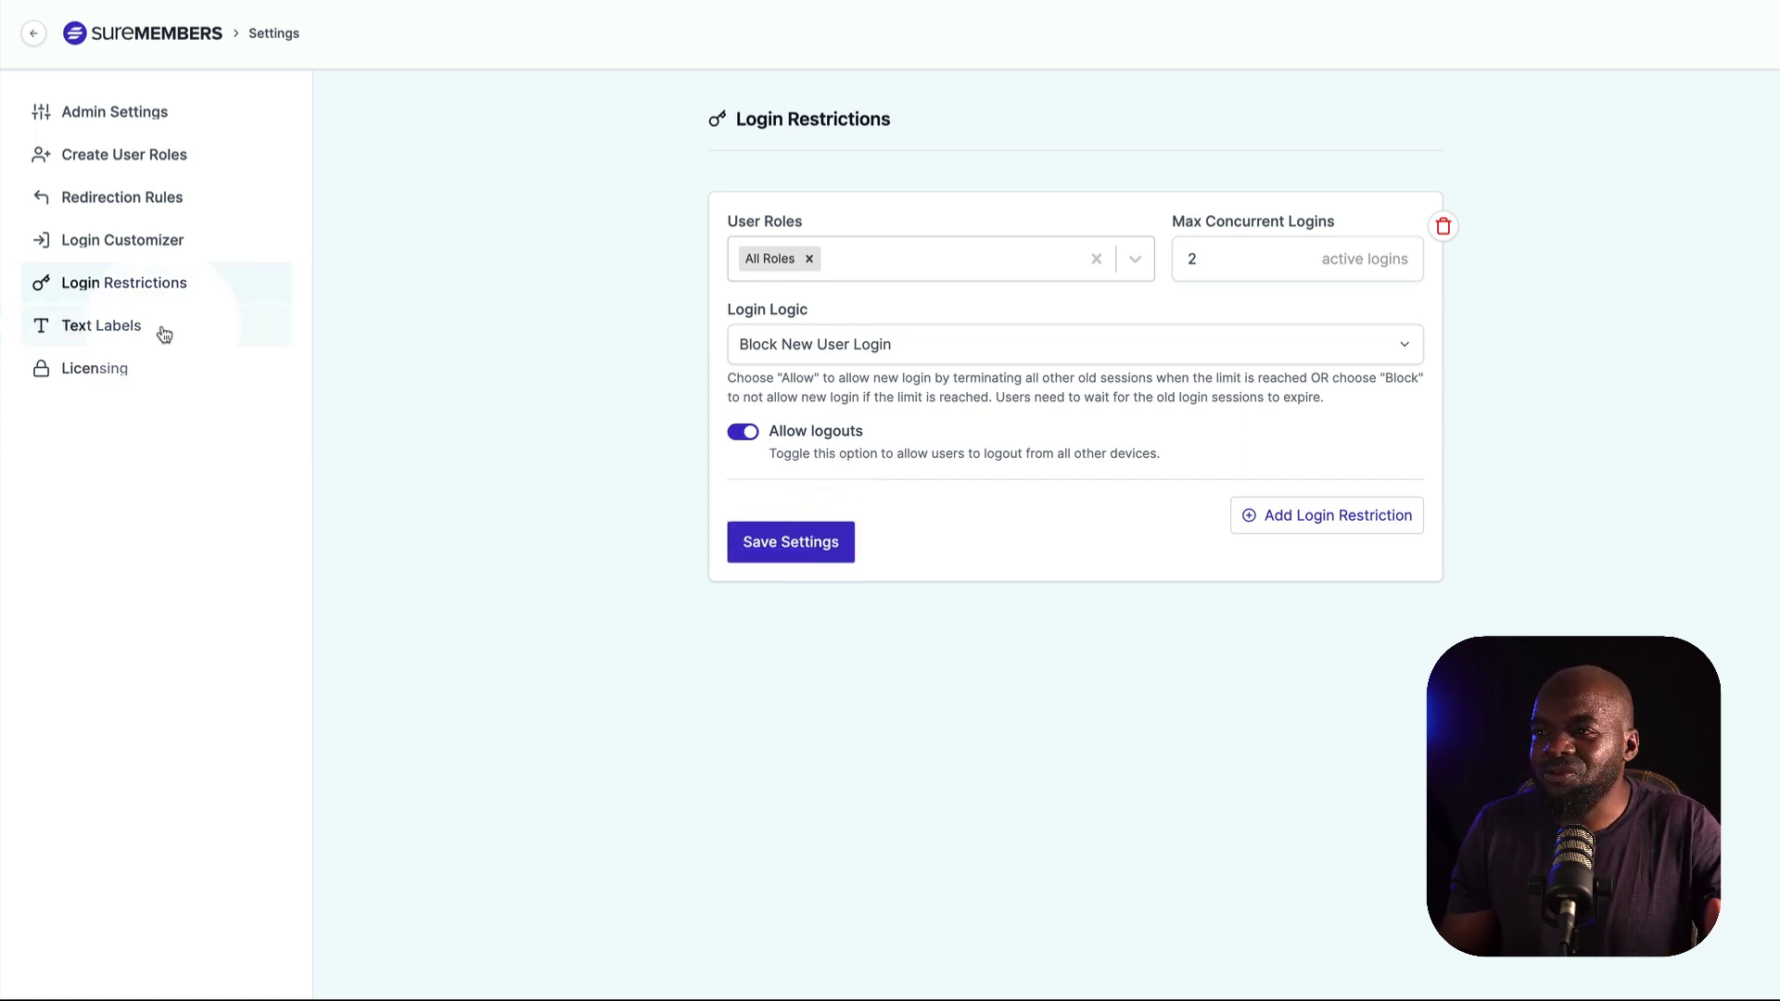
Leave settings and navigate back to WishList Member's course protection list
{"action": "left_click", "coordinate": [374, 84]}
{"action": "left_click", "coordinate": [1168, 116]}
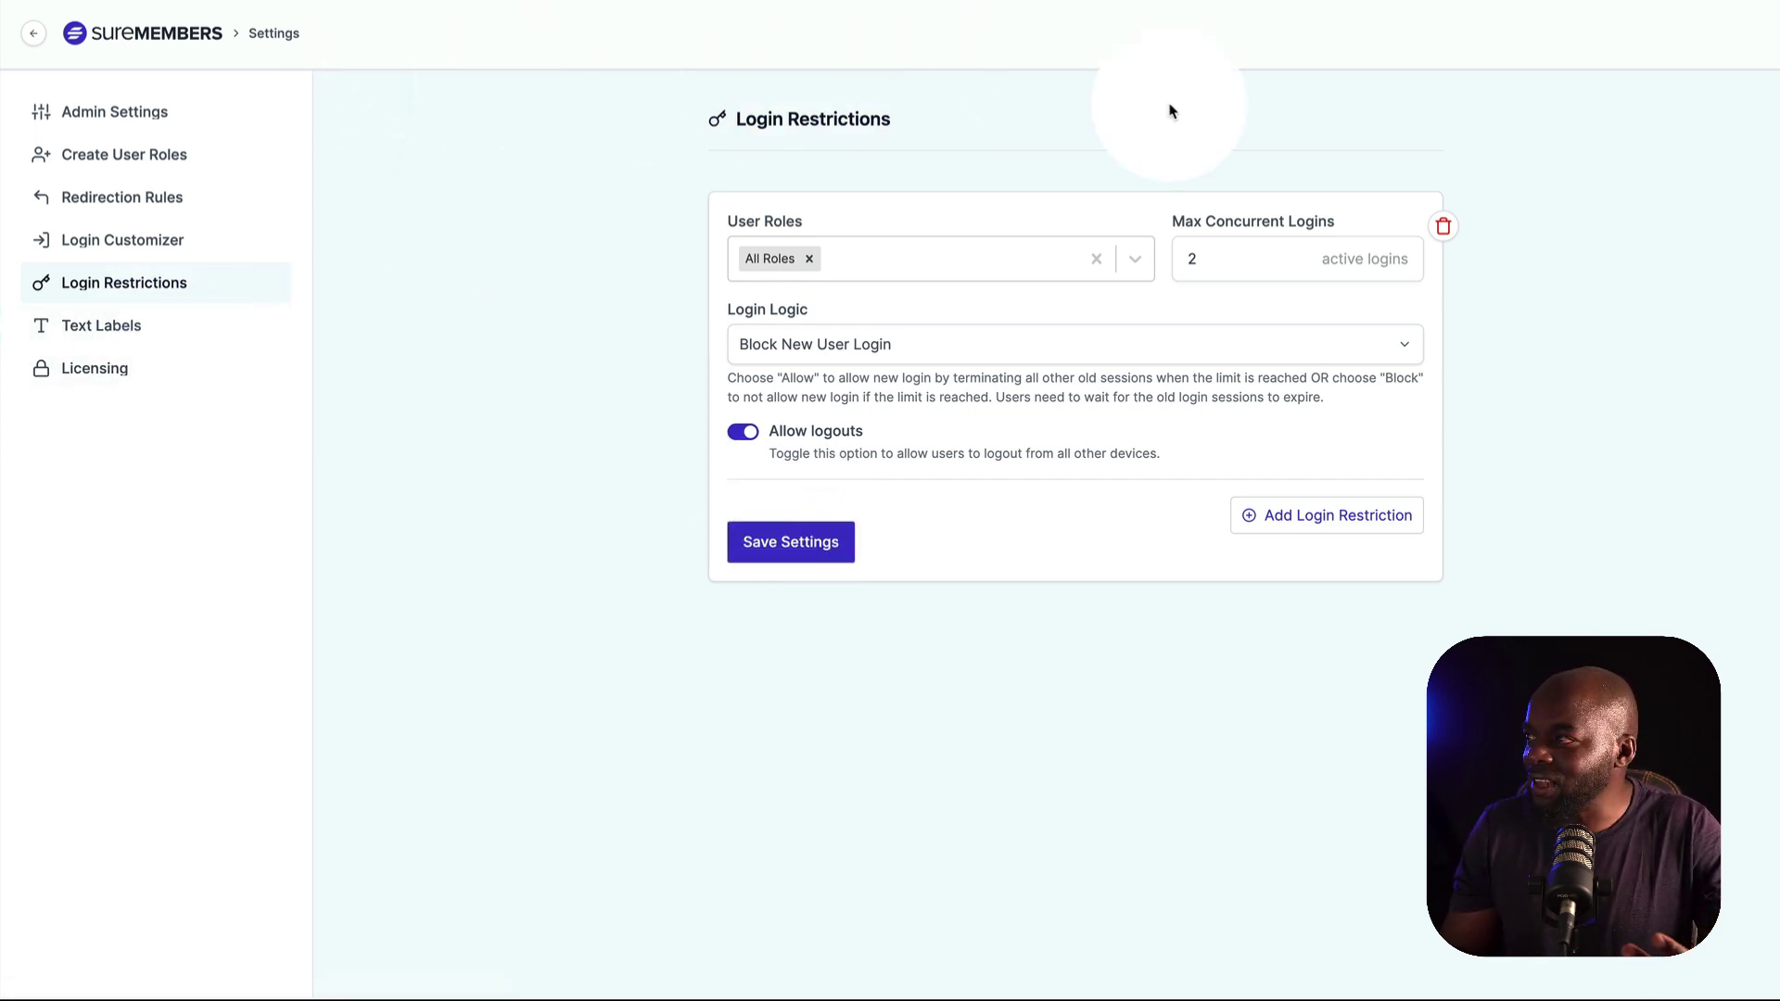
{"action": "left_click", "coordinate": [31, 34]}
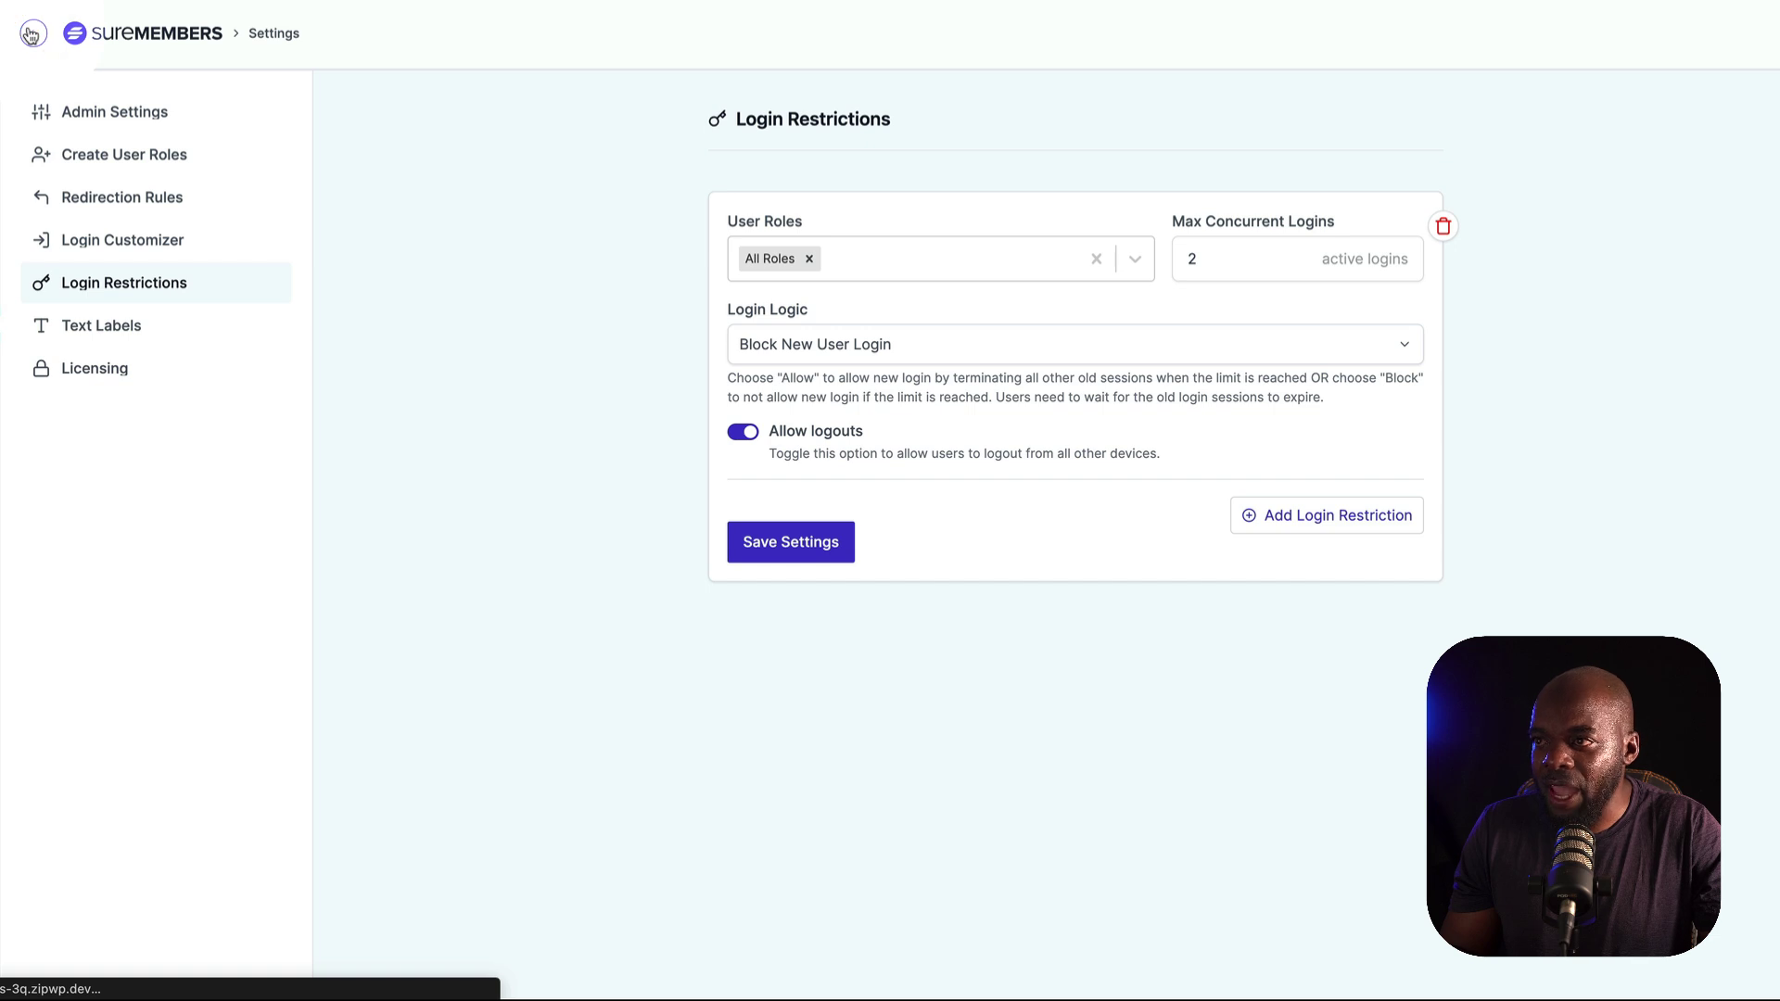
{"action": "left_click", "coordinate": [87, 56]}
{"action": "left_click", "coordinate": [325, 78]}
{"action": "left_click", "coordinate": [409, 464]}
{"action": "left_click", "coordinate": [44, 146]}
{"action": "left_click", "coordinate": [238, 42]}
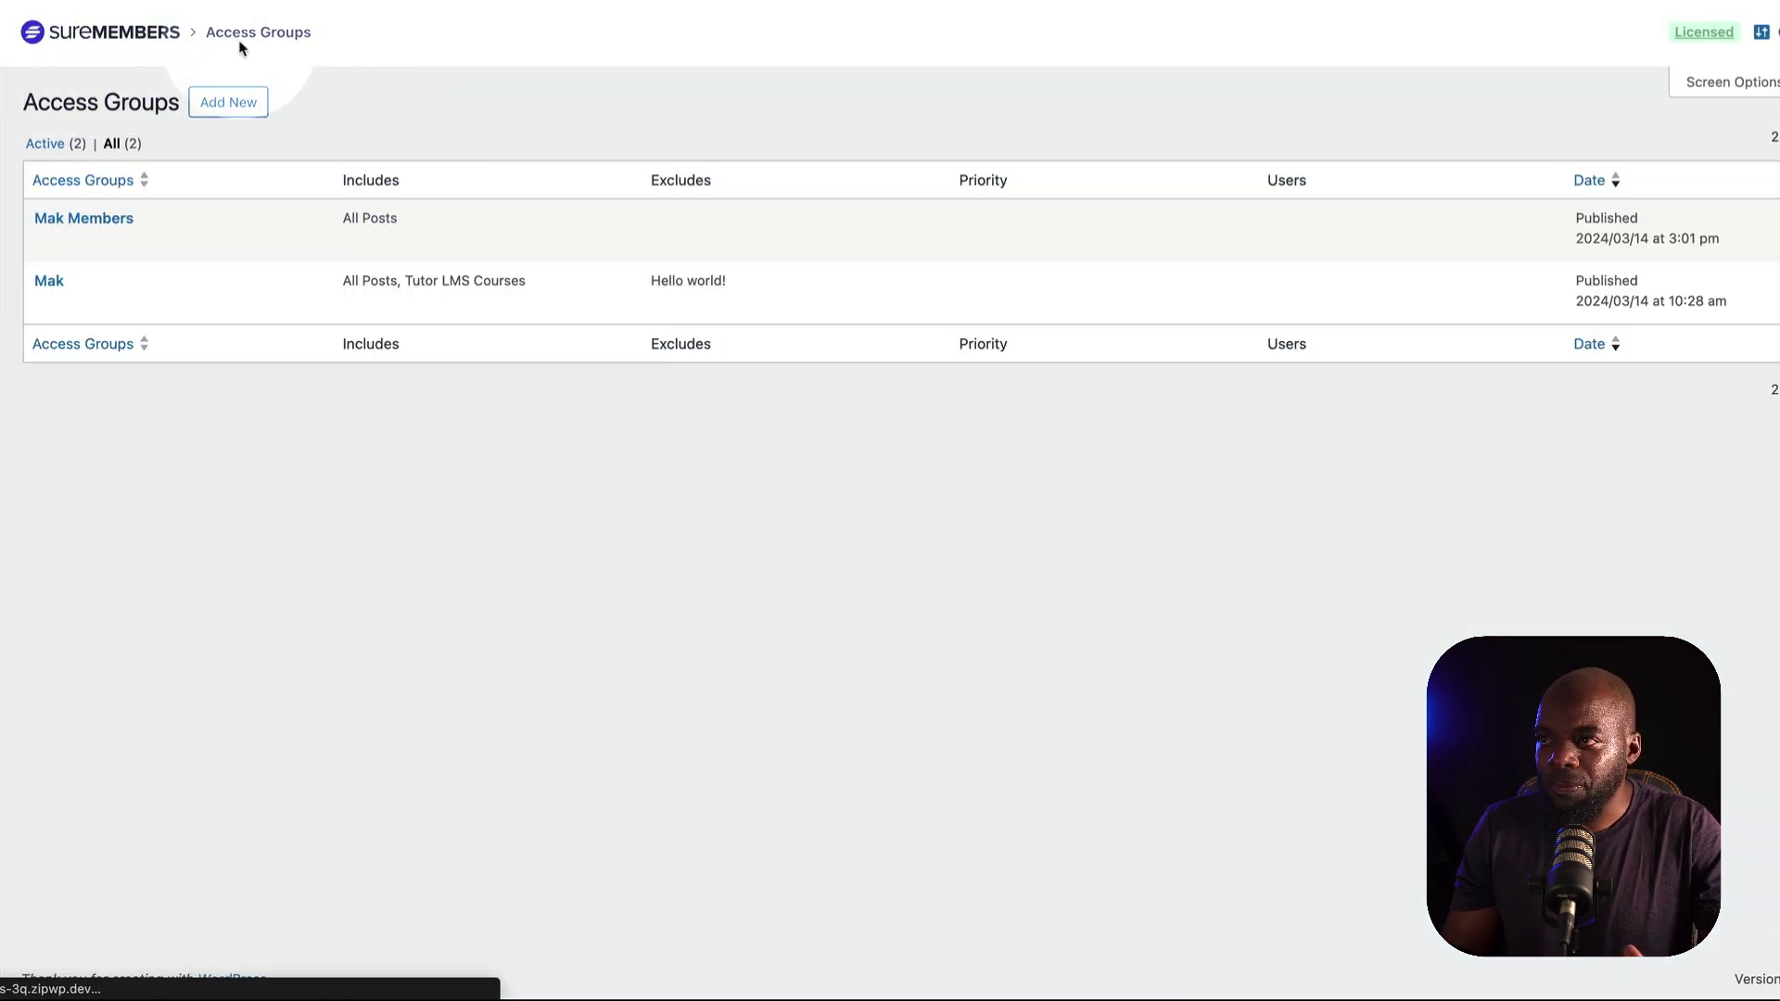
{"action": "left_click", "coordinate": [308, 51]}
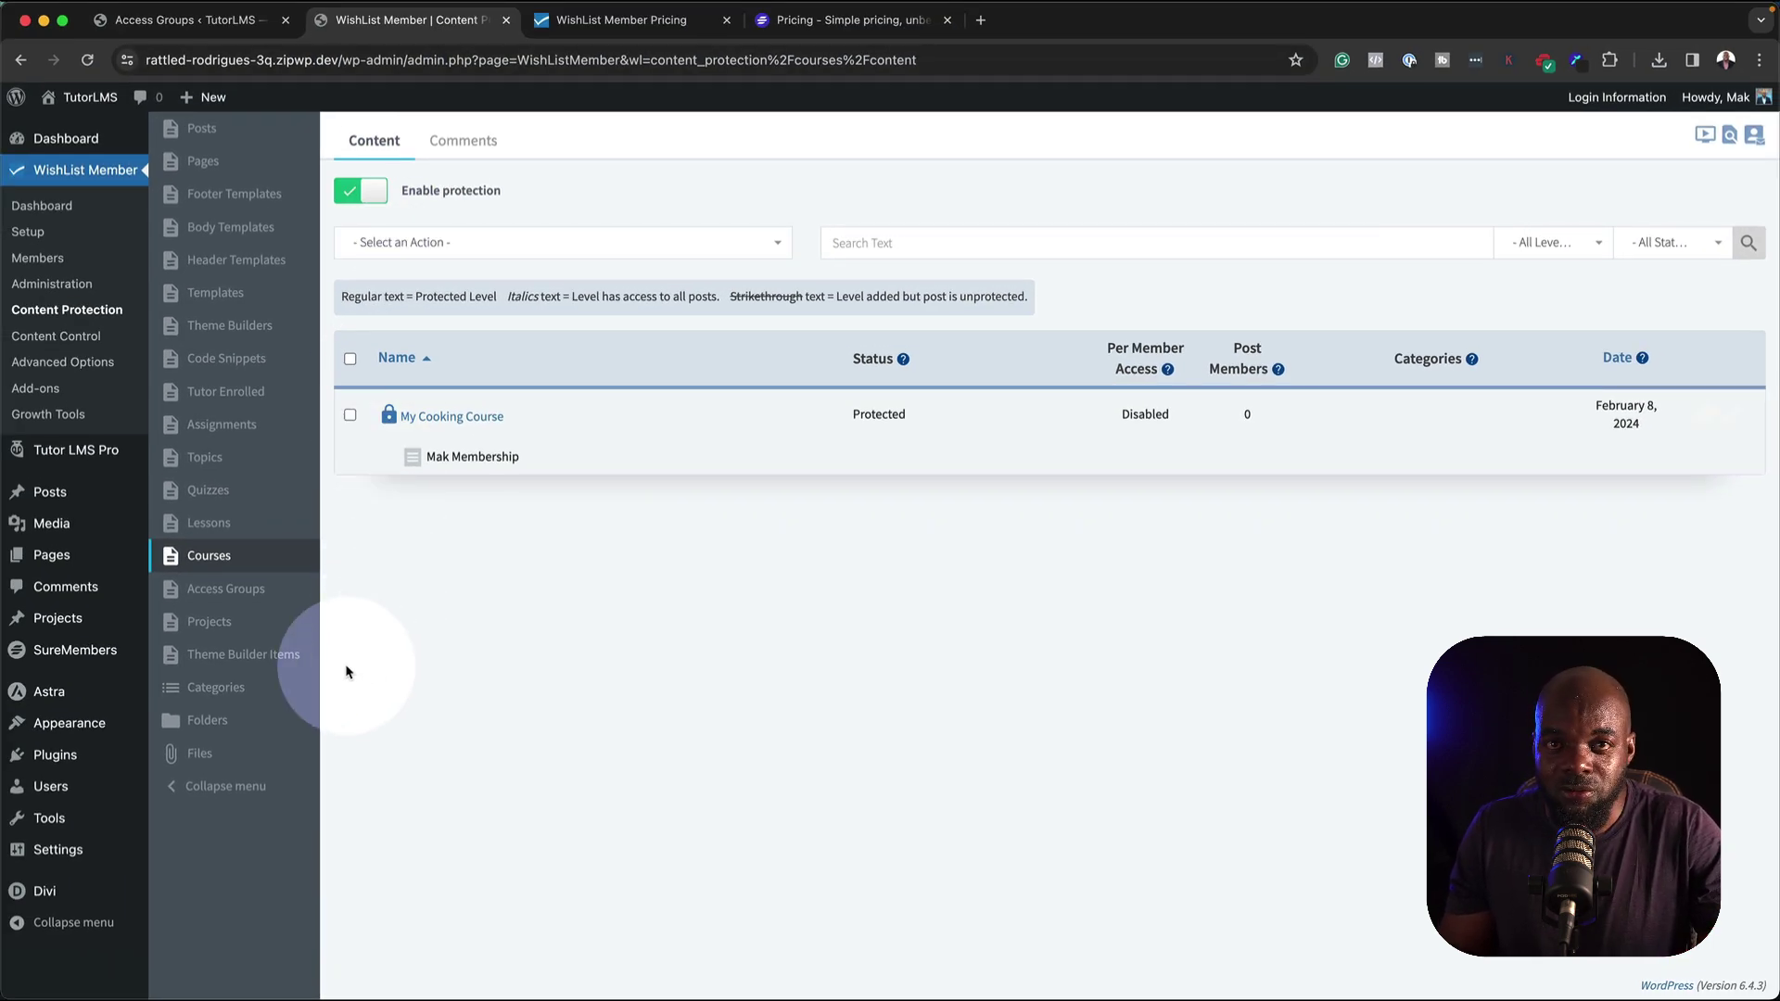
Go from the WishList Member dashboard to Setup's Membership Levels page listing Mak and Mak Membership
{"action": "left_click", "coordinate": [54, 207]}
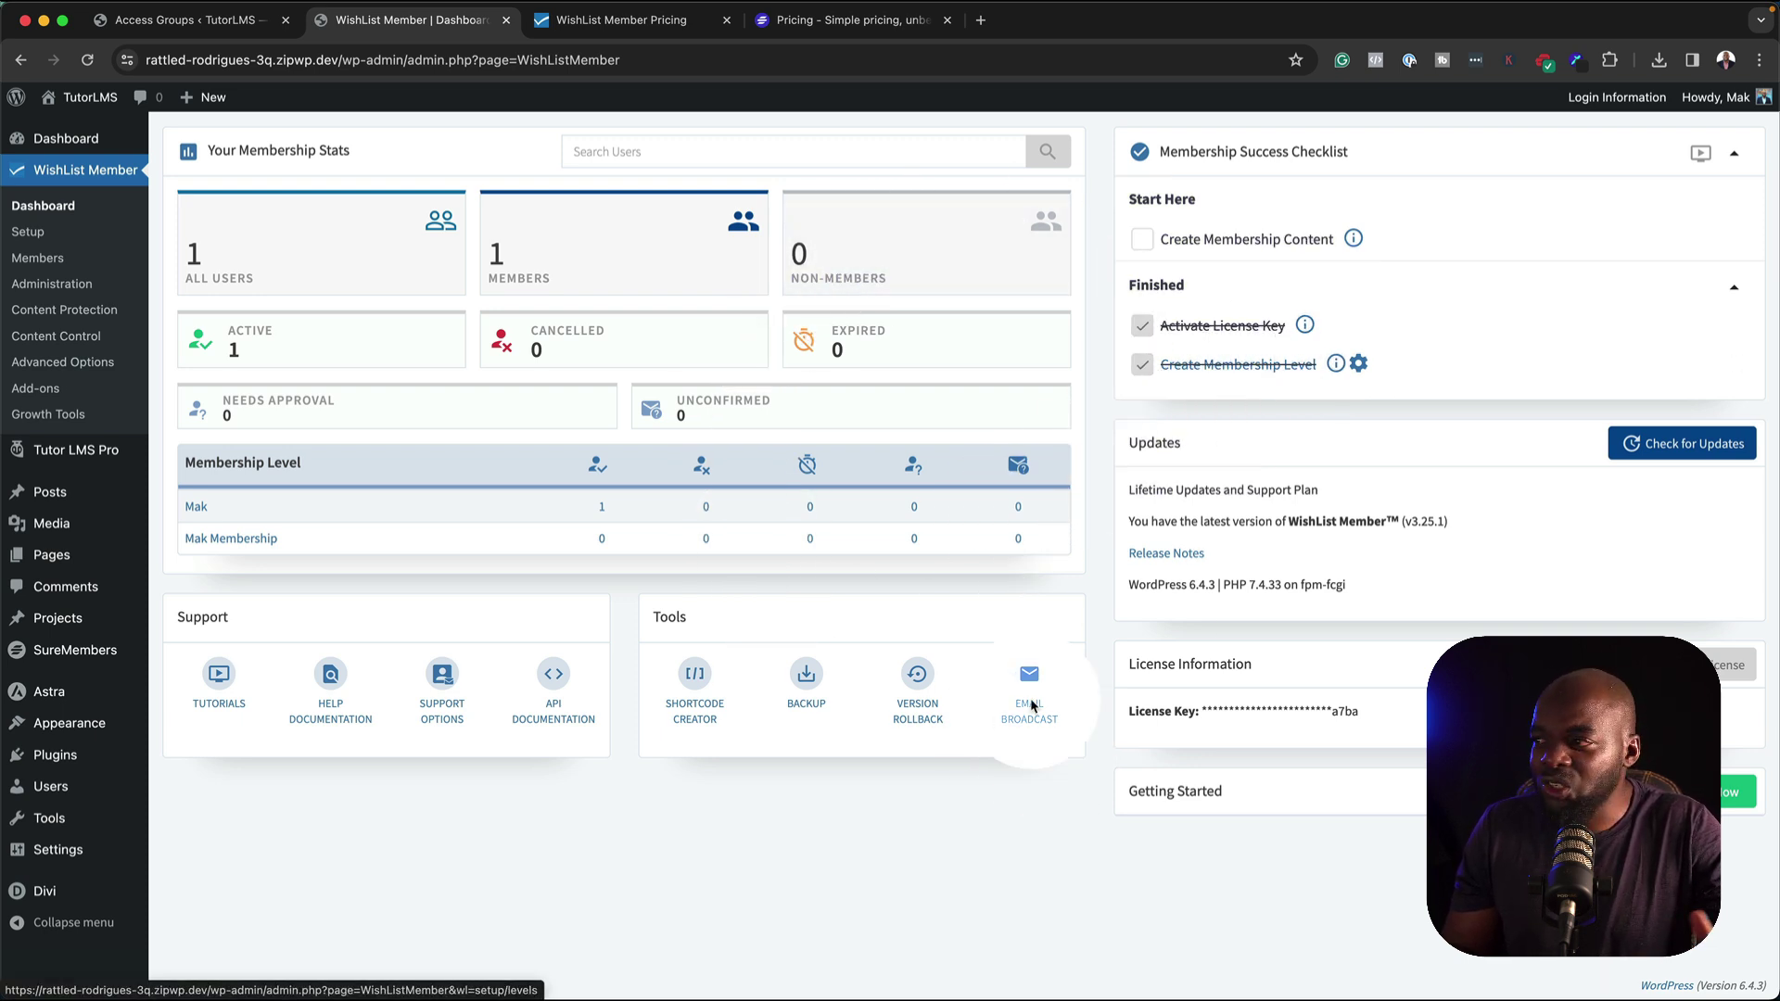
{"action": "left_click", "coordinate": [44, 235]}
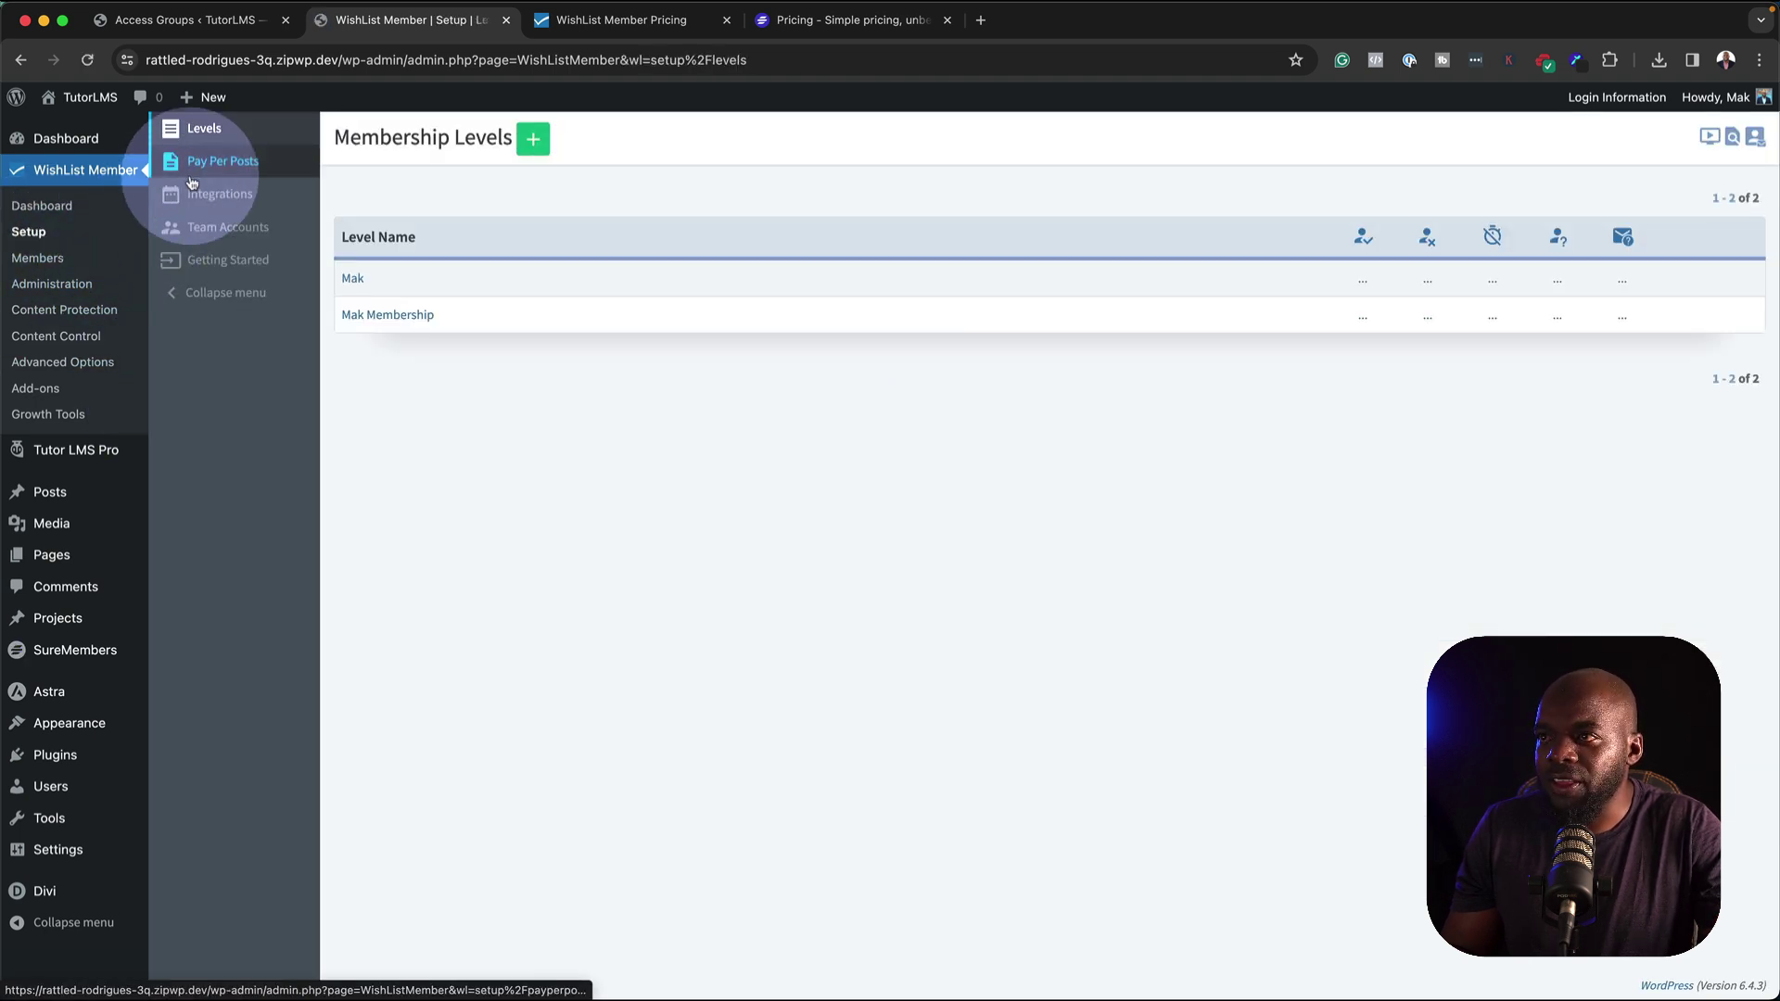
Browse the list of payment provider integrations
{"action": "left_click", "coordinate": [249, 197]}
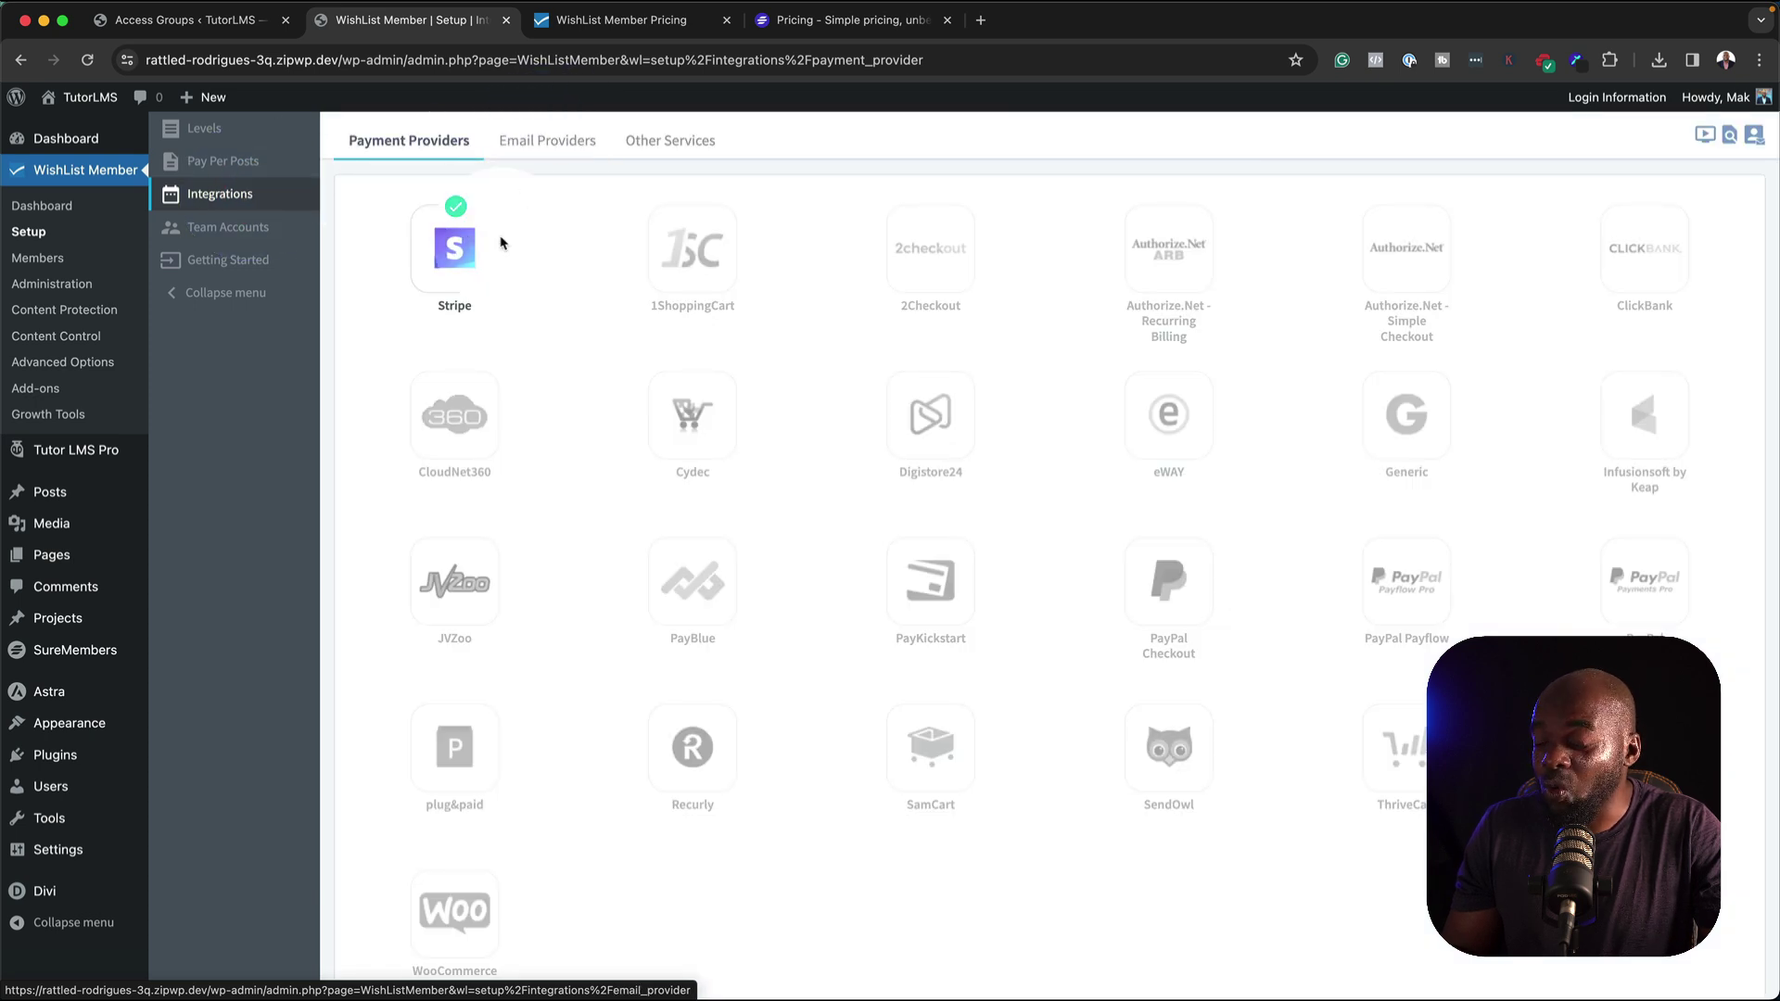
{"action": "scroll", "coordinate": [1024, 658], "scroll_direction": "down", "scroll_amount": 2}
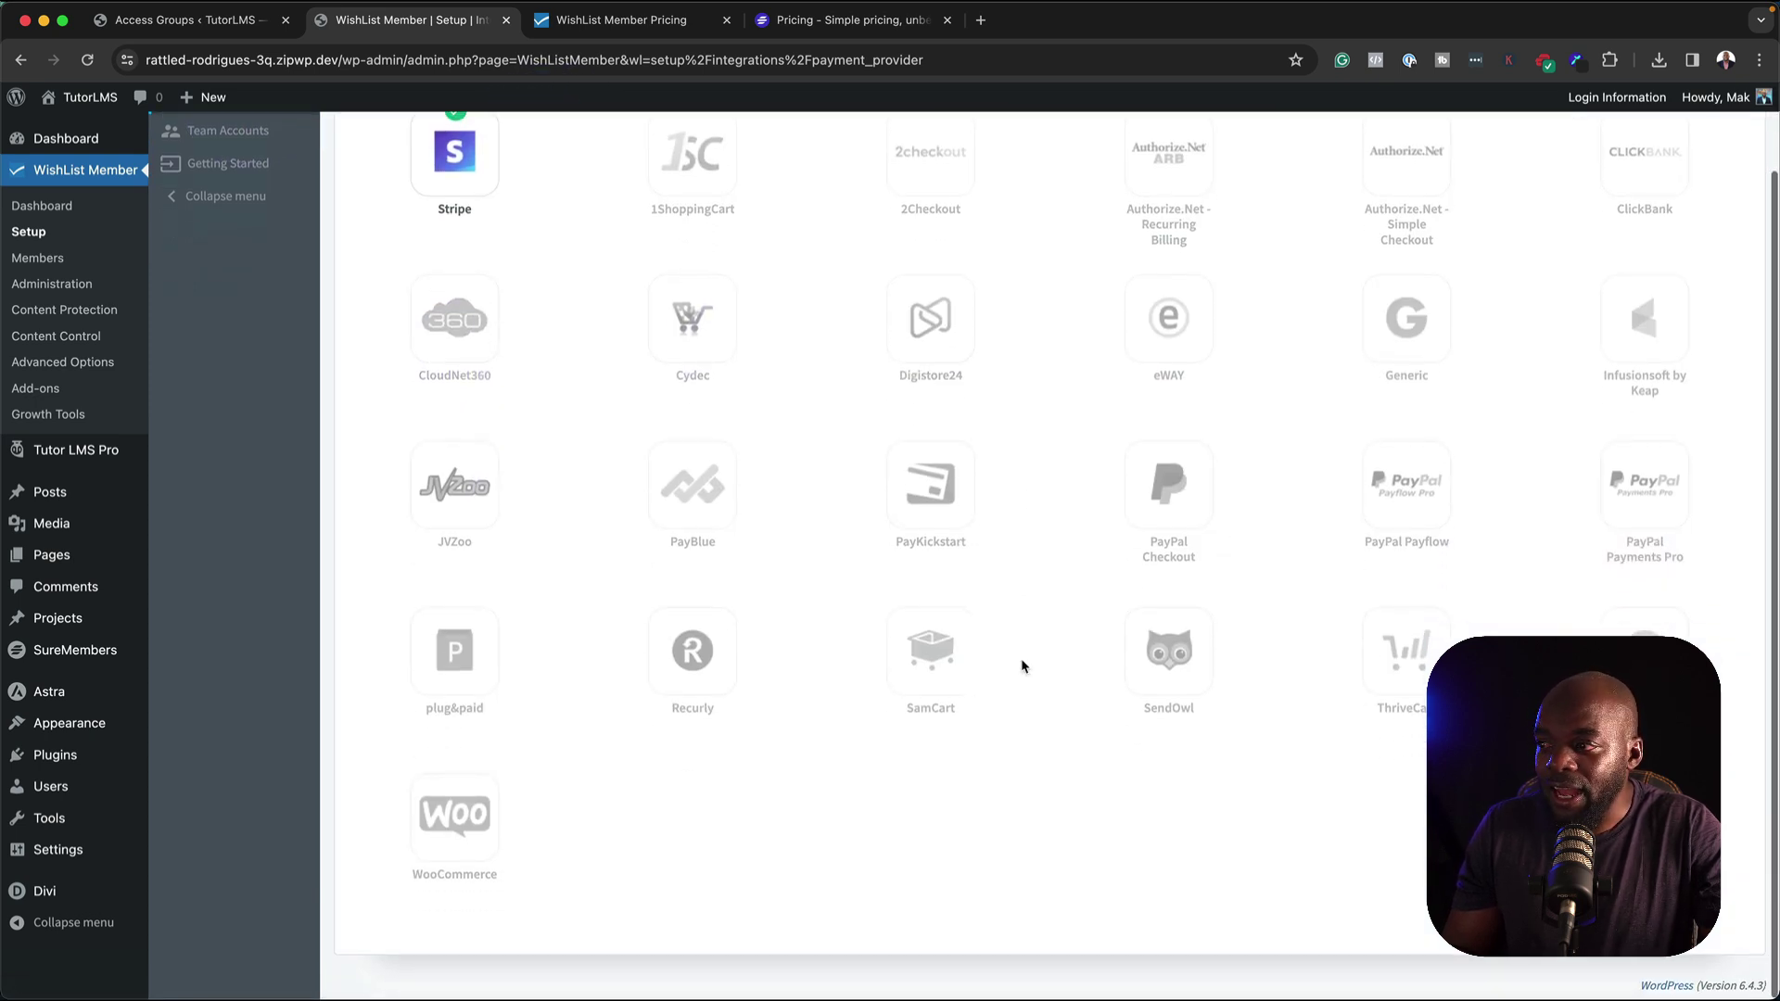
{"action": "scroll", "coordinate": [1022, 666], "scroll_direction": "up", "scroll_amount": 1}
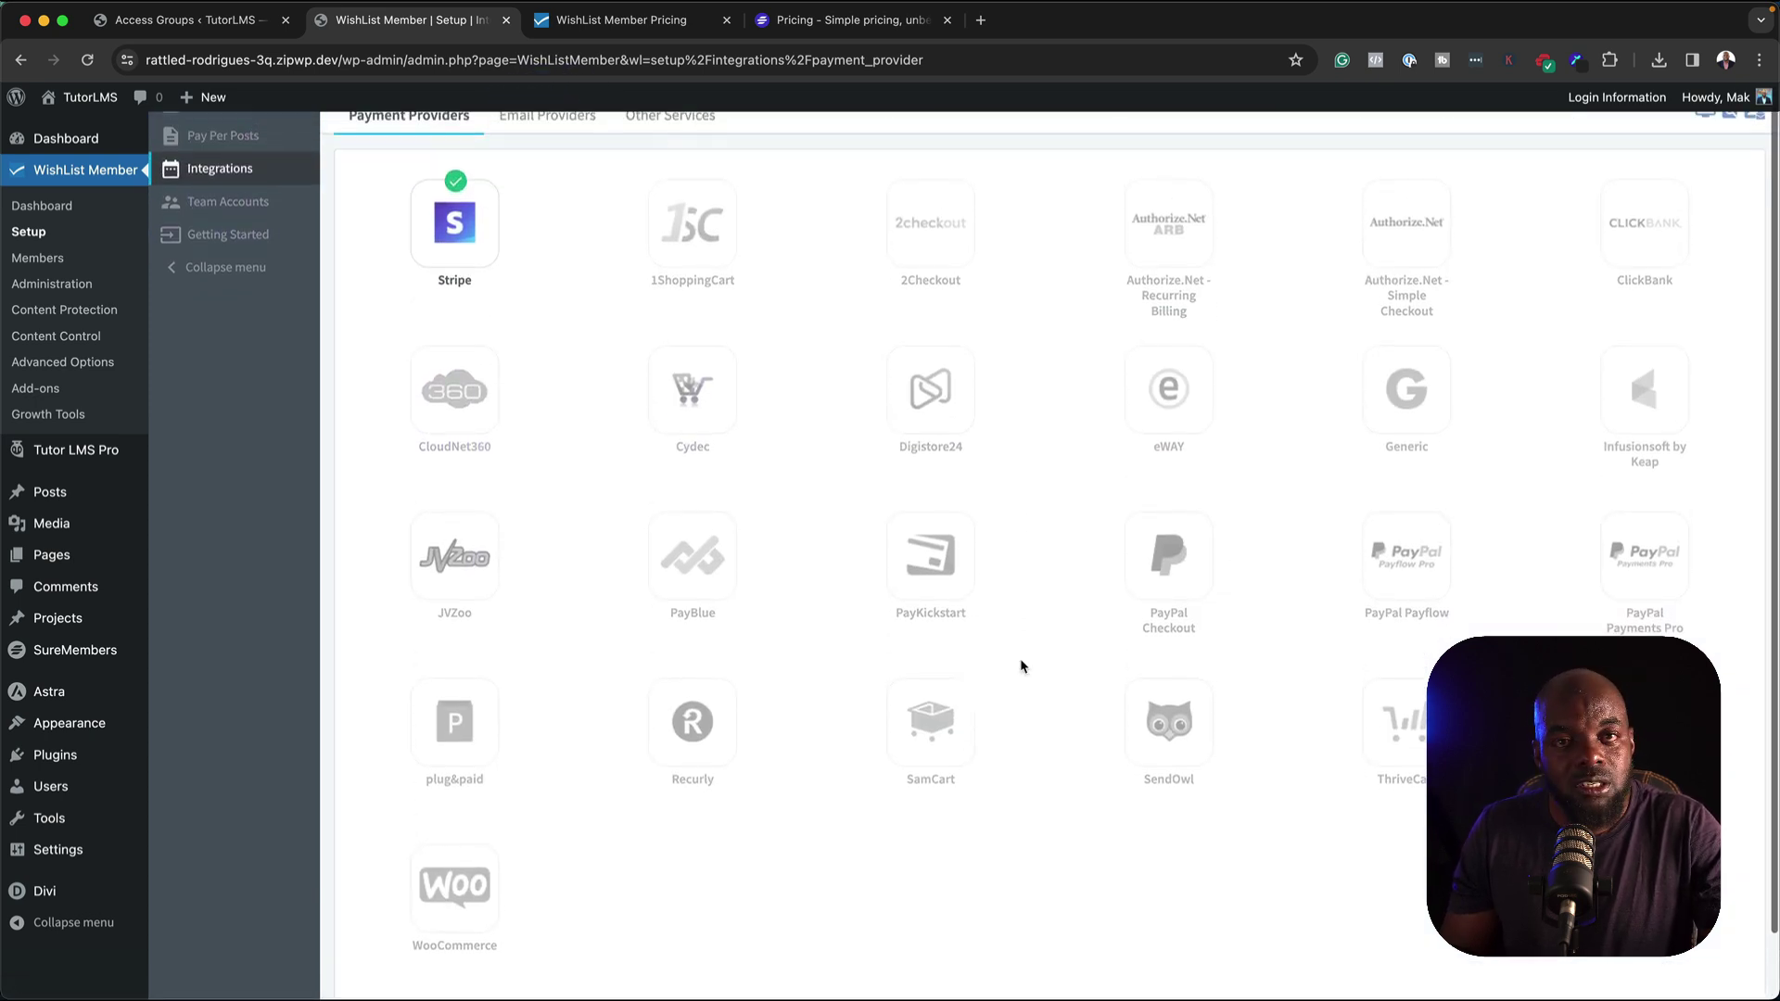
{"action": "scroll", "coordinate": [1020, 665], "scroll_direction": "up", "scroll_amount": 1}
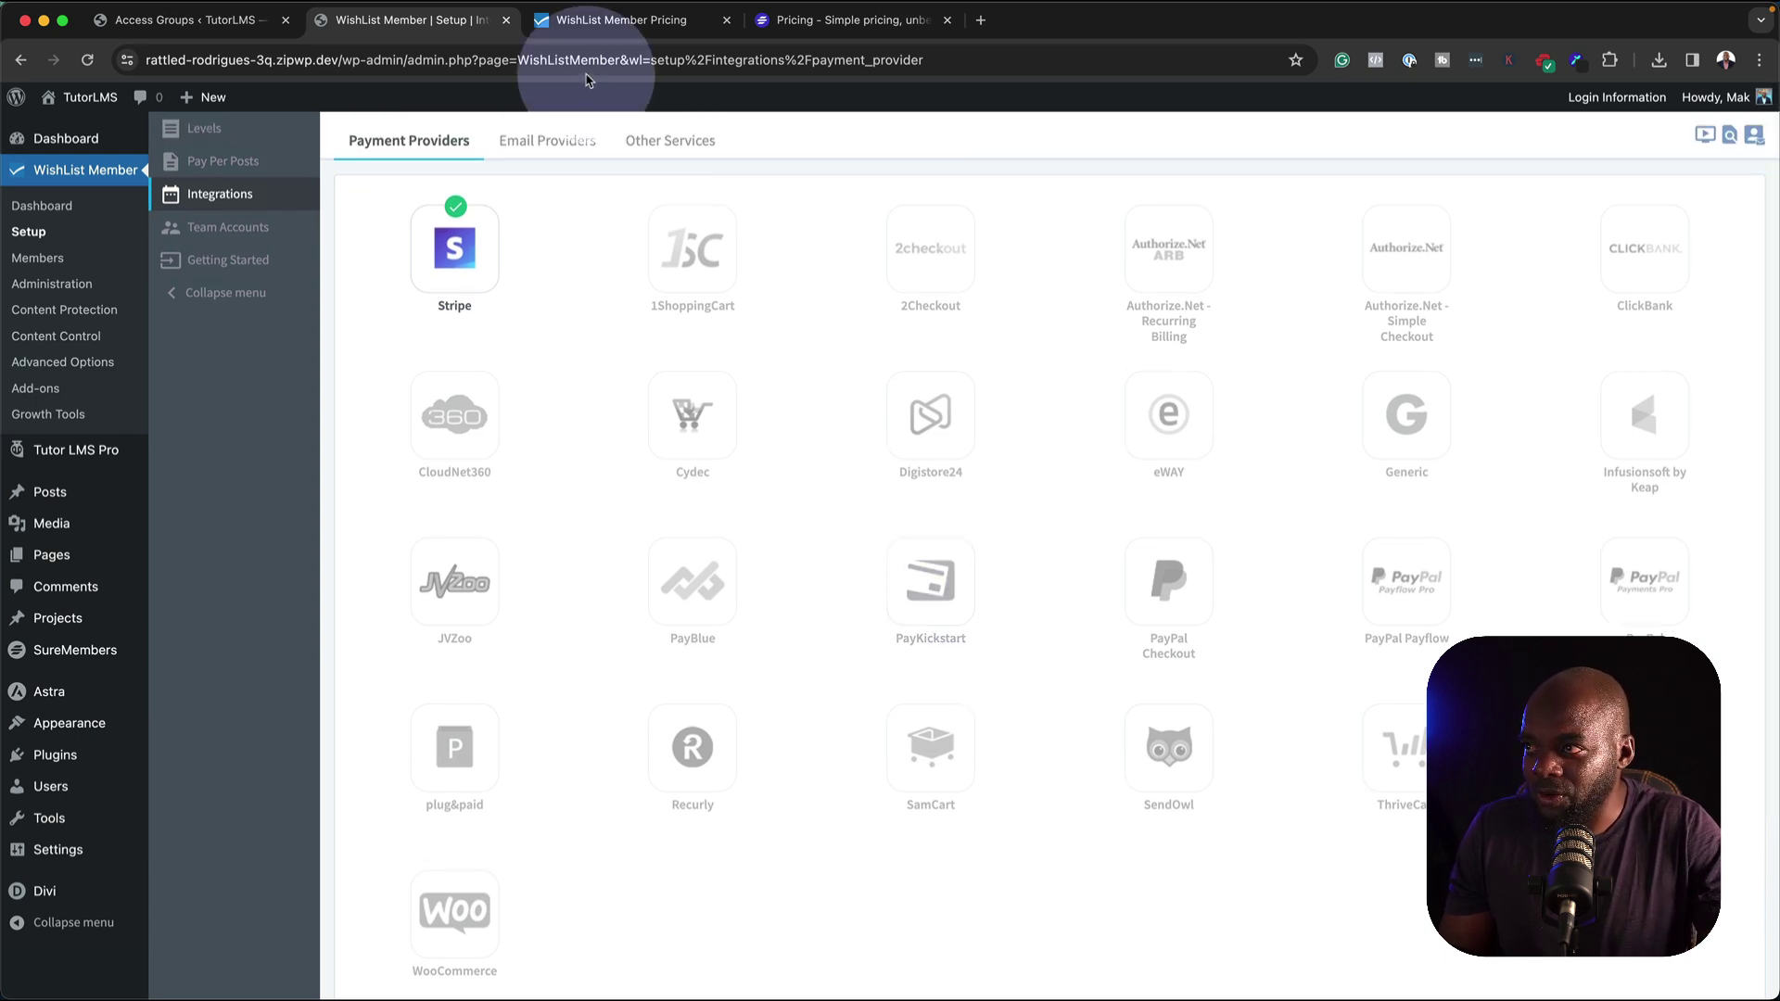
Review the email and other service integrations, then return to the SureMembers Access Groups list
{"action": "left_click", "coordinate": [554, 144]}
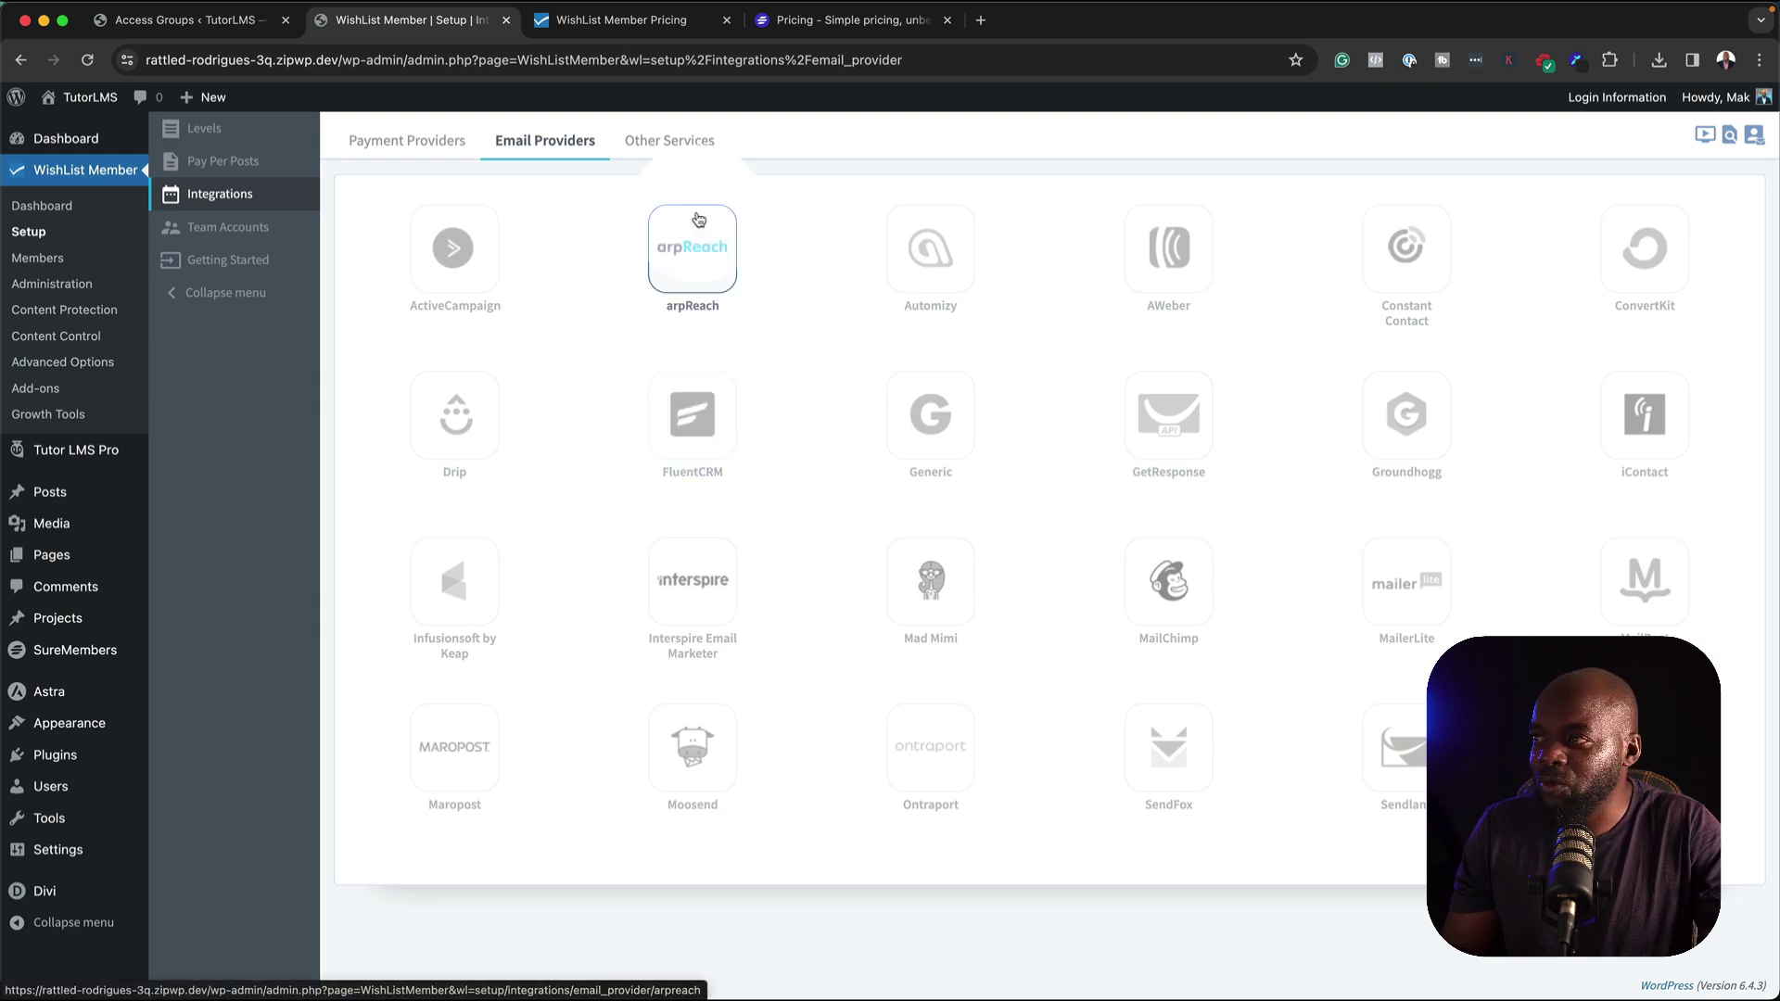
{"action": "left_click", "coordinate": [694, 145]}
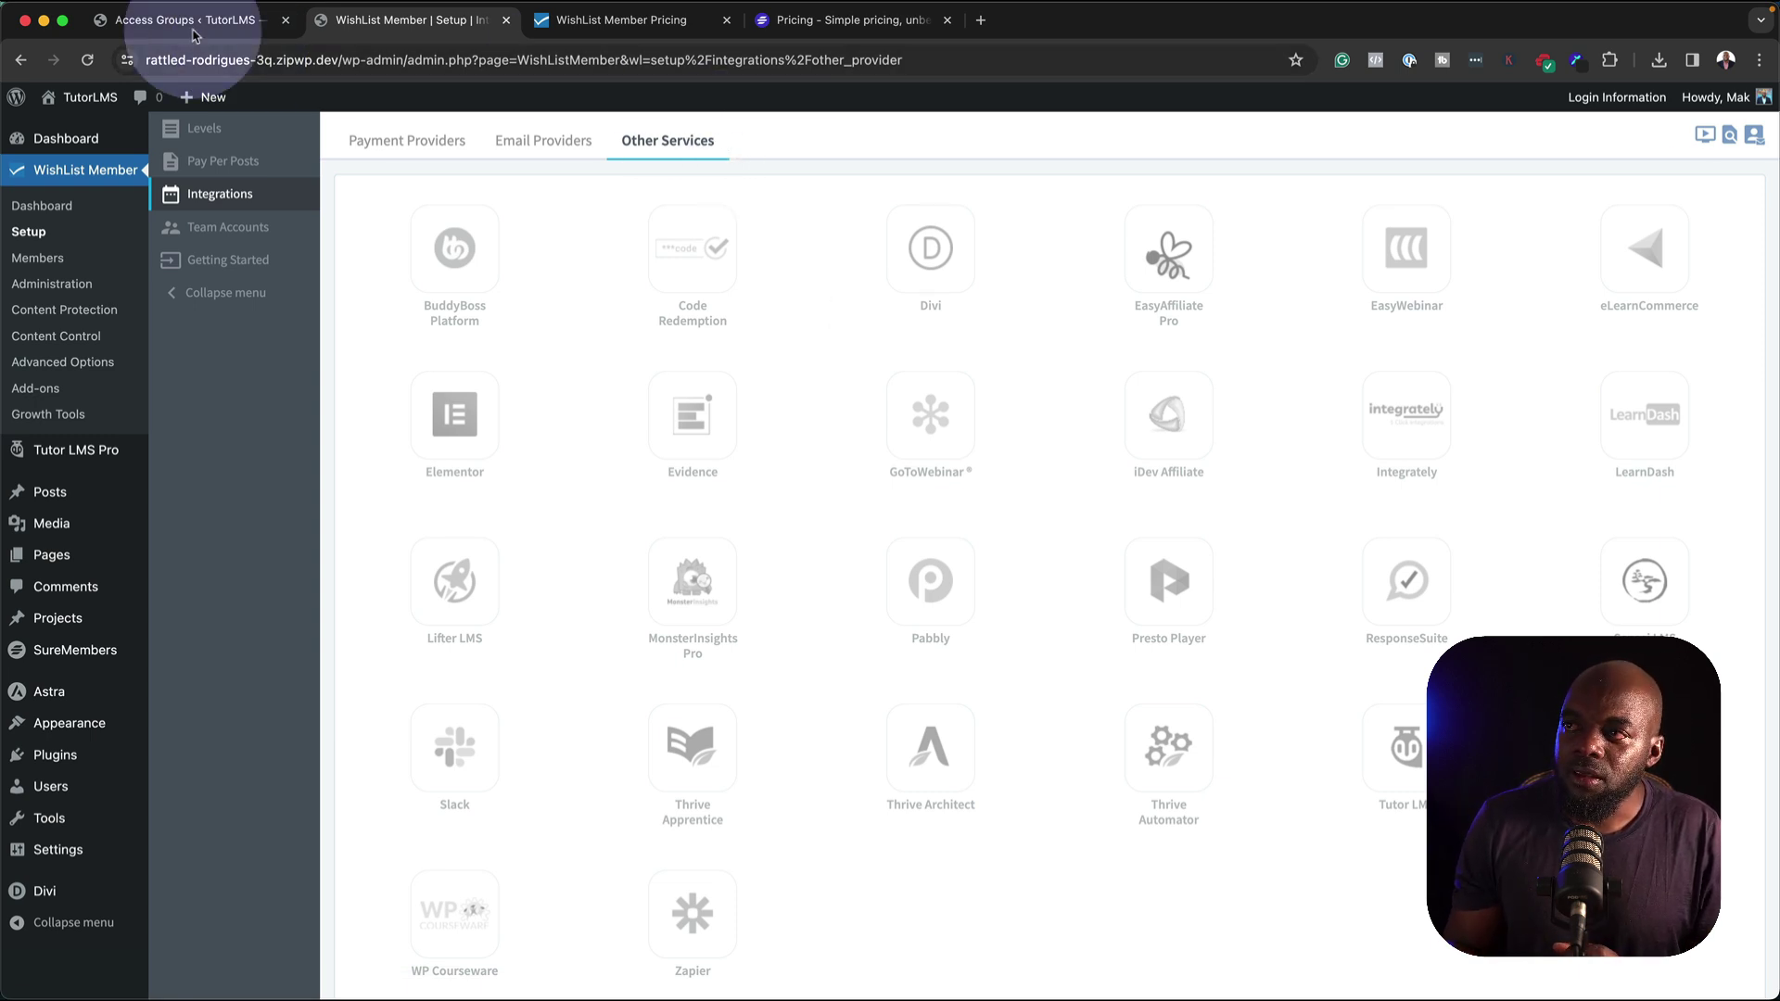
{"action": "left_click", "coordinate": [137, 25]}
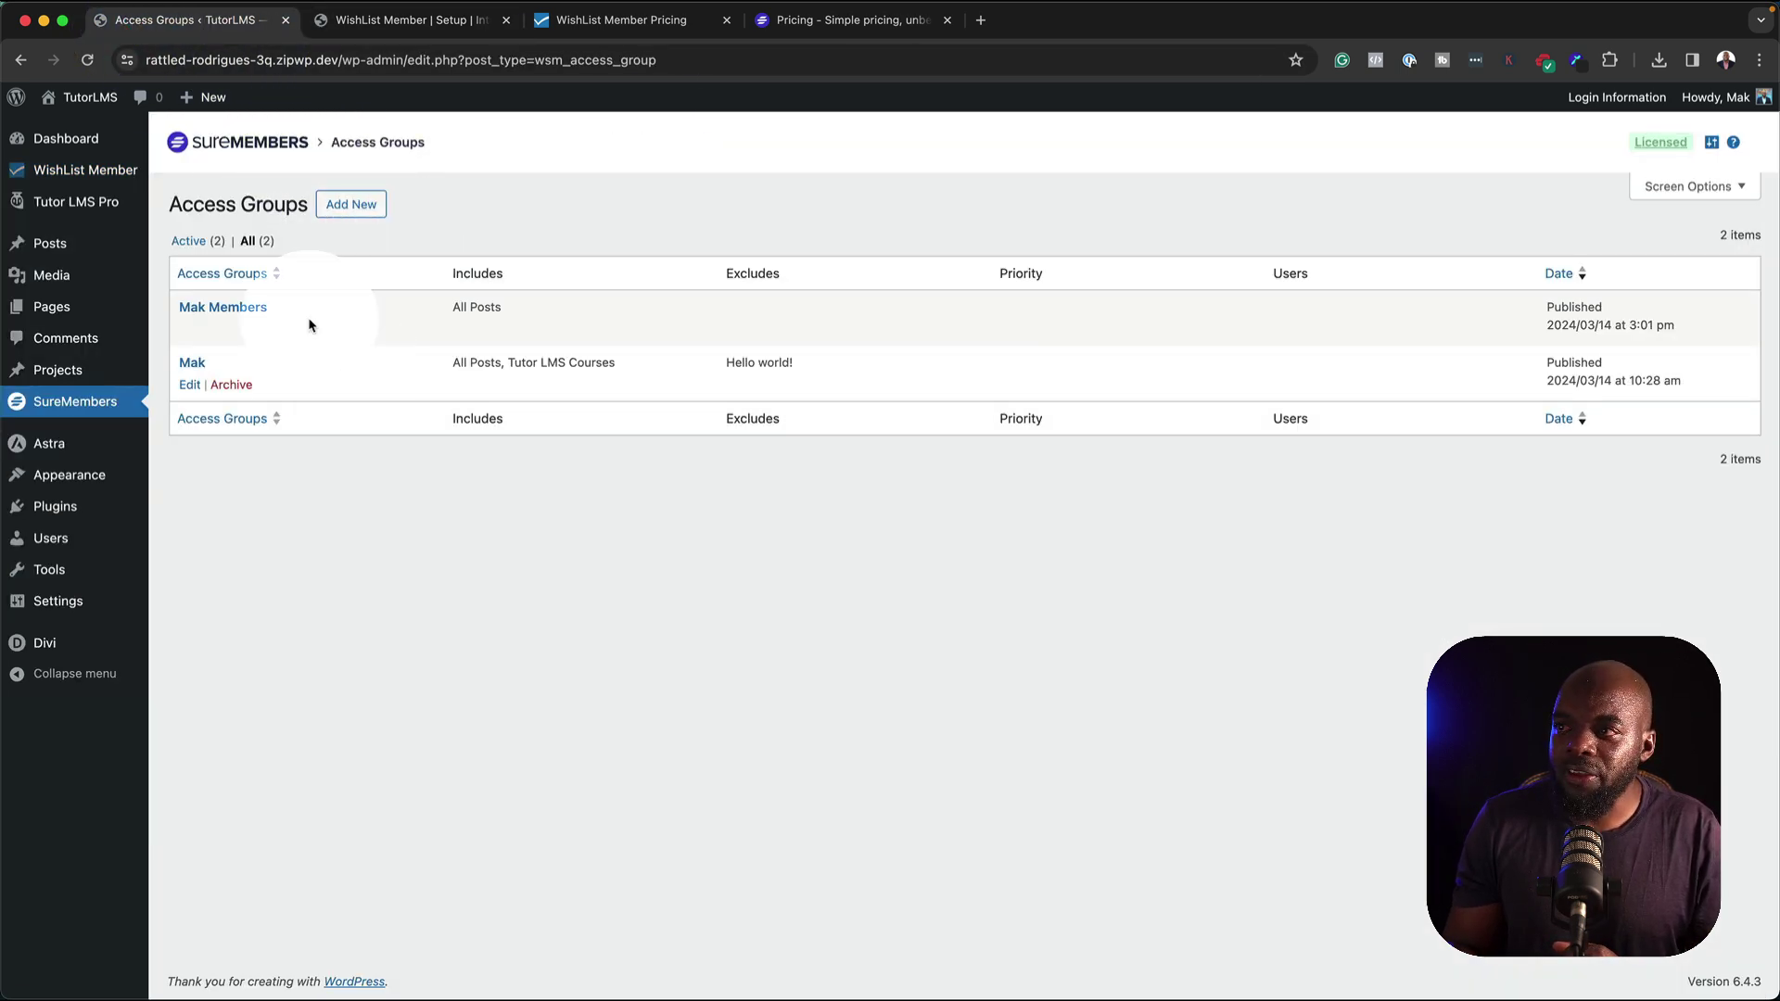
{"action": "left_click", "coordinate": [564, 618]}
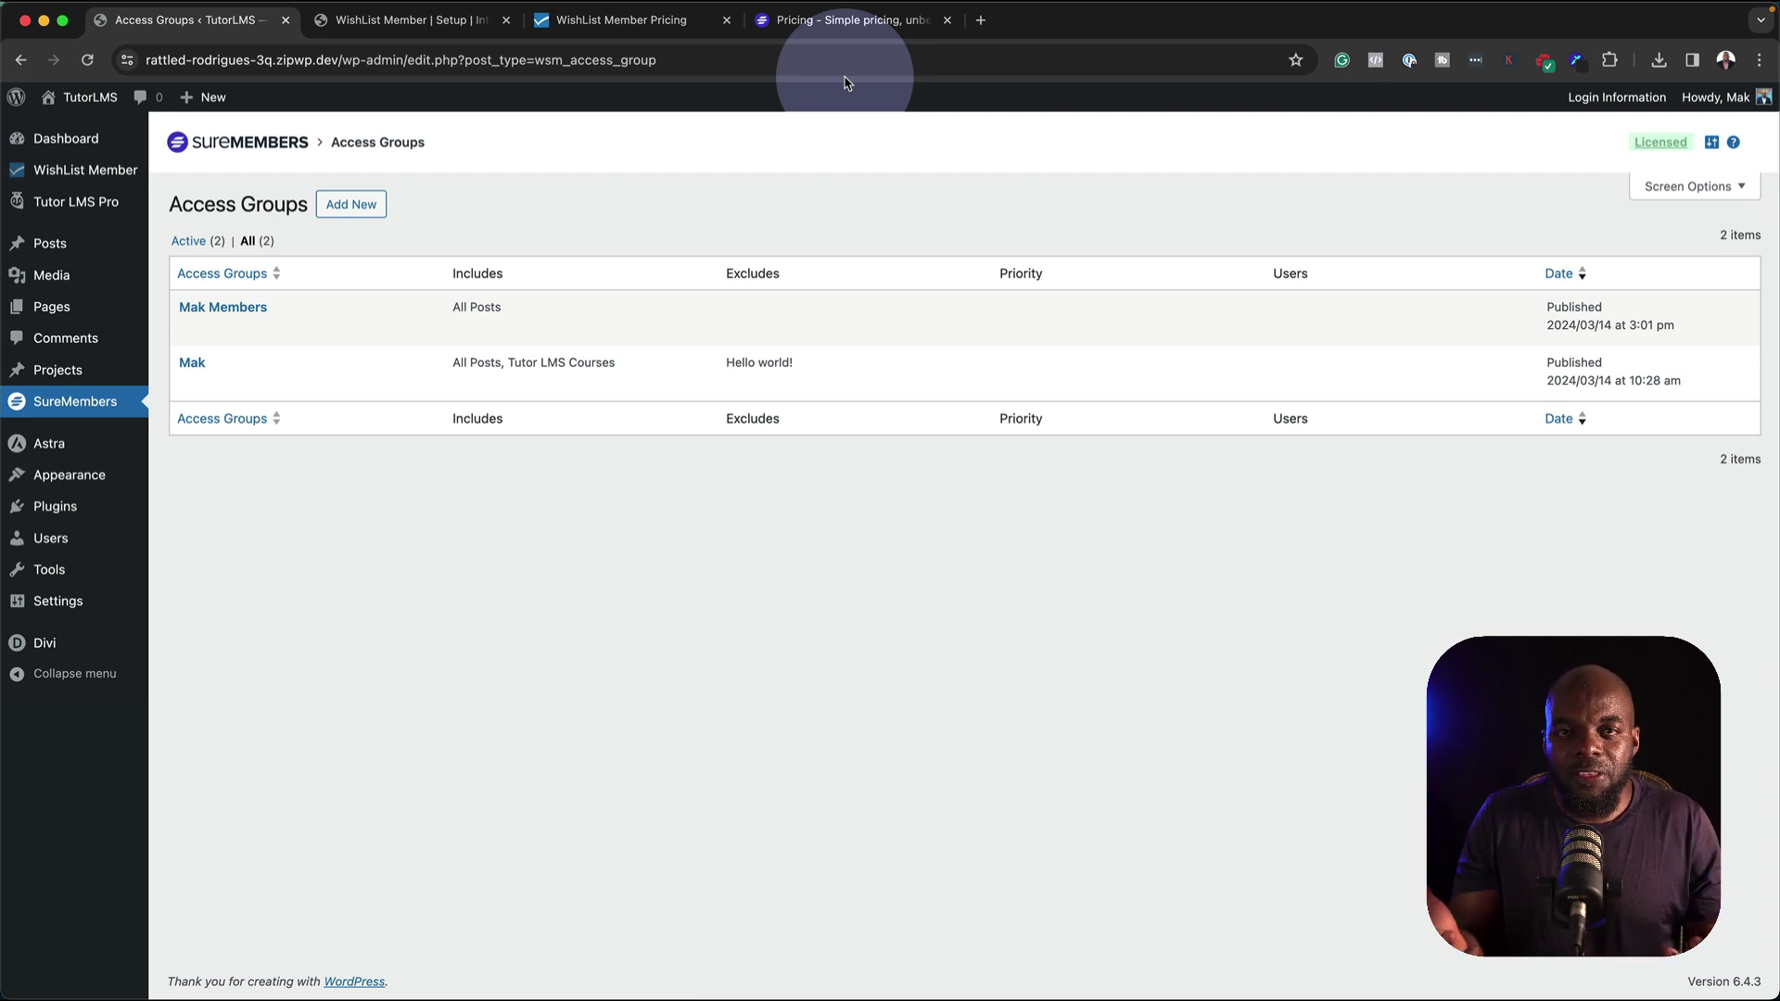
Back in WishList Member, glance at Payment Providers, then open Members showing the Mak-level member
{"action": "left_click", "coordinate": [445, 20]}
{"action": "left_click", "coordinate": [412, 139]}
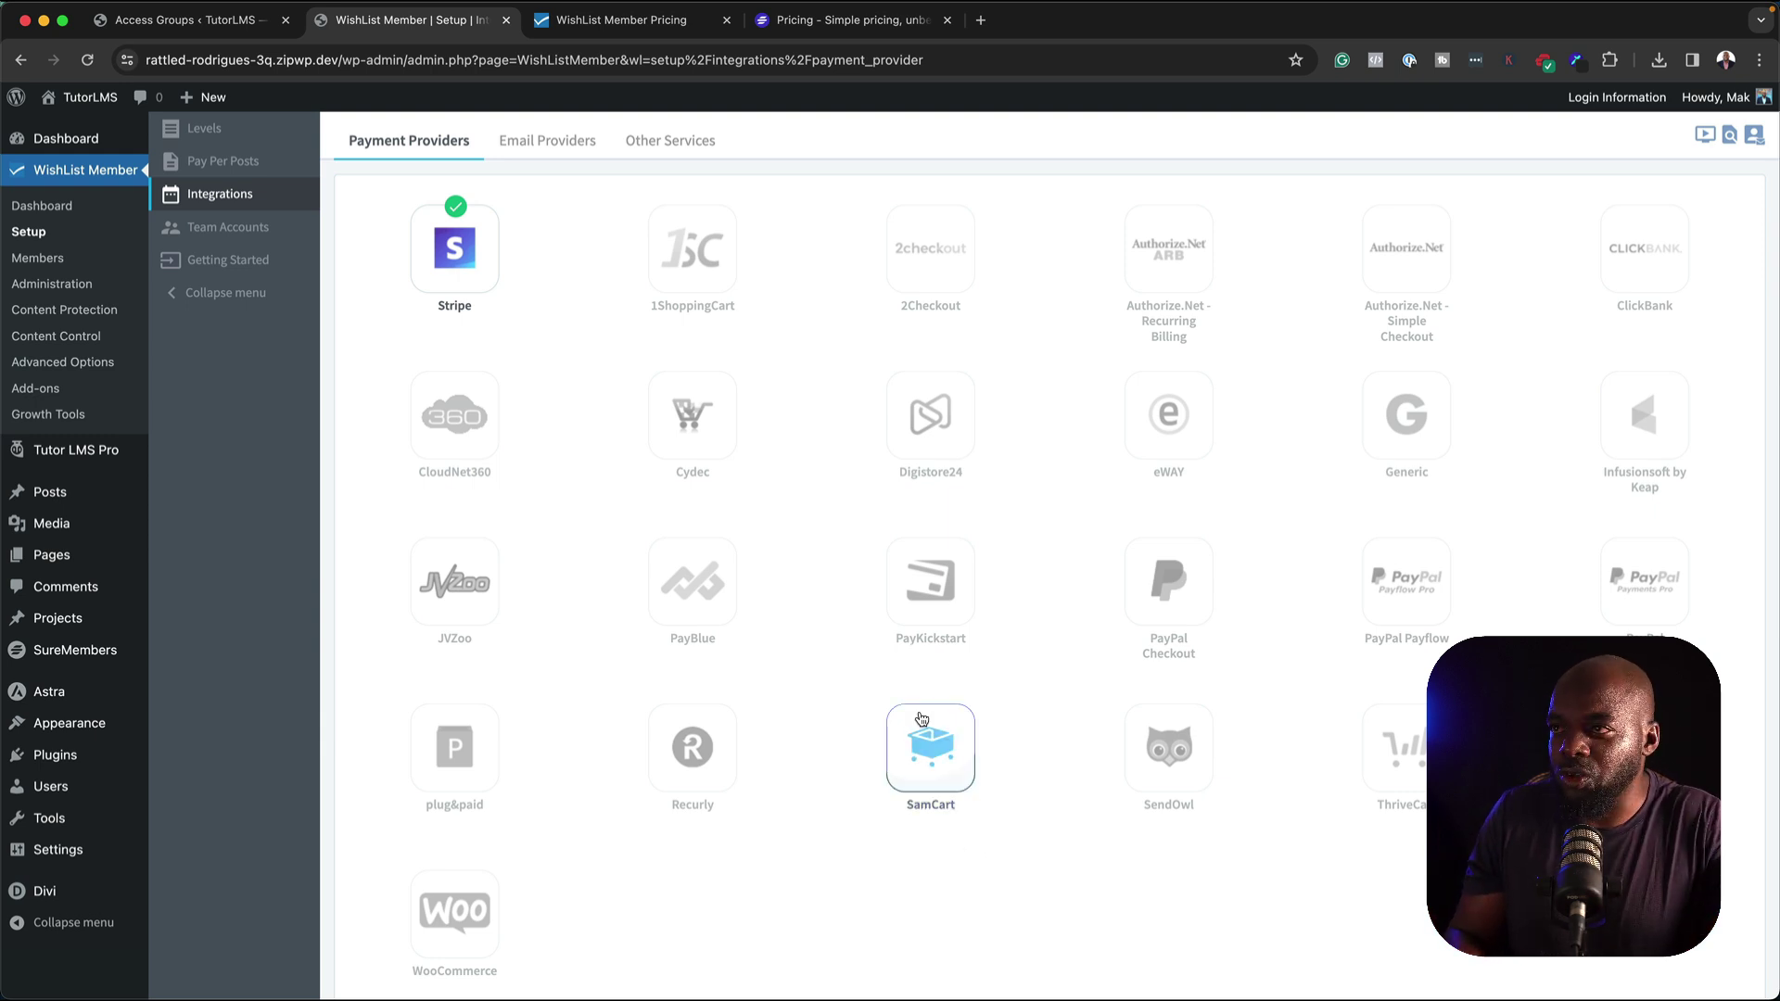
{"action": "left_click", "coordinate": [67, 263]}
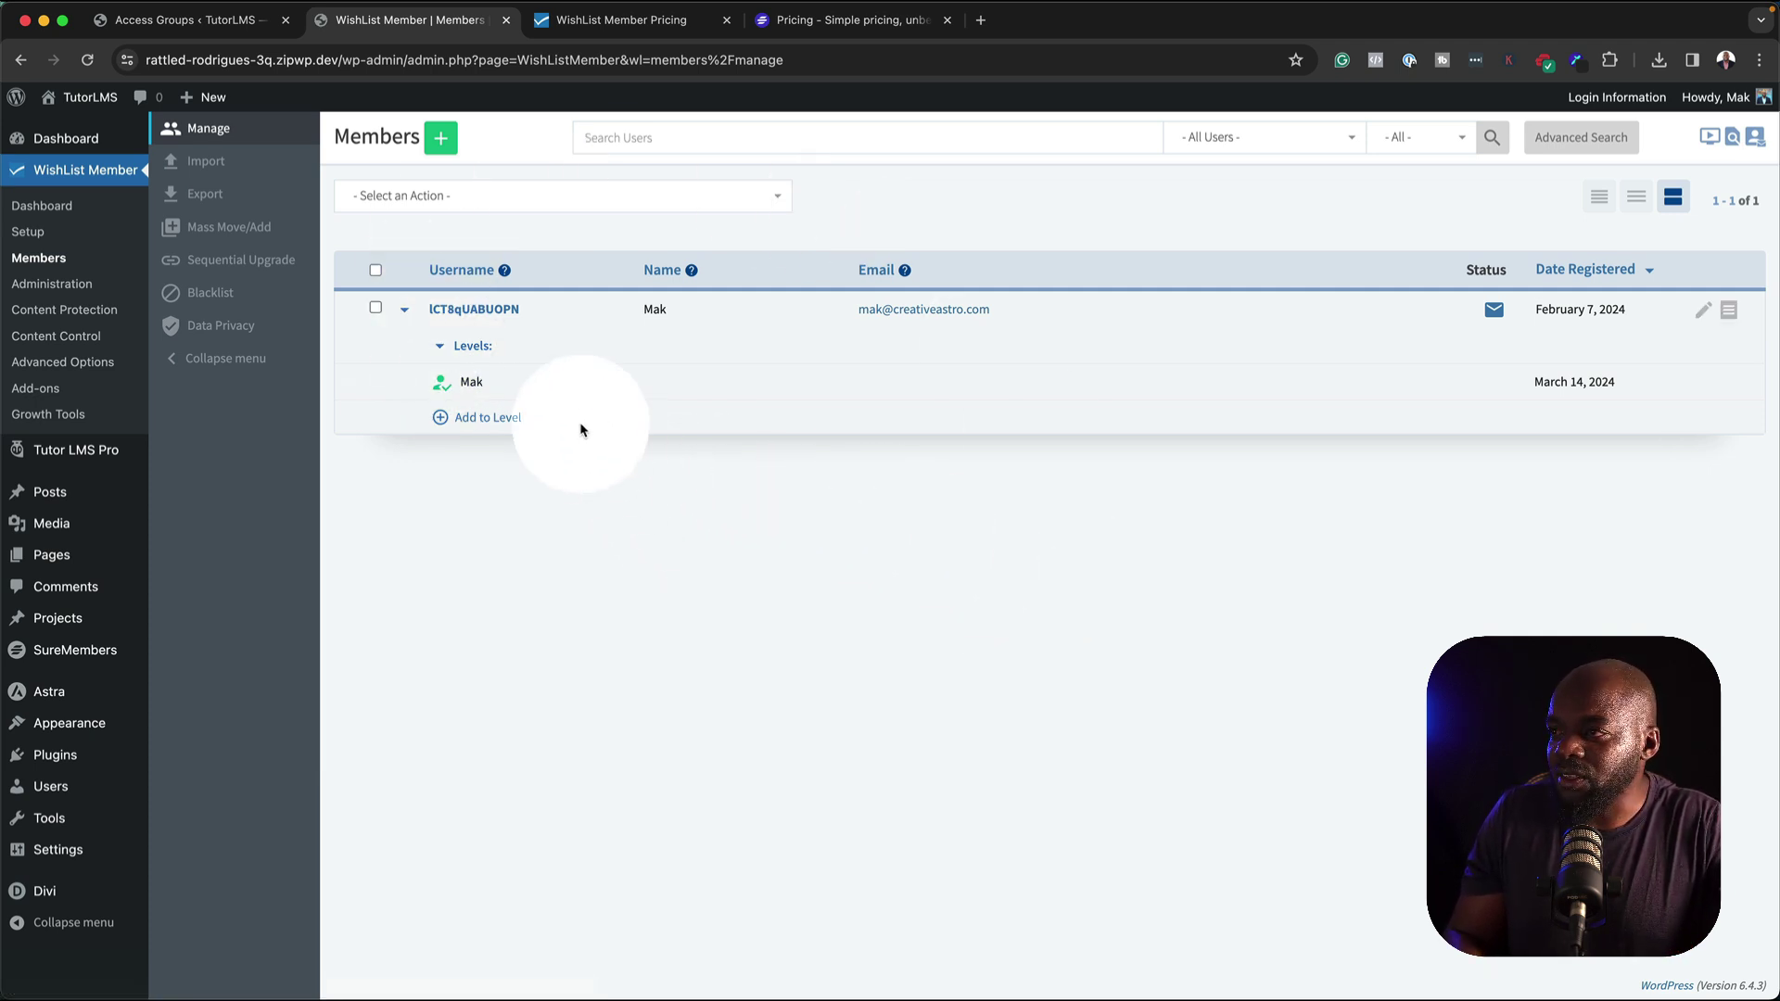
{"action": "left_click", "coordinate": [510, 310]}
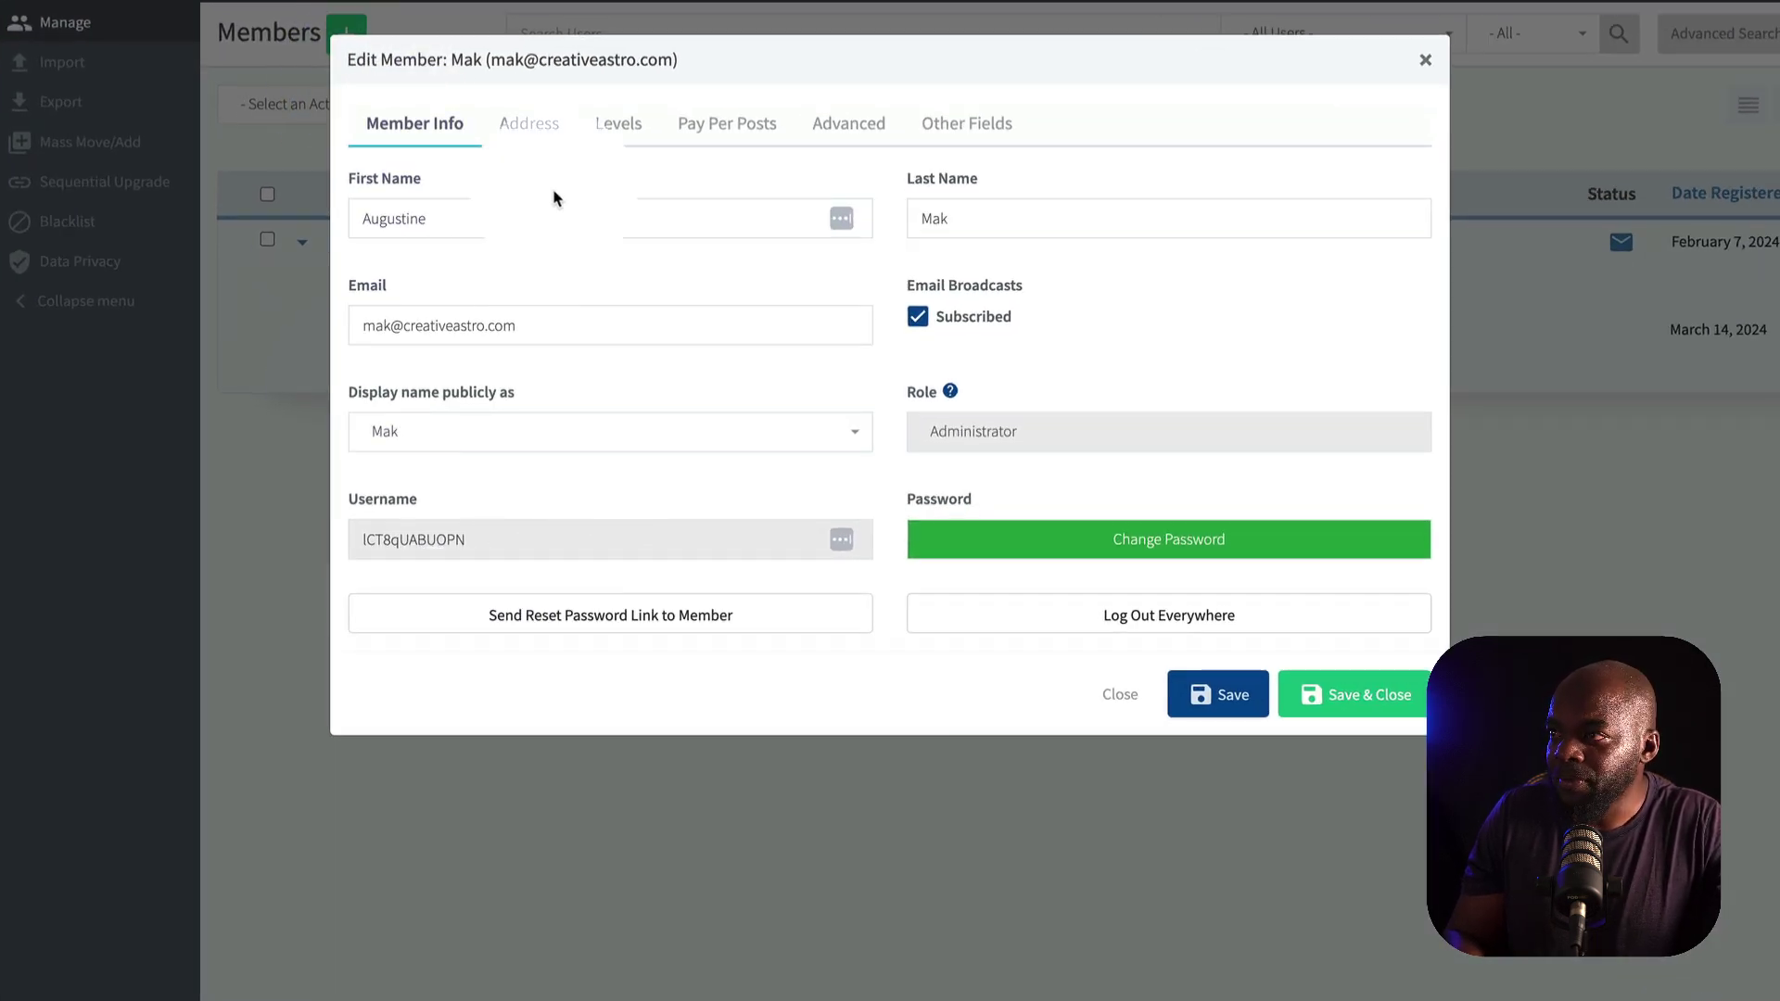
{"action": "left_click", "coordinate": [546, 125]}
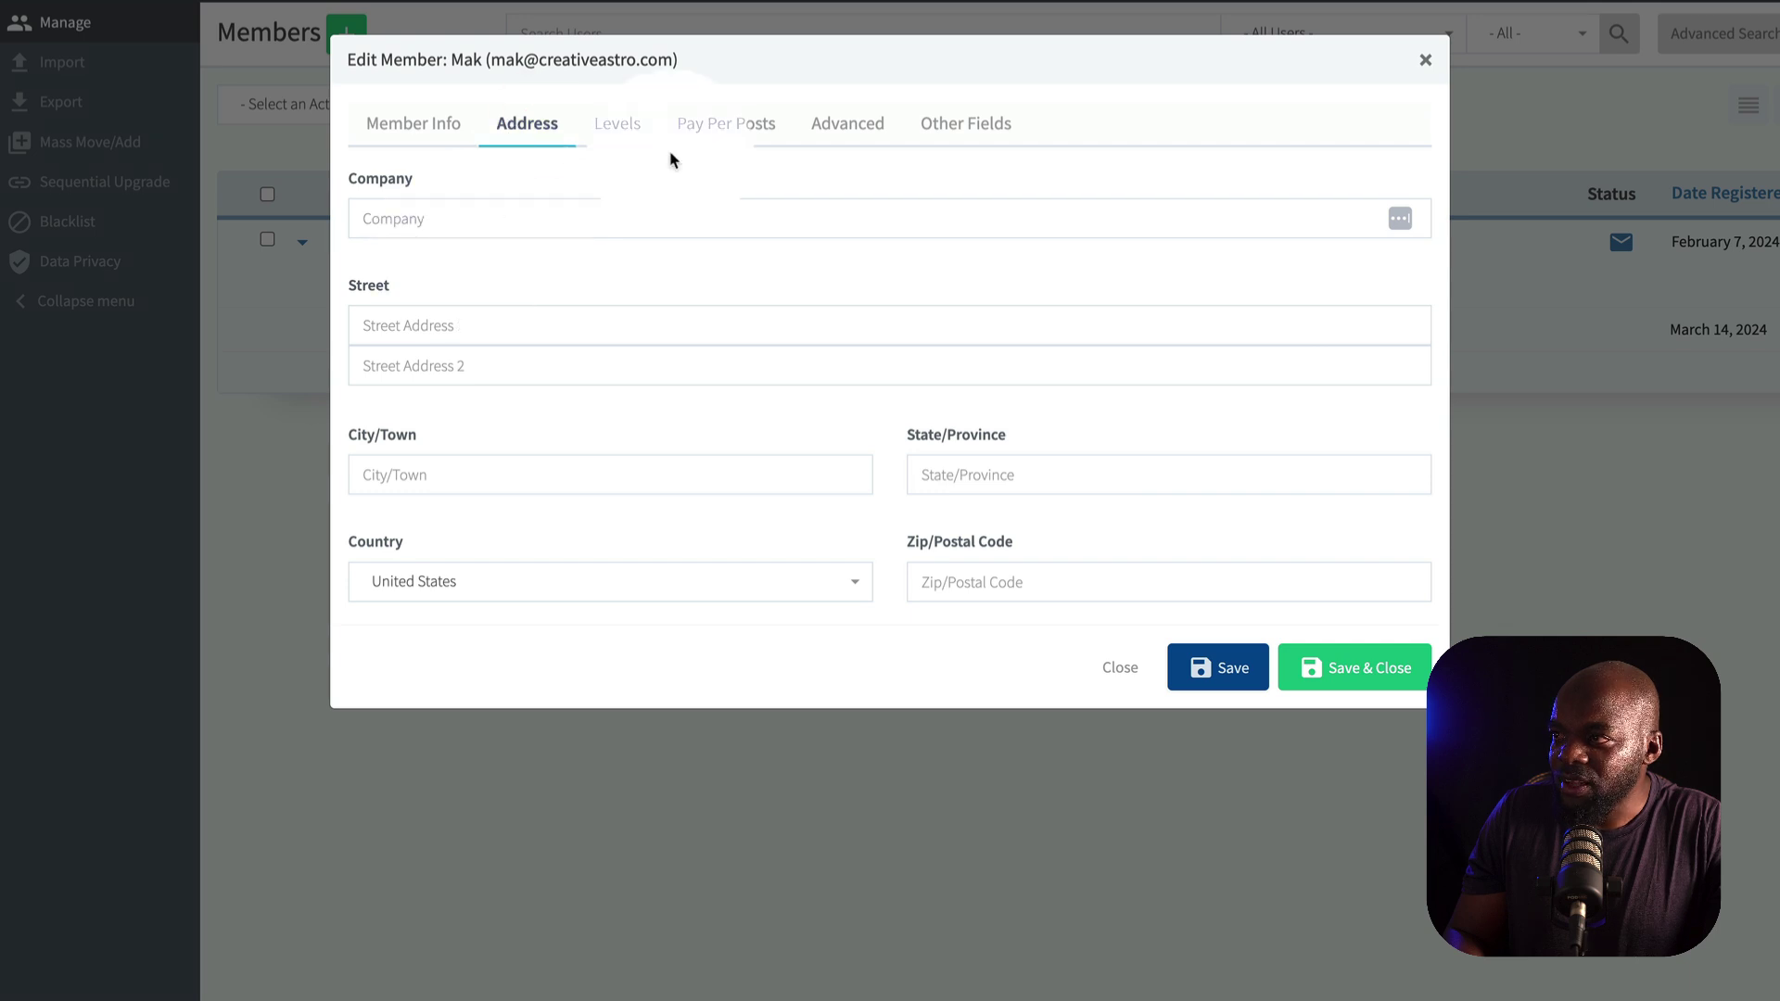
{"action": "left_click", "coordinate": [625, 124]}
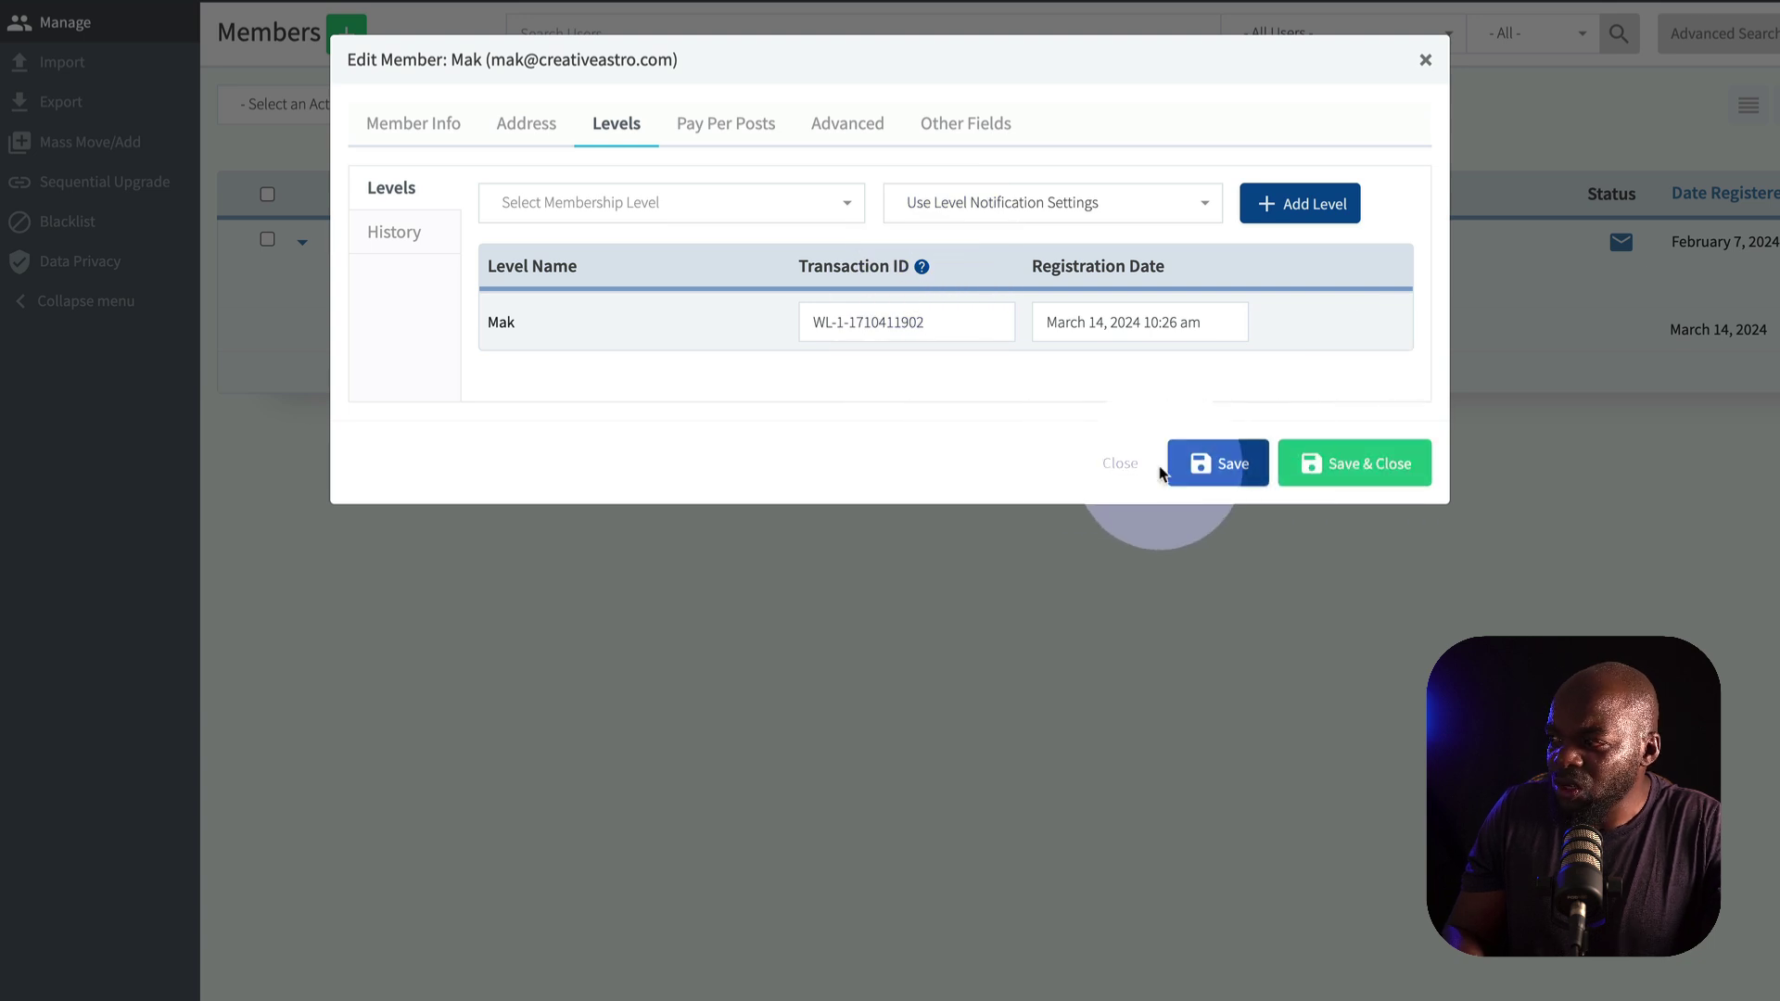
{"action": "left_click", "coordinate": [1132, 467]}
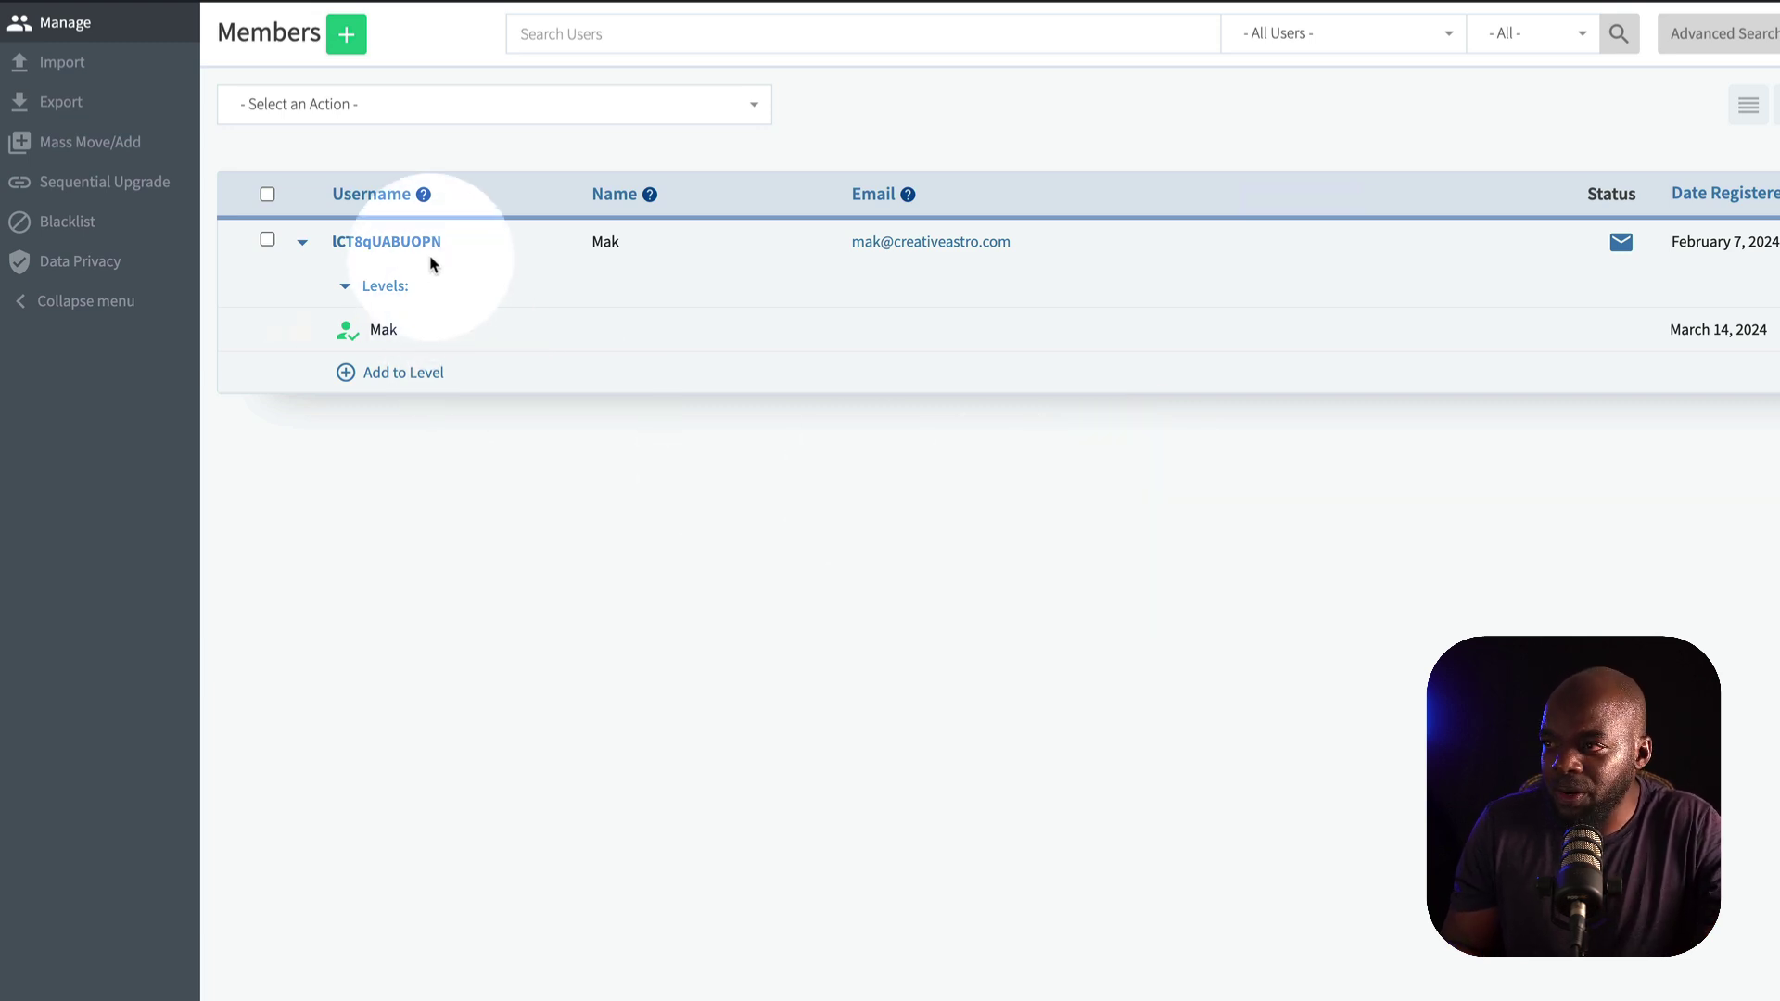
{"action": "mouse_move", "coordinate": [139, 510]}
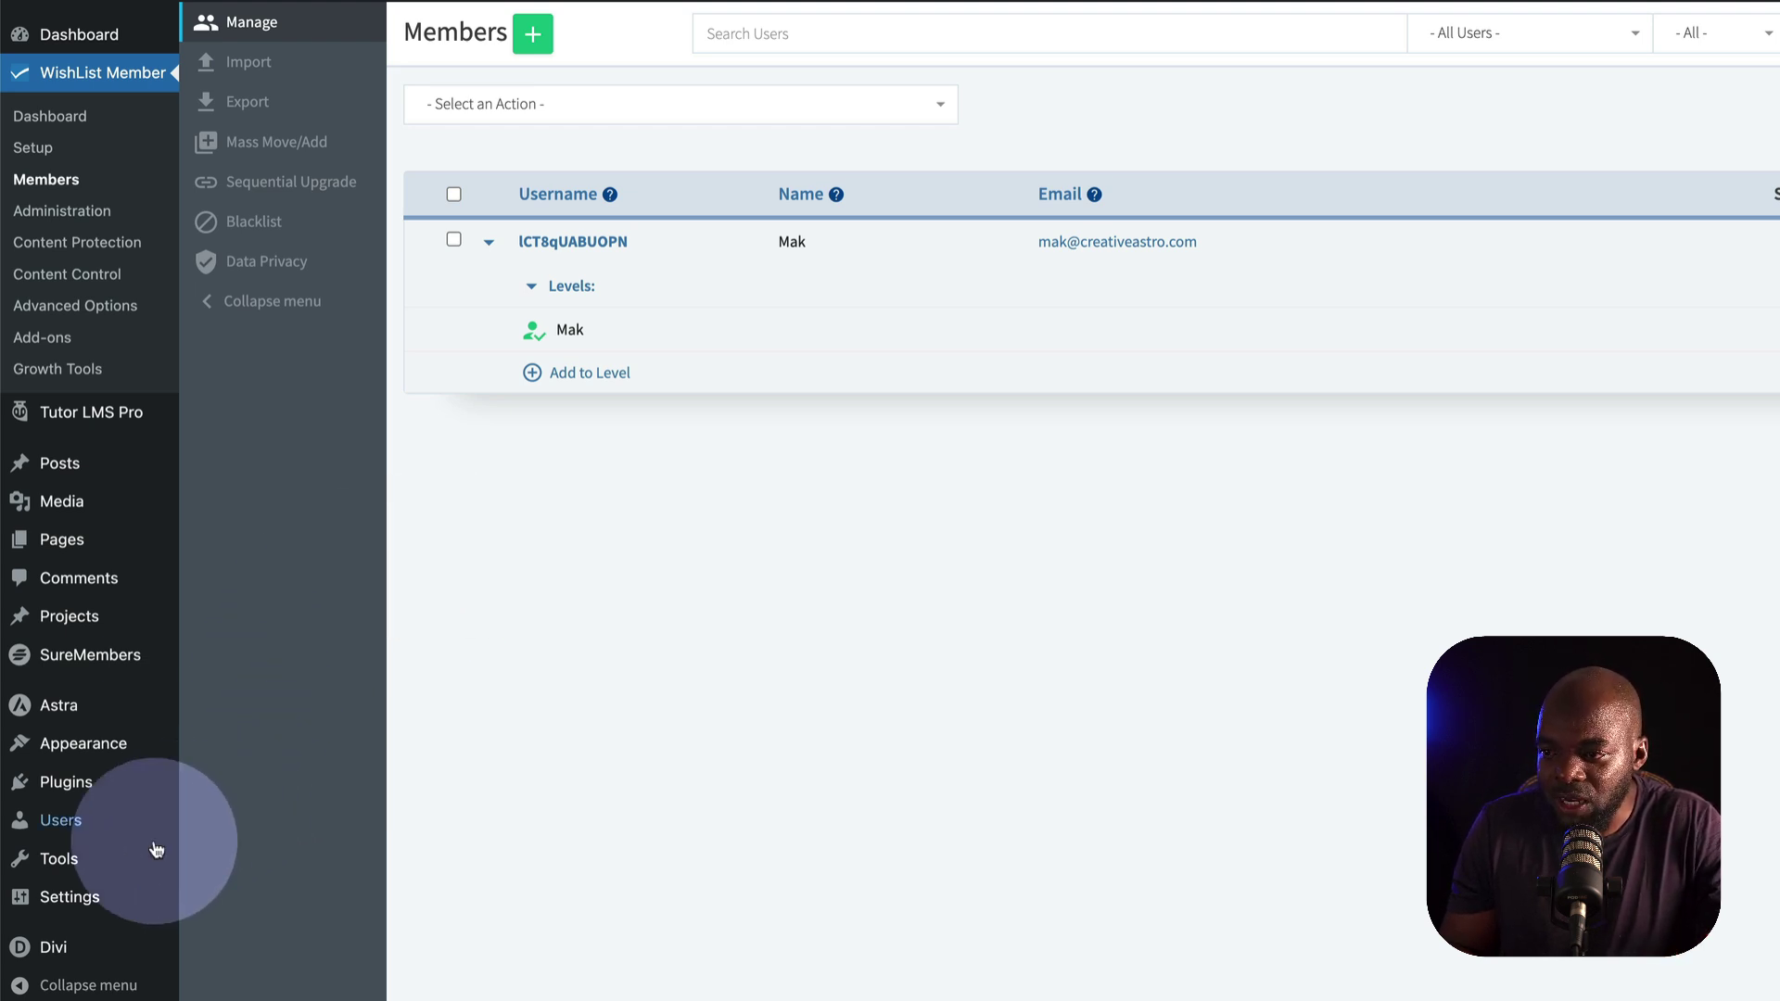
Open the only user's profile edit page from Users > All Users
{"action": "mouse_move", "coordinate": [82, 822]}
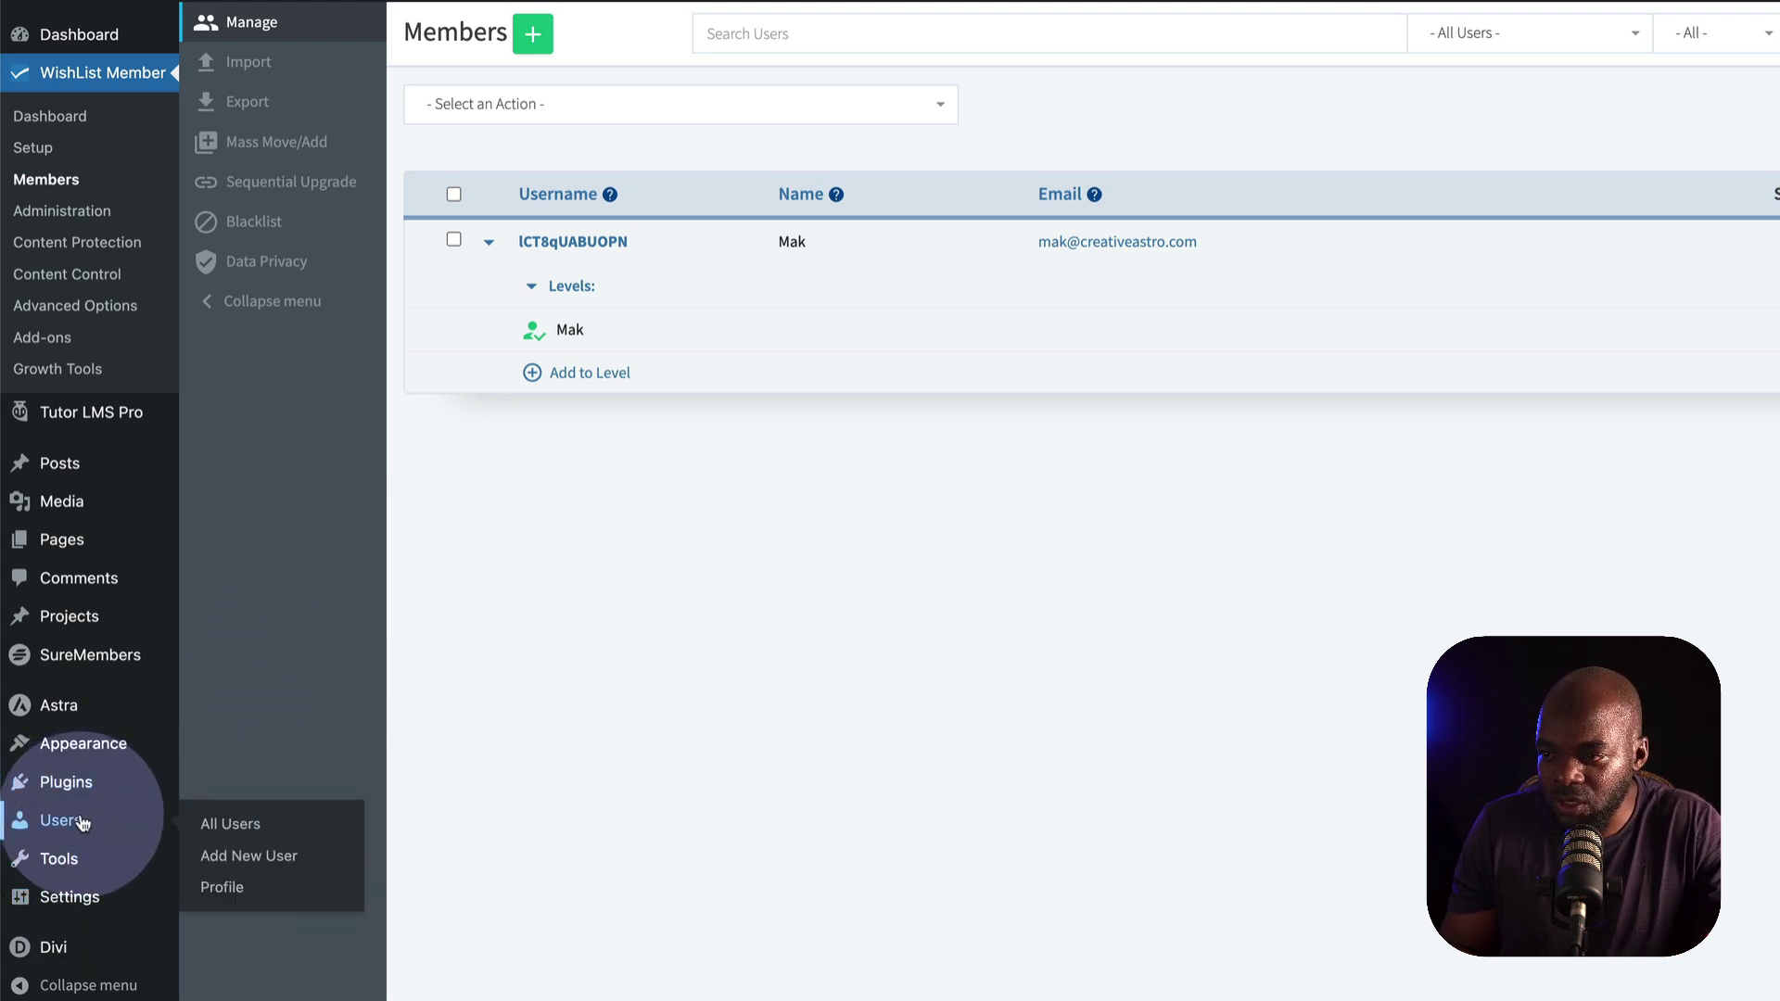
{"action": "left_click", "coordinate": [232, 824]}
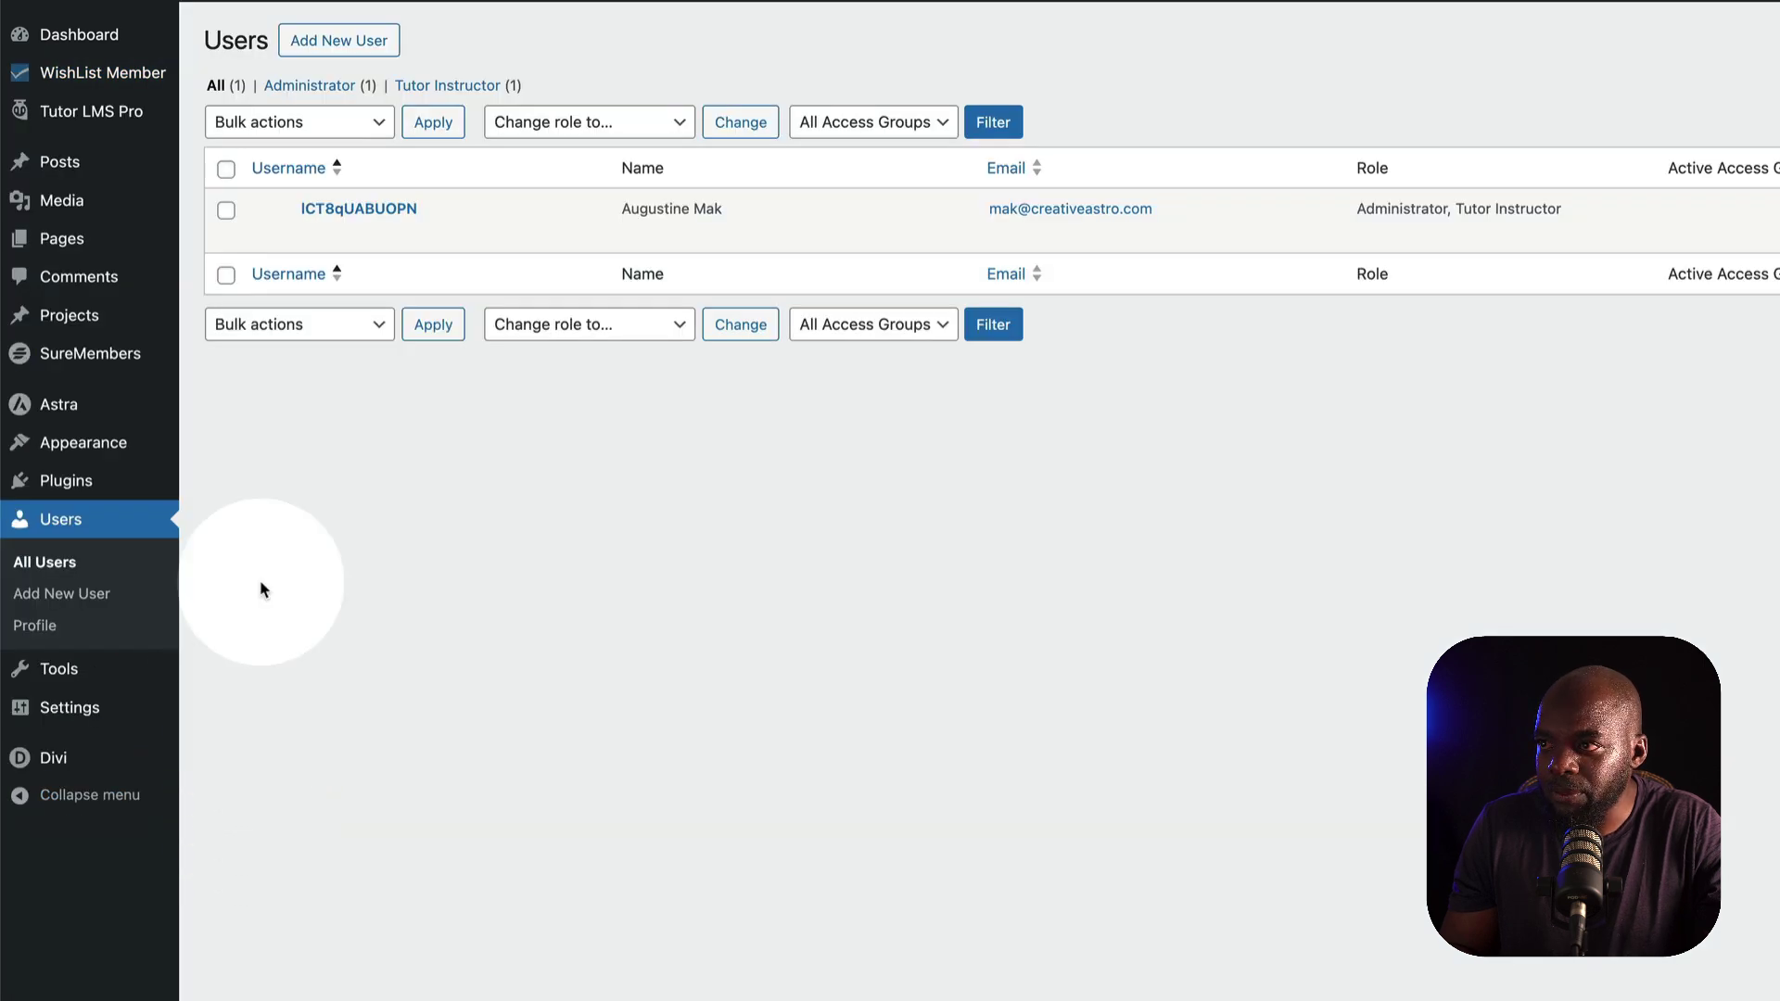
{"action": "left_click", "coordinate": [321, 233]}
{"action": "left_click", "coordinate": [322, 234]}
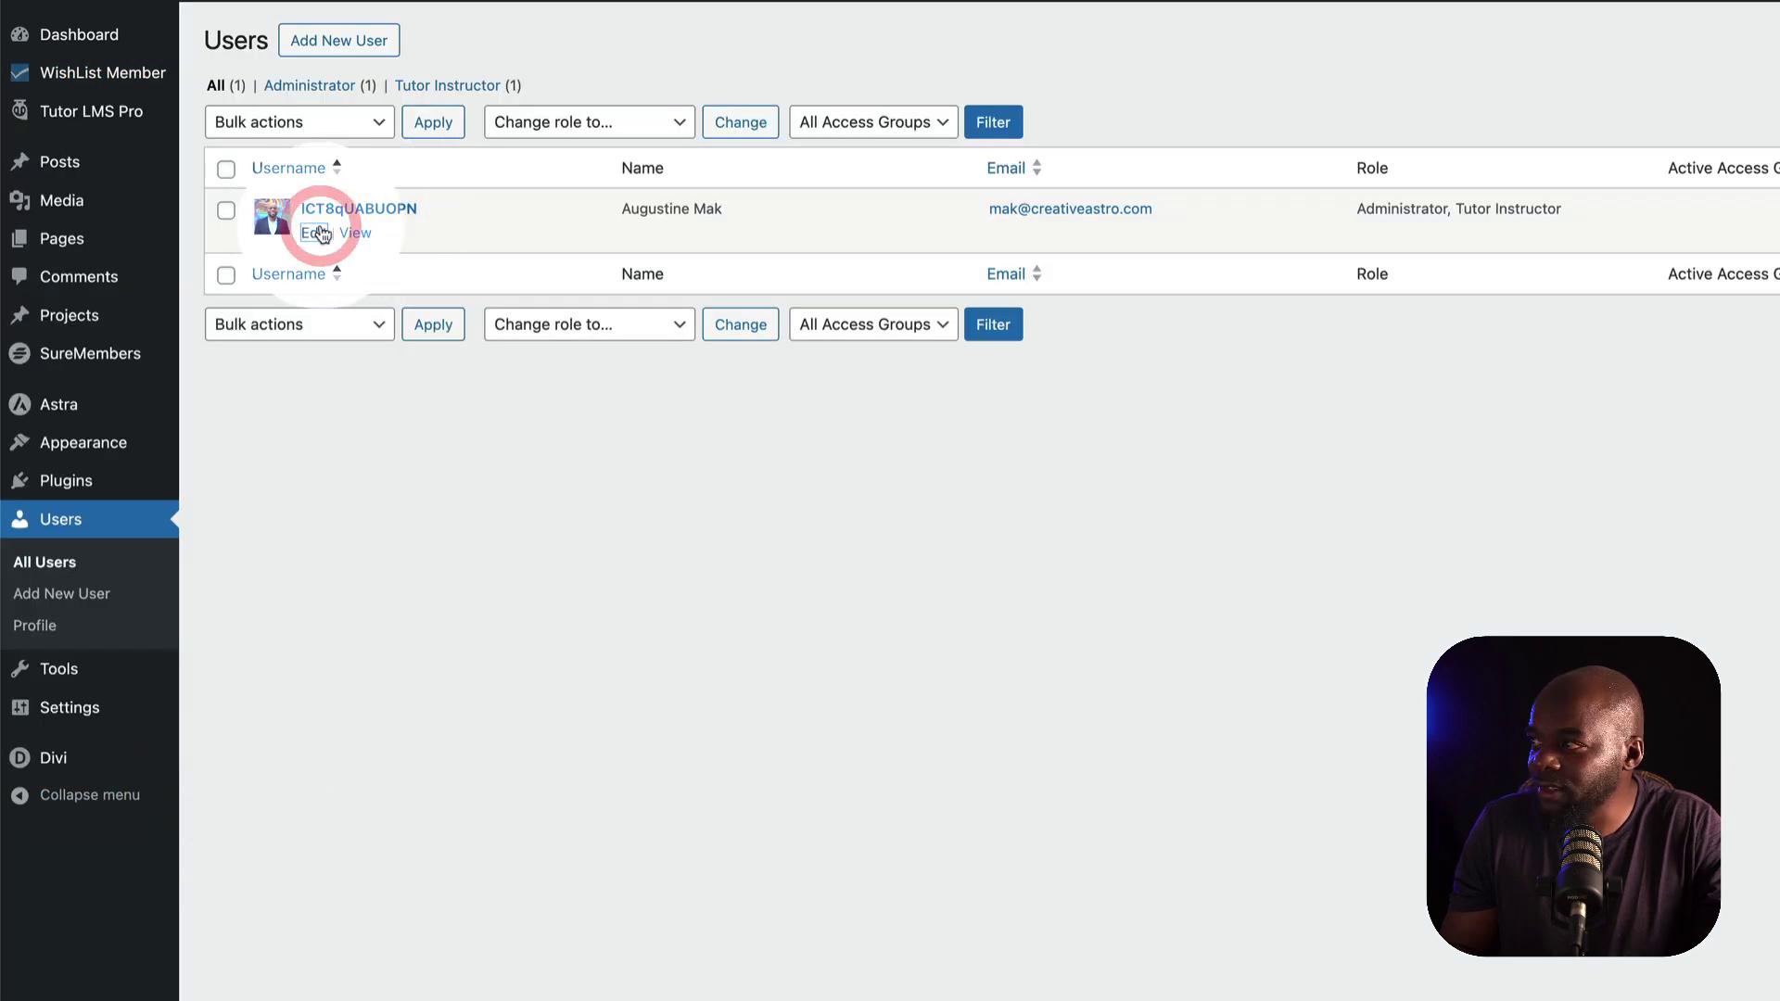
Scroll down past Application Passwords to the WishList Member levels and Add Access Group section
{"action": "scroll", "coordinate": [414, 822], "scroll_direction": "down", "scroll_amount": 10}
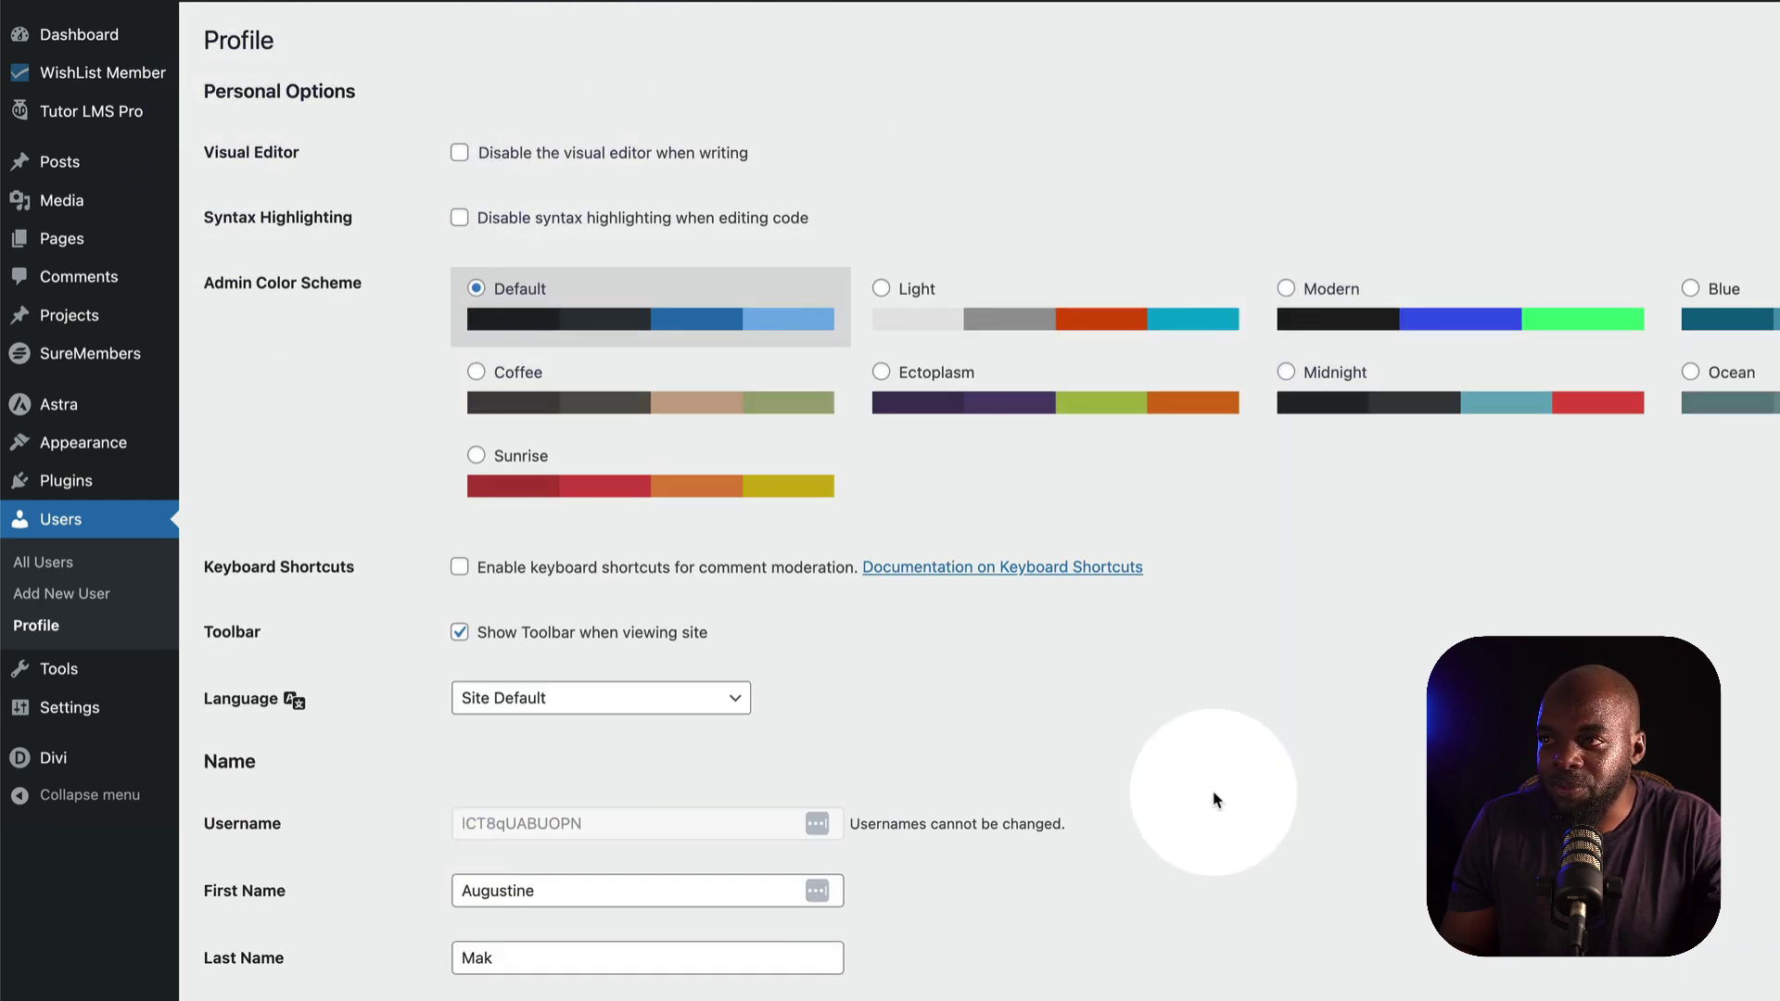
{"action": "scroll", "coordinate": [423, 924], "scroll_direction": "down", "scroll_amount": 8}
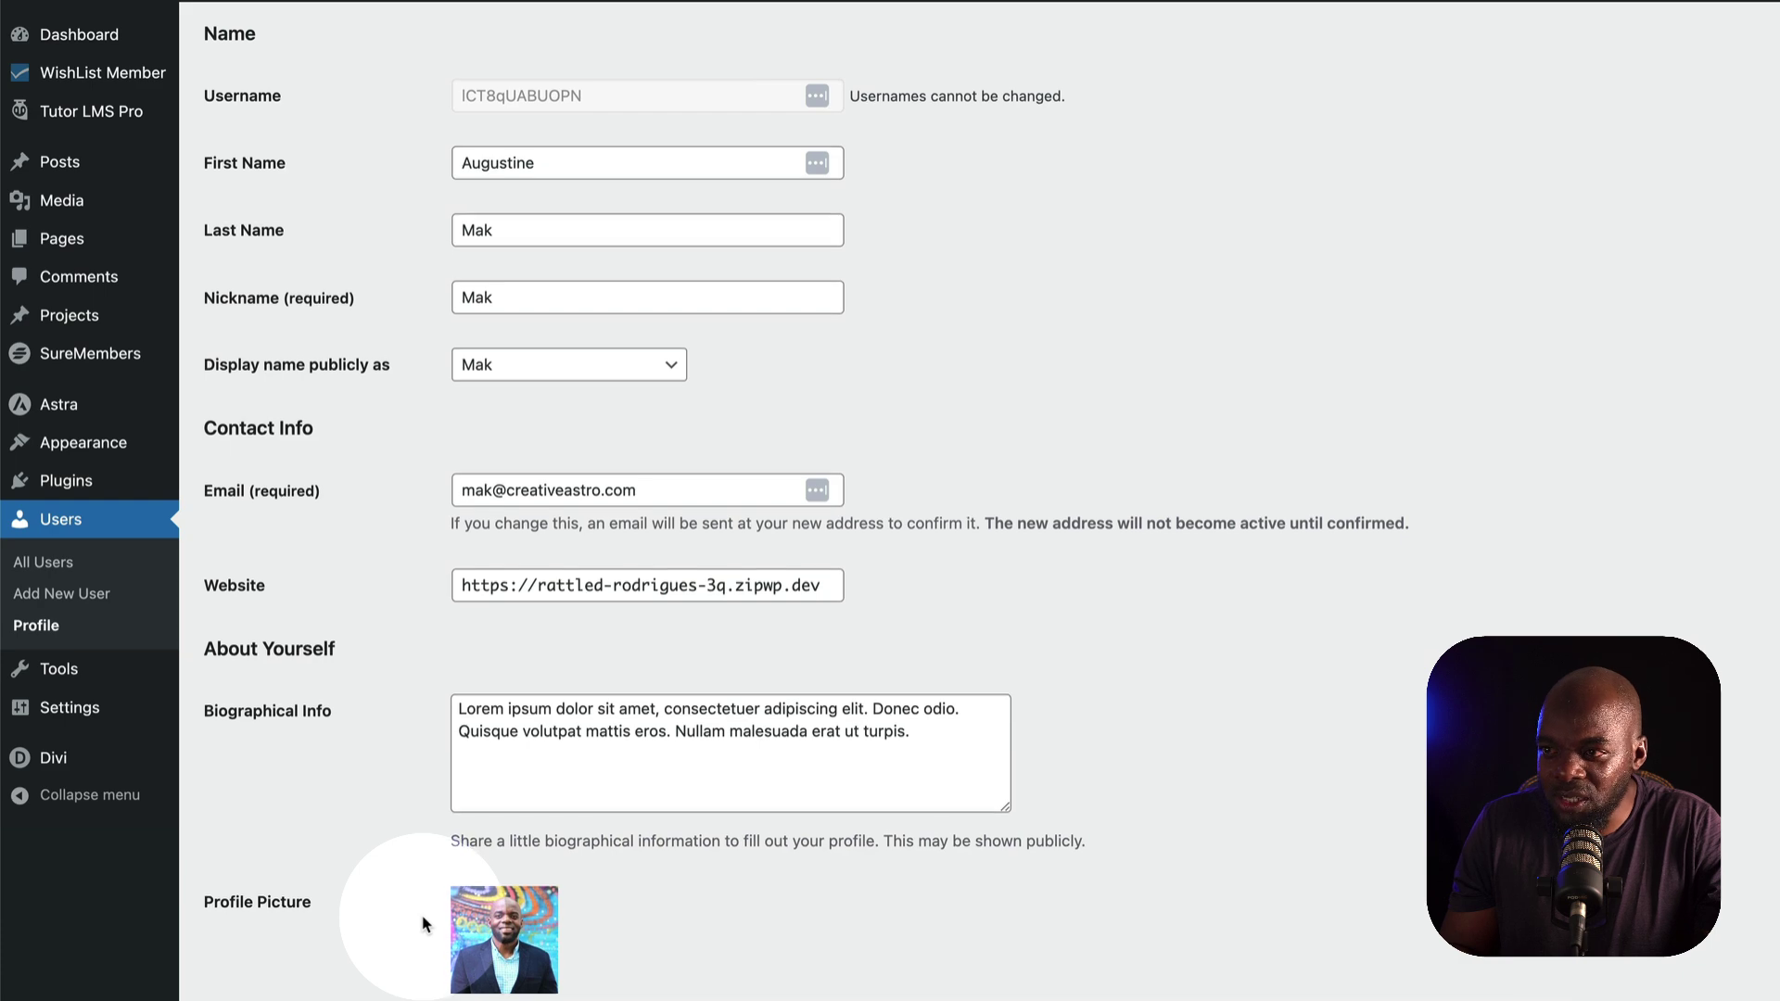
{"action": "scroll", "coordinate": [423, 925], "scroll_direction": "down", "scroll_amount": 2}
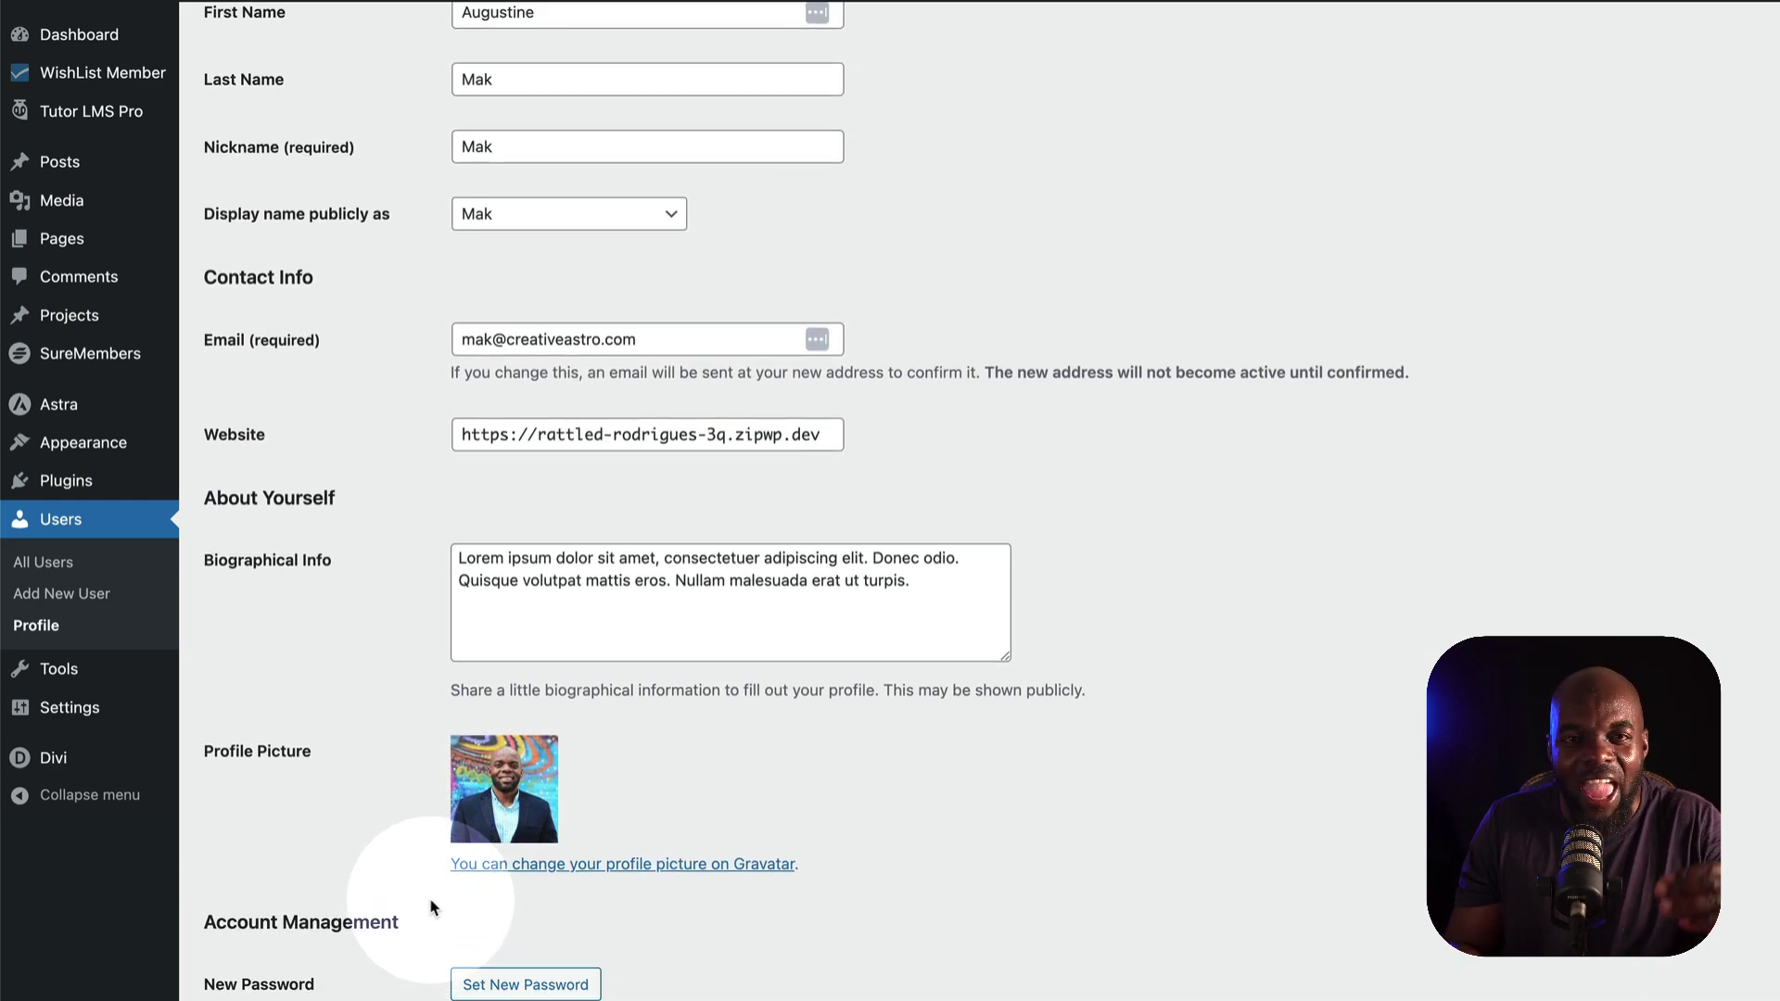
{"action": "scroll", "coordinate": [429, 913], "scroll_direction": "down", "scroll_amount": 5}
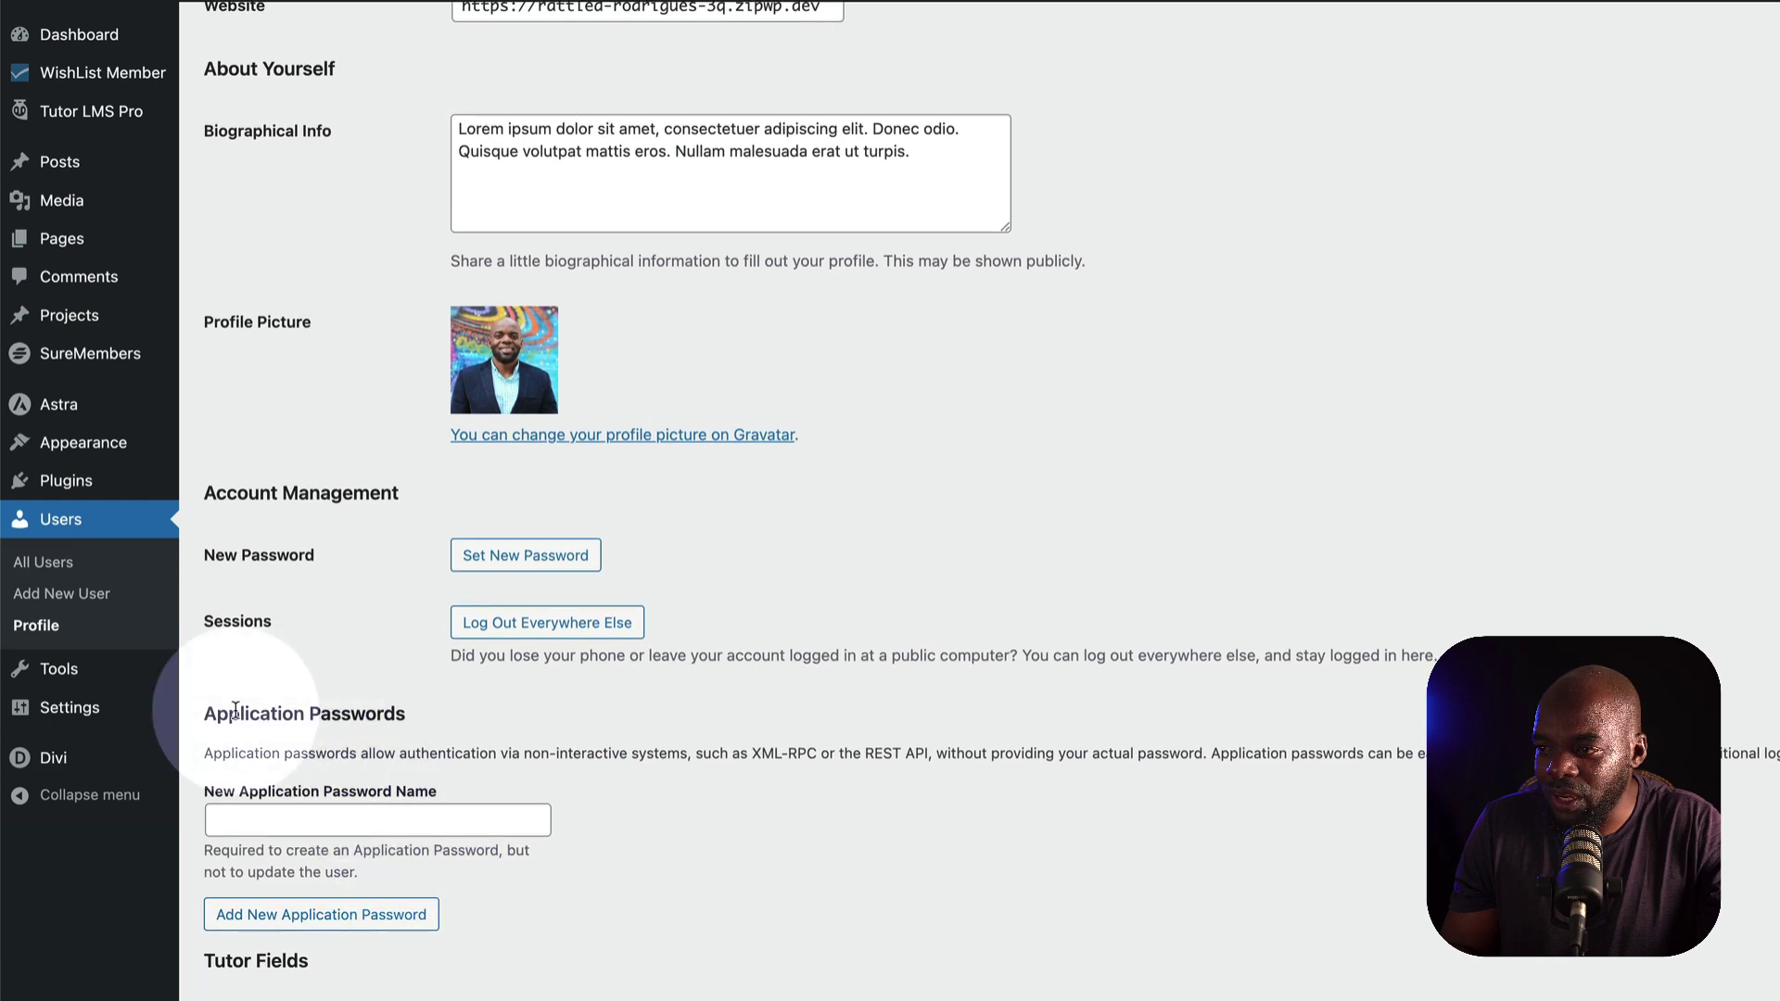
{"action": "left_click_drag", "start_coordinate": [200, 714], "coordinate": [440, 723]}
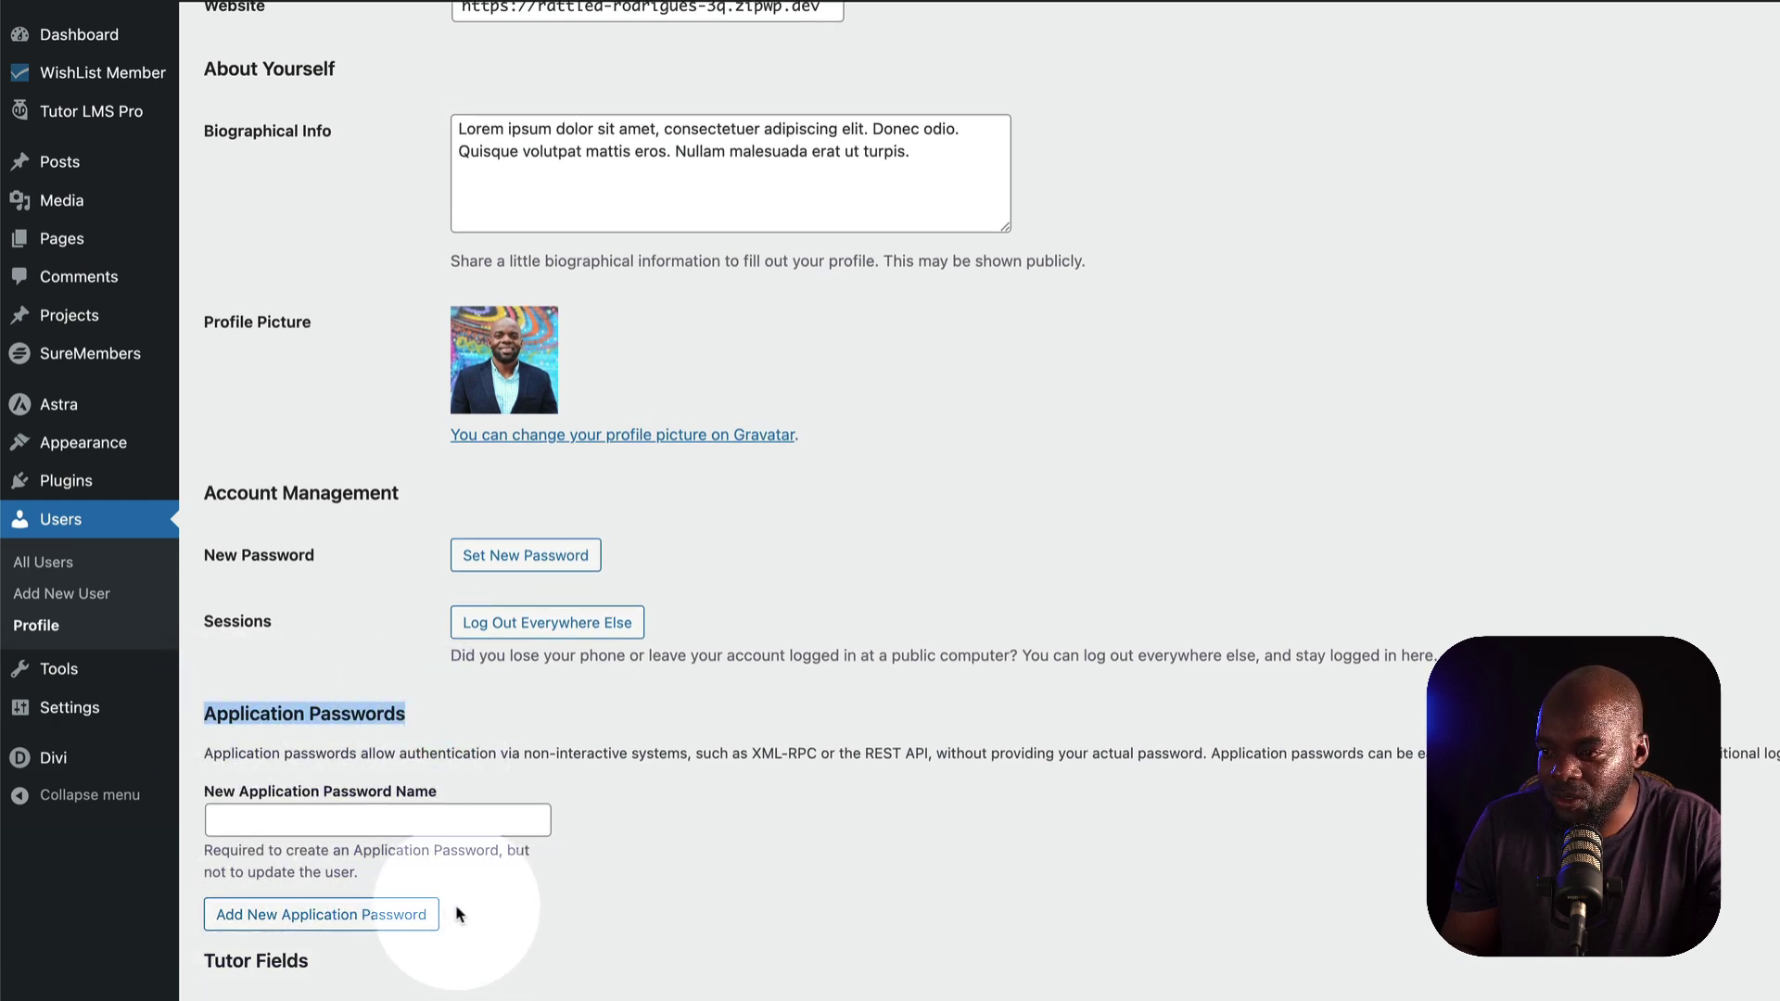
{"action": "scroll", "coordinate": [459, 914], "scroll_direction": "down", "scroll_amount": 6}
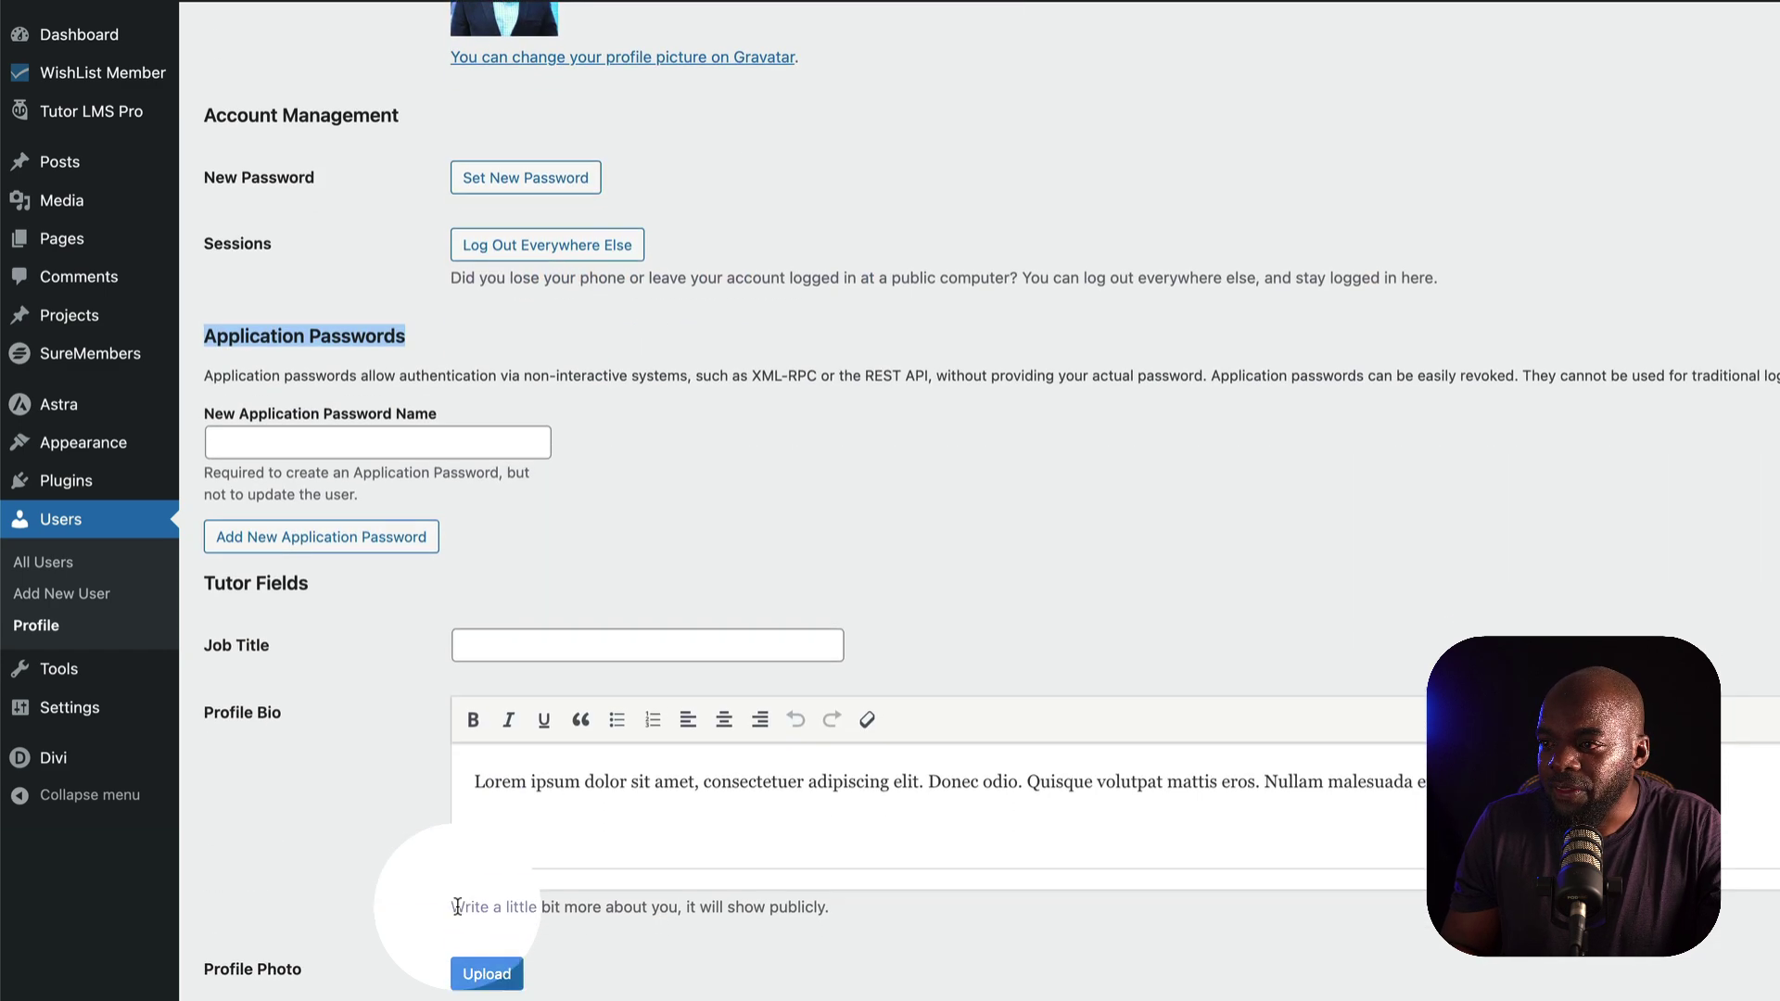
{"action": "scroll", "coordinate": [458, 907], "scroll_direction": "down", "scroll_amount": 10}
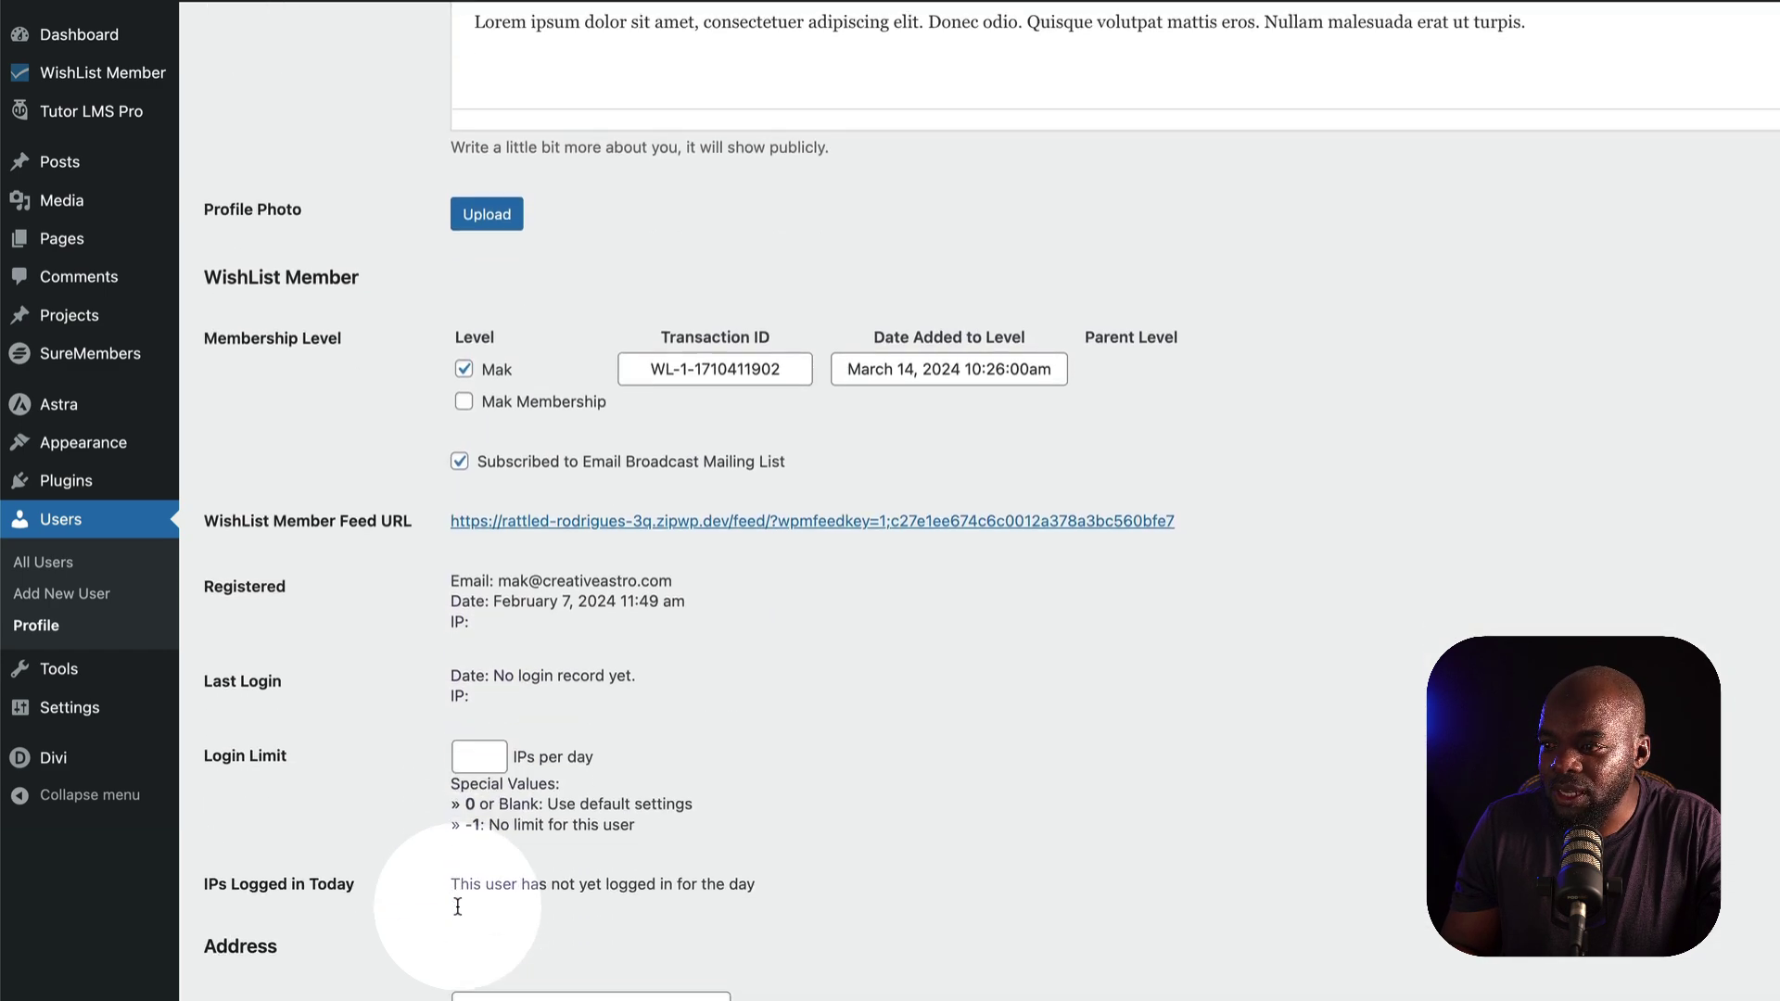
{"action": "scroll", "coordinate": [458, 906], "scroll_direction": "down", "scroll_amount": 5}
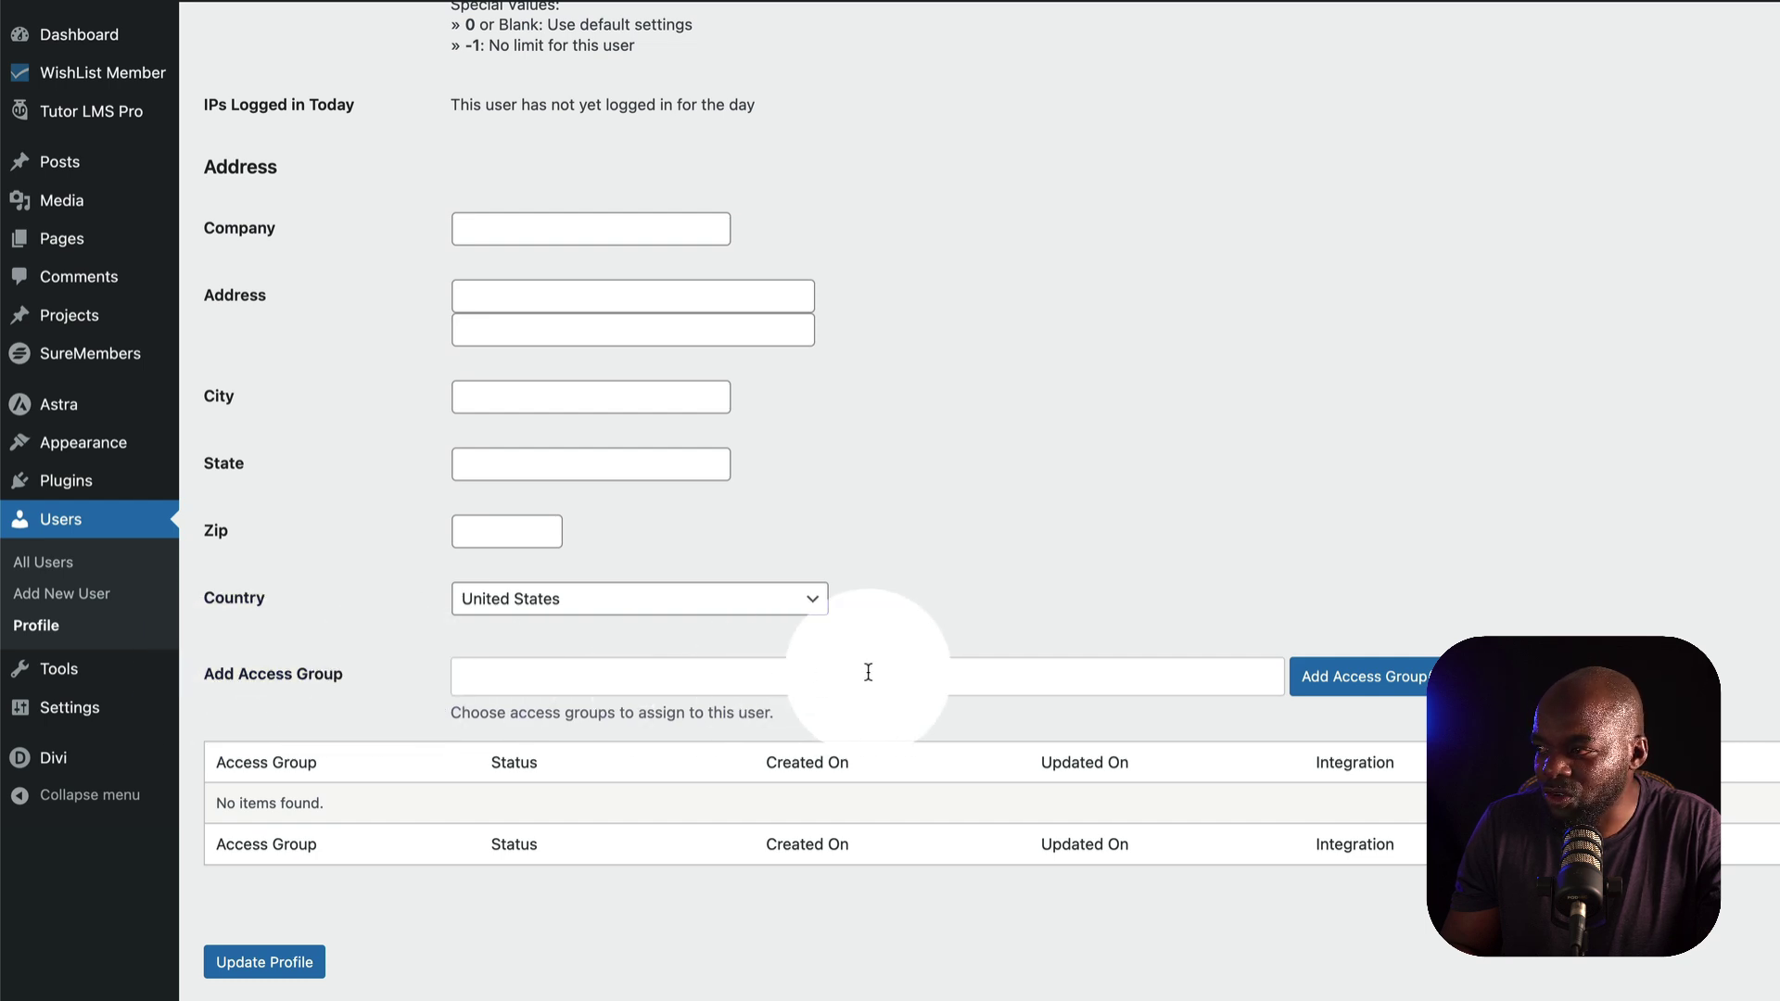
{"action": "scroll", "coordinate": [1279, 647], "scroll_direction": "down", "scroll_amount": 1}
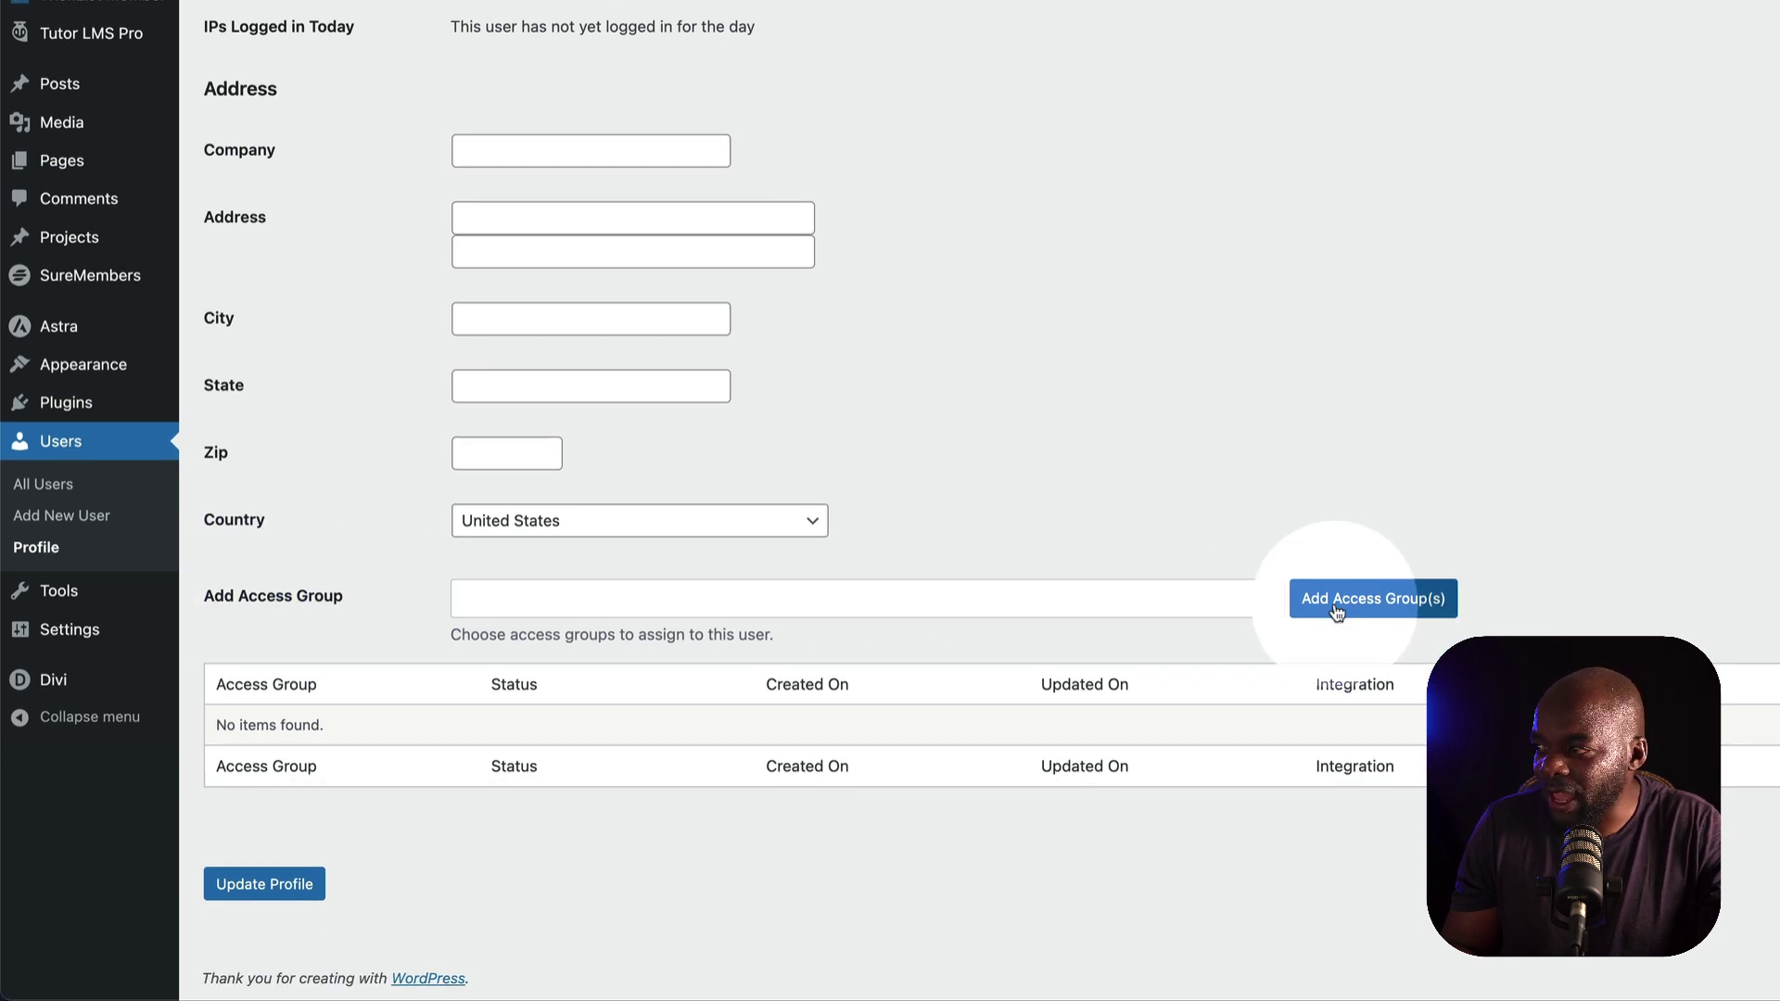
Assign the Mak Members access group to the user after dismissing the missing-parameters alert
{"action": "left_click", "coordinate": [1336, 608]}
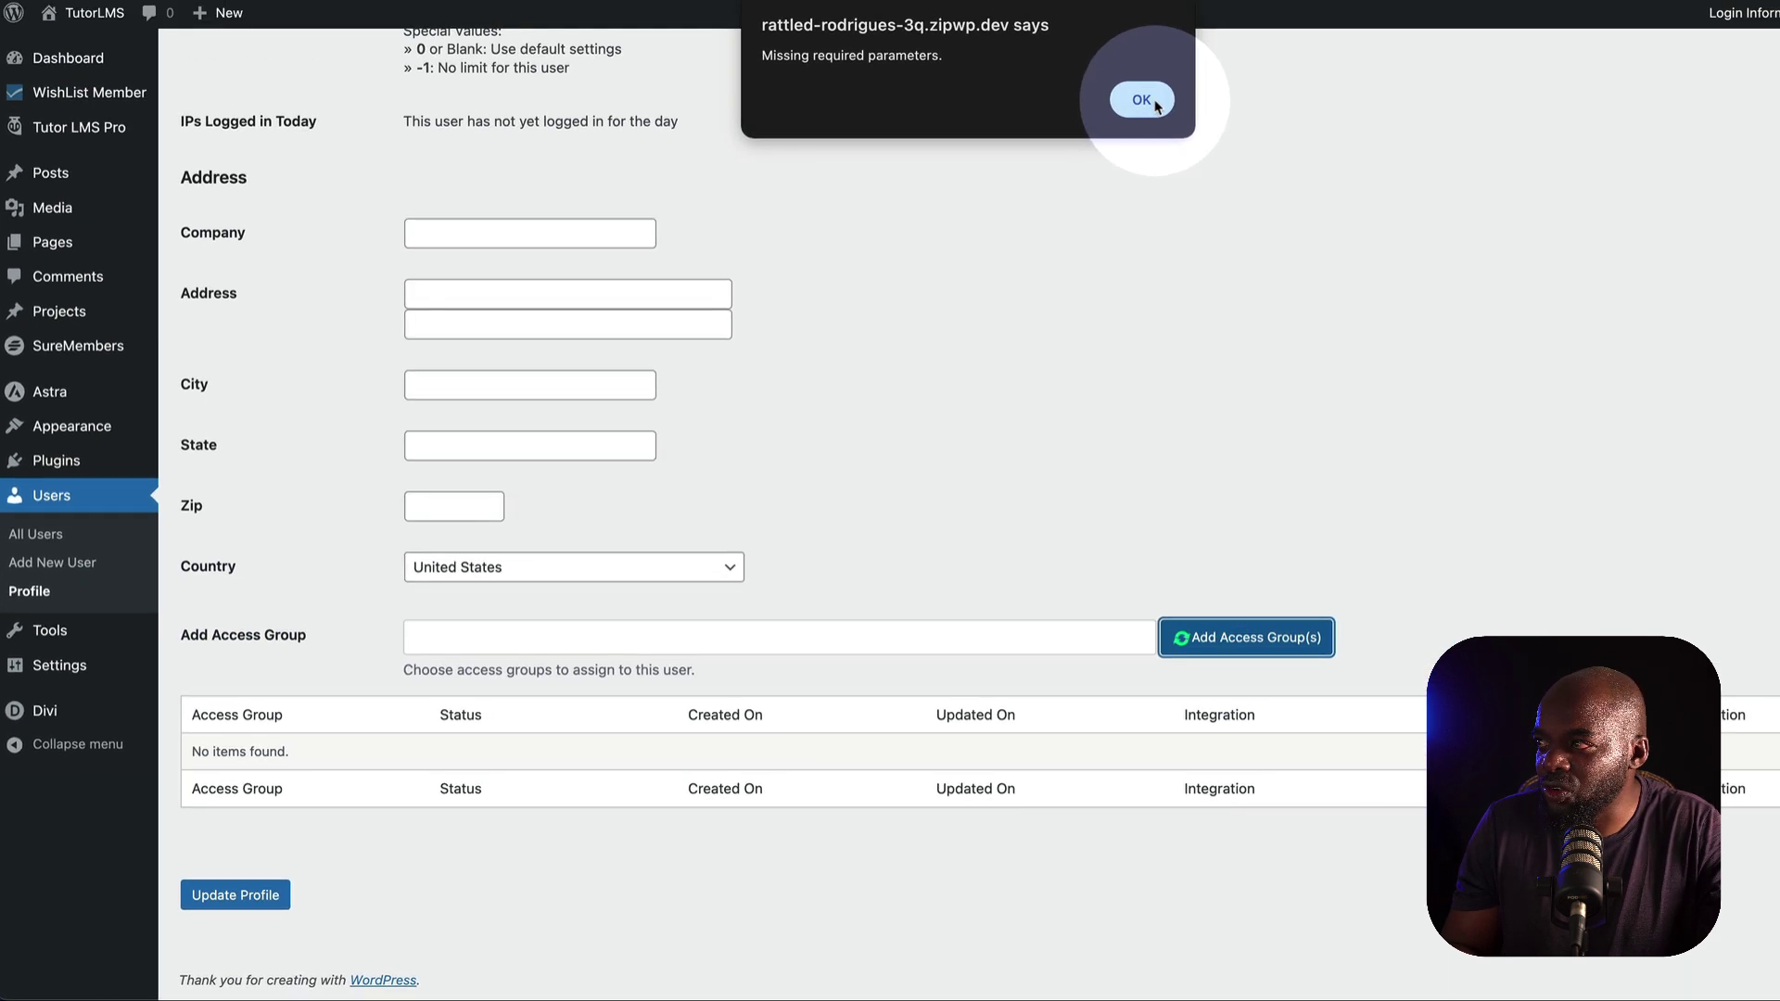
{"action": "left_click", "coordinate": [1141, 99]}
{"action": "left_click", "coordinate": [608, 637]}
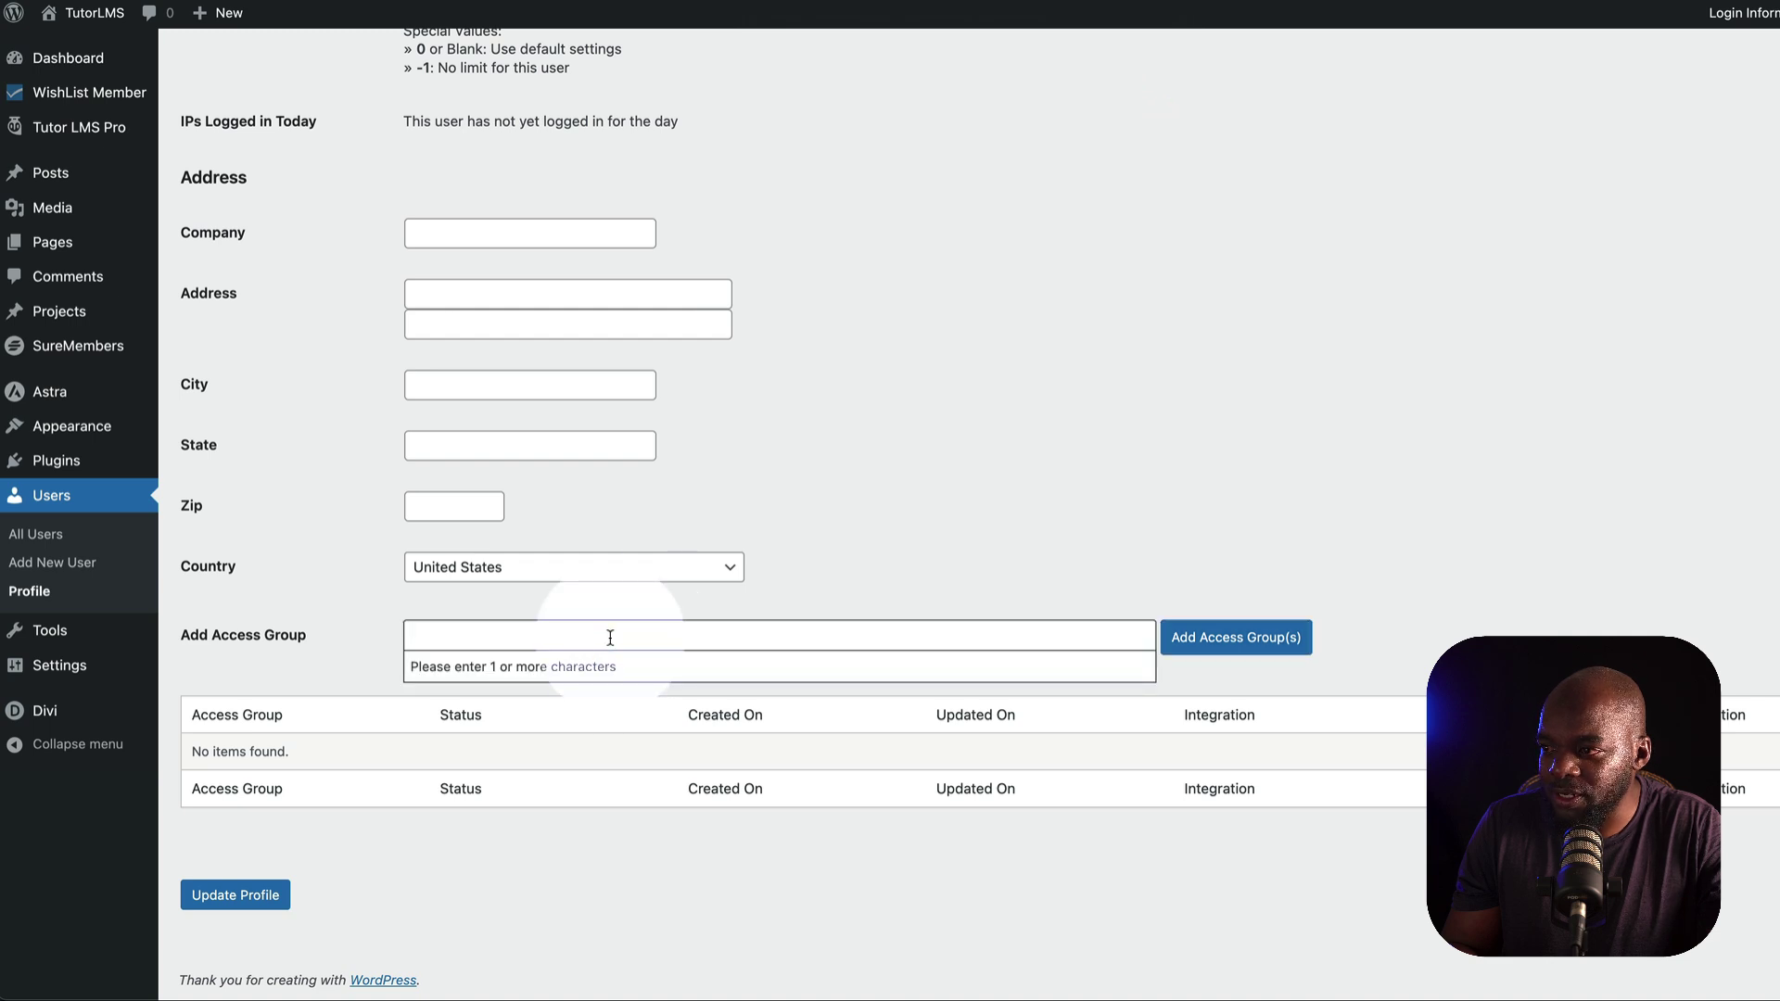
{"action": "type", "text": "mak"}
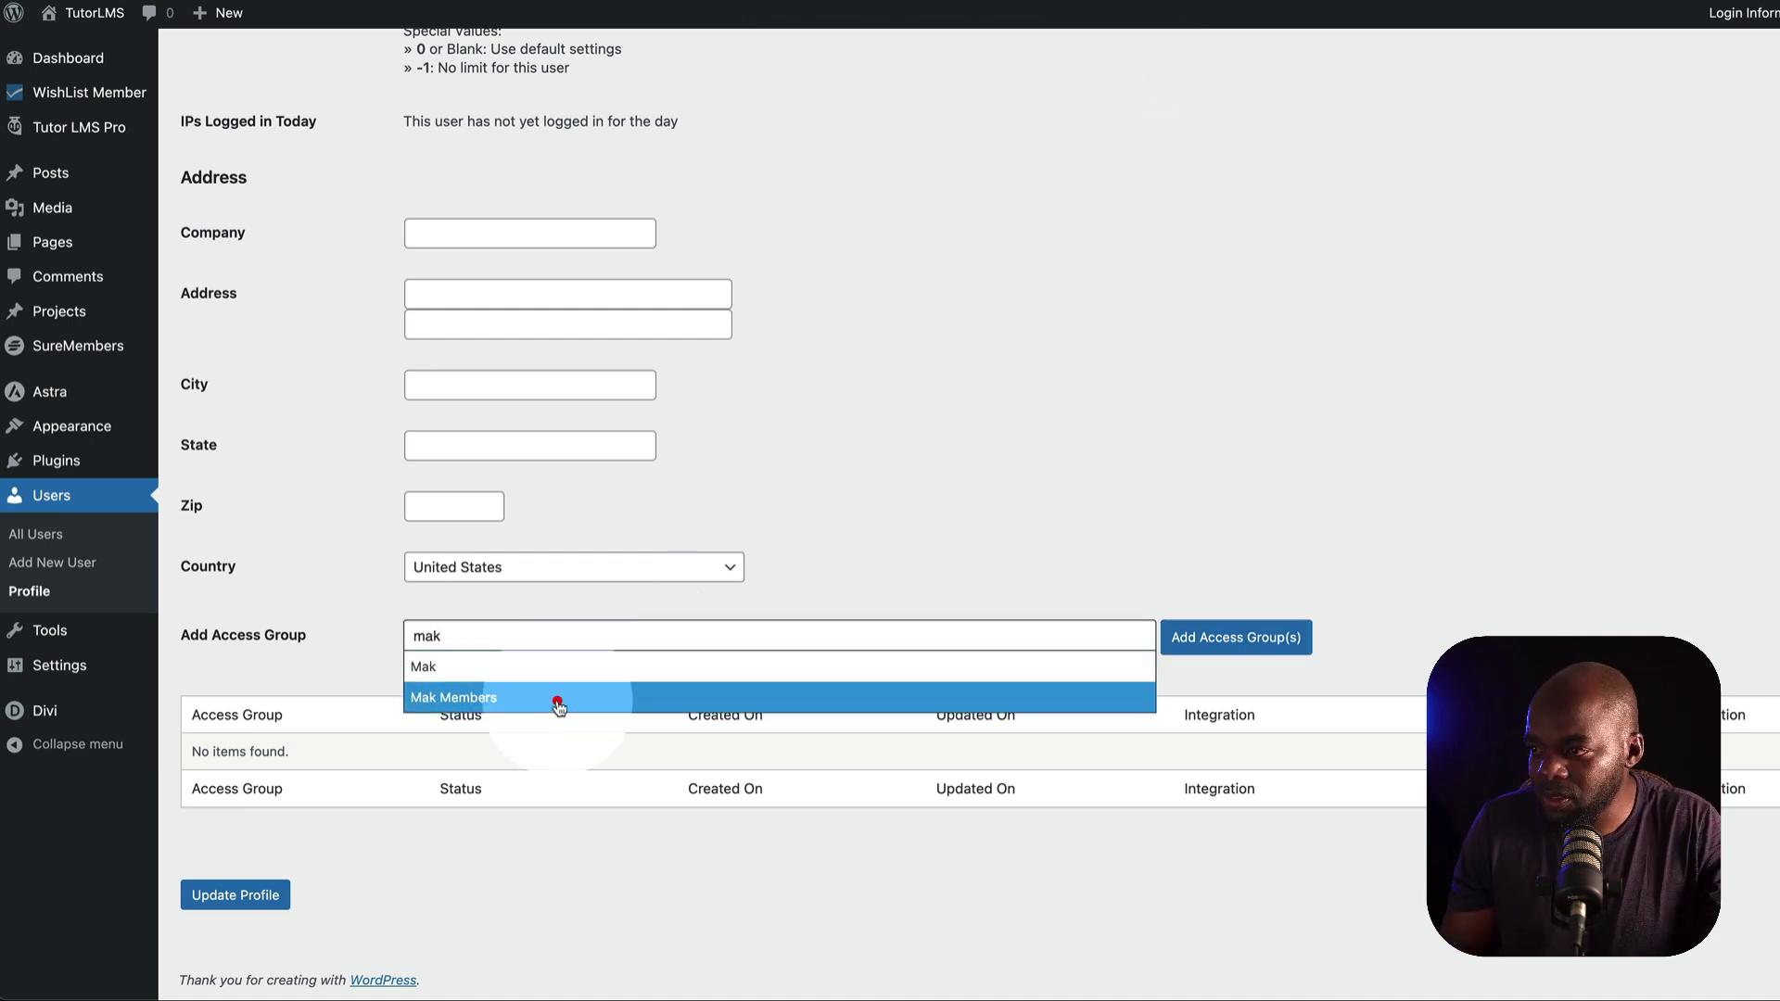
{"action": "left_click", "coordinate": [557, 704]}
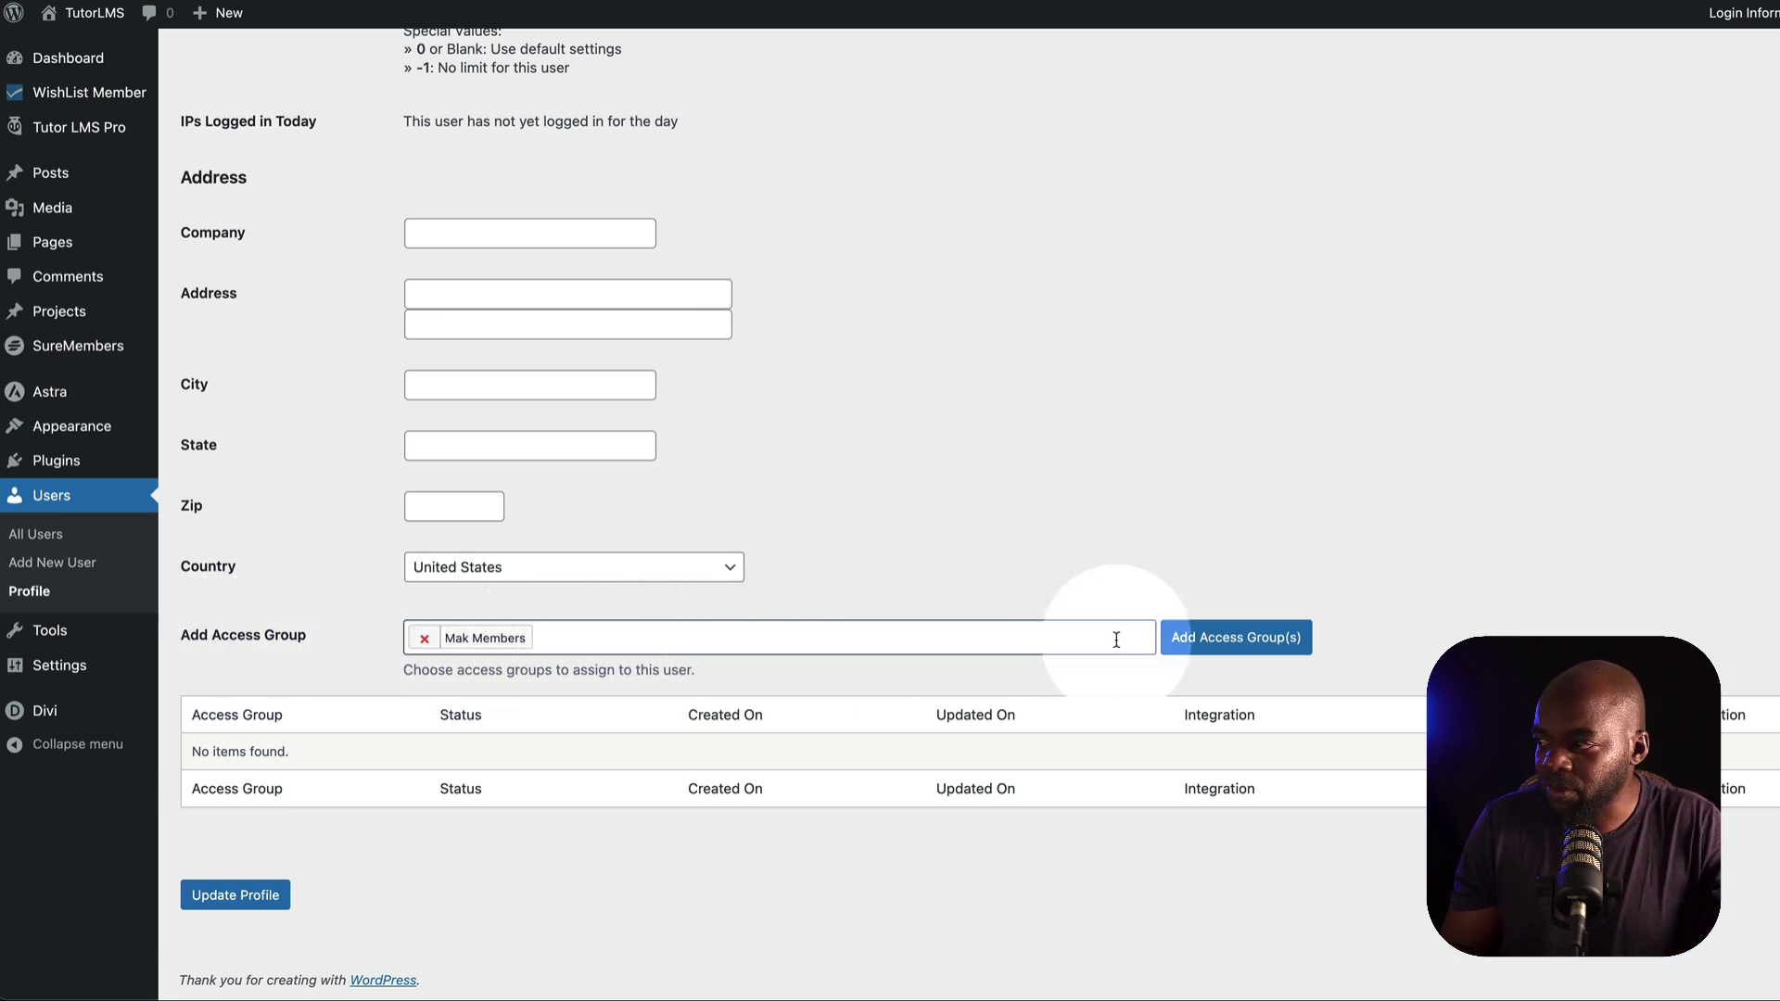
{"action": "left_click", "coordinate": [1250, 639]}
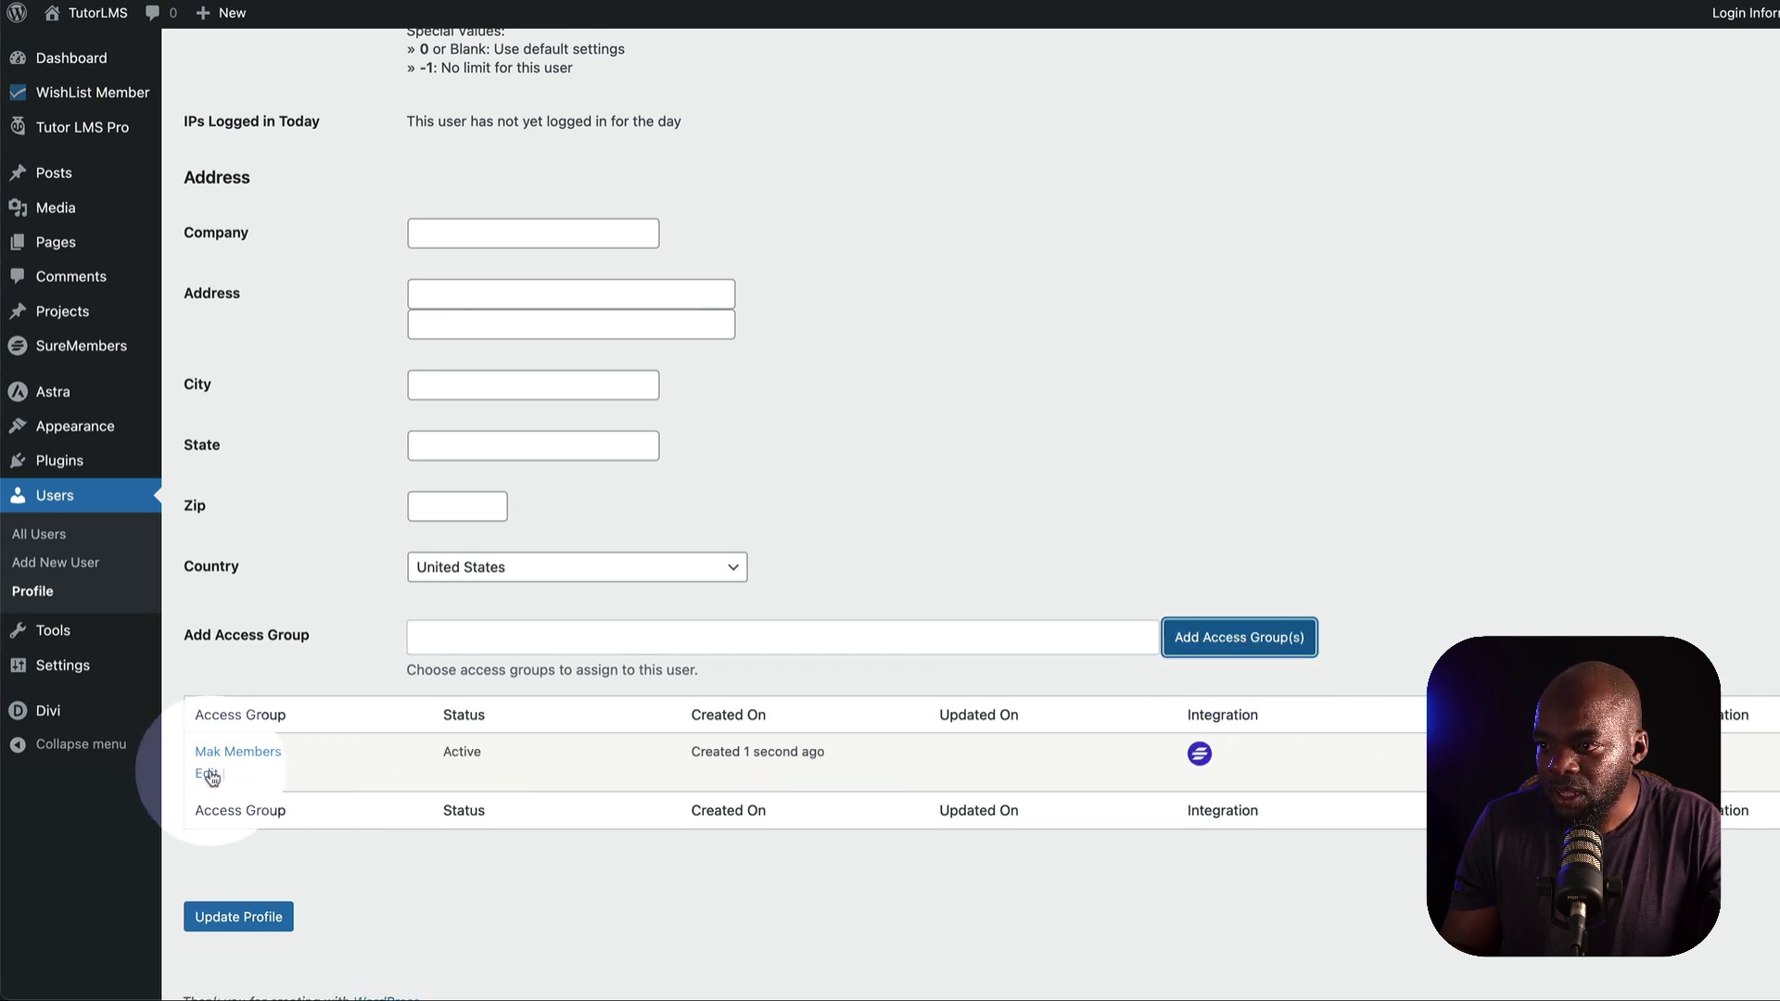
Open the Mak Members access group for review, then return to the SureMembers access groups page
{"action": "left_click", "coordinate": [208, 774]}
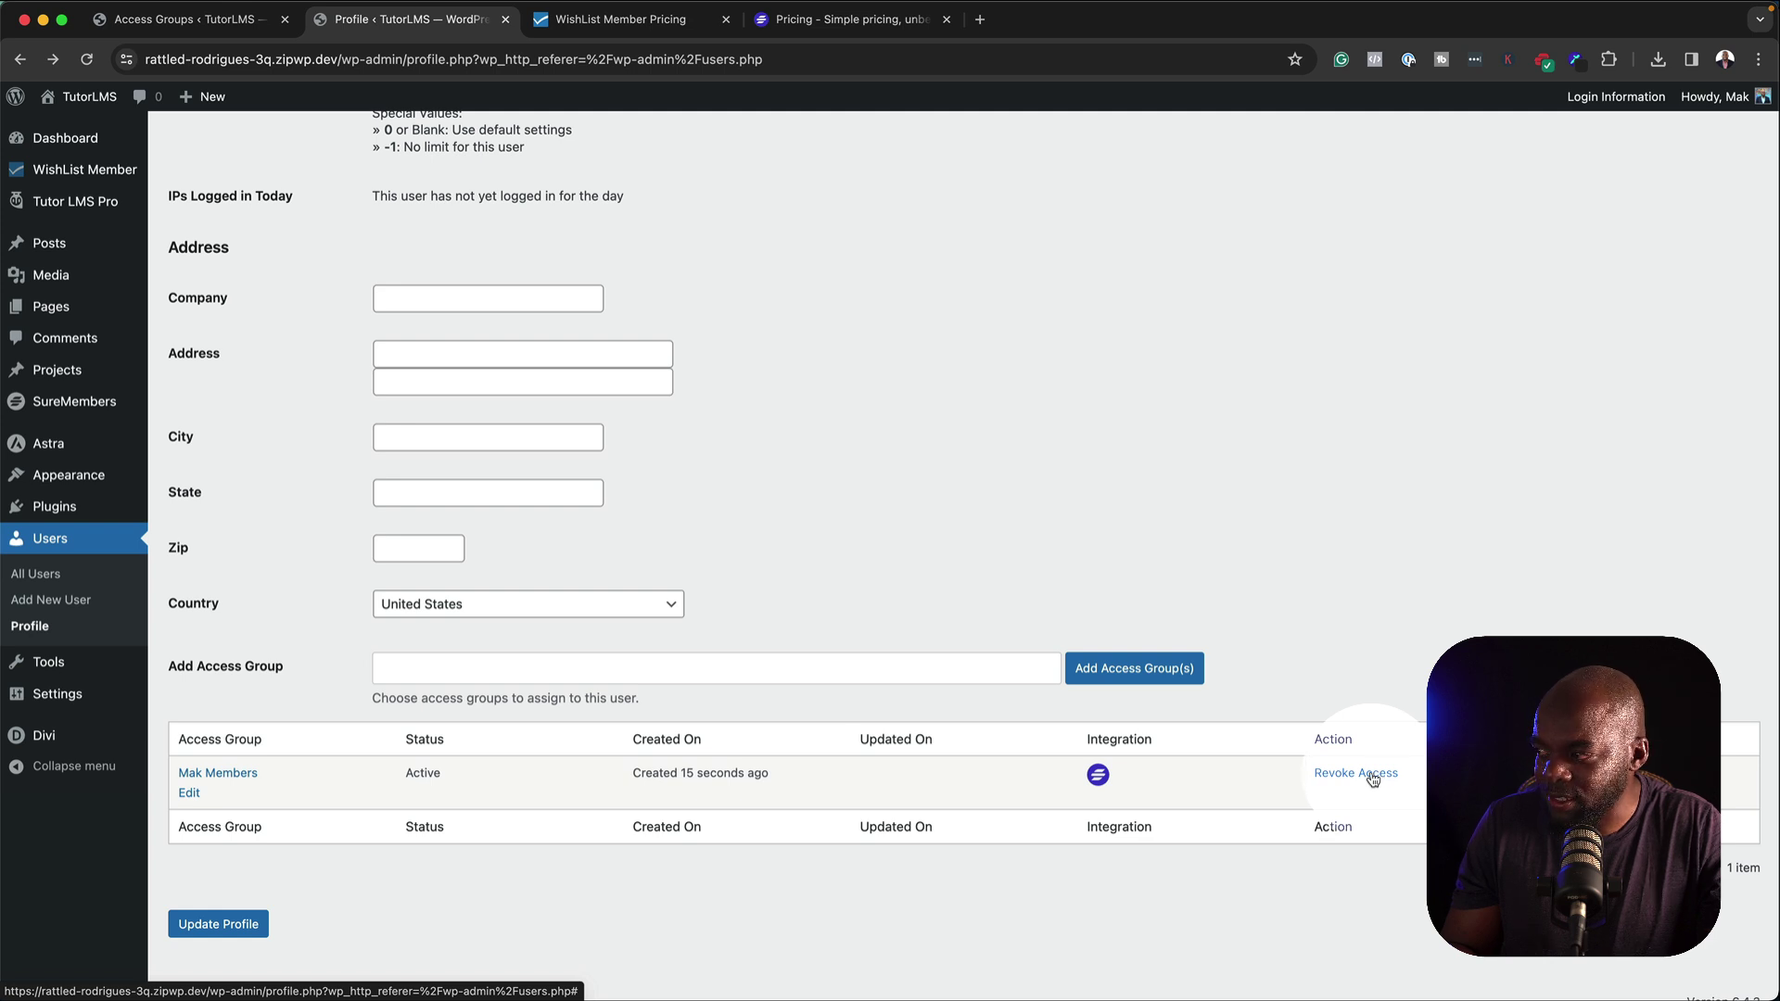
{"action": "scroll", "coordinate": [759, 542], "scroll_direction": "up", "scroll_amount": 15}
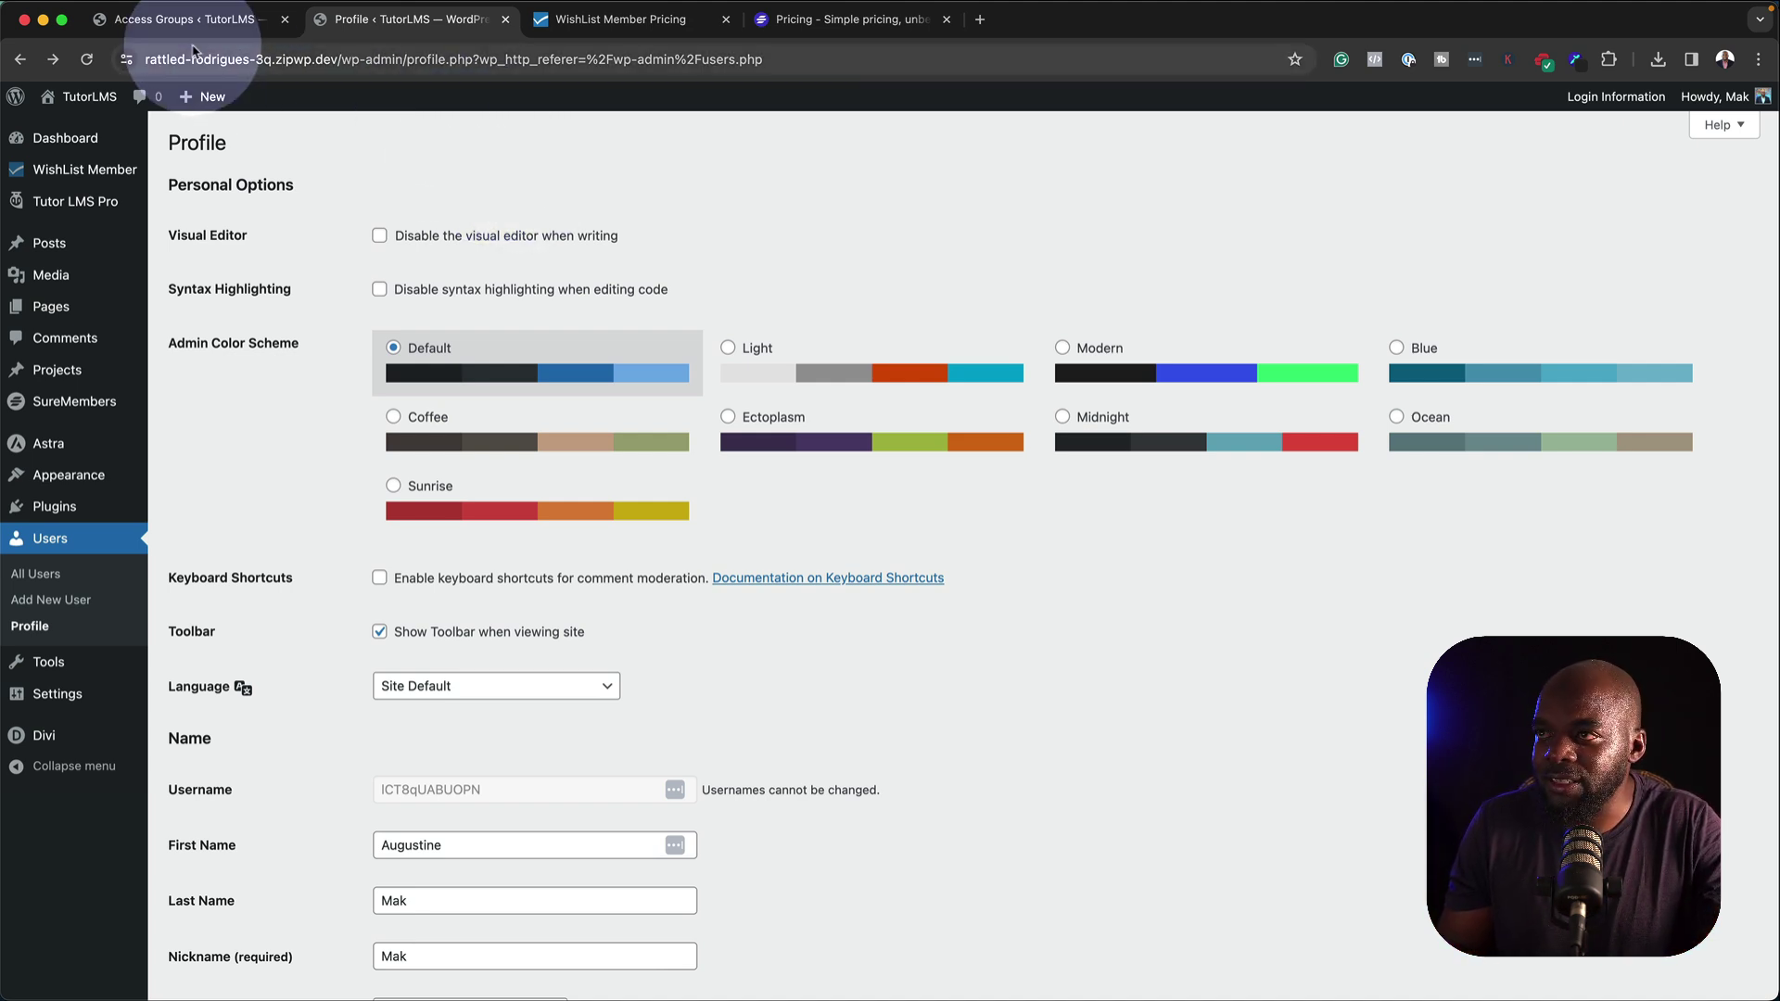
{"action": "left_click", "coordinate": [176, 20]}
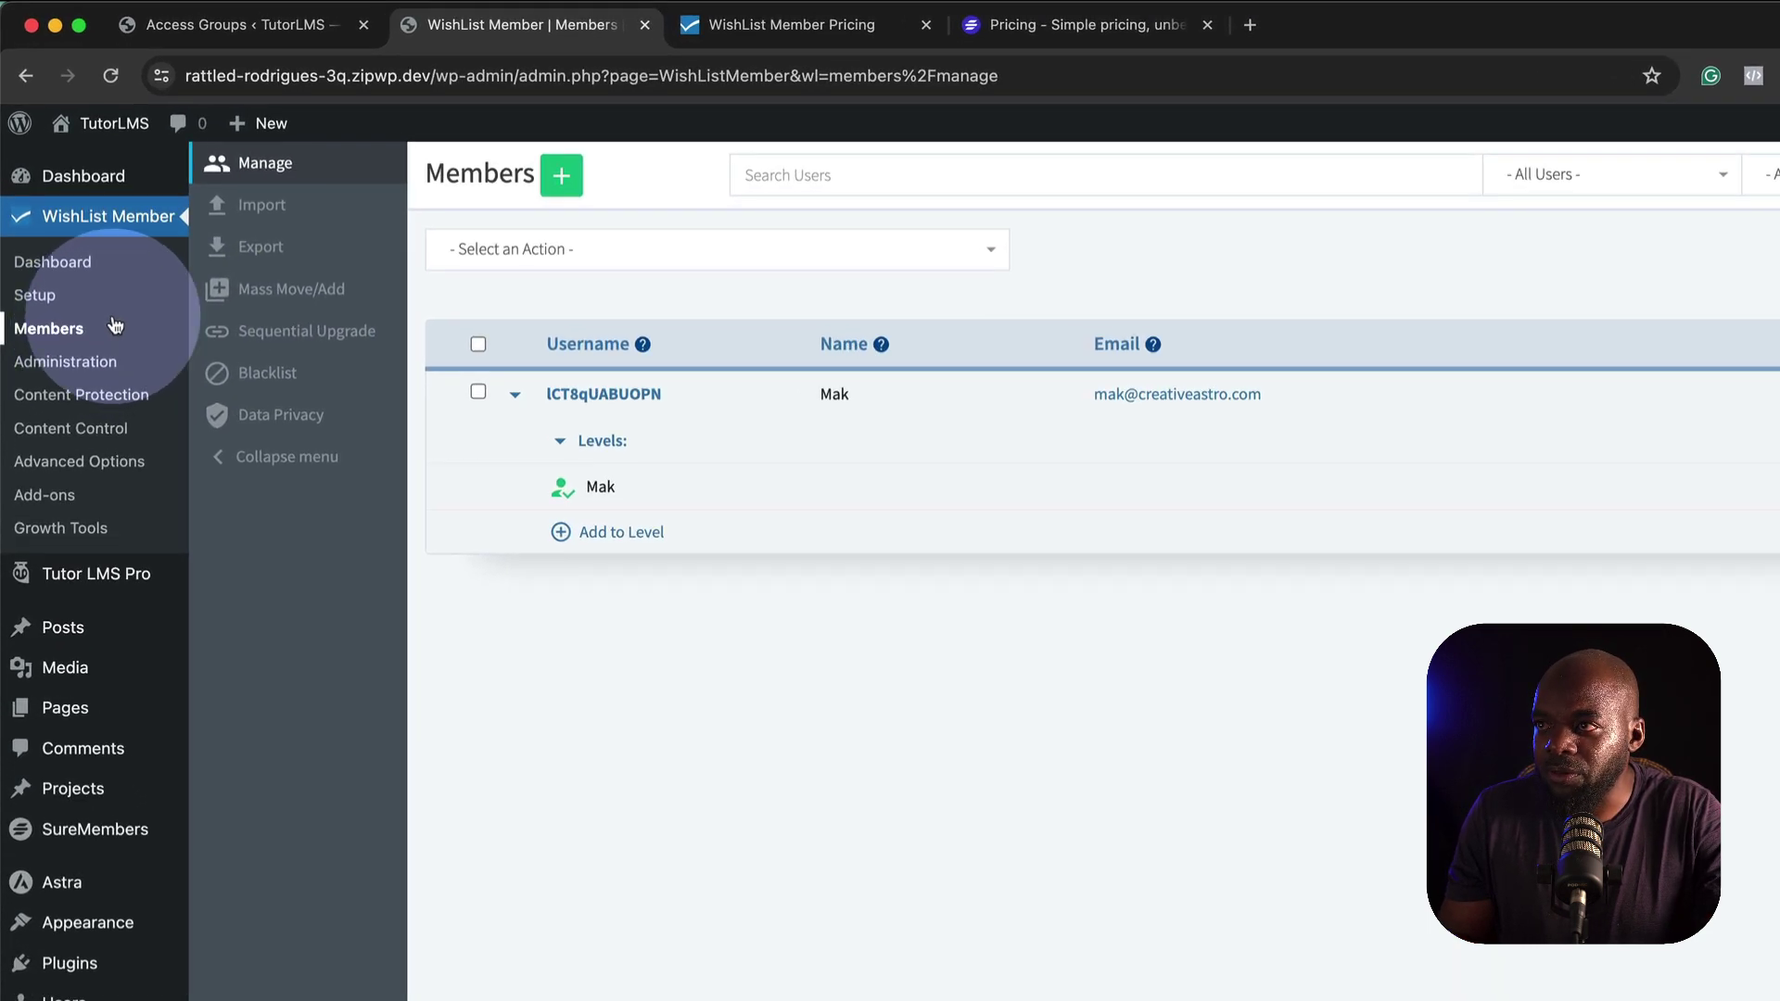
In Members > Export, select the Mak Membership and Mak levels
{"action": "left_click", "coordinate": [278, 251]}
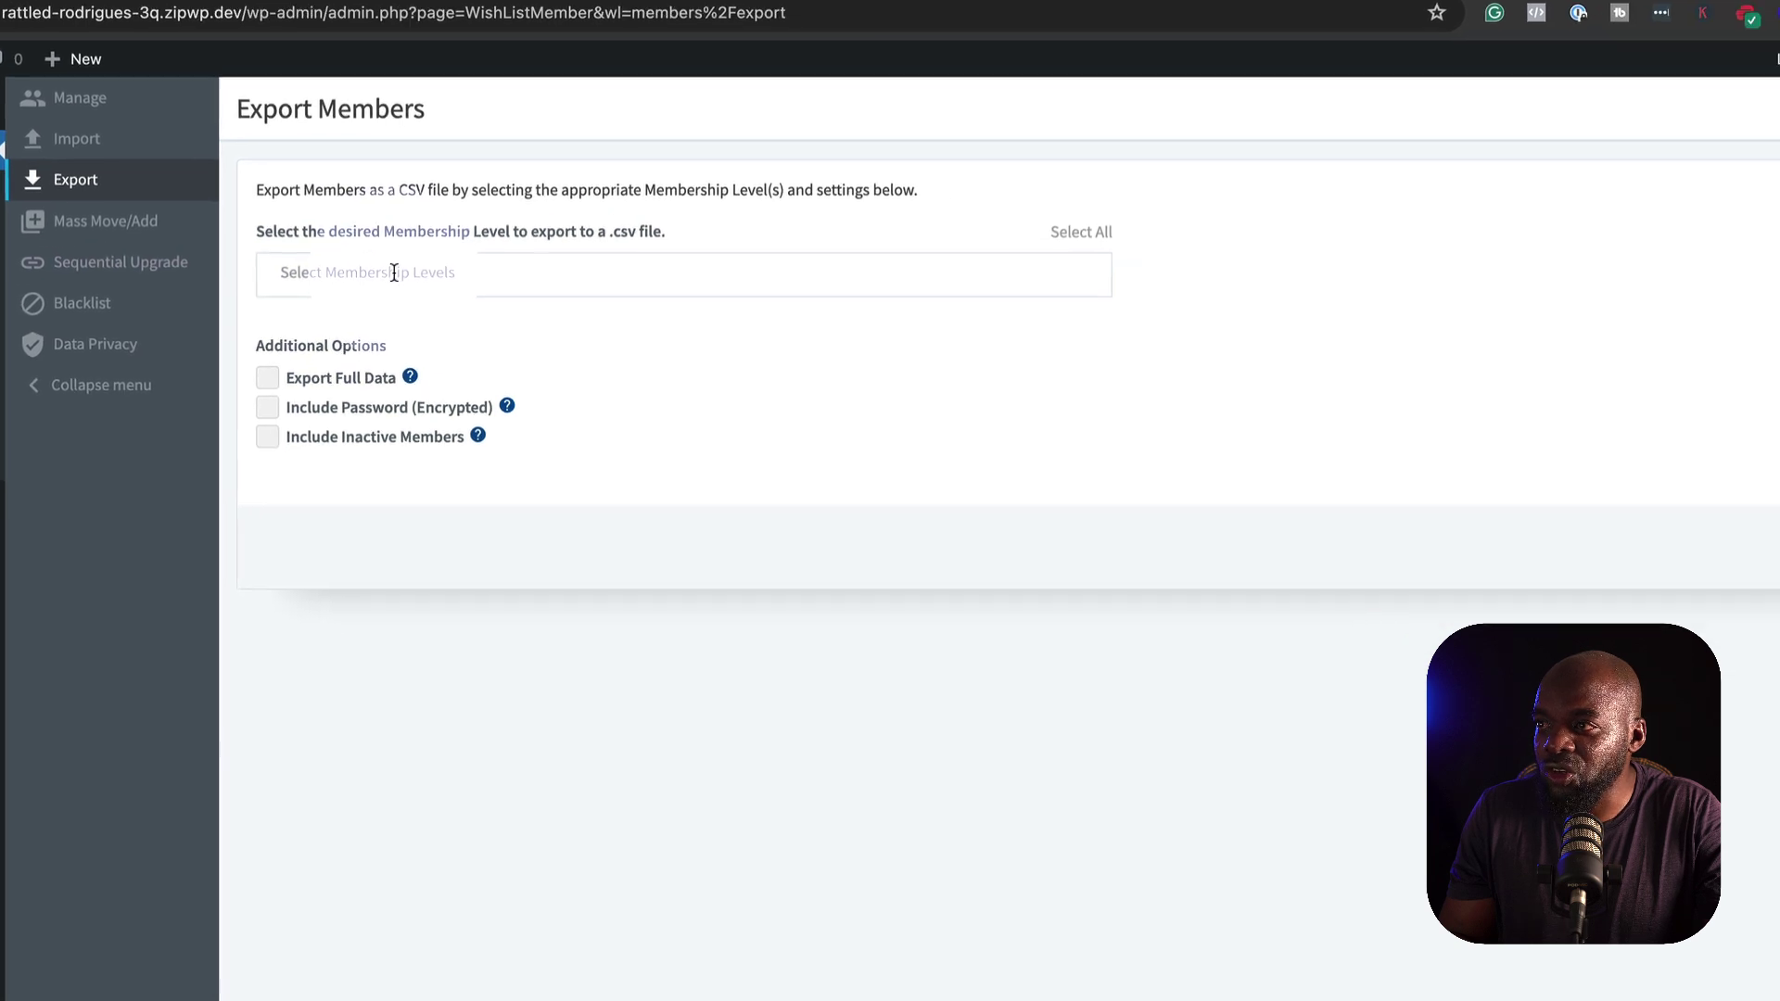
{"action": "left_click", "coordinate": [584, 341]}
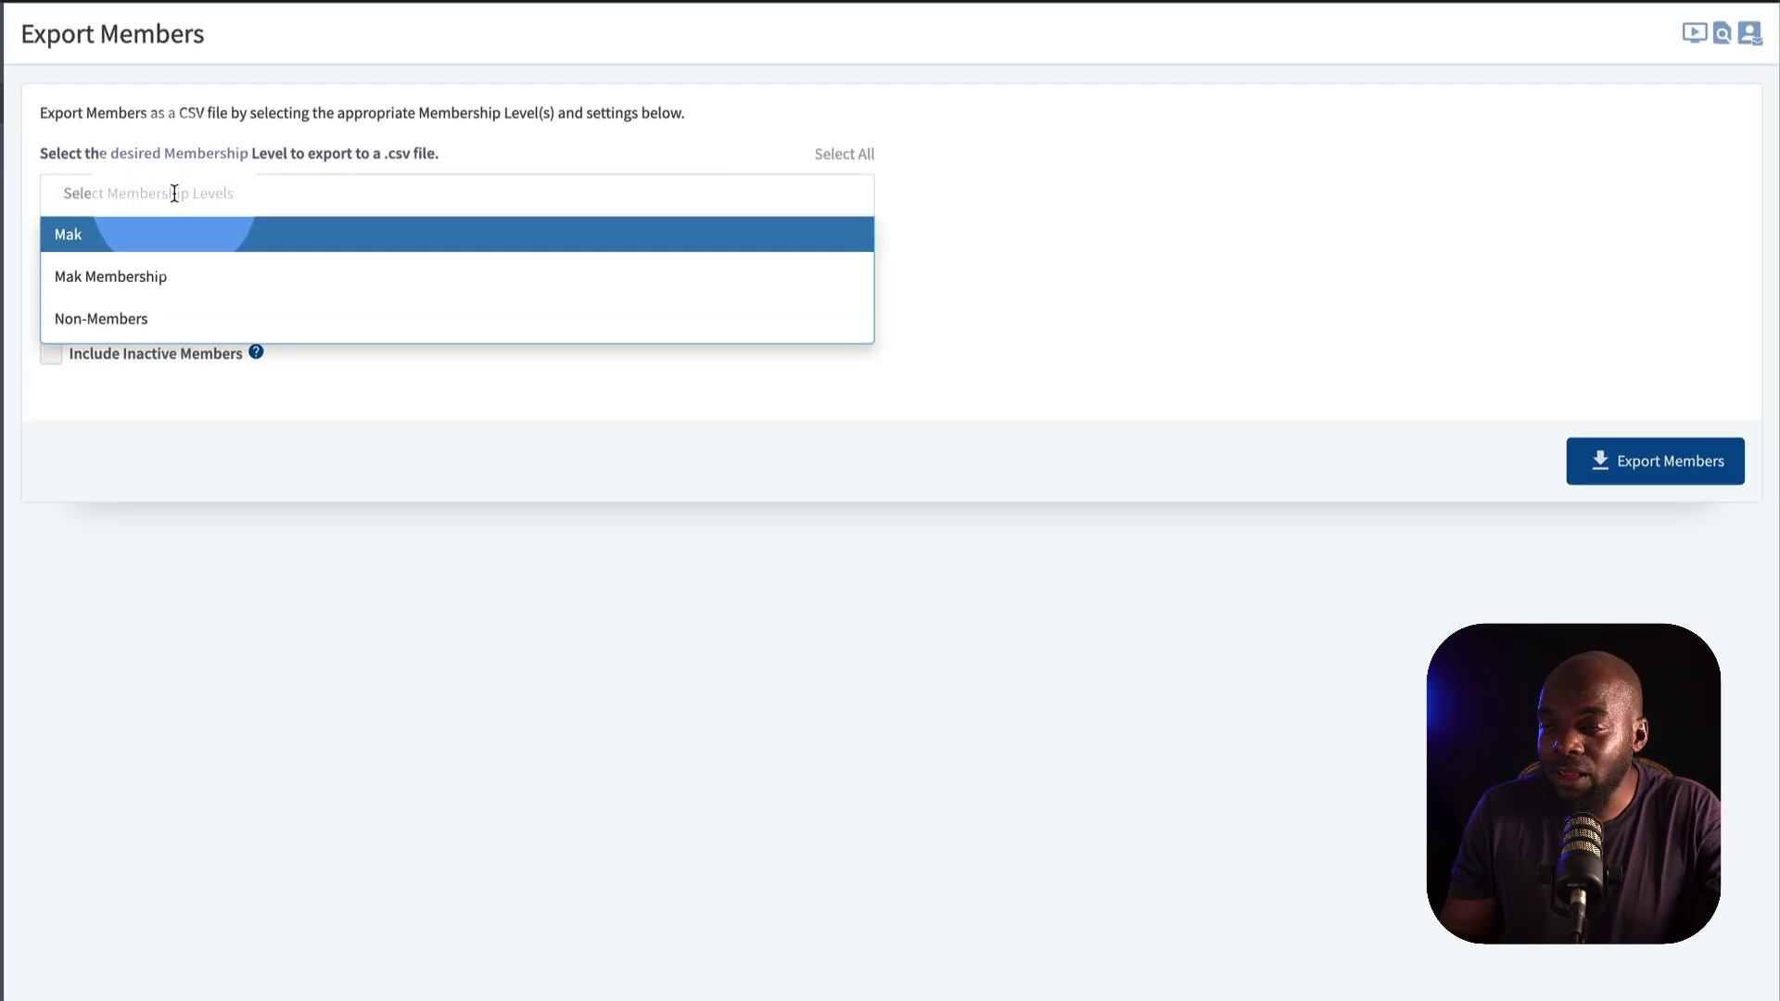
{"action": "left_click", "coordinate": [113, 284]}
{"action": "left_click", "coordinate": [260, 196]}
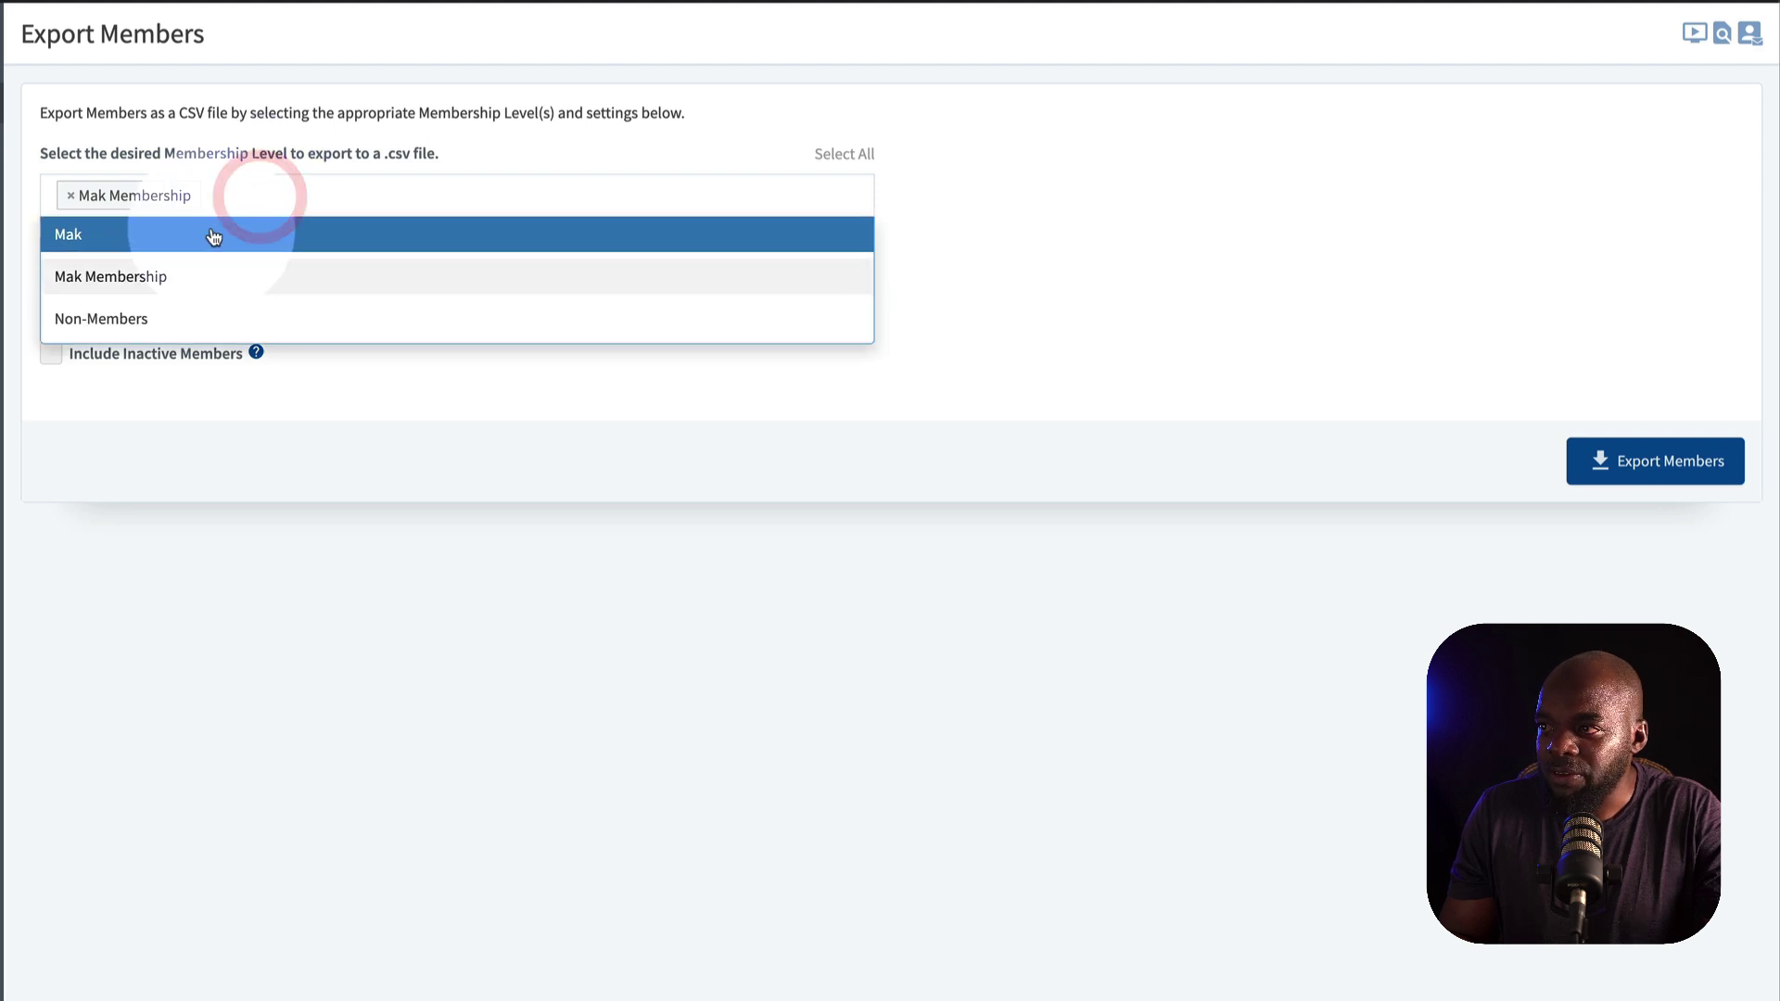
{"action": "left_click", "coordinate": [212, 235]}
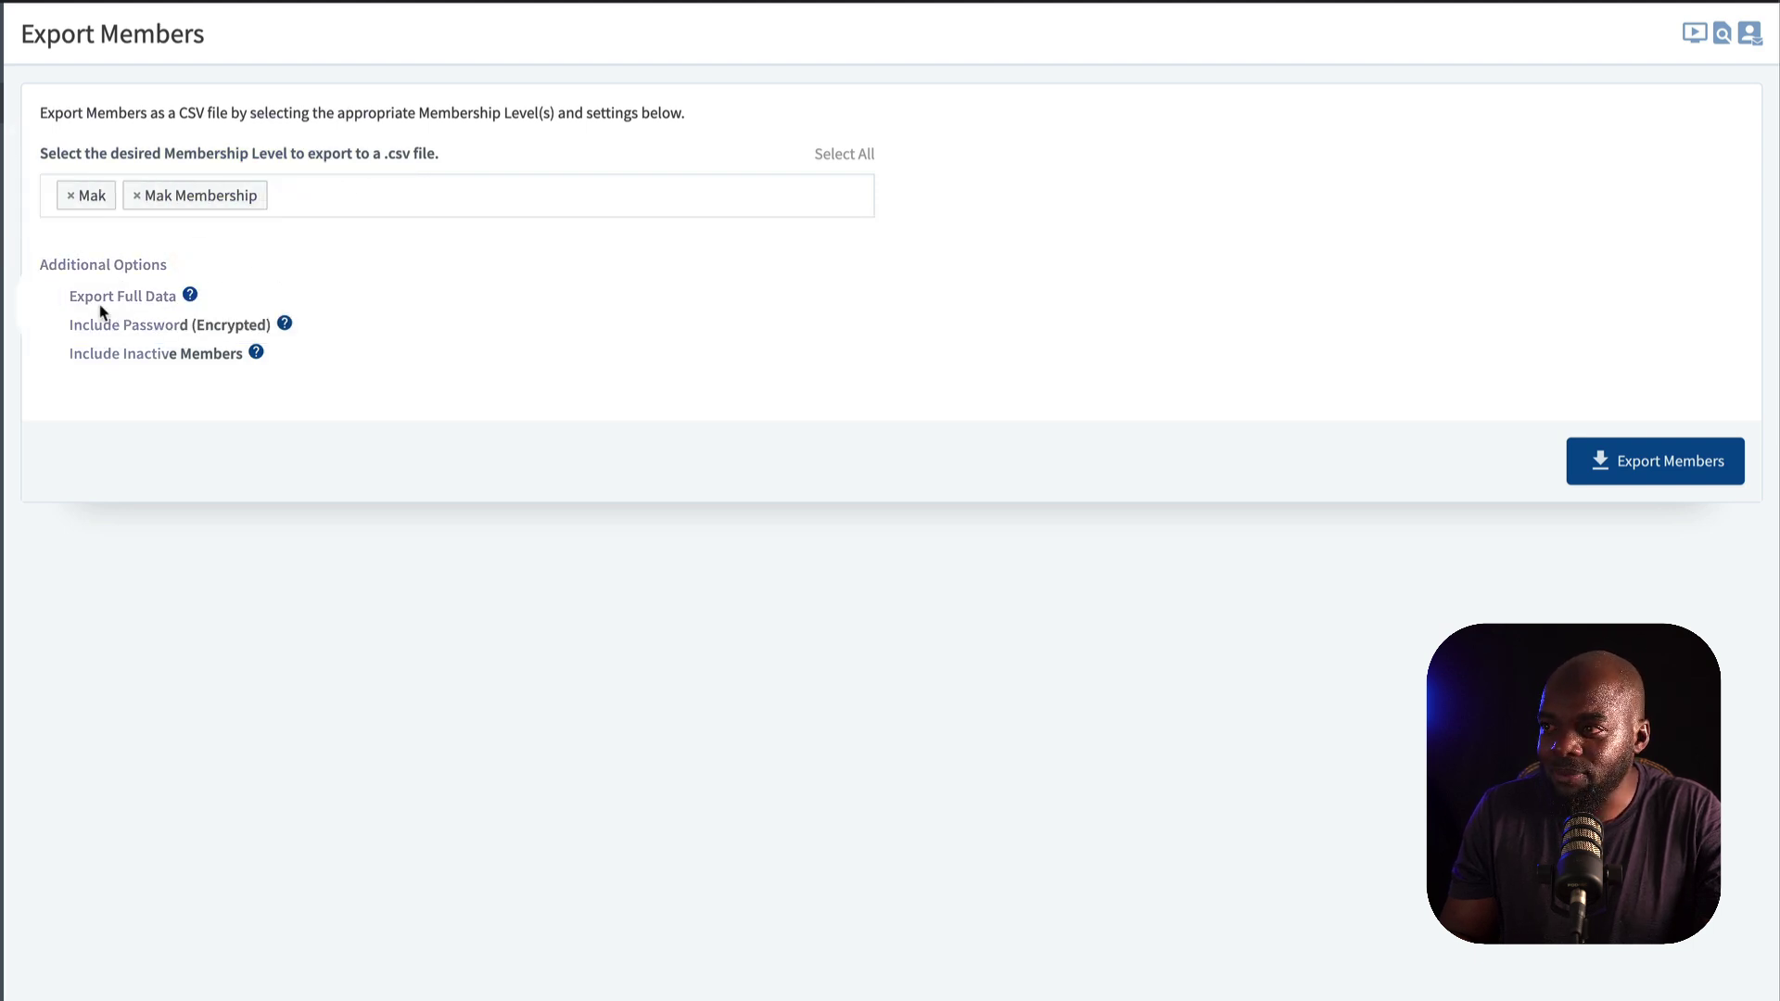
Tick Export Full Data and Include Password, leave inactive members out, and export the CSV
{"action": "left_click", "coordinate": [50, 296]}
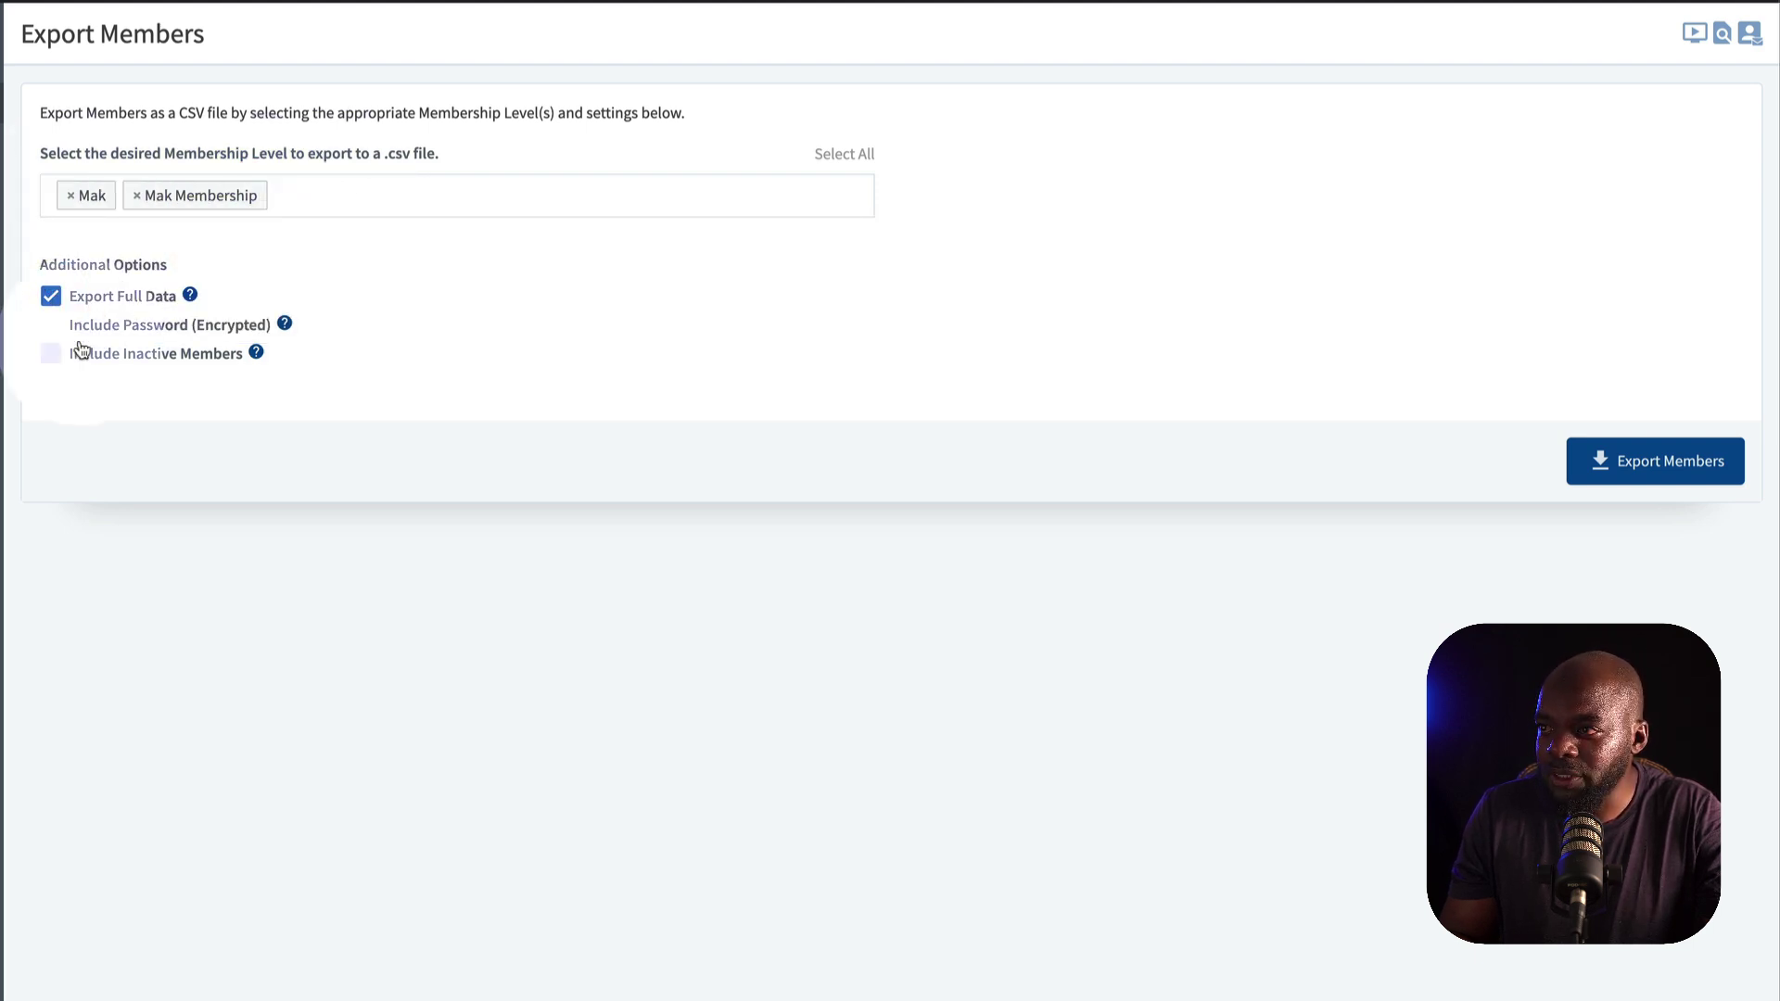
{"action": "left_click", "coordinate": [50, 324]}
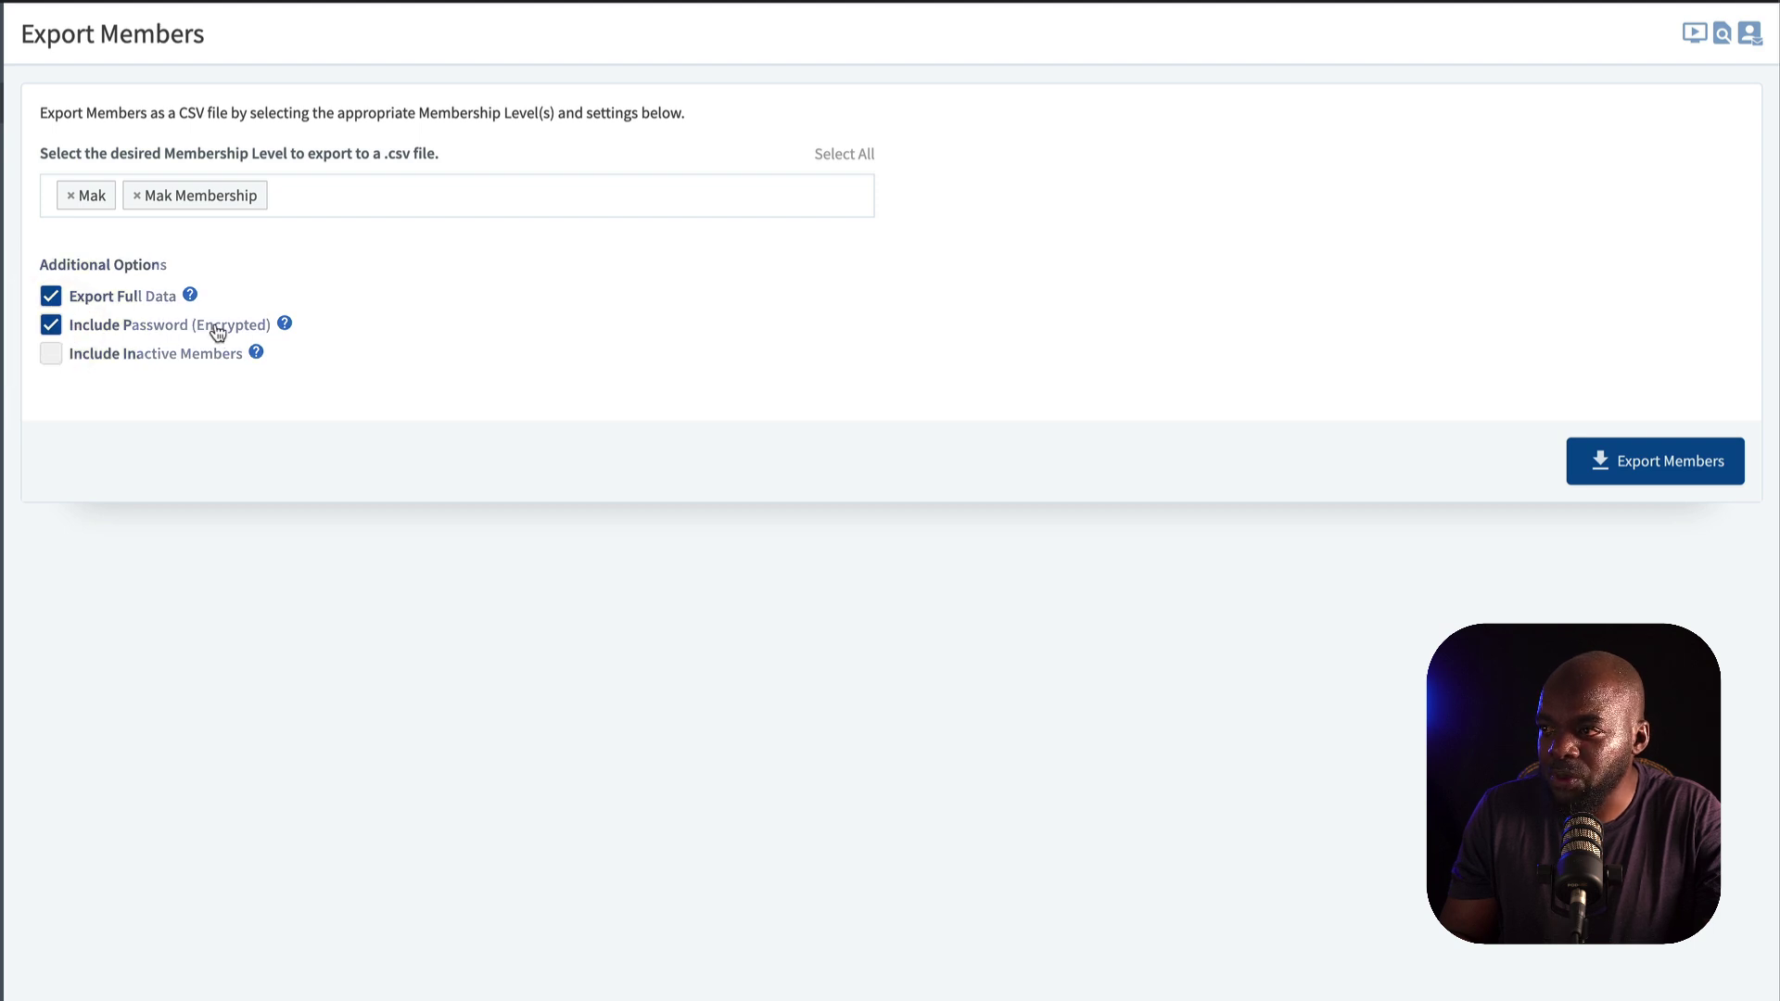
{"action": "left_click", "coordinate": [51, 353]}
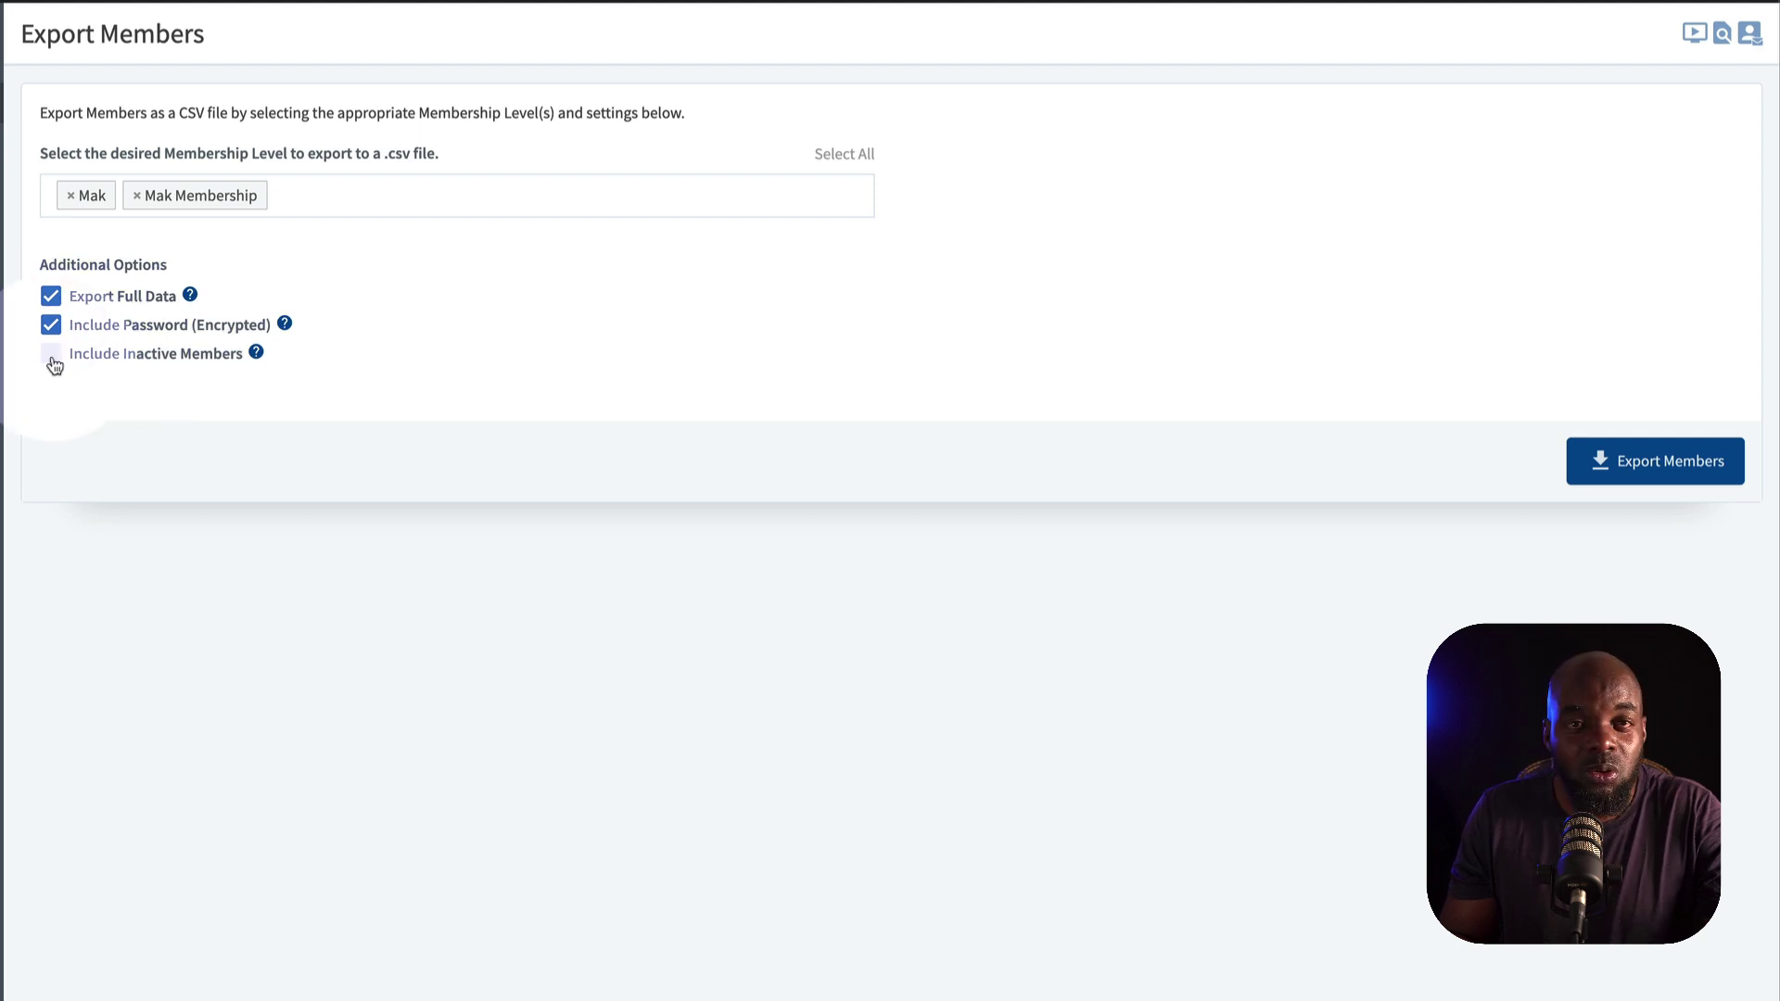
{"action": "left_click", "coordinate": [51, 354]}
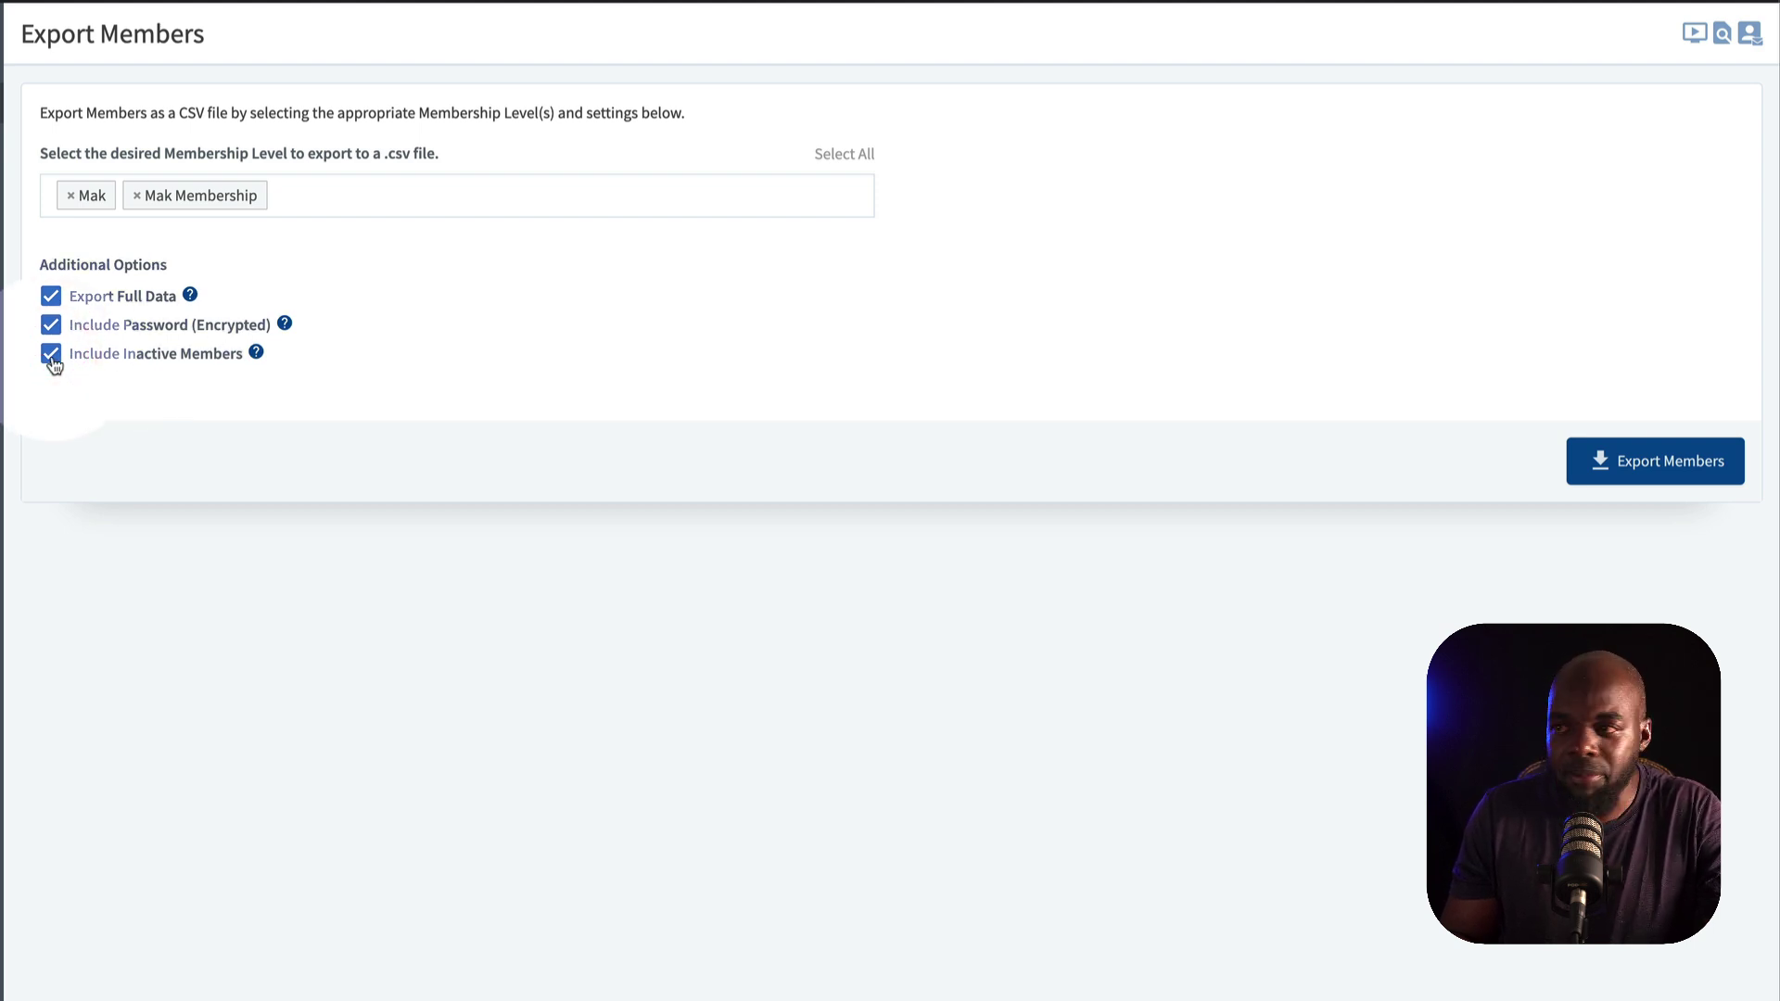
{"action": "left_click", "coordinate": [51, 354]}
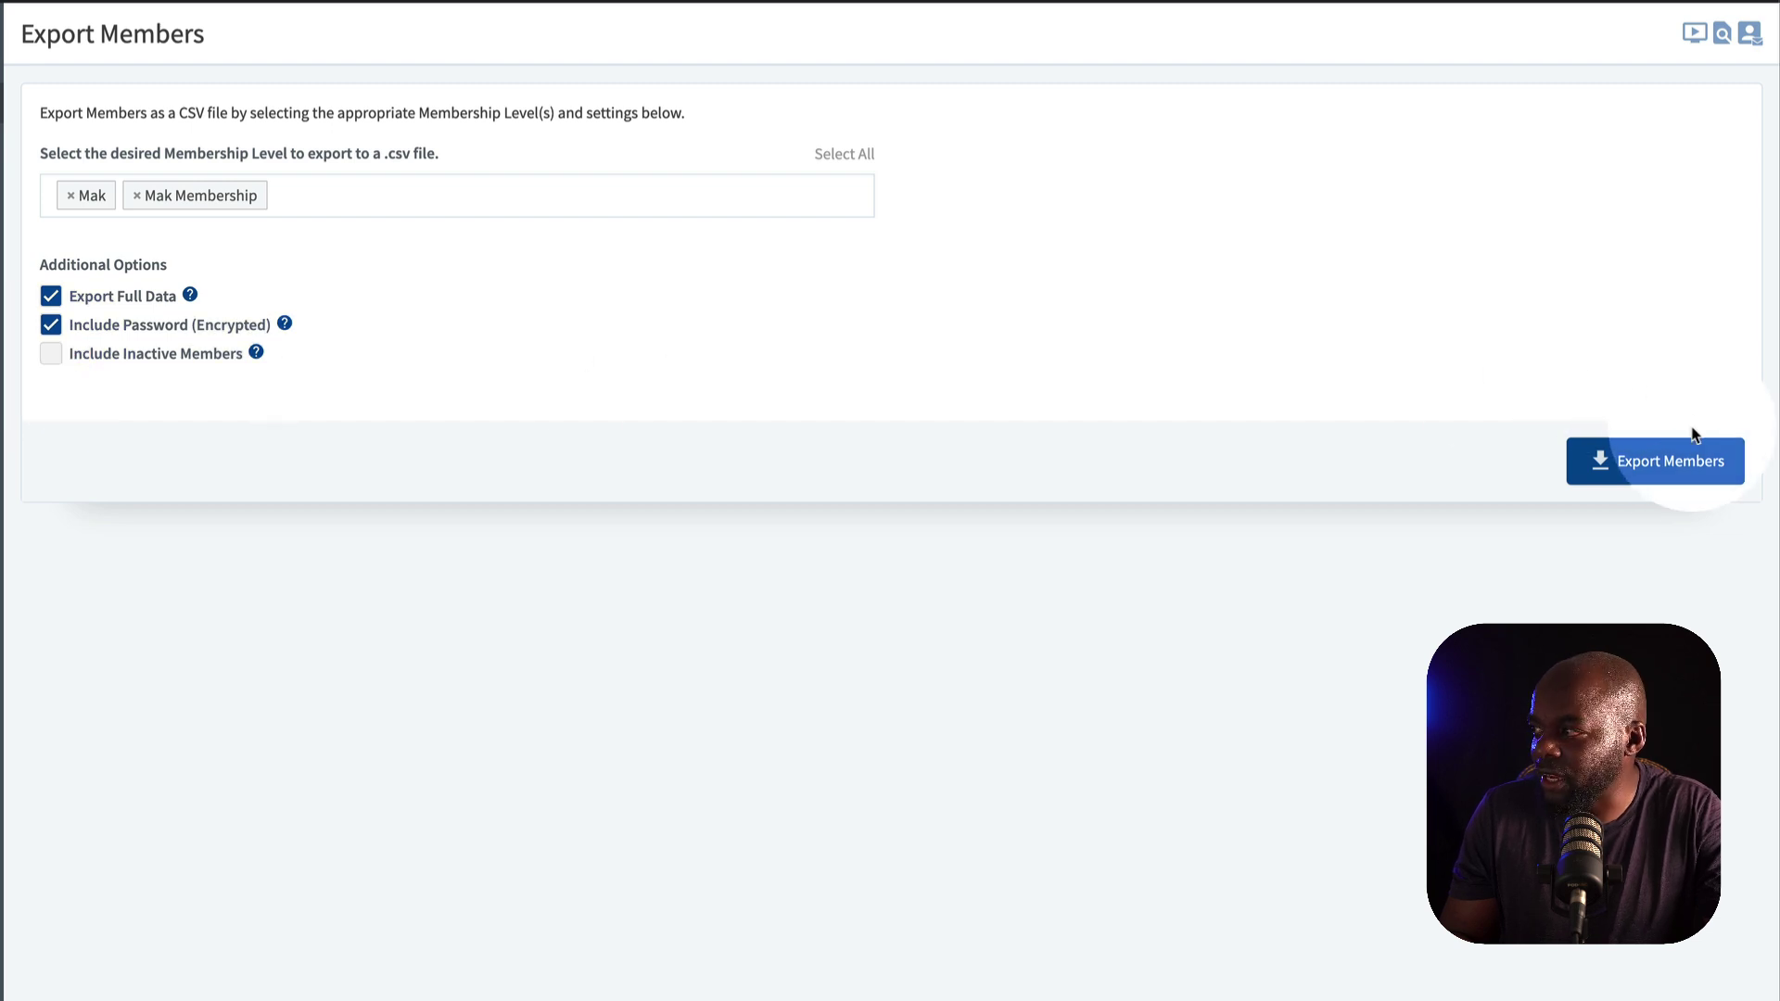
{"action": "left_click", "coordinate": [1677, 461]}
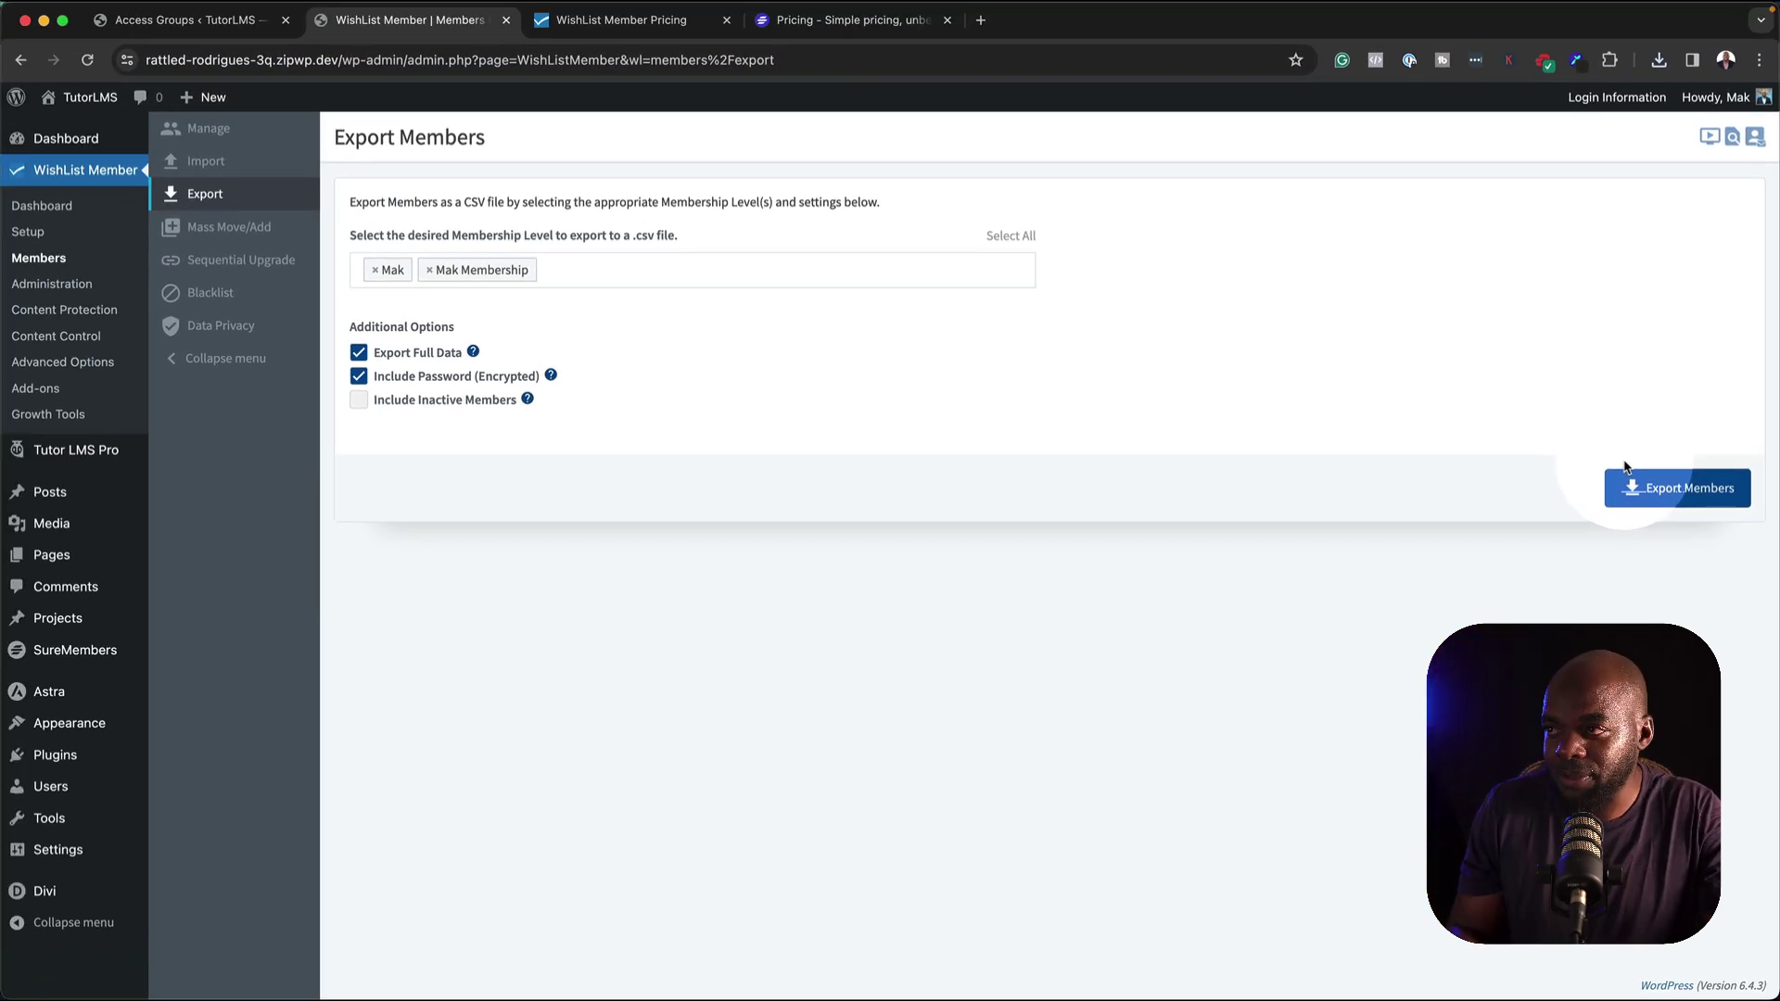
Open Members > Import to show the empty CSV member import form
{"action": "left_click", "coordinate": [227, 164]}
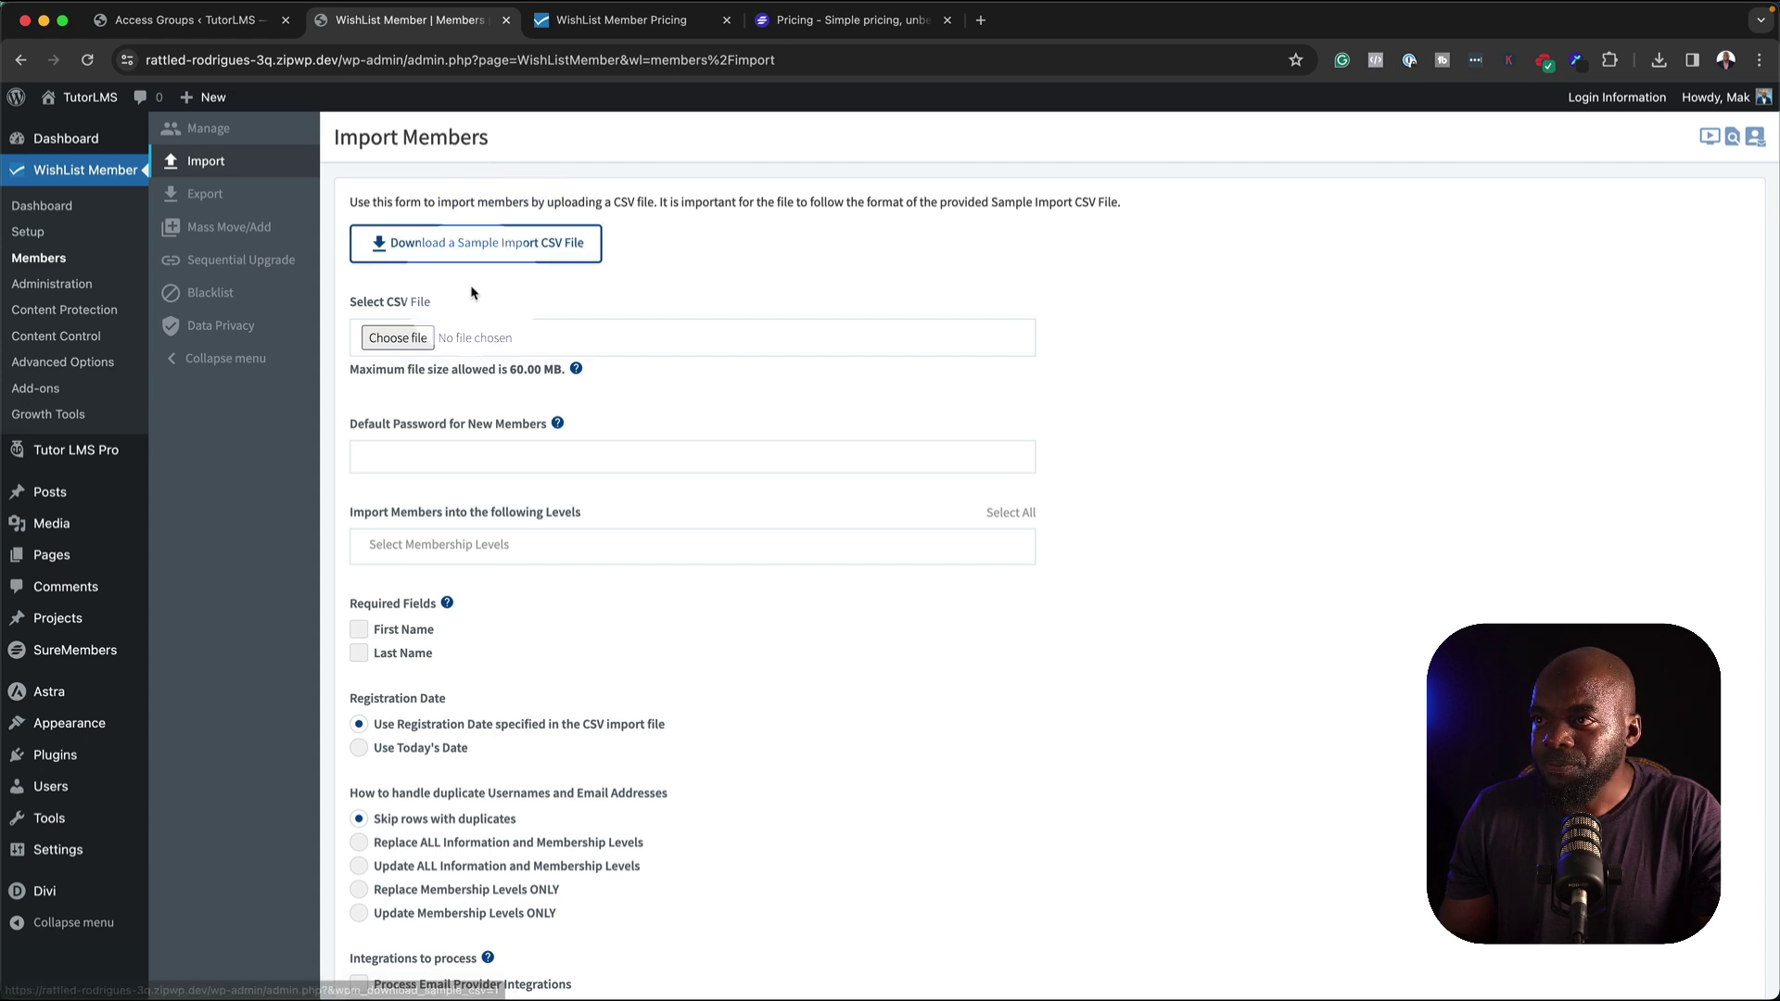
Browse the Administration, Content Protection, Content Control, Advanced Options and Growth Tools sections
{"action": "left_click", "coordinate": [72, 290]}
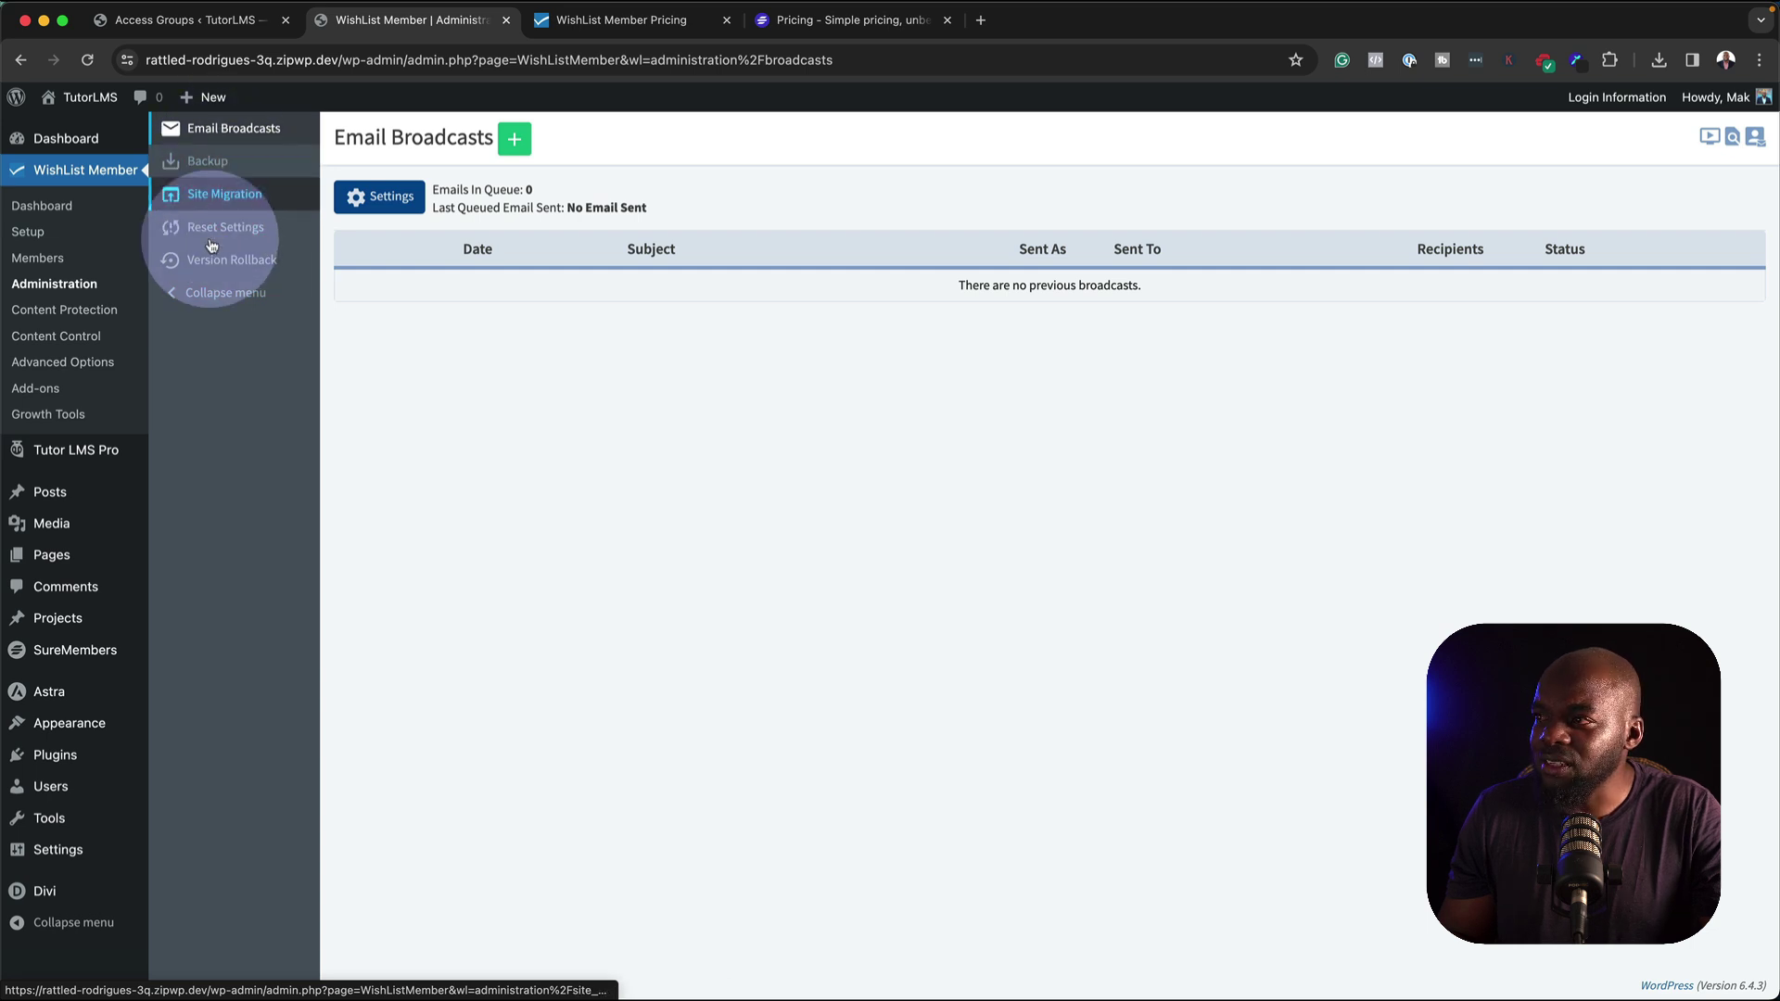
{"action": "left_click", "coordinate": [84, 313]}
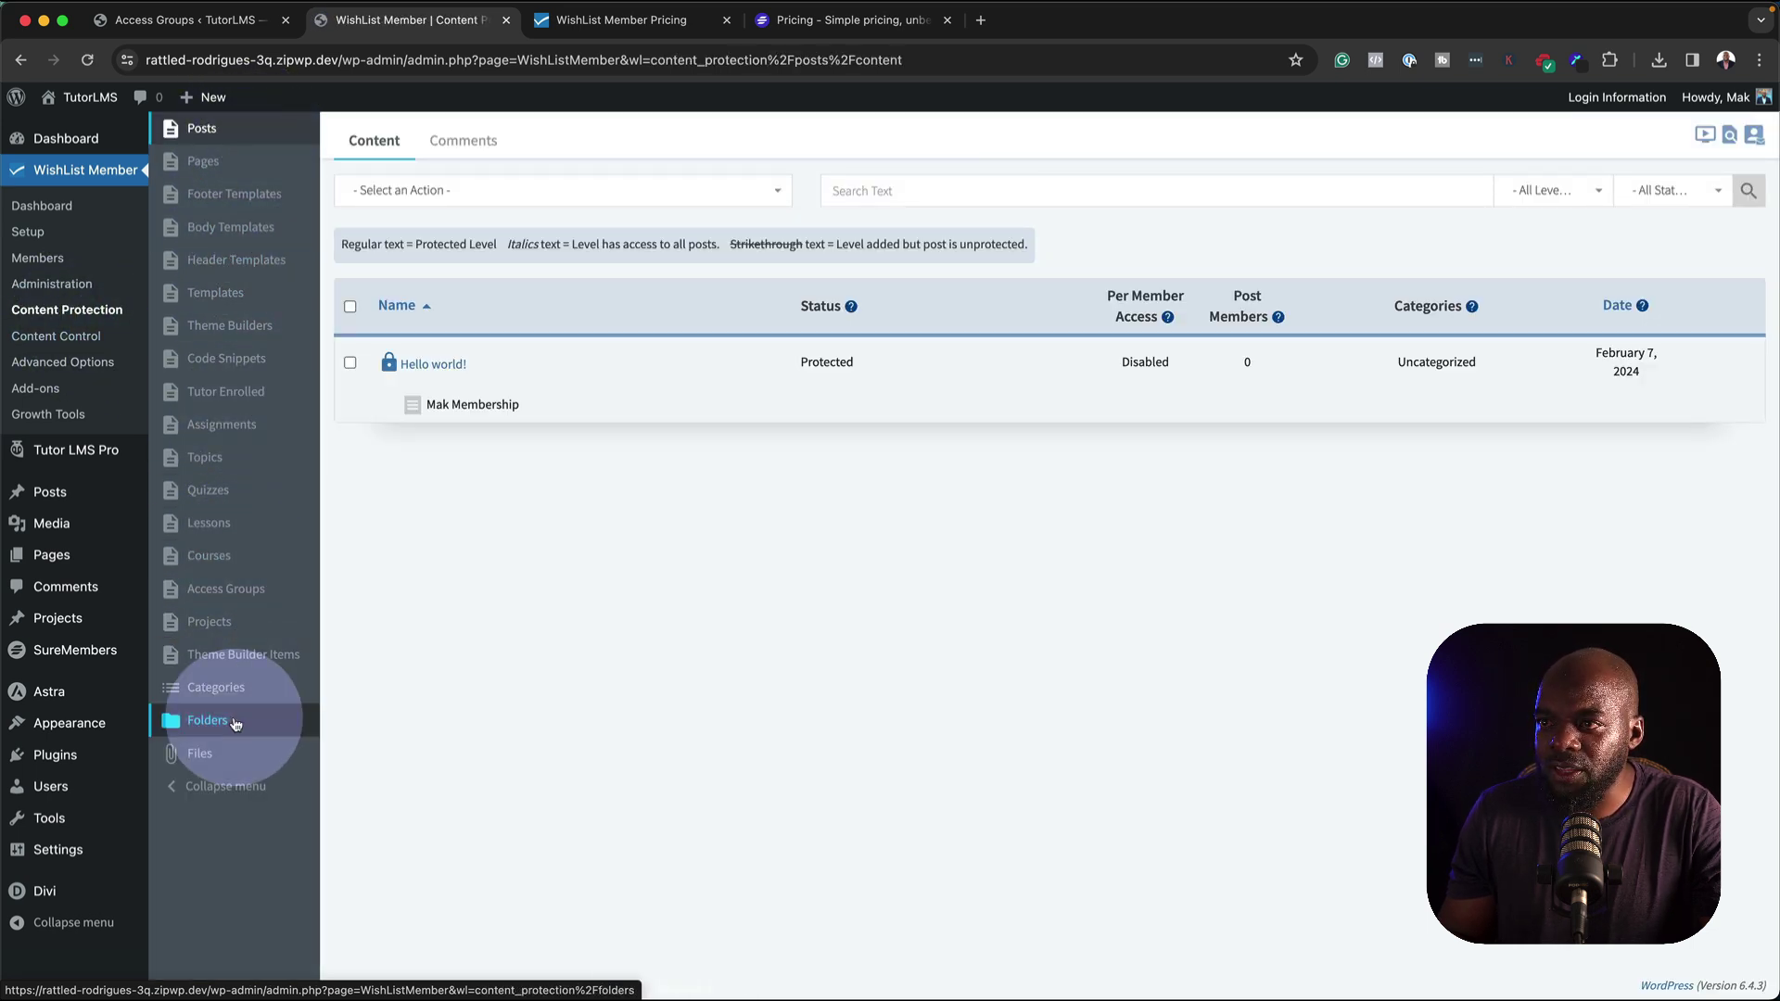
{"action": "left_click", "coordinate": [63, 339]}
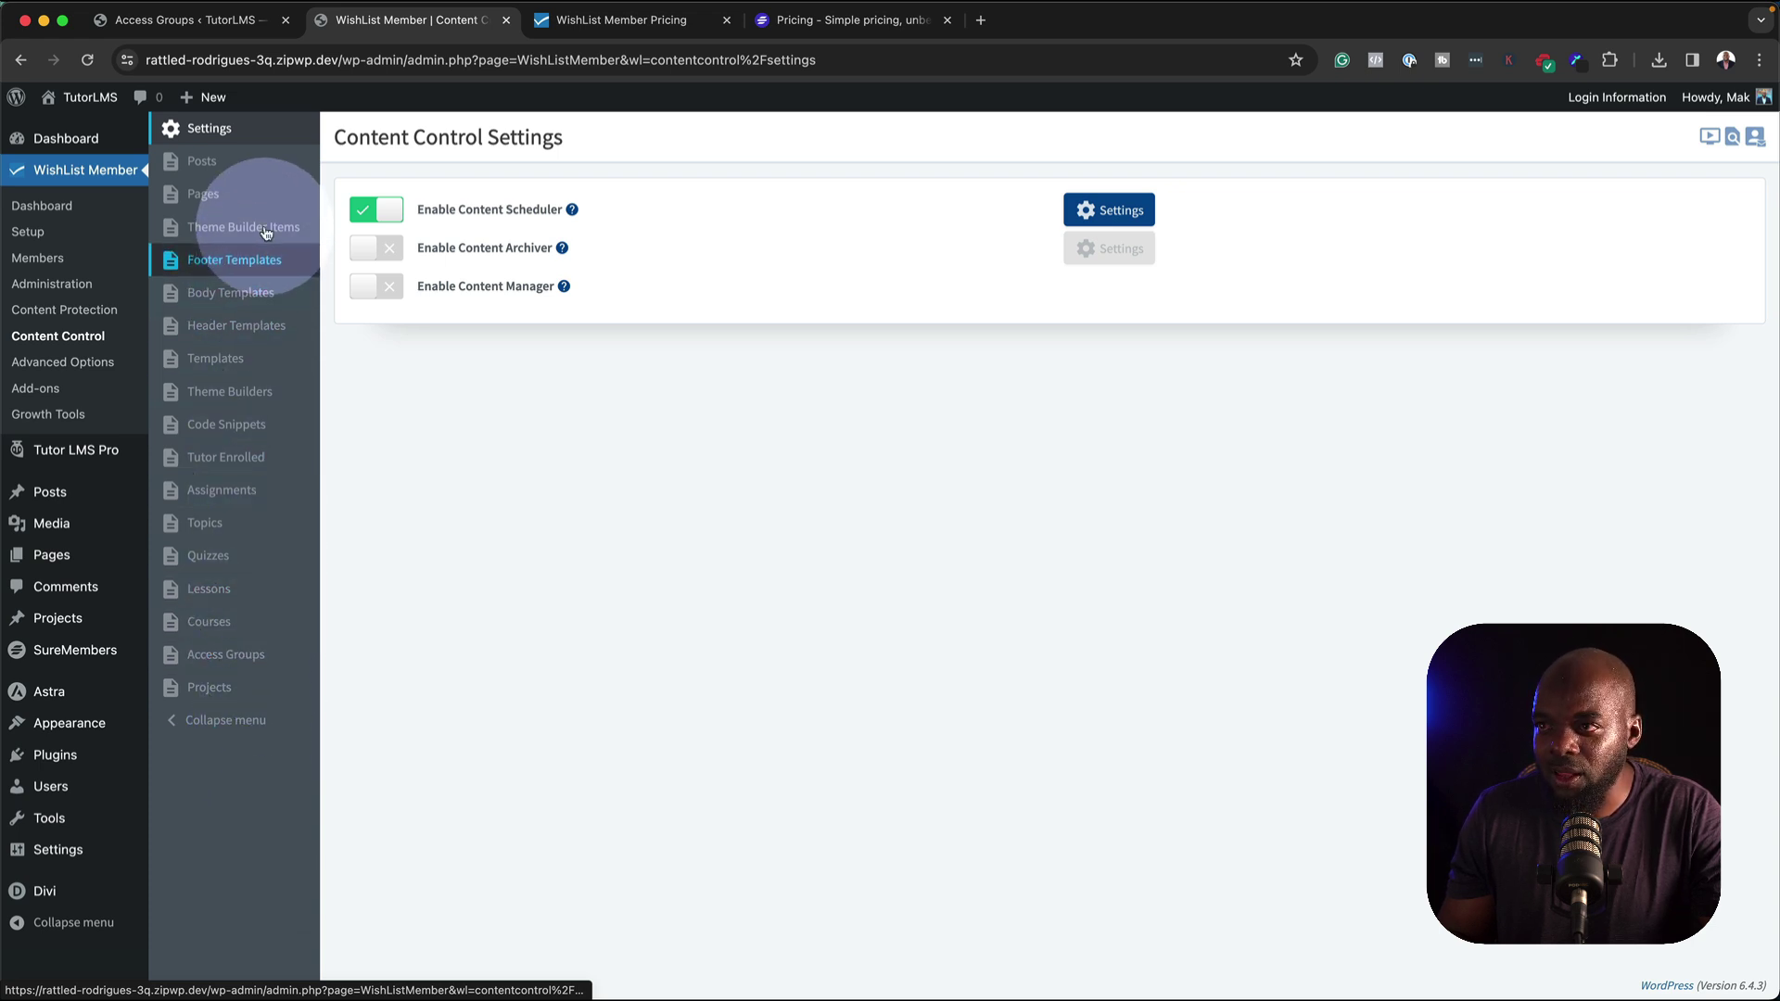
{"action": "left_click", "coordinate": [102, 370]}
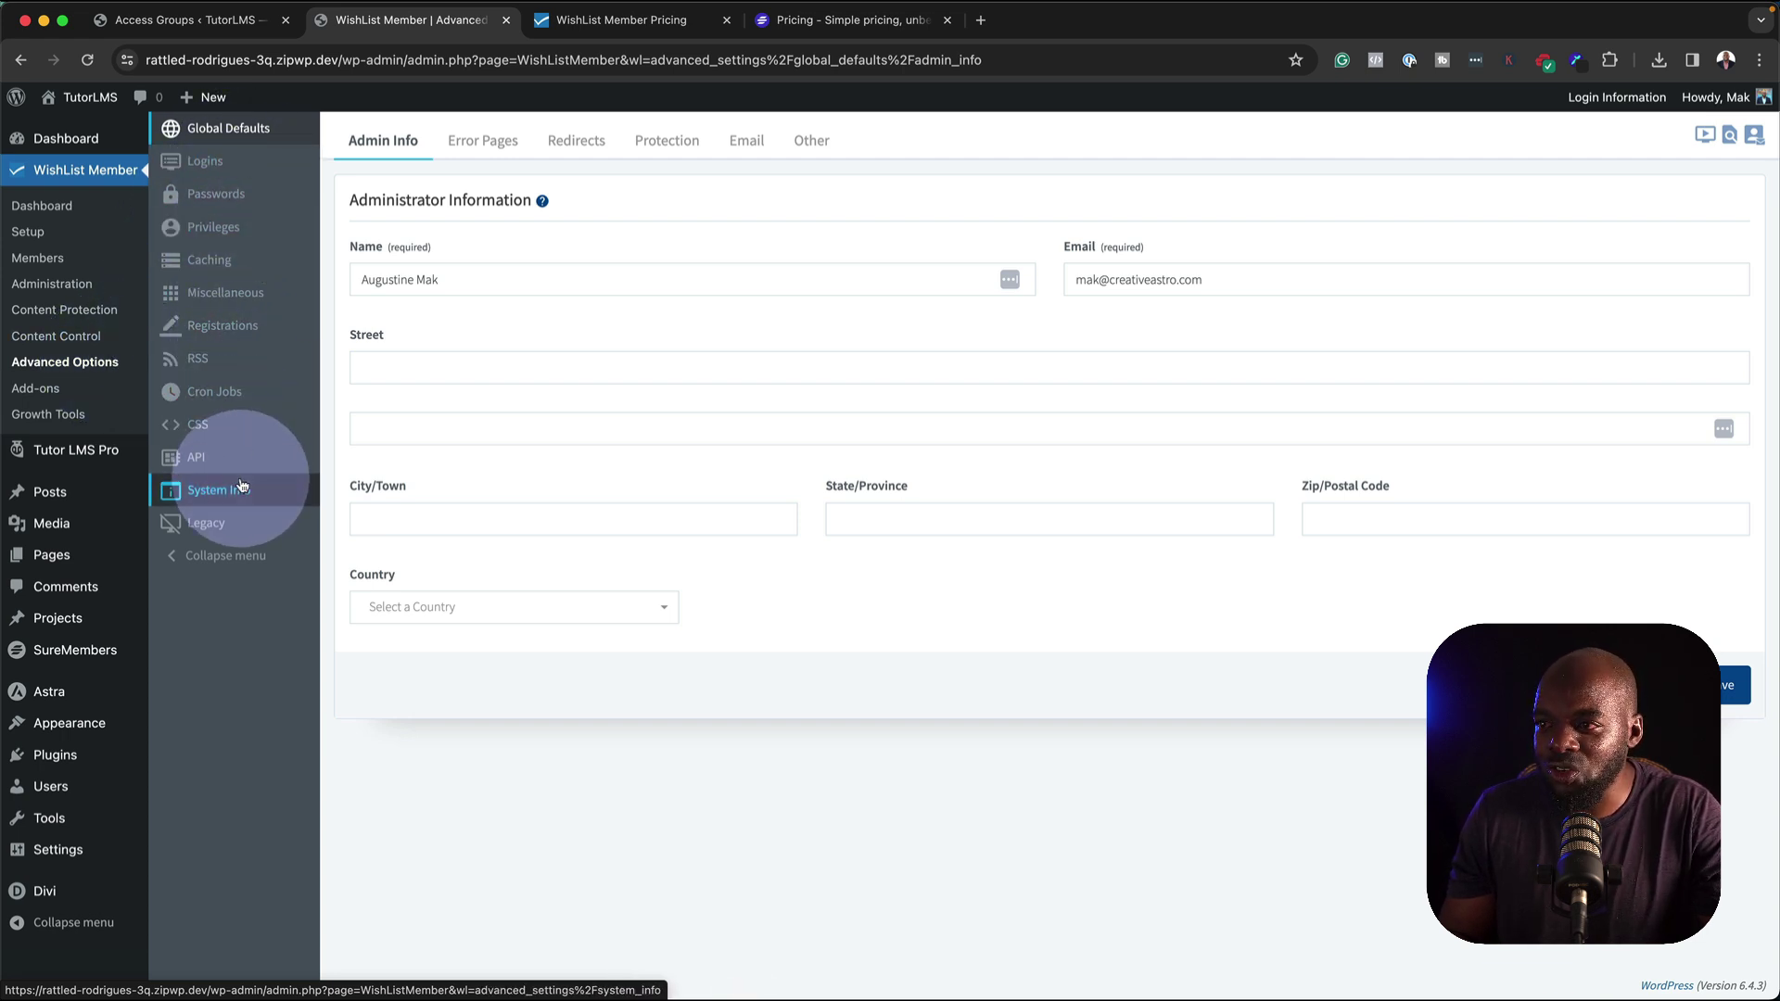
{"action": "left_click", "coordinate": [73, 419]}
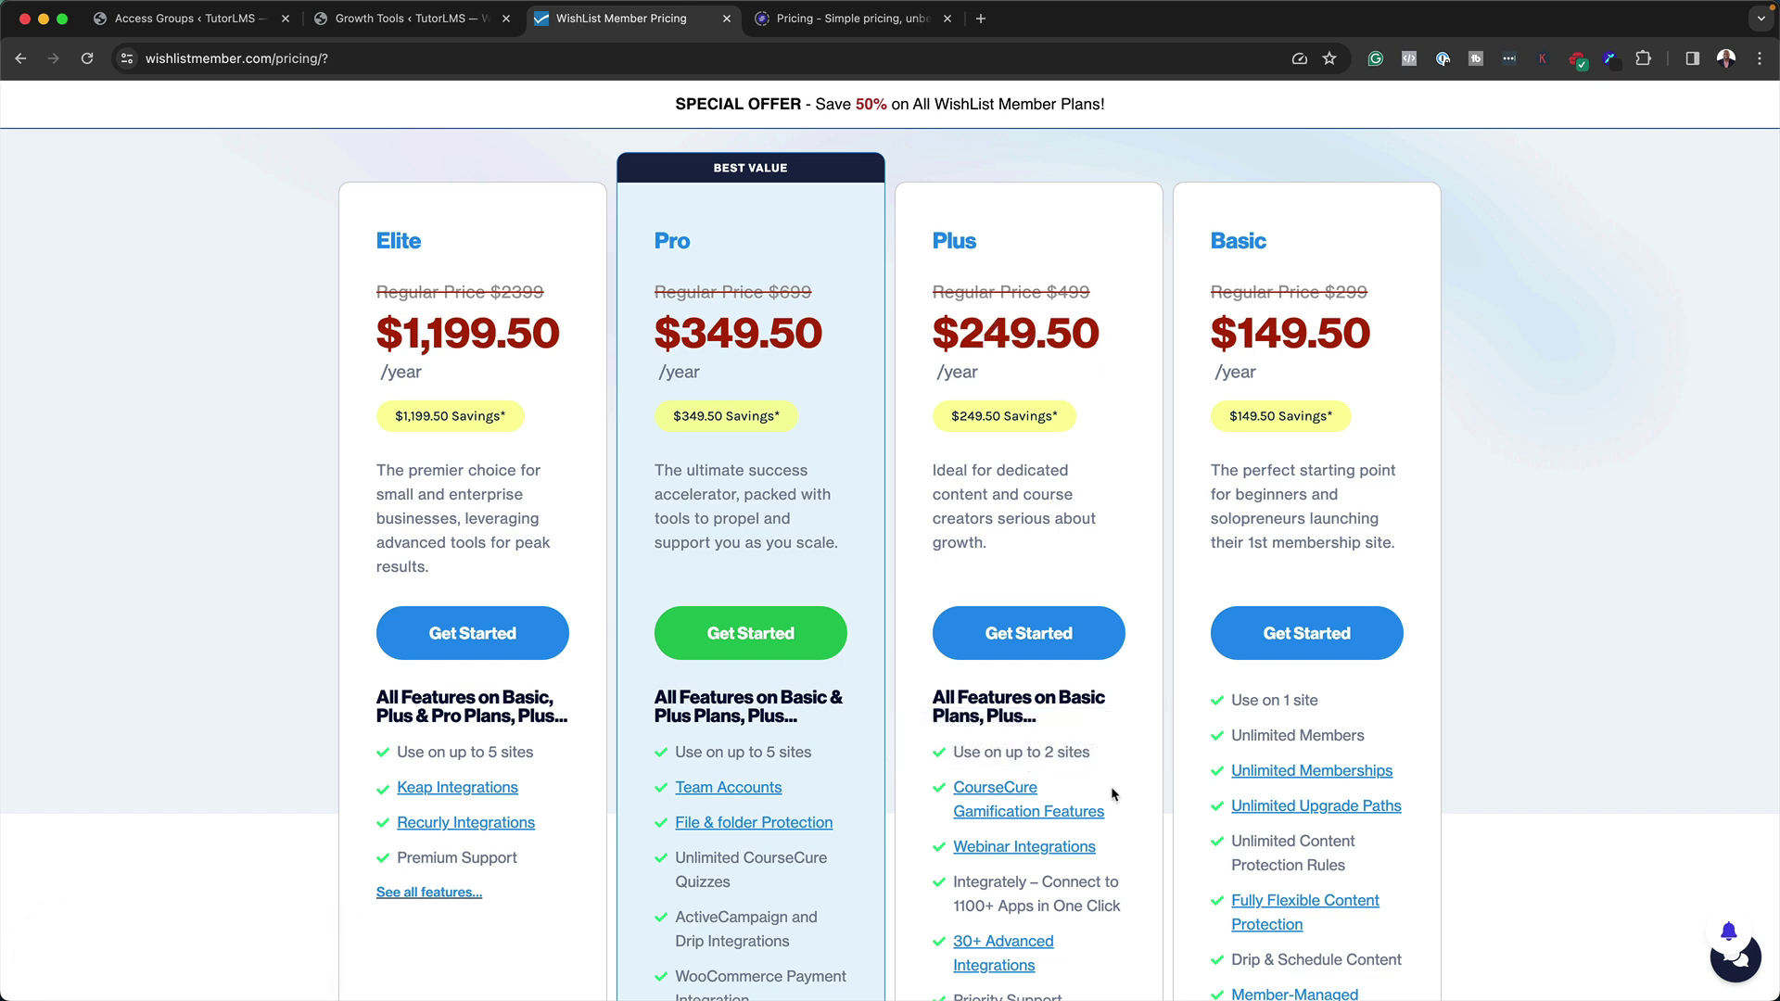
{"action": "mouse_move", "coordinate": [1113, 793]}
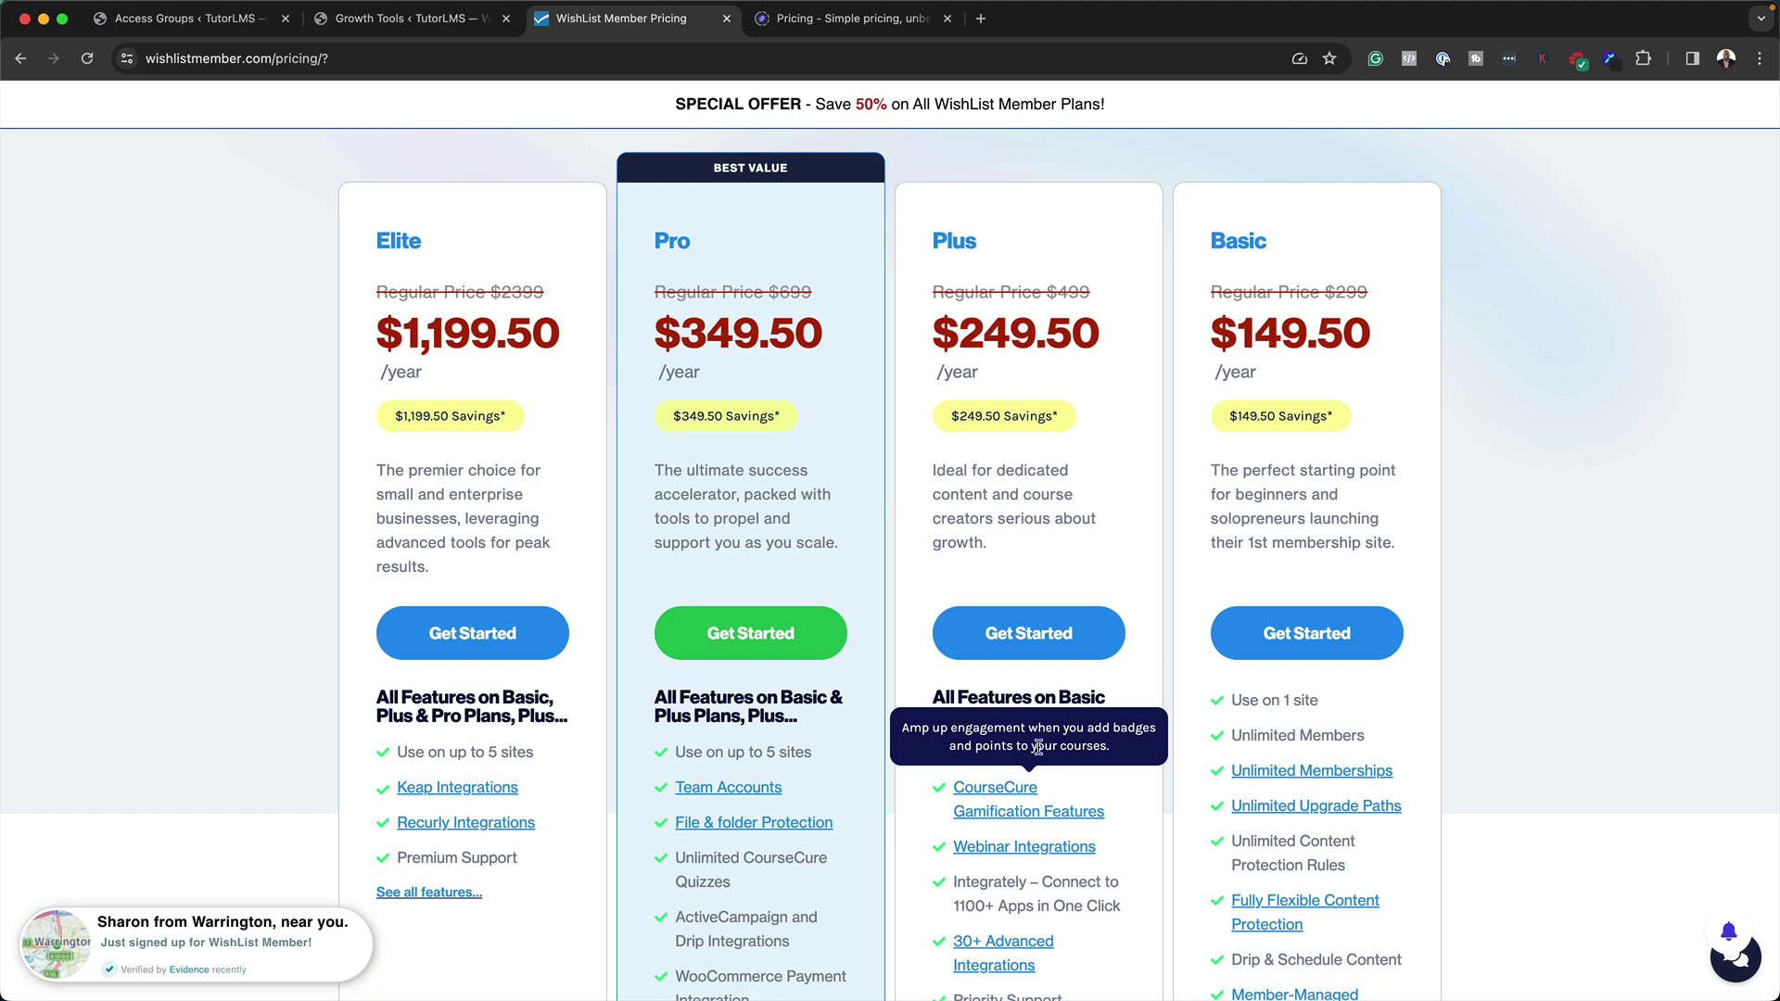
{"action": "mouse_move", "coordinate": [841, 798]}
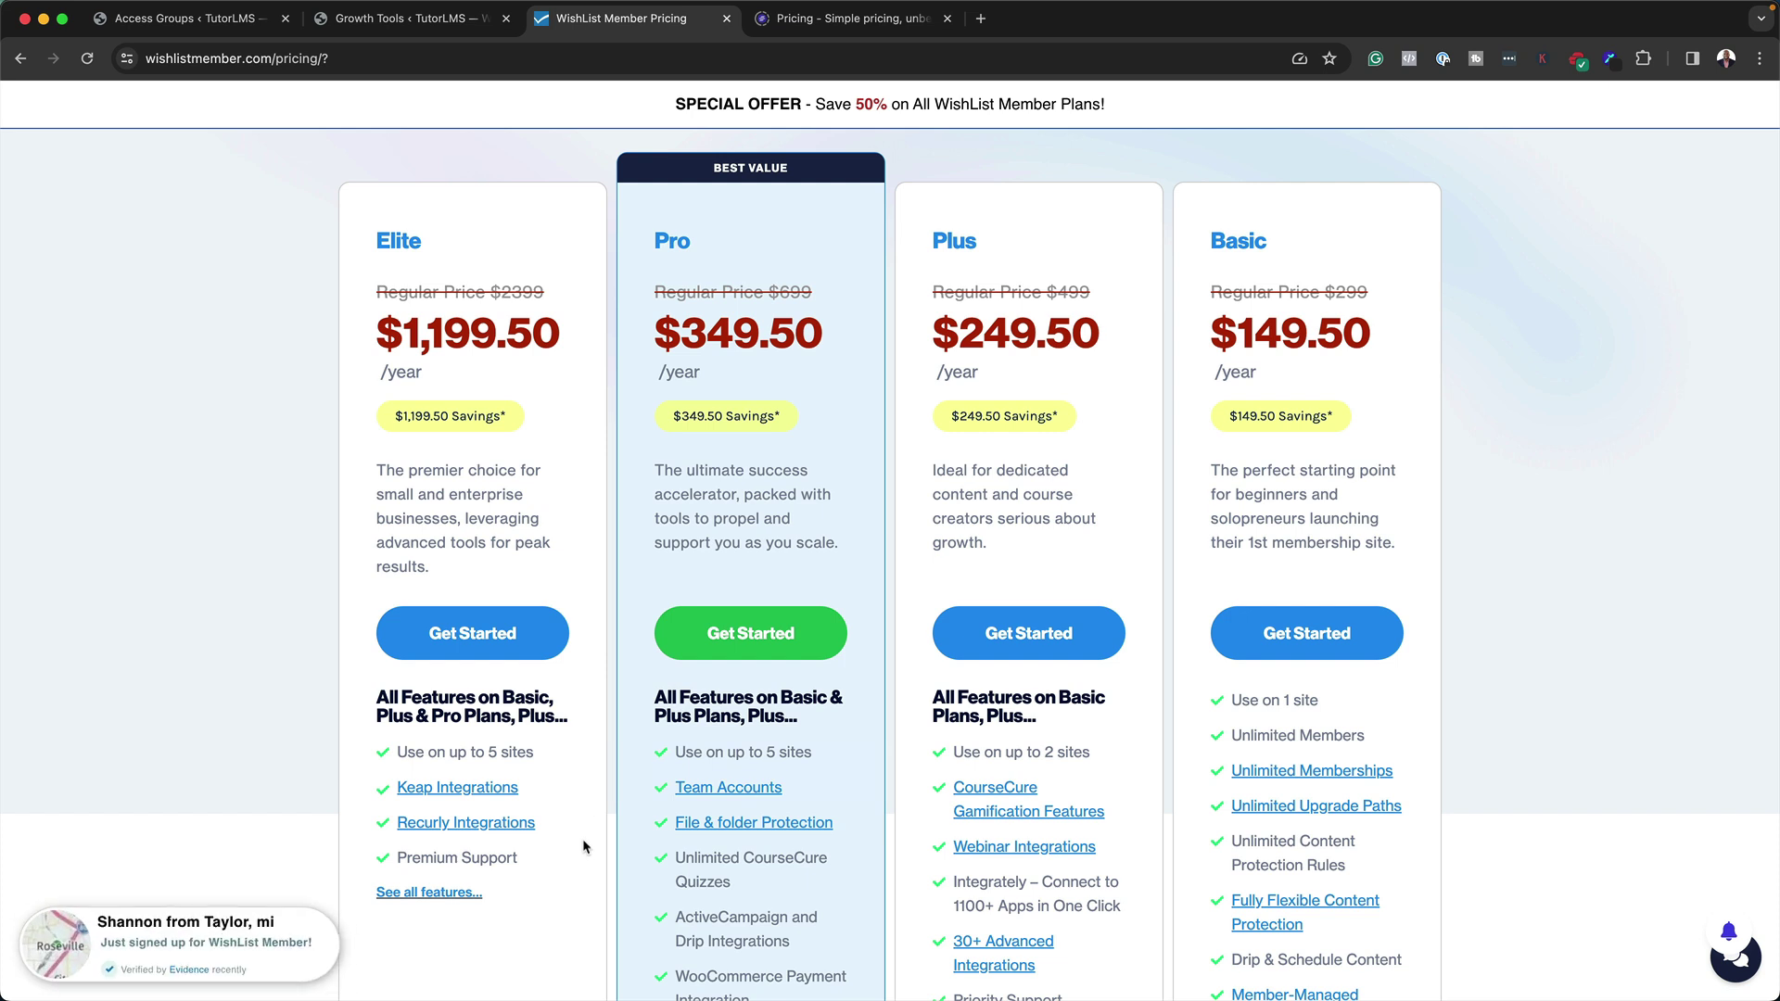
{"action": "mouse_move", "coordinate": [566, 801]}
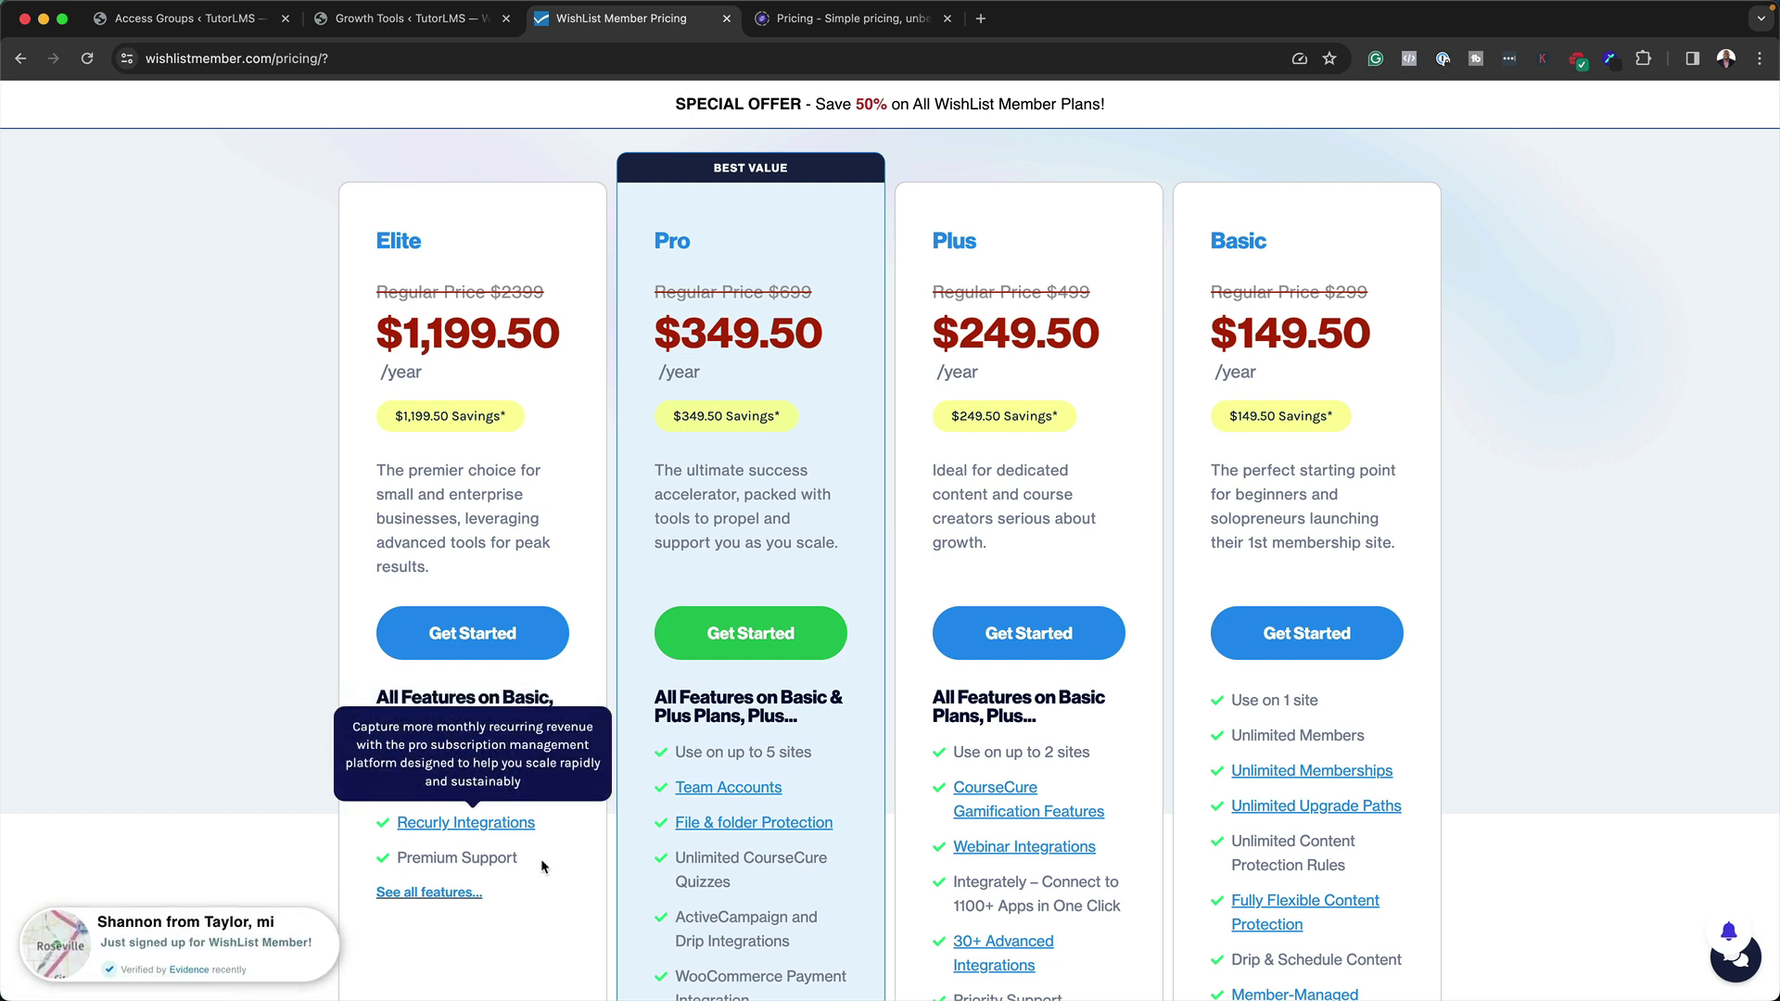
{"action": "mouse_move", "coordinate": [543, 864]}
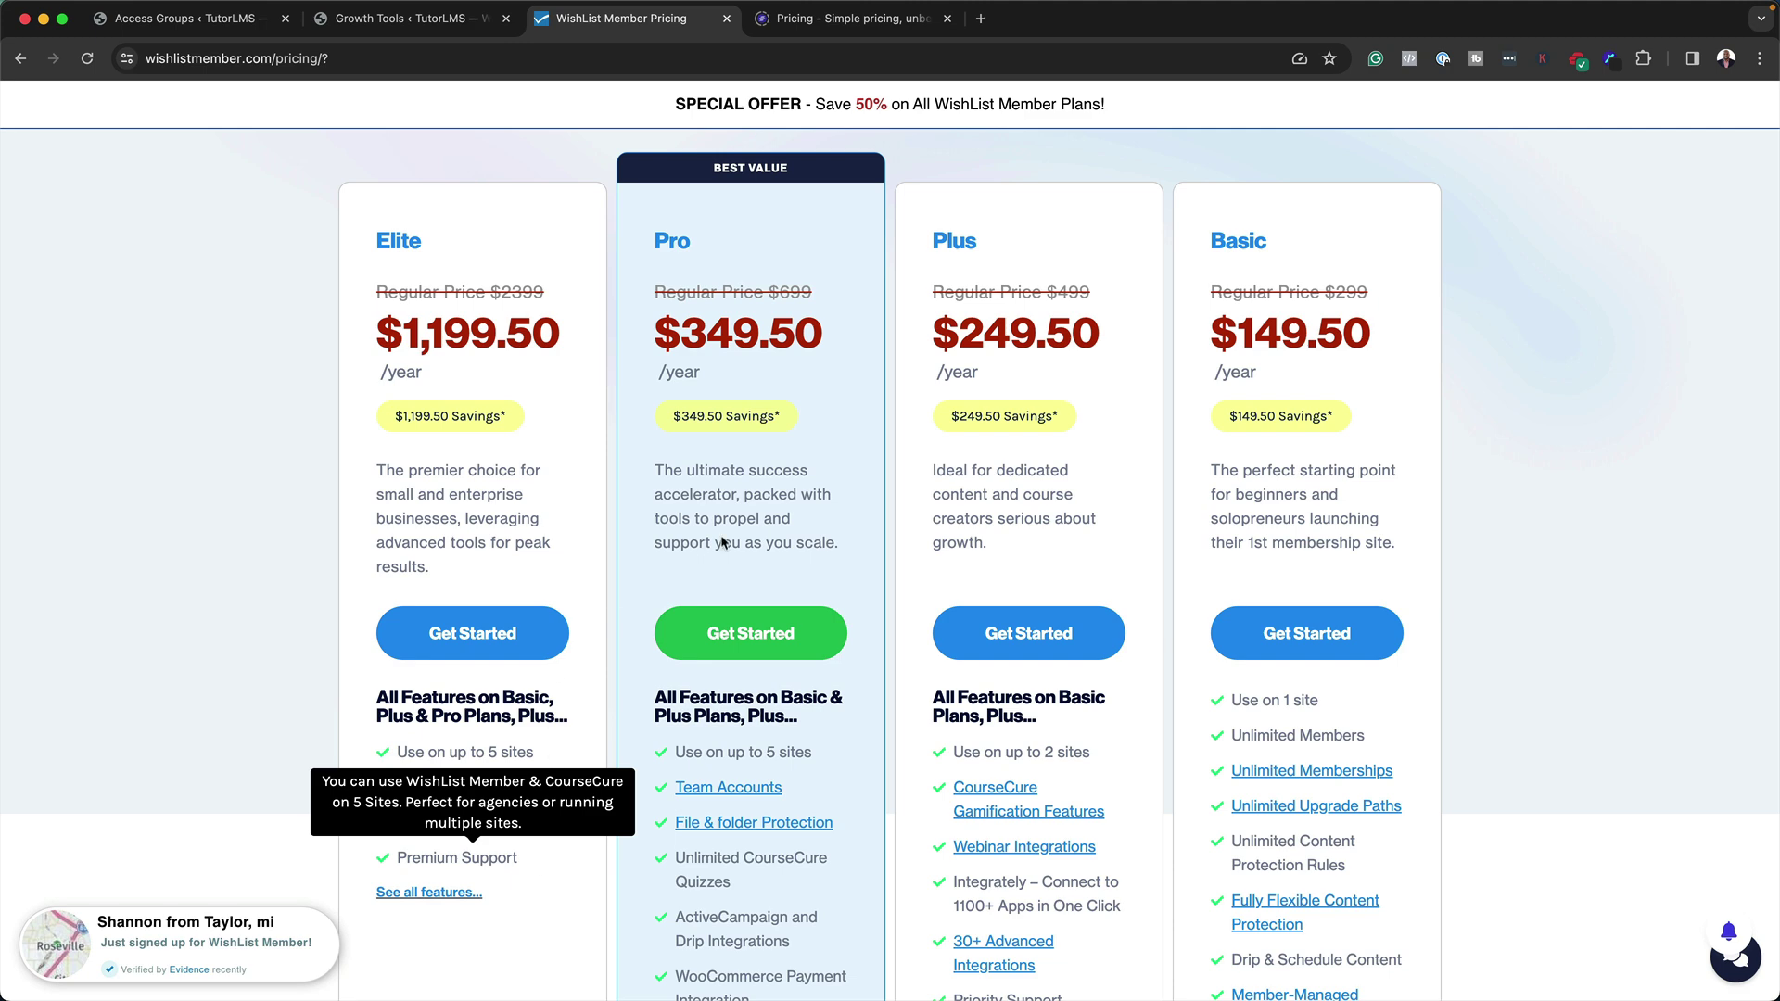
Switch to the SureMembers pricing page and scroll through the Pro, Business and Agency plans
{"action": "left_click", "coordinate": [901, 21]}
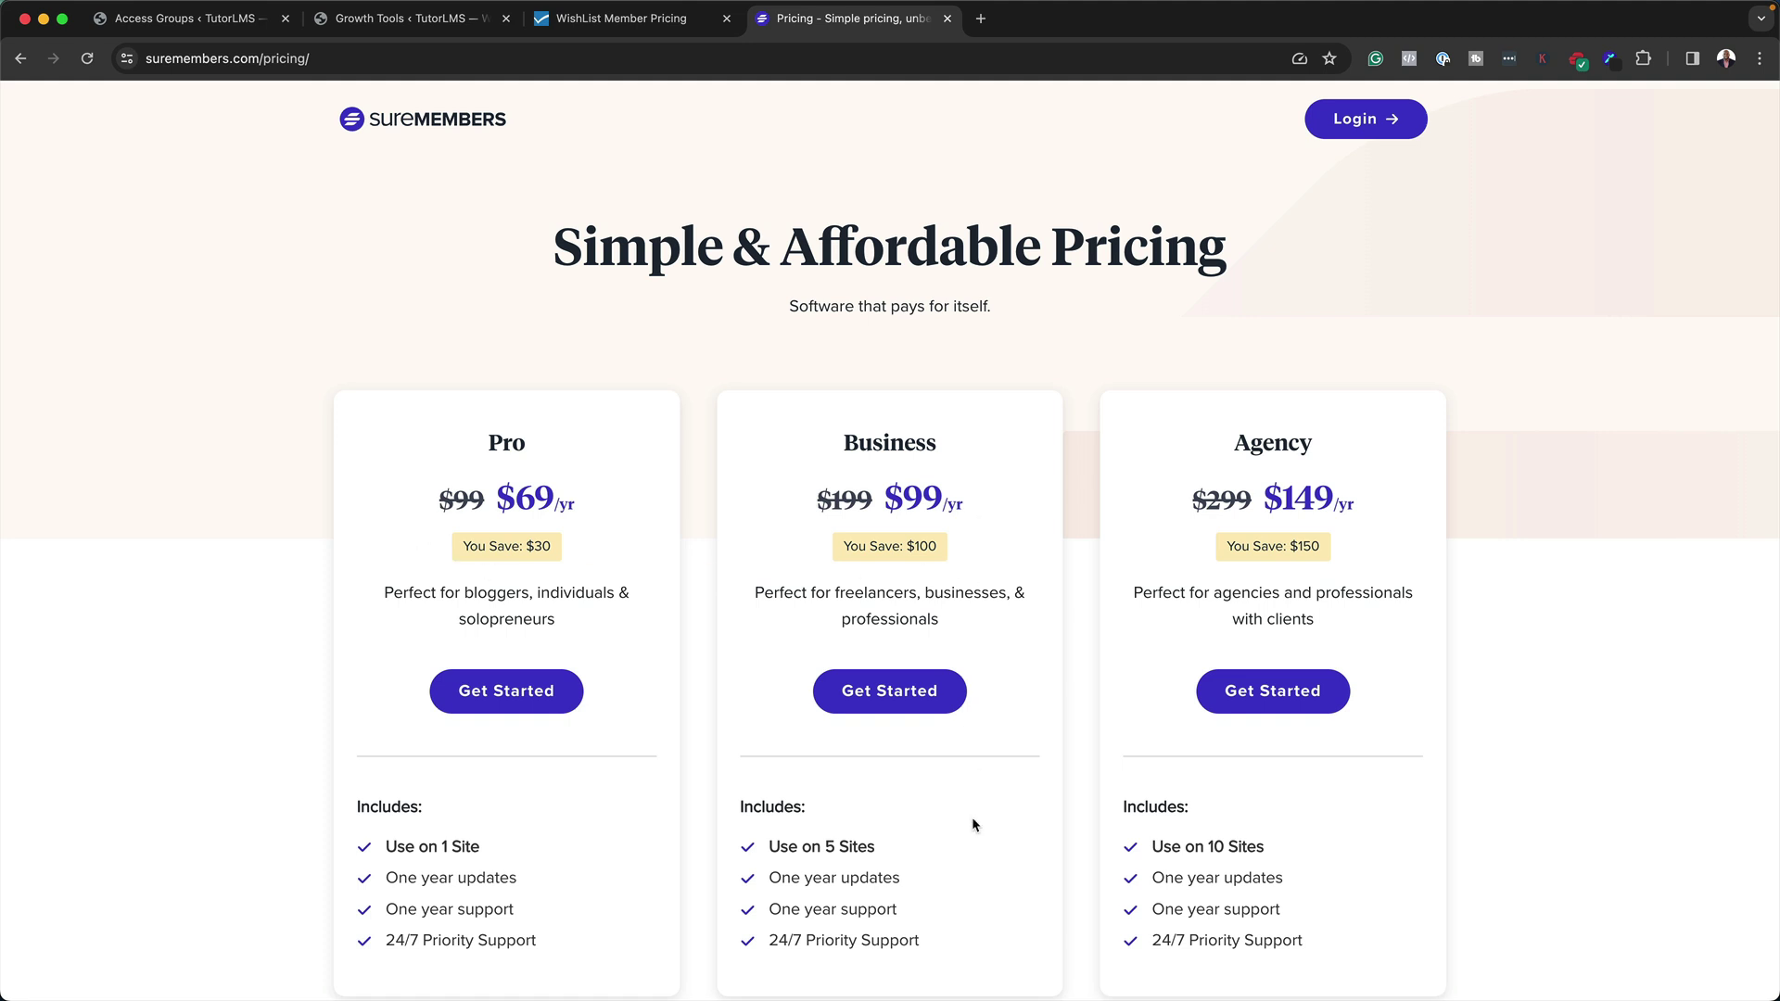
{"action": "scroll", "coordinate": [972, 816], "scroll_direction": "down", "scroll_amount": 1}
{"action": "scroll", "coordinate": [971, 824], "scroll_direction": "down", "scroll_amount": 1}
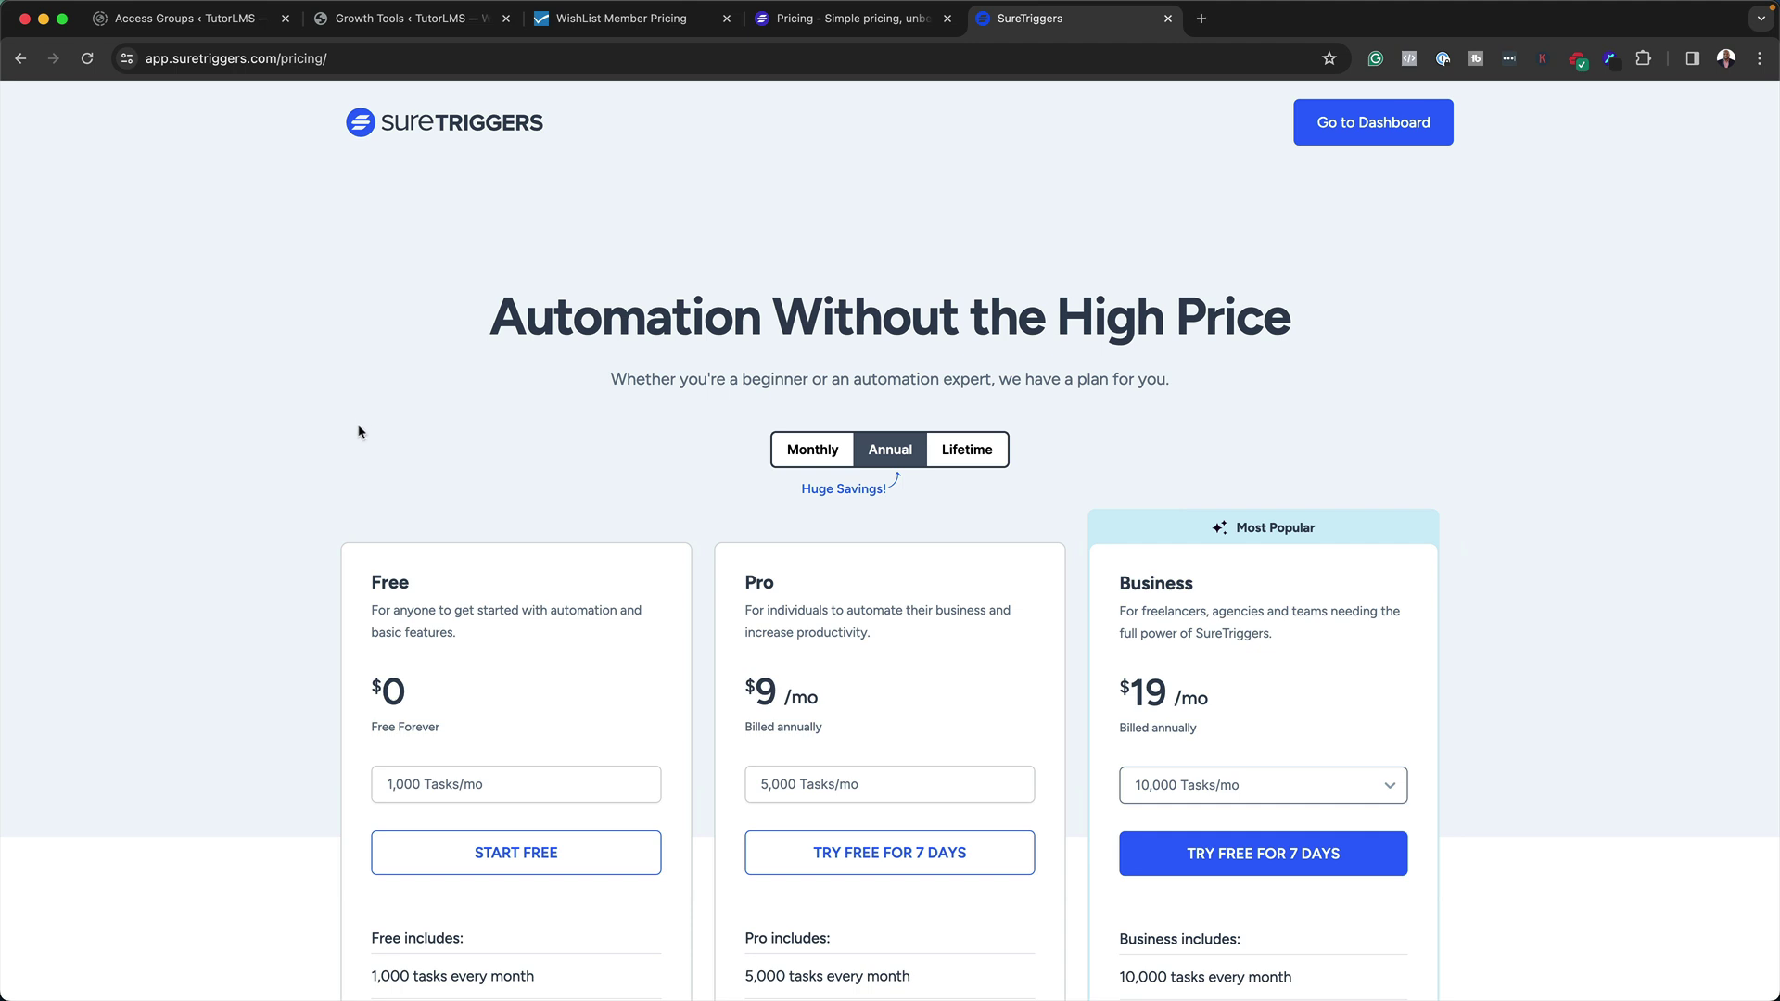
{"action": "scroll", "coordinate": [348, 497], "scroll_direction": "down", "scroll_amount": 2}
{"action": "scroll", "coordinate": [348, 497], "scroll_direction": "down", "scroll_amount": 2}
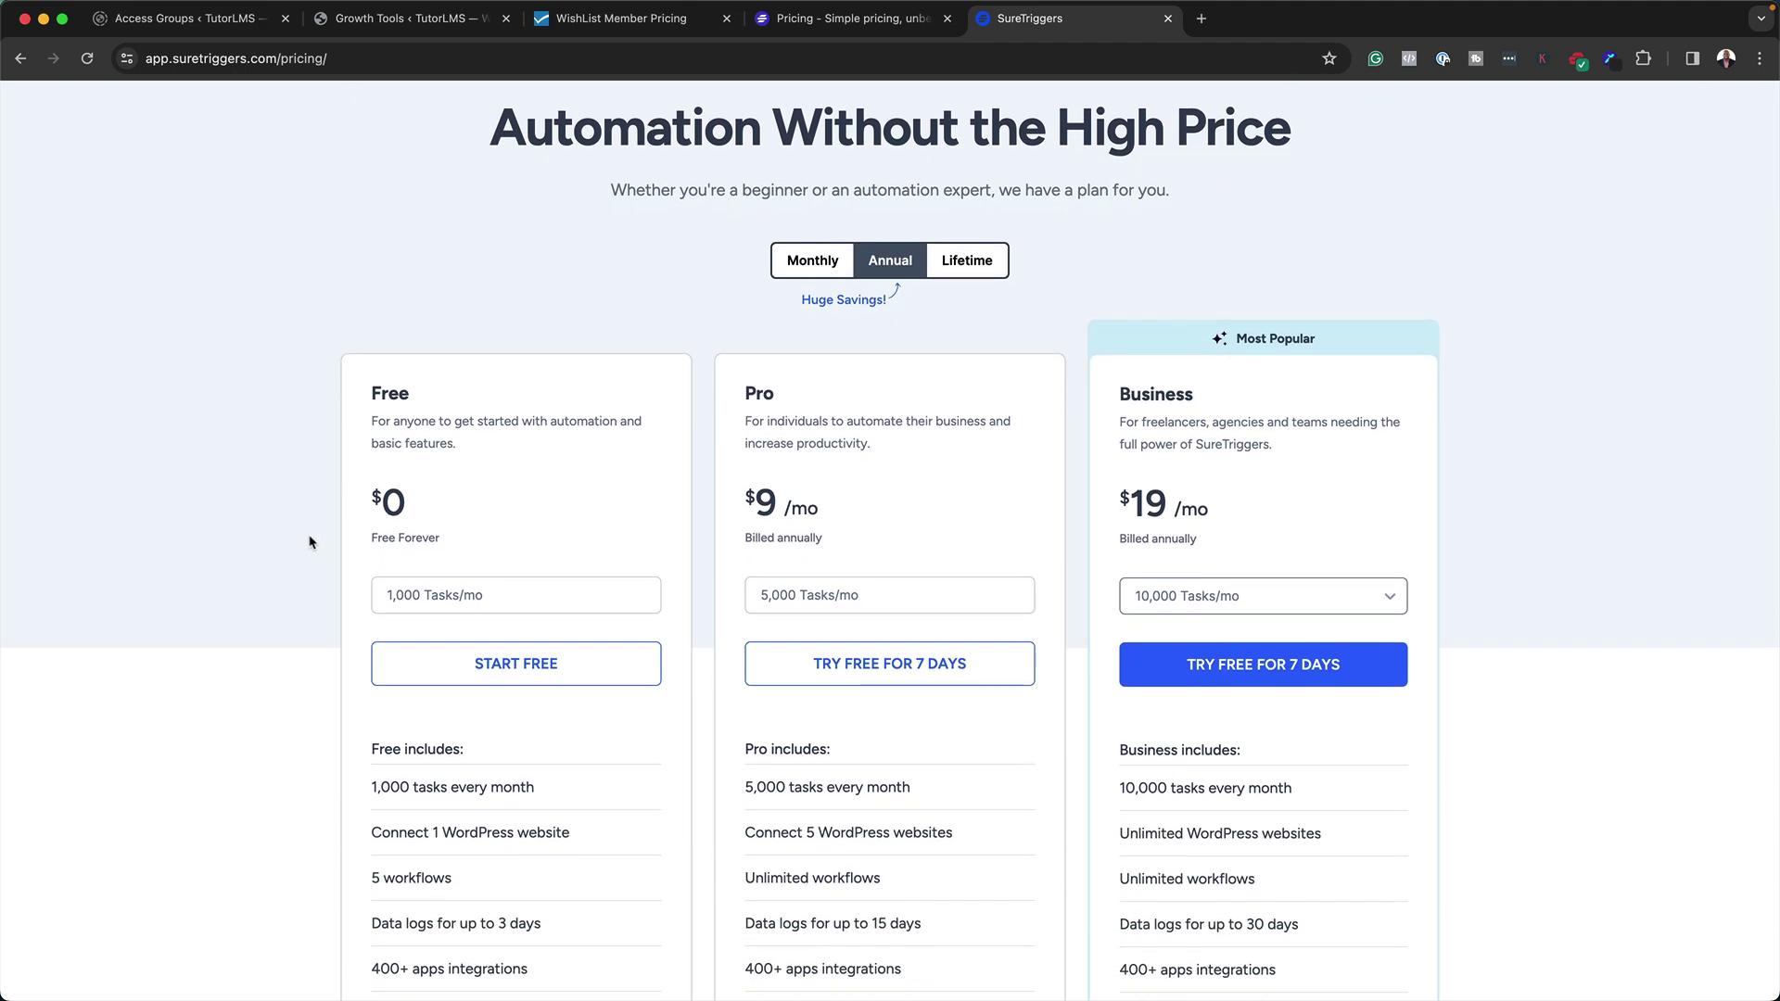
{"action": "scroll", "coordinate": [311, 538], "scroll_direction": "down", "scroll_amount": 1}
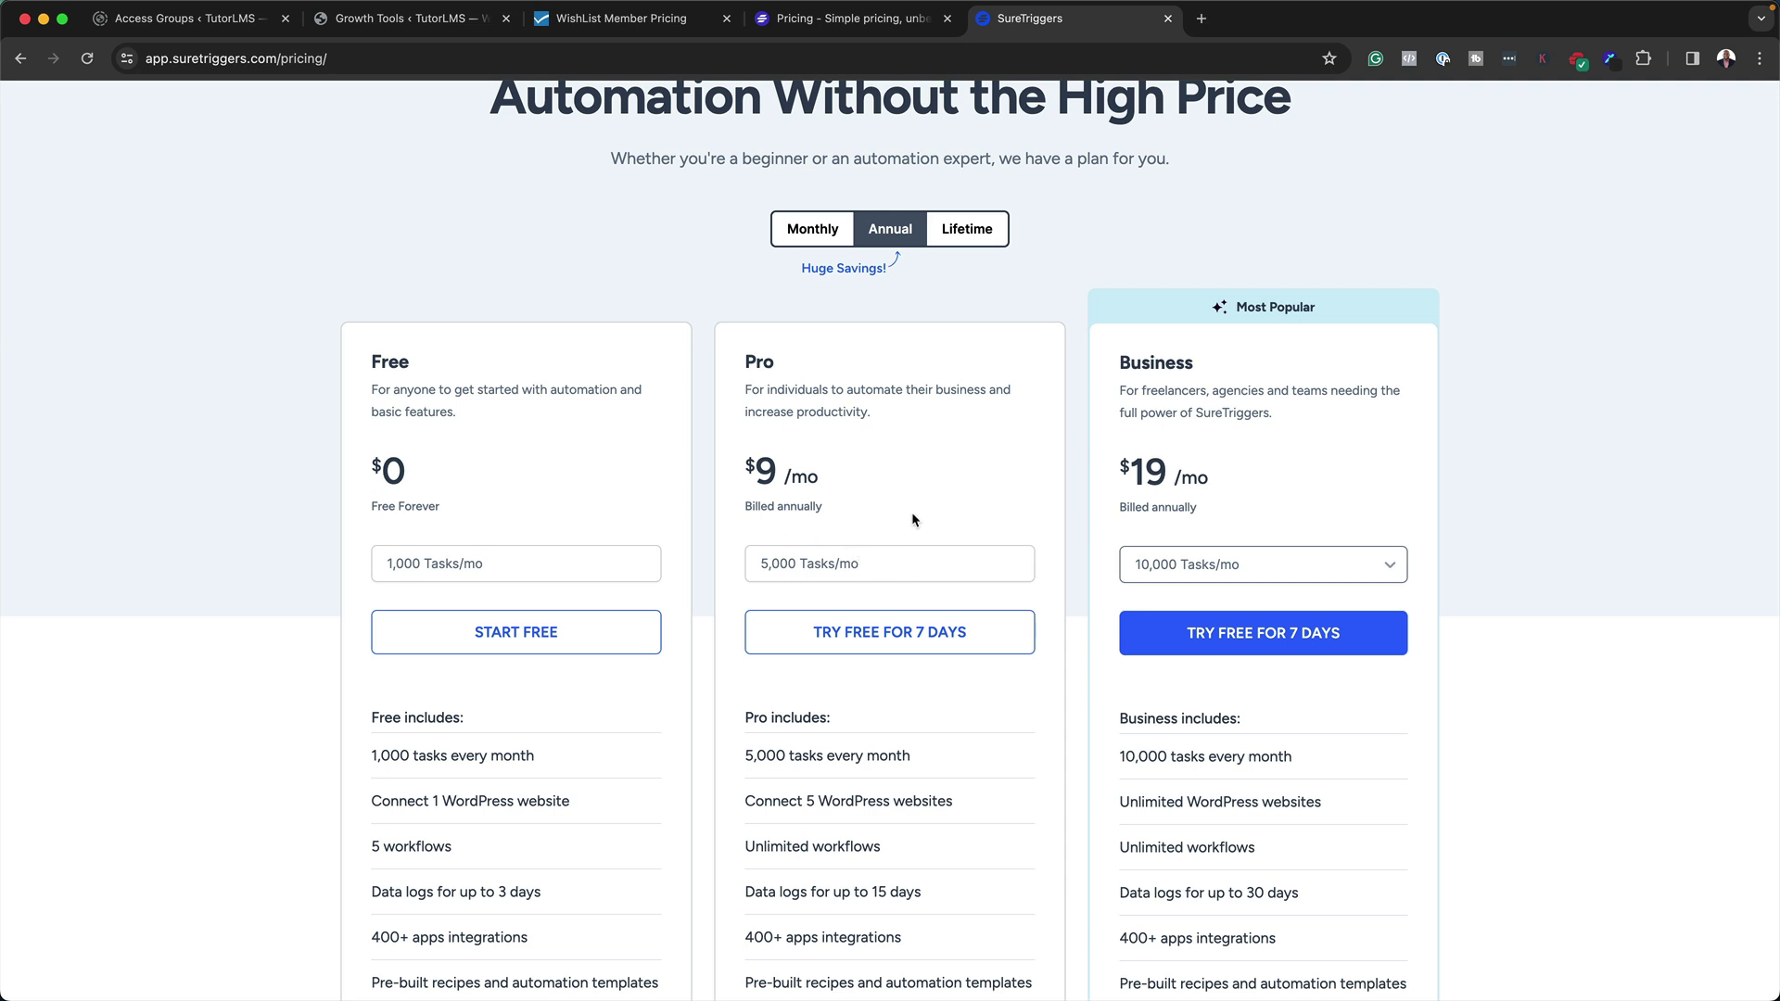
{"action": "scroll", "coordinate": [964, 631], "scroll_direction": "up", "scroll_amount": 1}
{"action": "scroll", "coordinate": [965, 631], "scroll_direction": "up", "scroll_amount": 3}
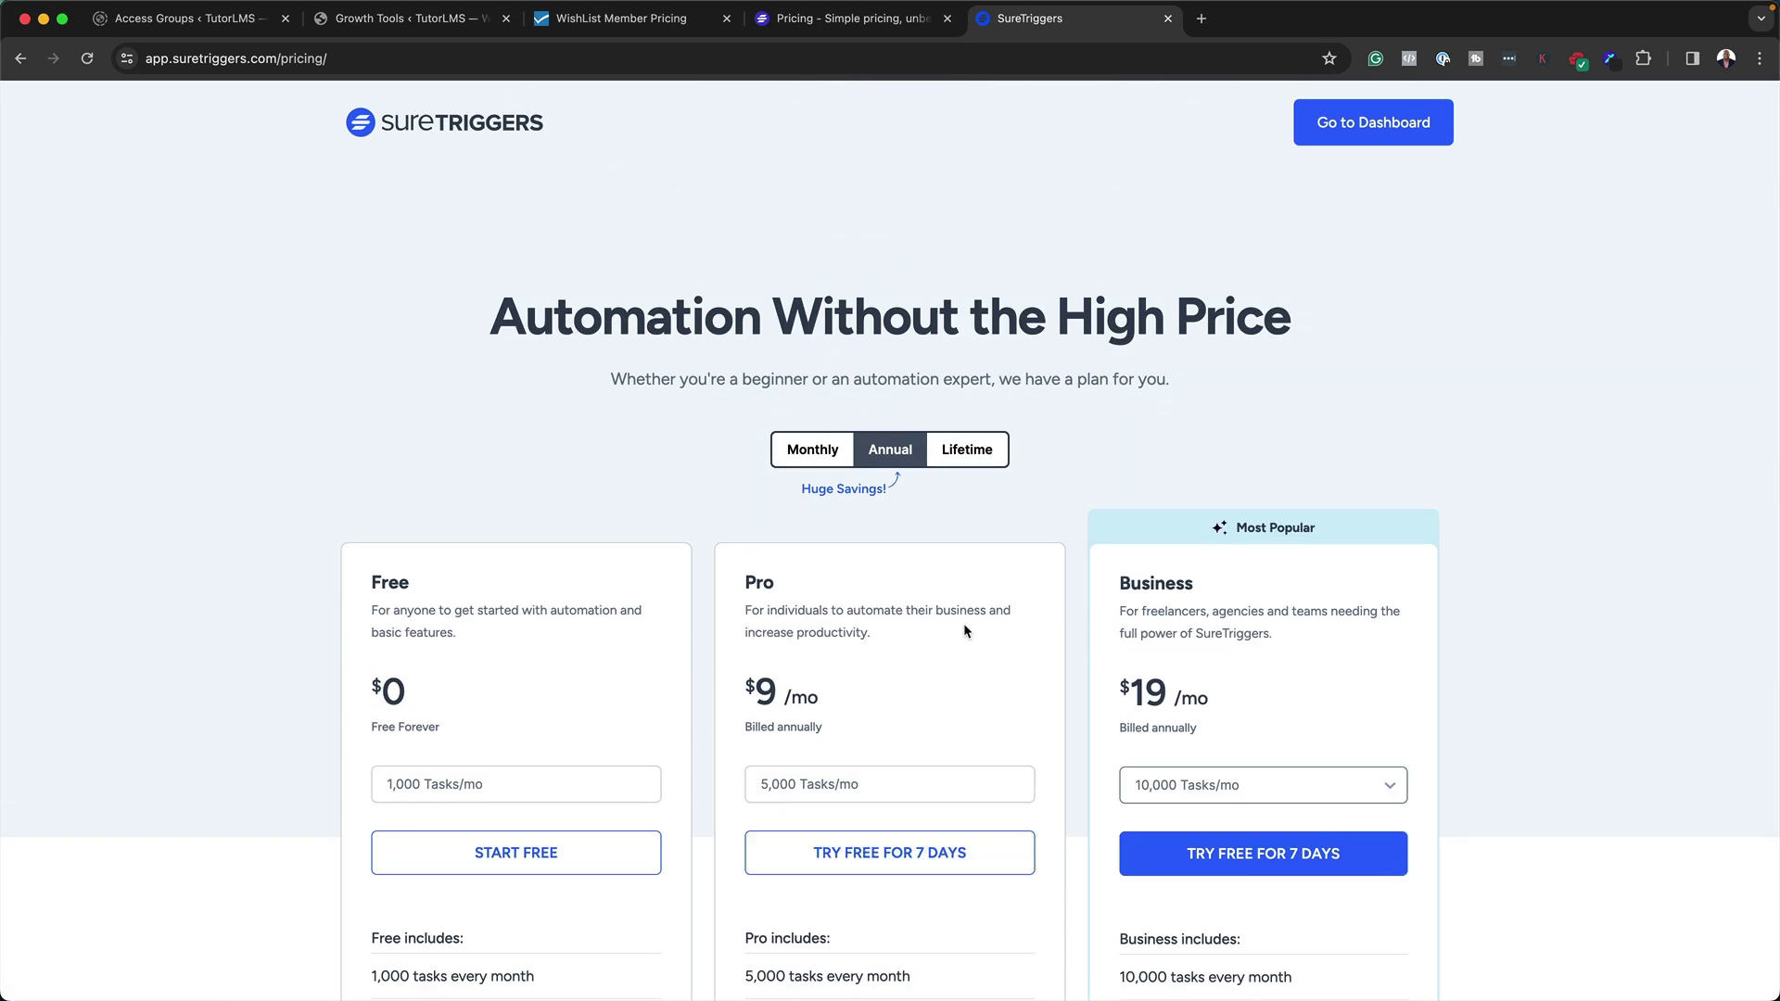